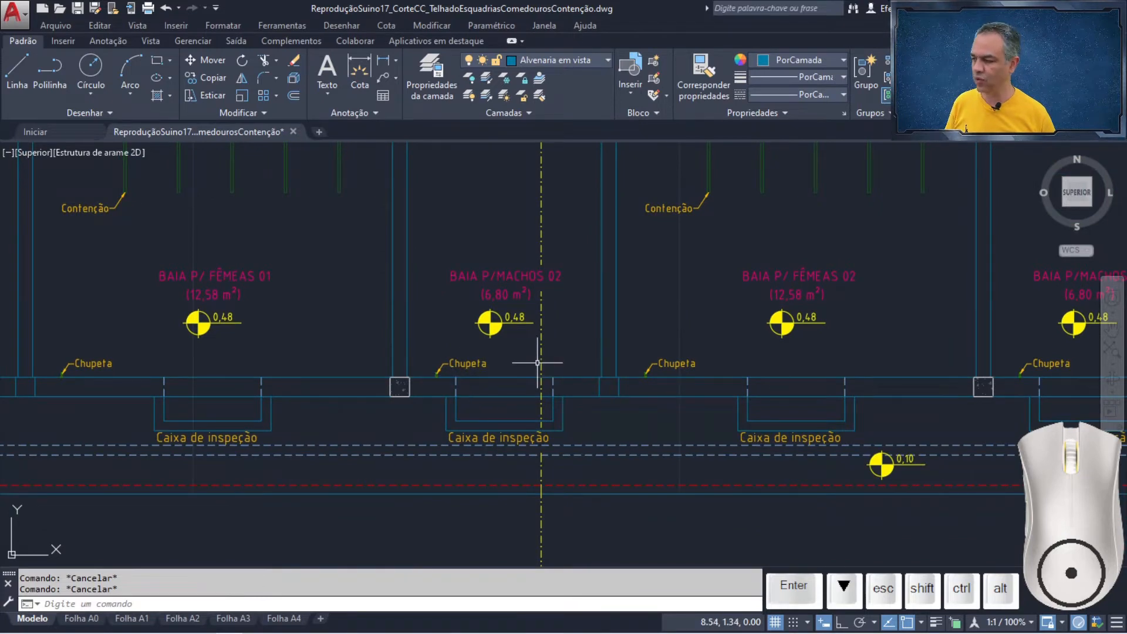
Step: Move section line C's 01 marker and its upper line segments, above the Contenção label, with the relative displacement @0.25<0
scroll(537, 362, "down", 5)
middle_click_drag(496, 461, 510, 482)
scroll(500, 334, "up", 4)
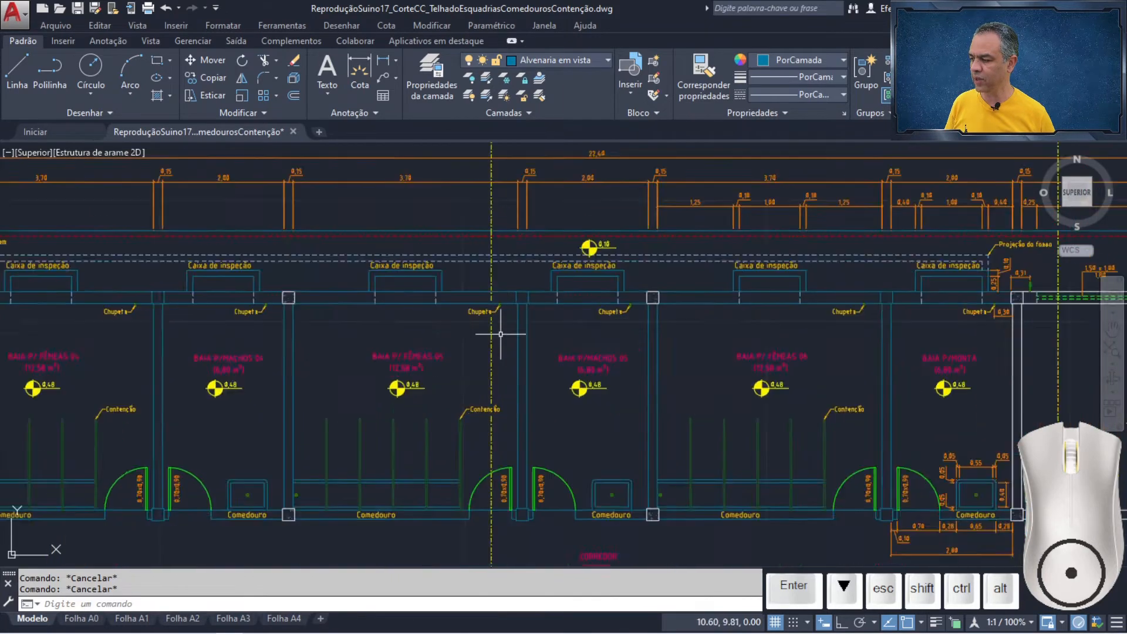
middle_click_drag(501, 334, 449, 363)
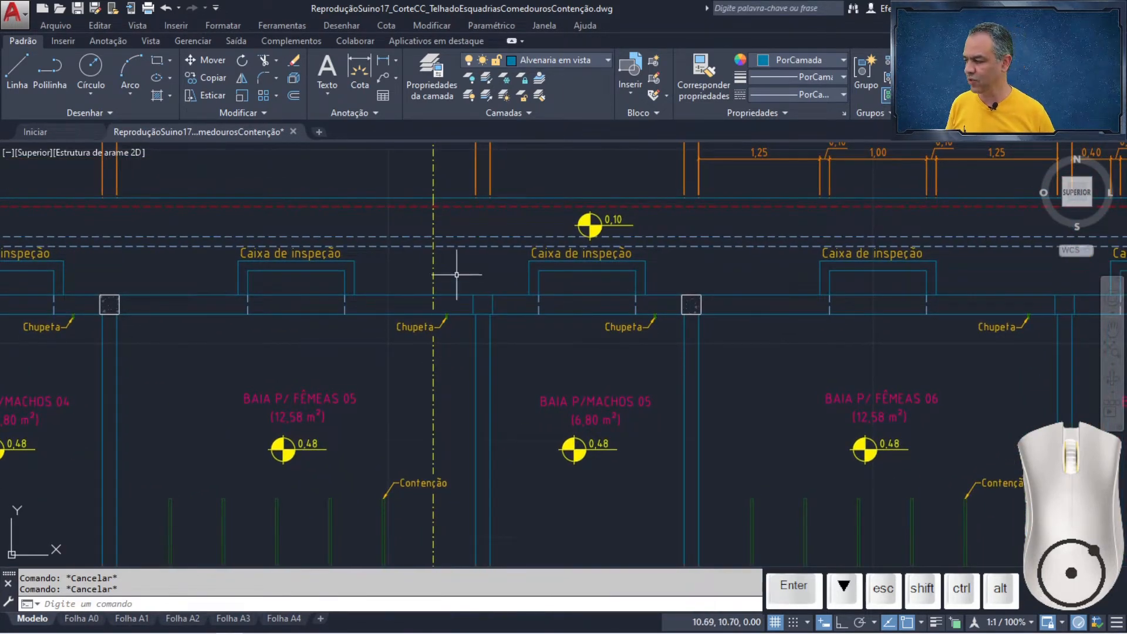
middle_click_drag(456, 274, 393, 361)
scroll(392, 360, "down", 2)
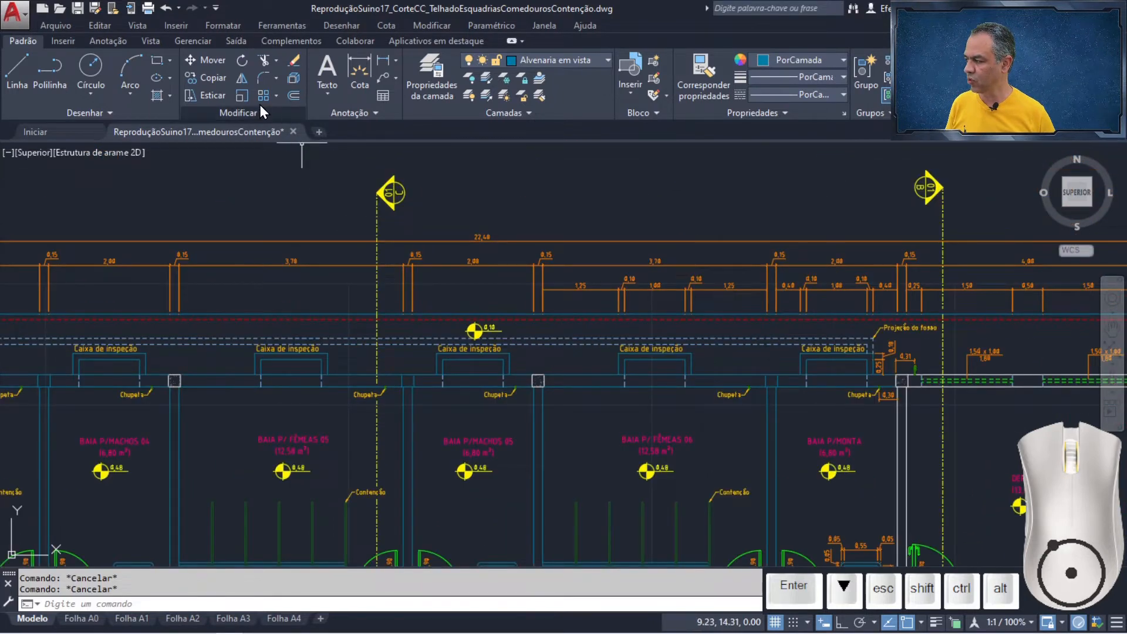
left_click(202, 61)
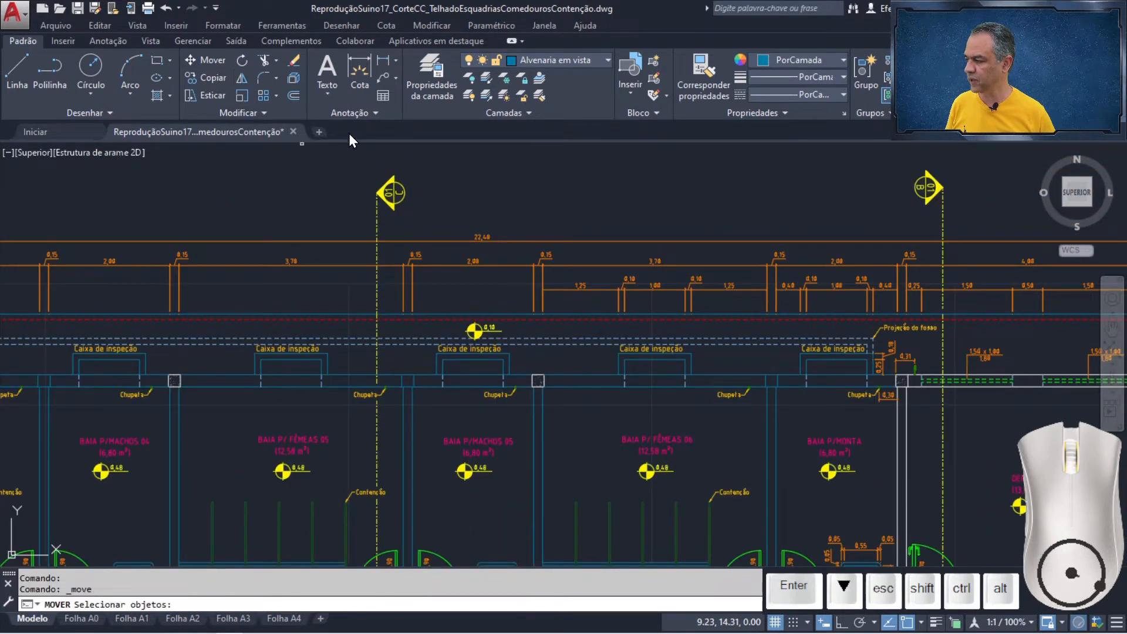
left_click(419, 148)
left_click(354, 229)
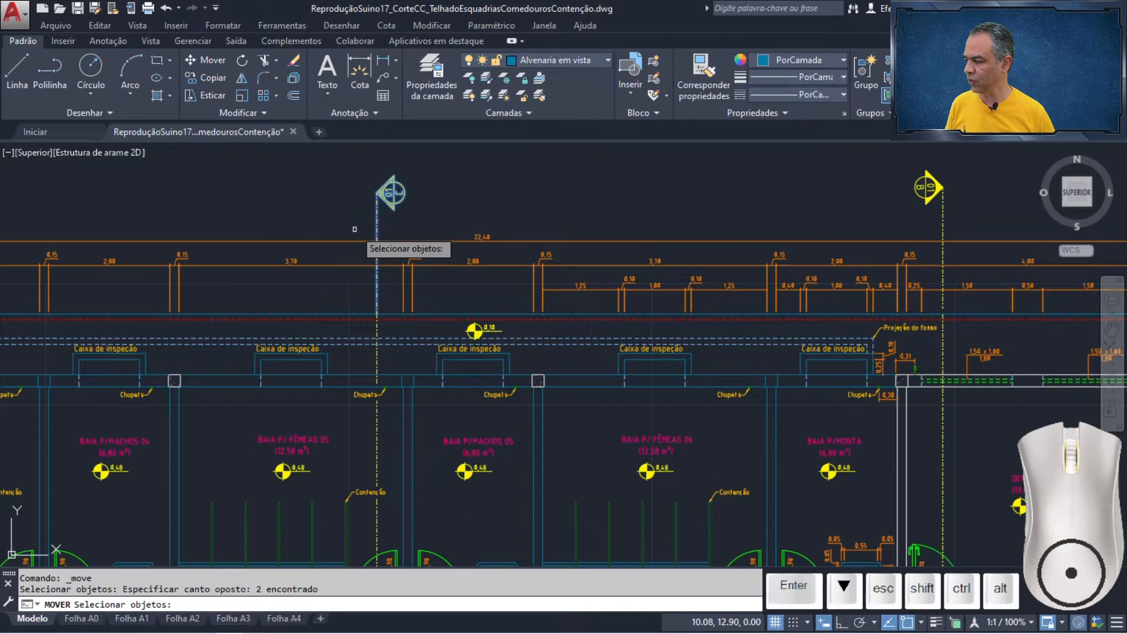
left_click(374, 332)
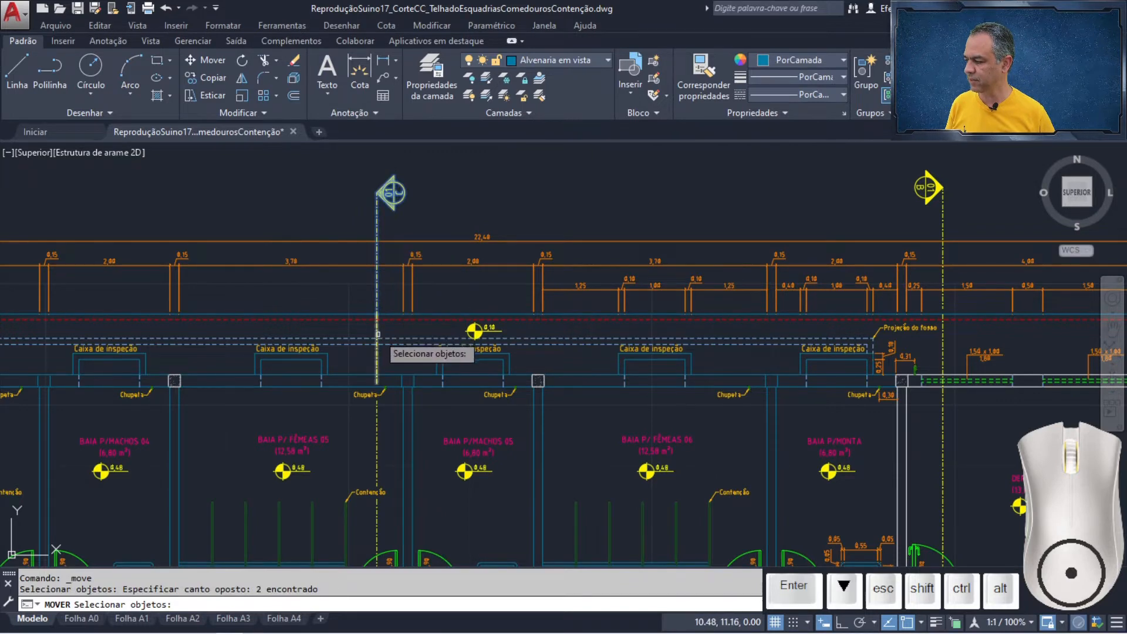
left_click(377, 446)
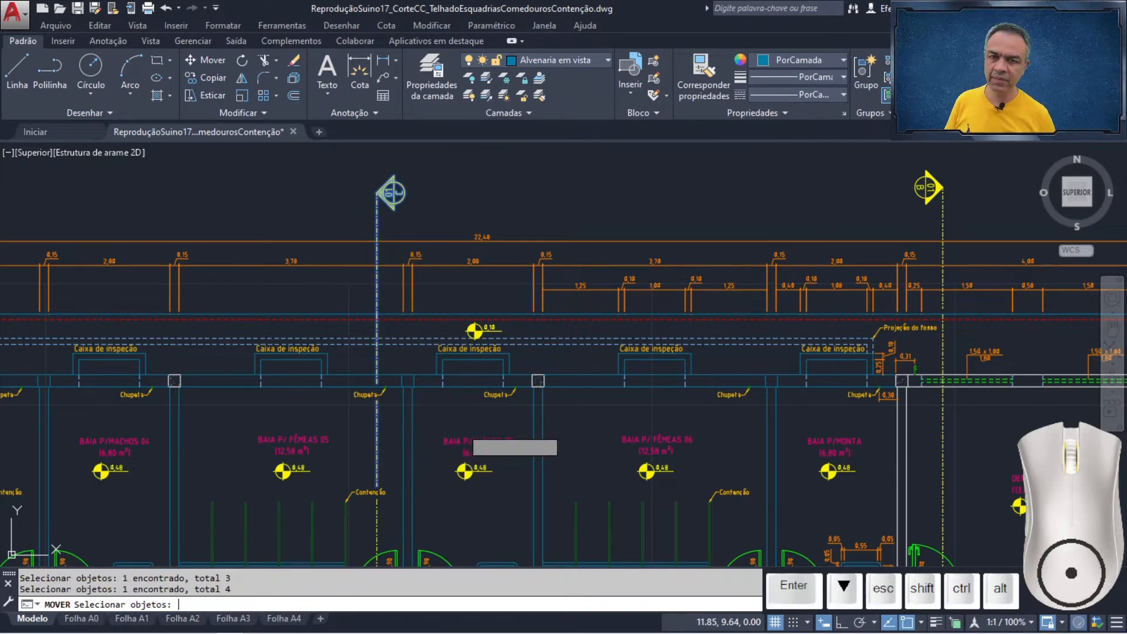
key("Return")
scroll(375, 478, "up", 5)
mouse_move(400, 452)
middle_mouse_down()
mouse_move(399, 433)
mouse_move(531, 269)
mouse_move(508, 242)
middle_mouse_up()
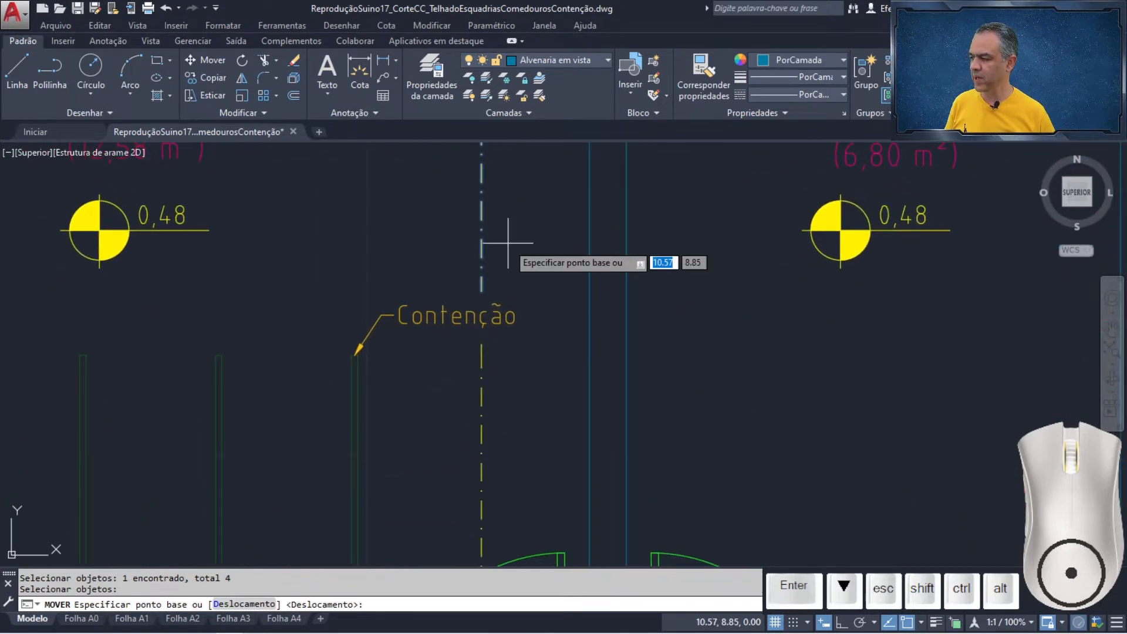
left_click(481, 289)
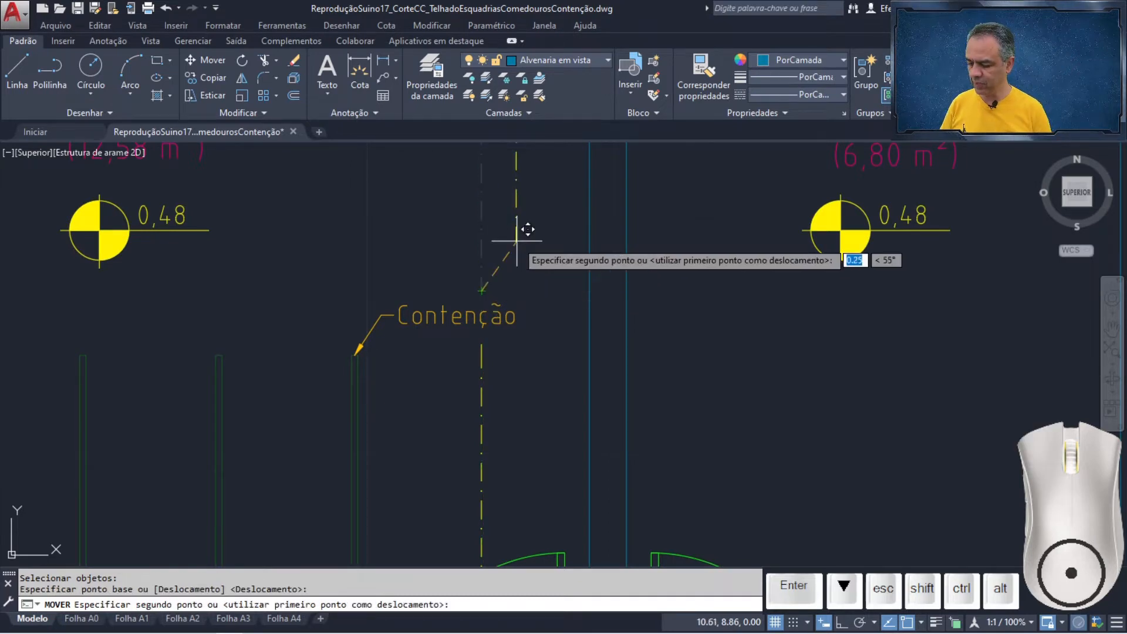
type("@")
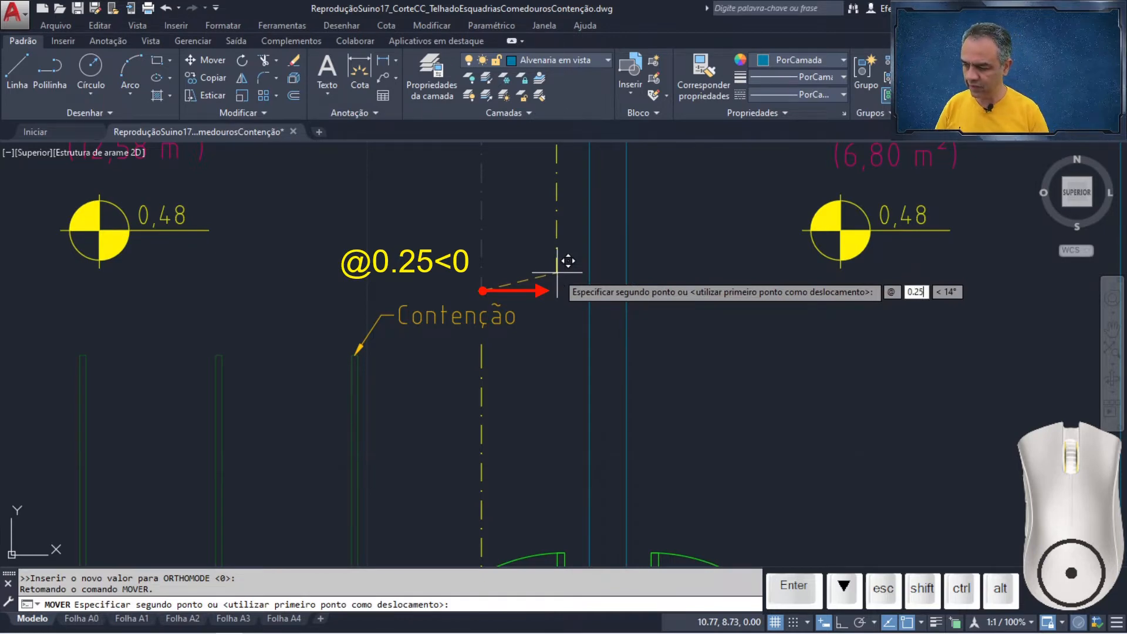
key("Tab")
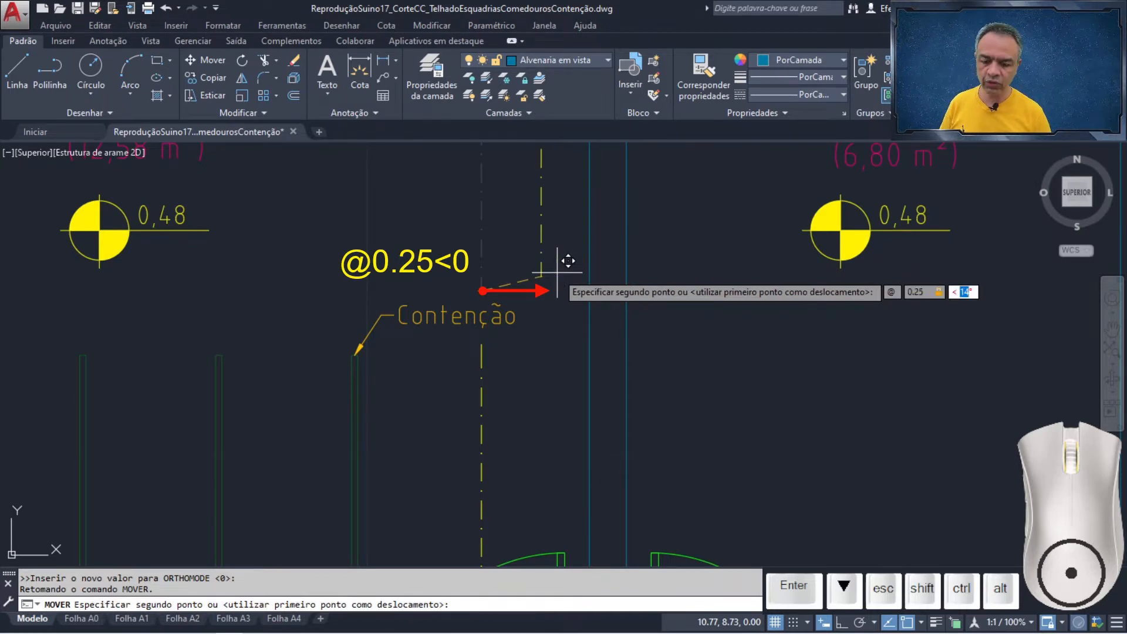
key("Return")
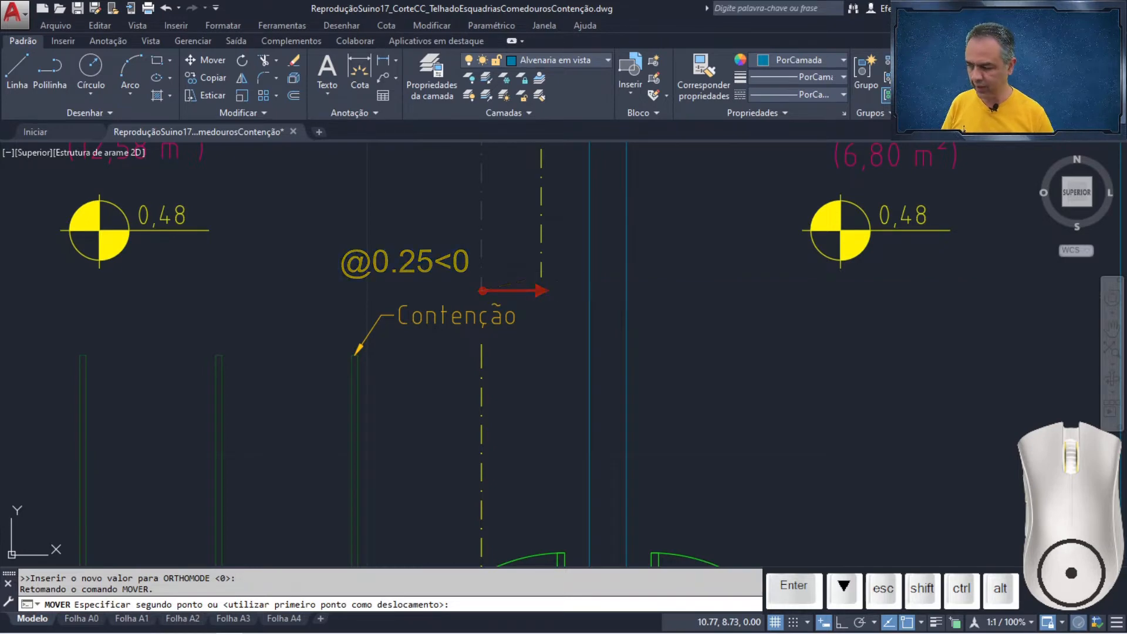
Step: Join the two section line C segments separated by the gap beside the Chupeta label of BAIA P/ FÊMEAS 05
scroll(556, 273, "down", 2)
middle_click_drag(562, 215, 408, 470)
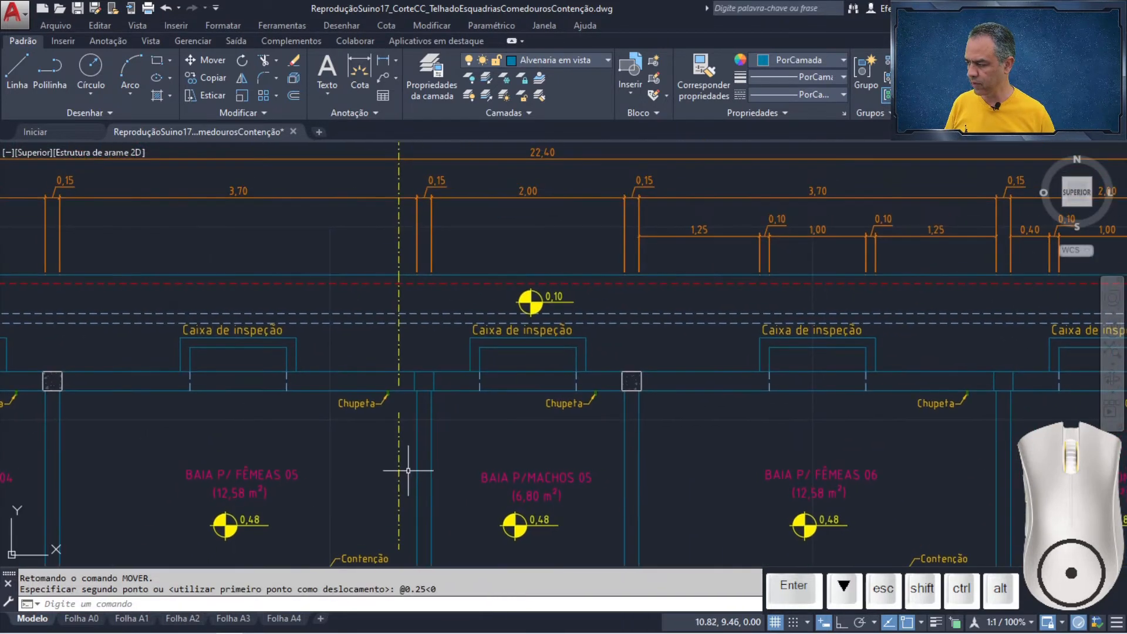
scroll(406, 418, "up", 2)
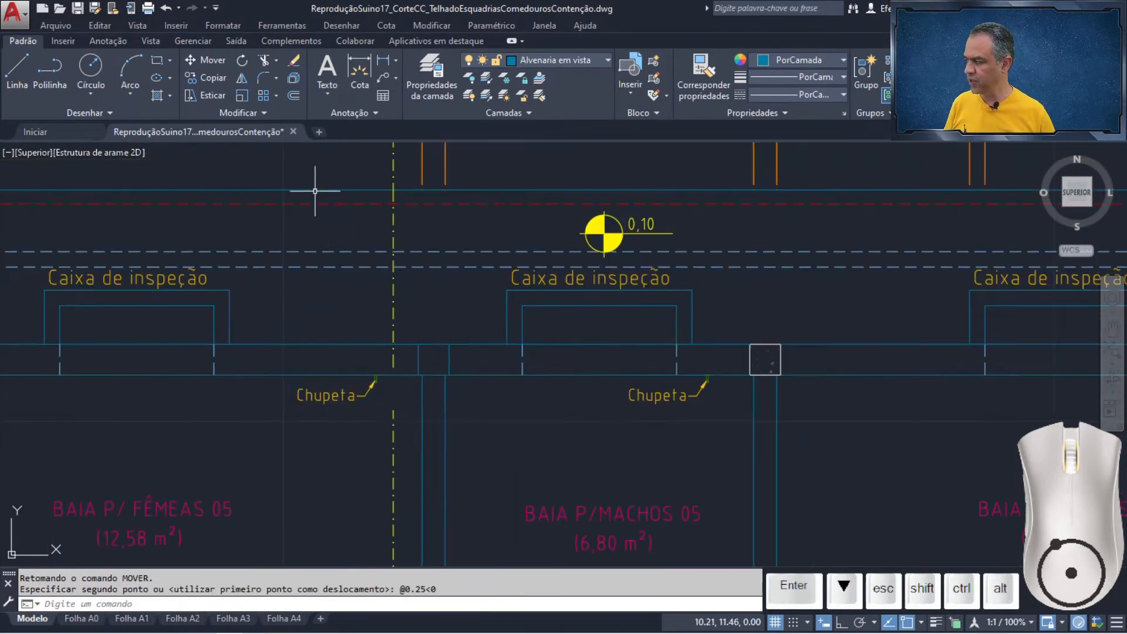
left_click(264, 111)
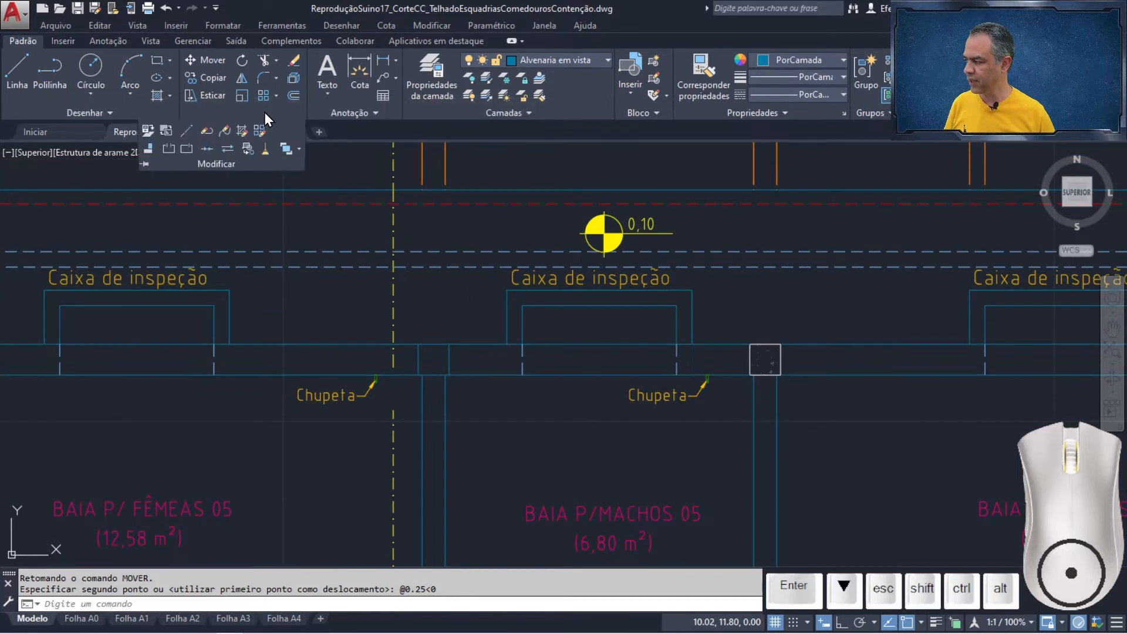
left_click(205, 148)
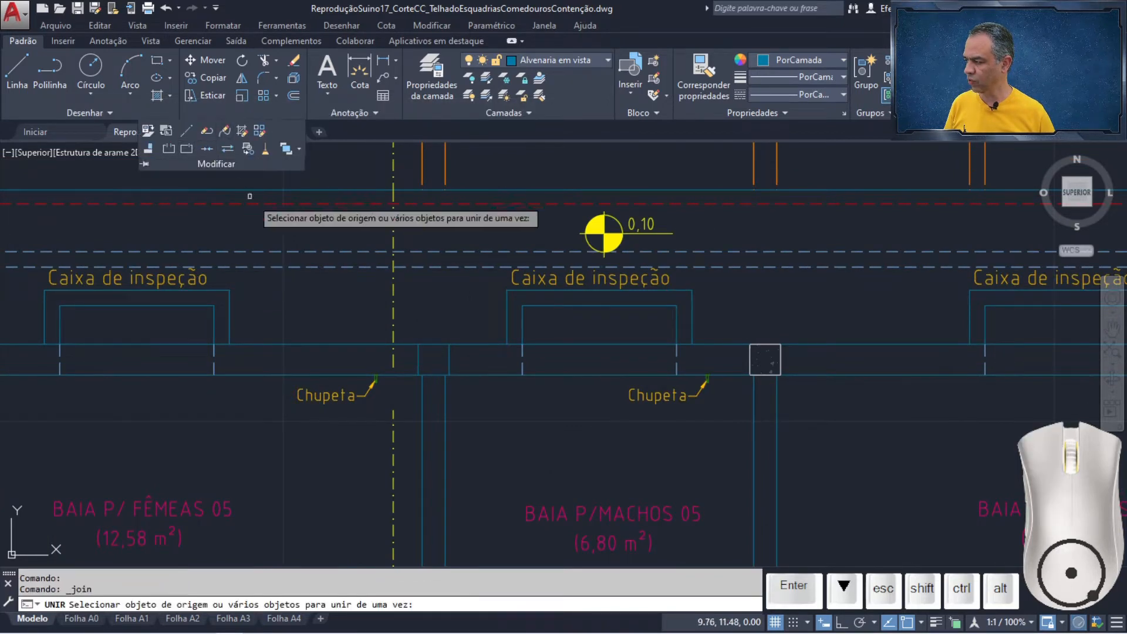
left_click(394, 367)
left_click(393, 414)
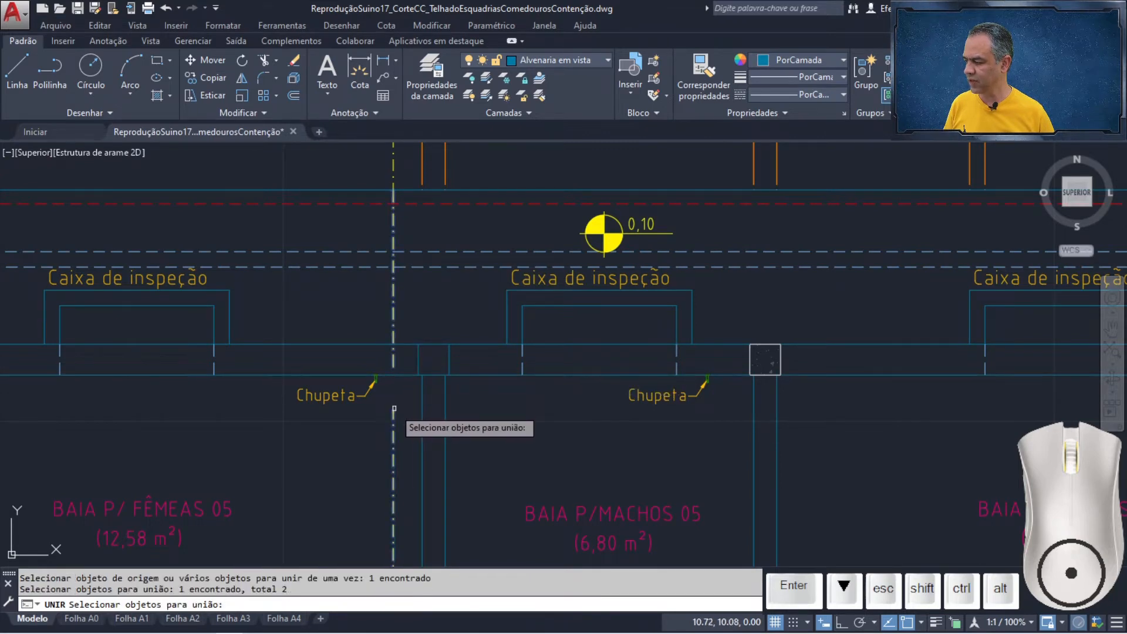
key("Return")
Step: On layer Linha de Corte Interna, draw a horizontal line from the lower section segment's upper end to directly below the shifted upper segment
scroll(418, 413, "down", 2)
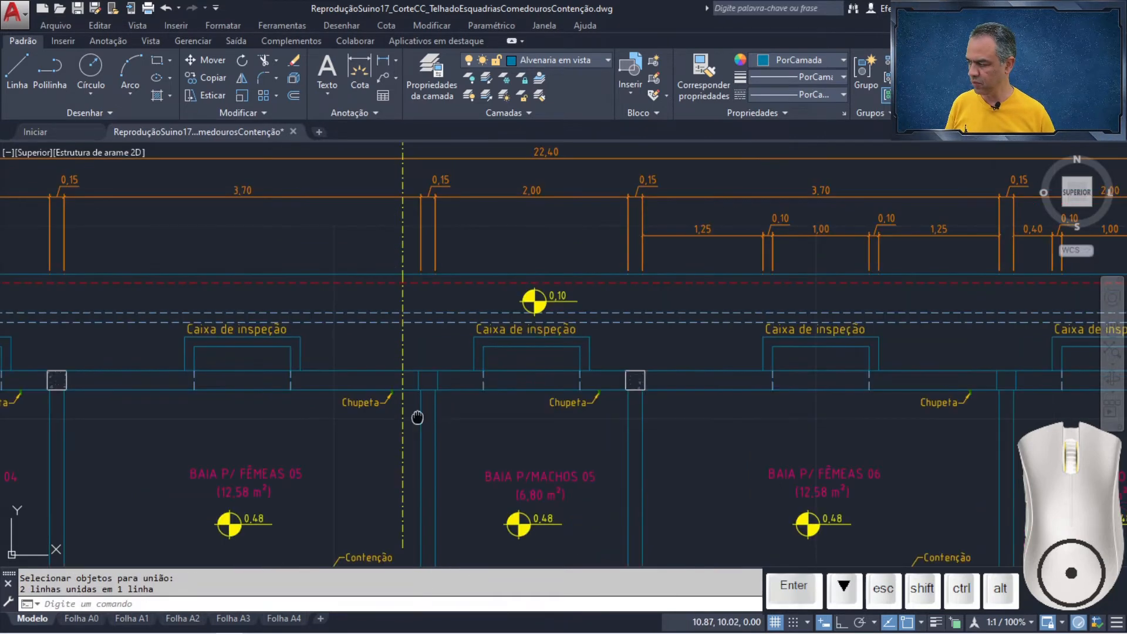
mouse_move(418, 417)
middle_mouse_down()
mouse_move(428, 231)
mouse_move(392, 298)
middle_mouse_up()
scroll(407, 284, "up", 5)
scroll(407, 284, "up", 2)
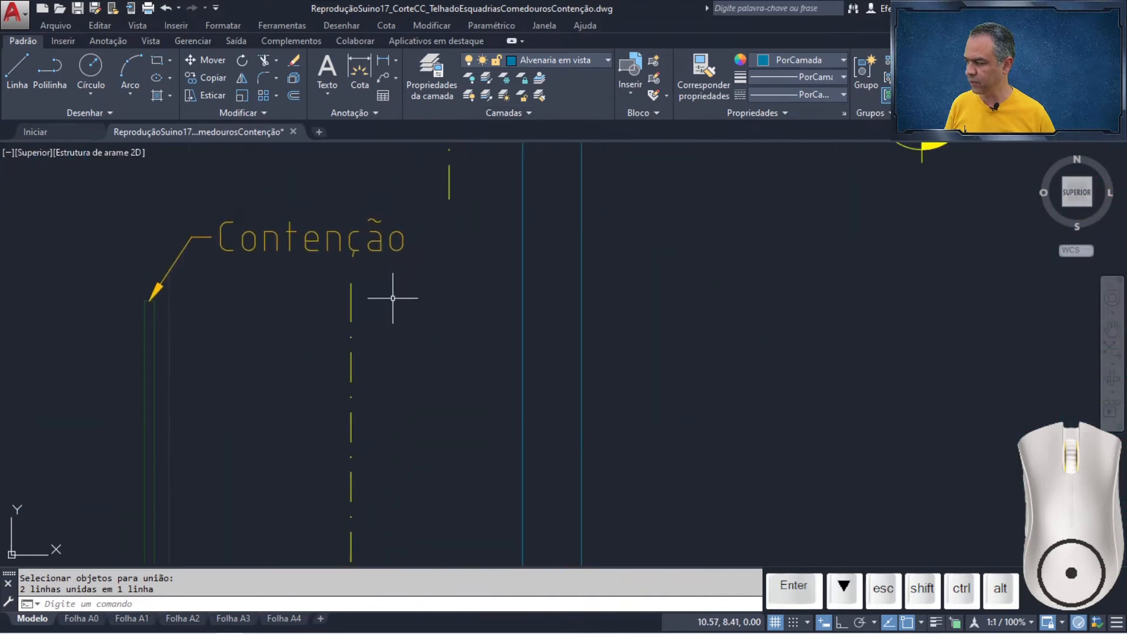
left_click(584, 58)
scroll(558, 314, "down", 3)
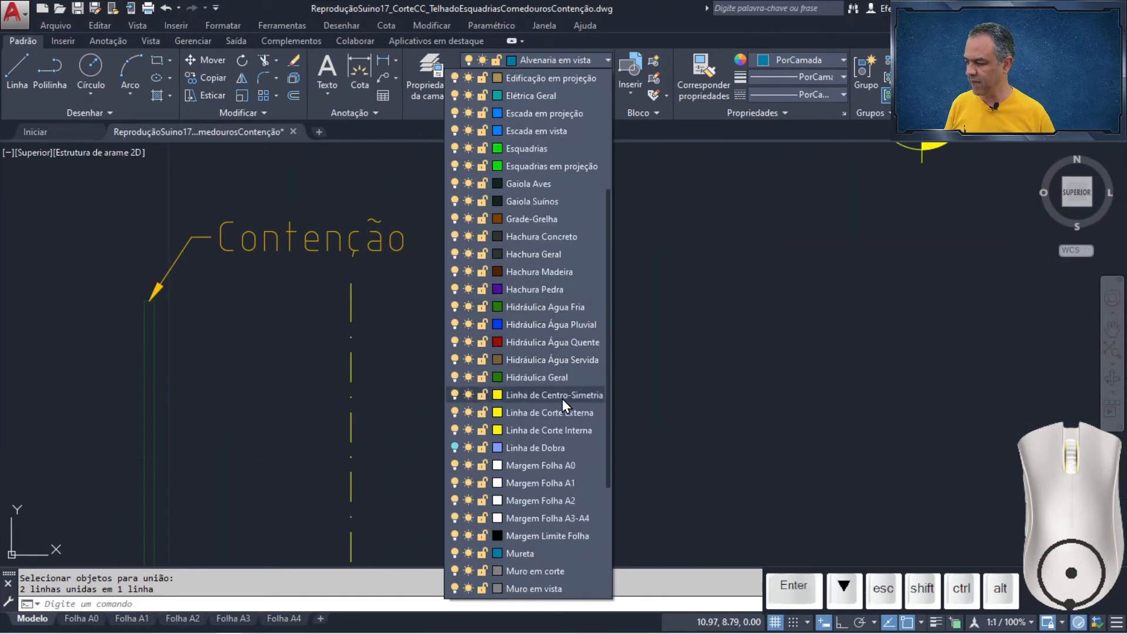
left_click(569, 431)
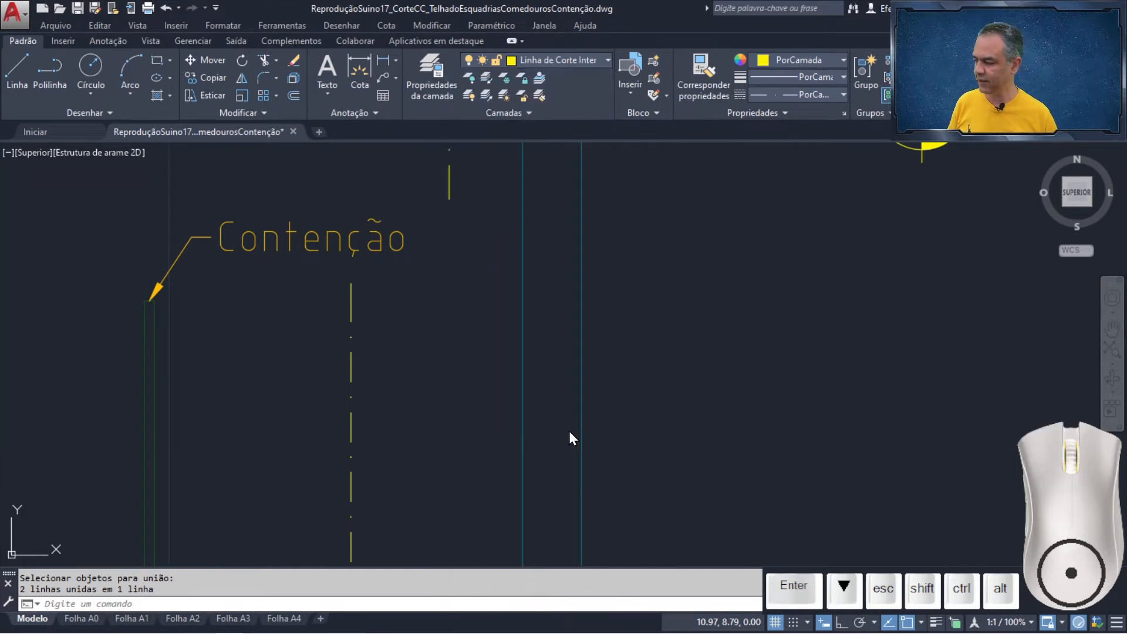
left_click(23, 73)
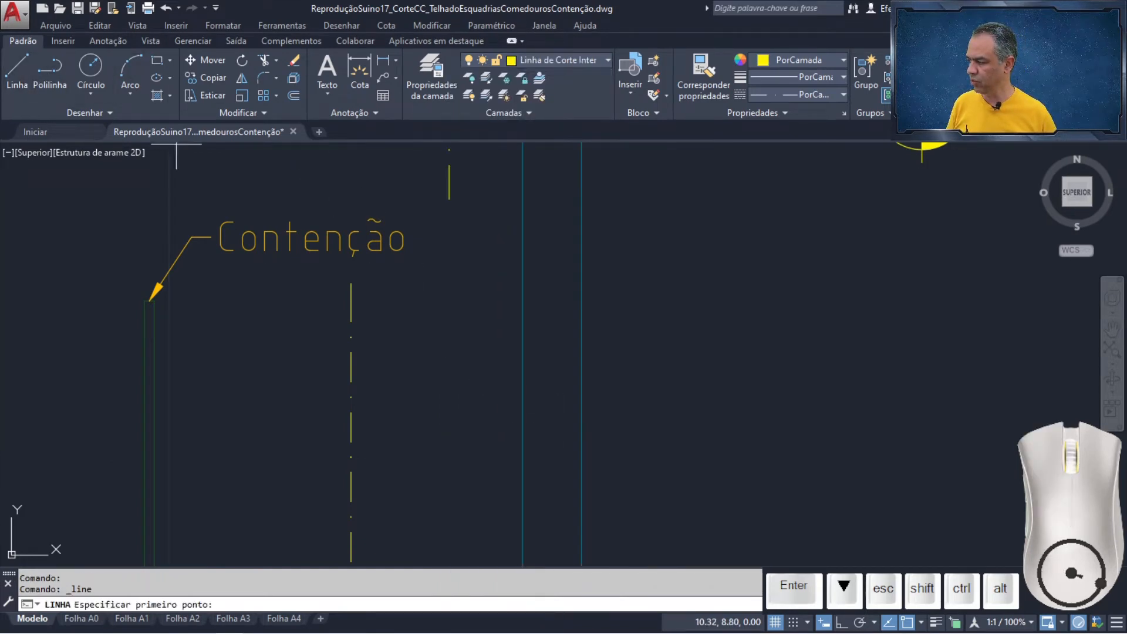
left_click(351, 283)
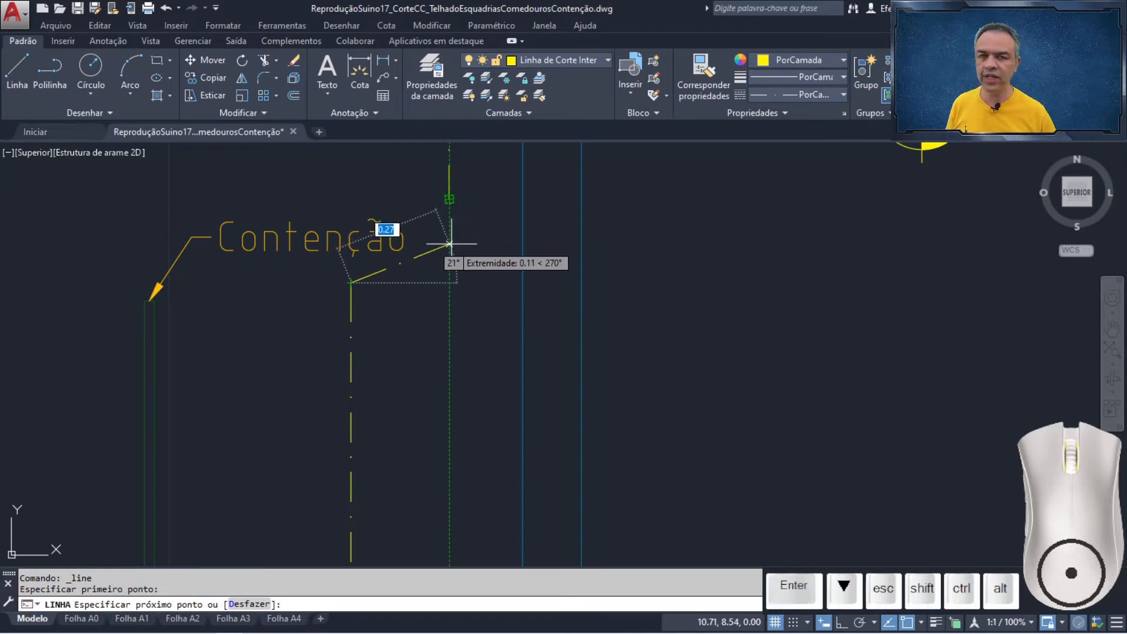
left_click(449, 282)
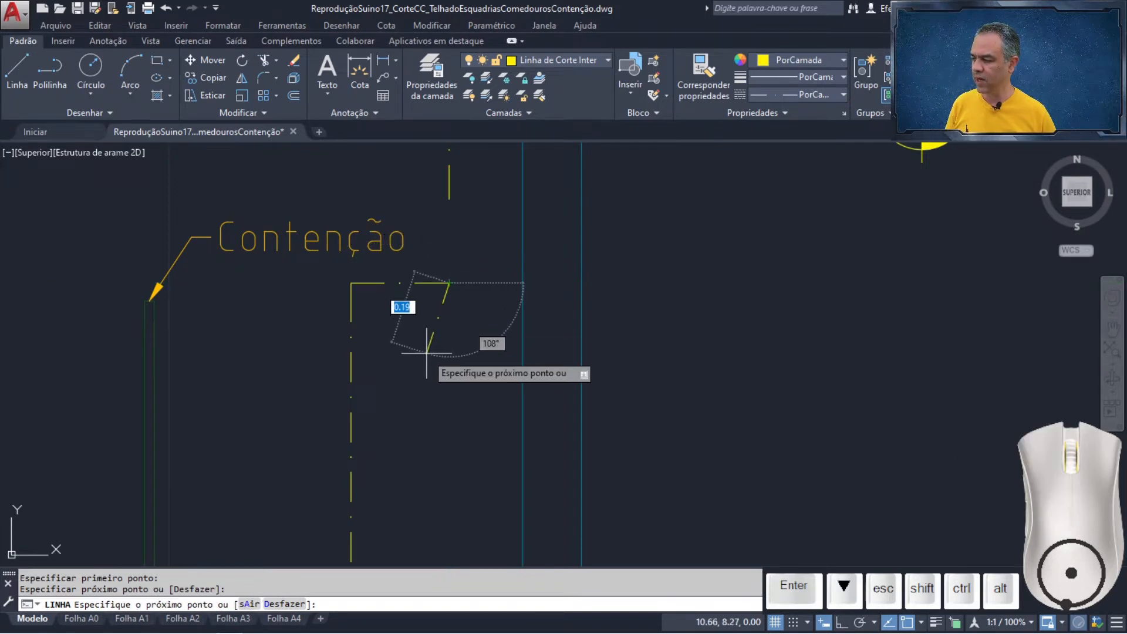
key("Return")
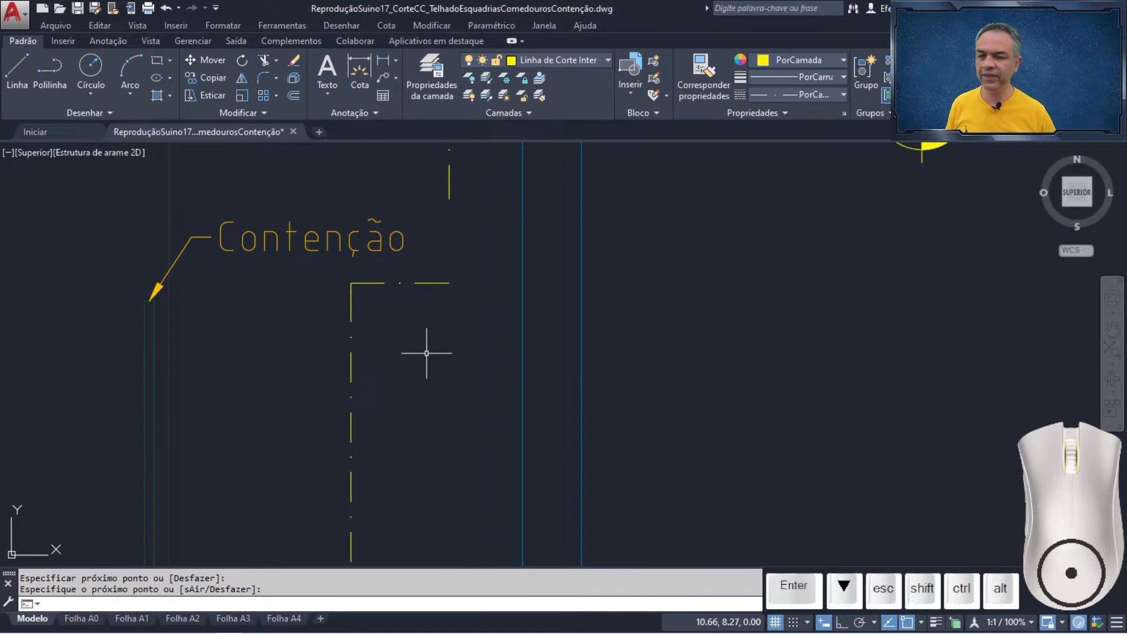
Step: Stretch the lower end of section line C's shifted upper segment down to the free end of the horizontal jog line
left_click(448, 198)
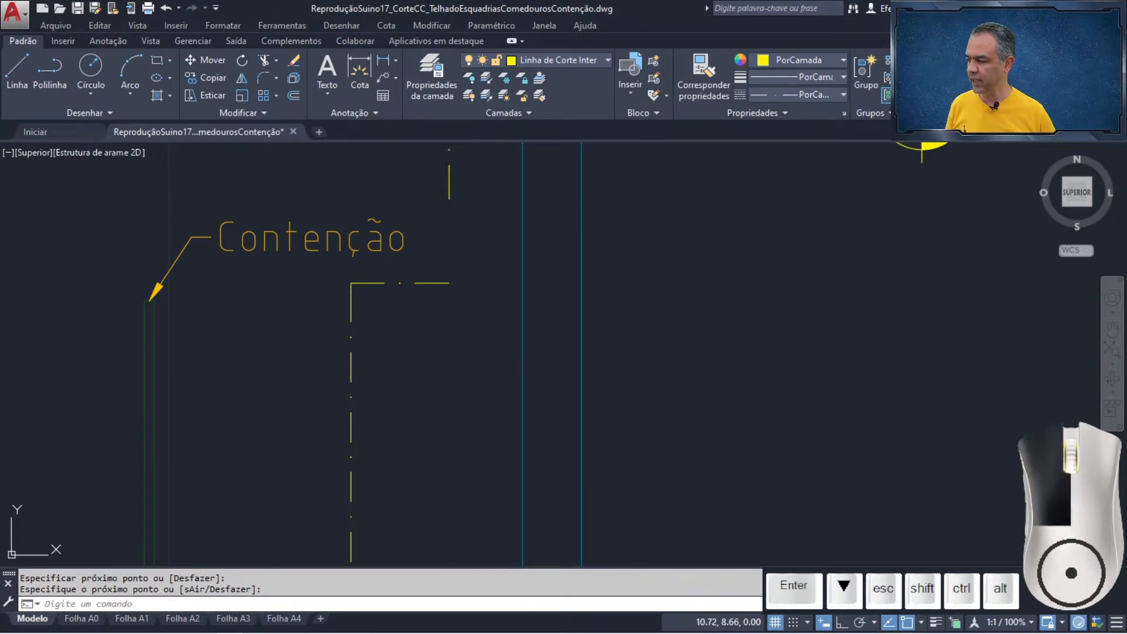
key("Return")
left_click(449, 199)
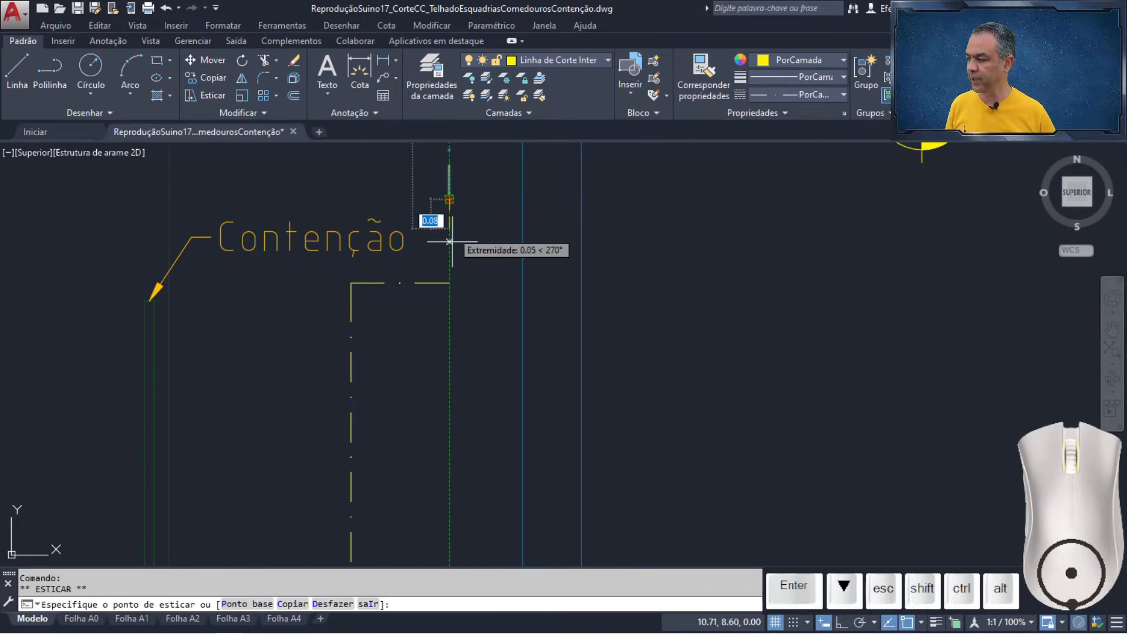
key("Escape")
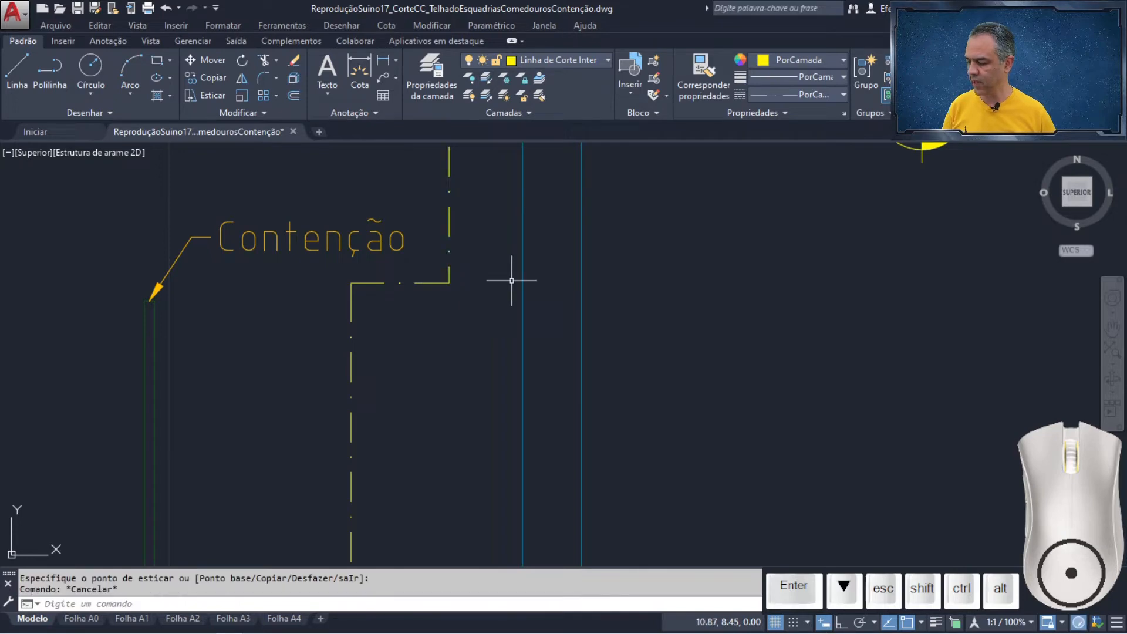
Step: Copy the chupeta symbol of BAIA P/ FÊMEAS 05 from its upper midpoint into the section view, offset @0.30<90 from the inner wall face's foot
scroll(511, 280, "down", 5)
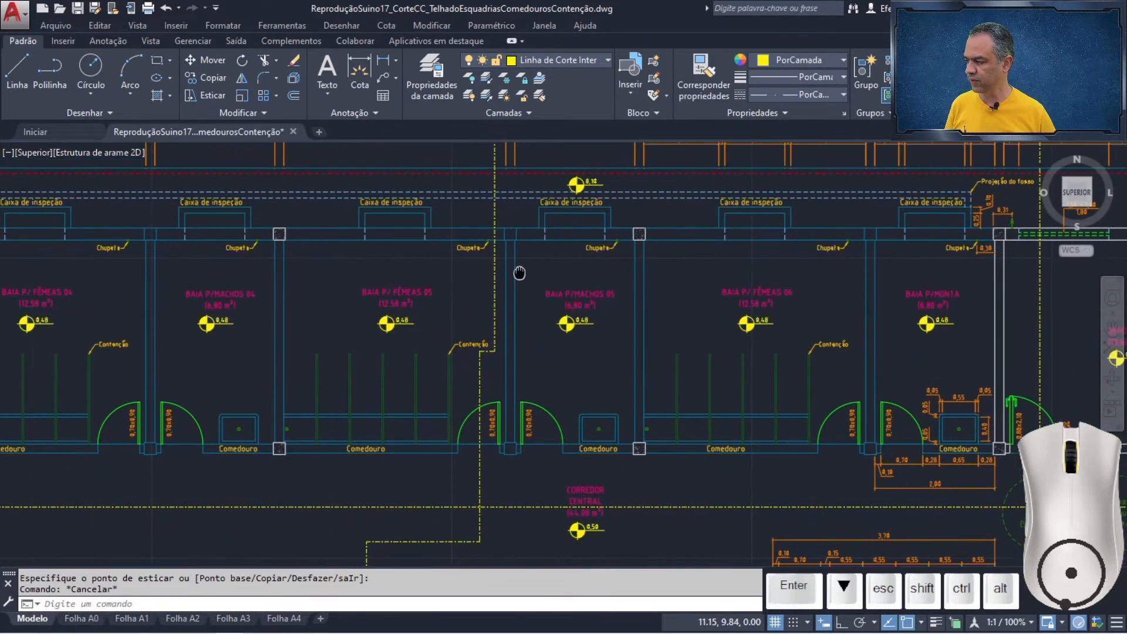
middle_click_drag(482, 285, 433, 413)
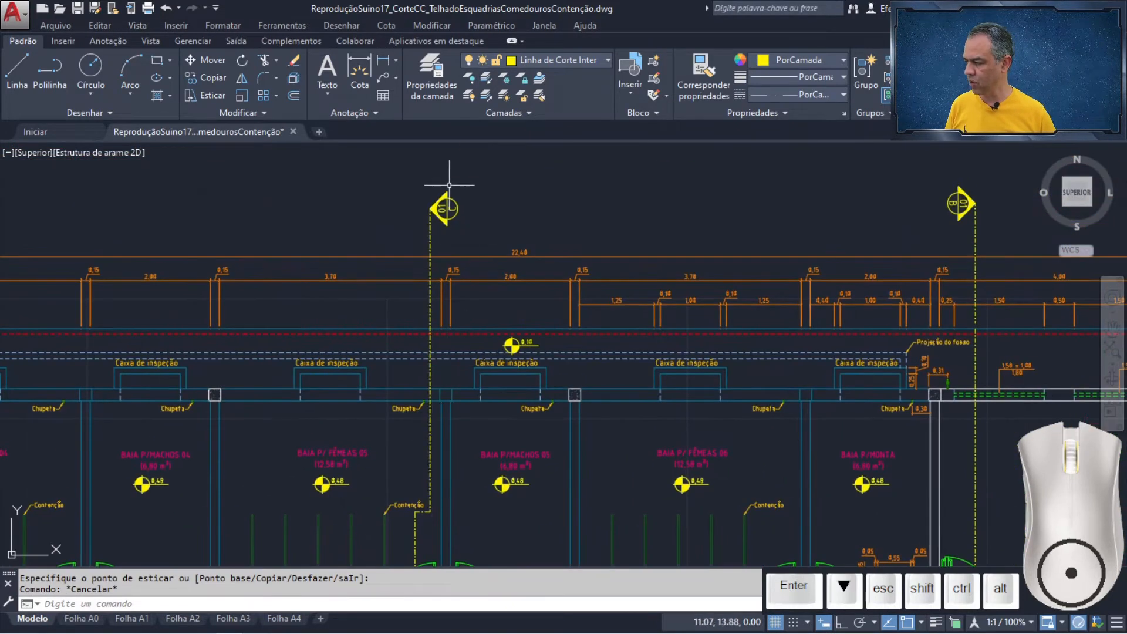
middle_click_drag(452, 372, 498, 225)
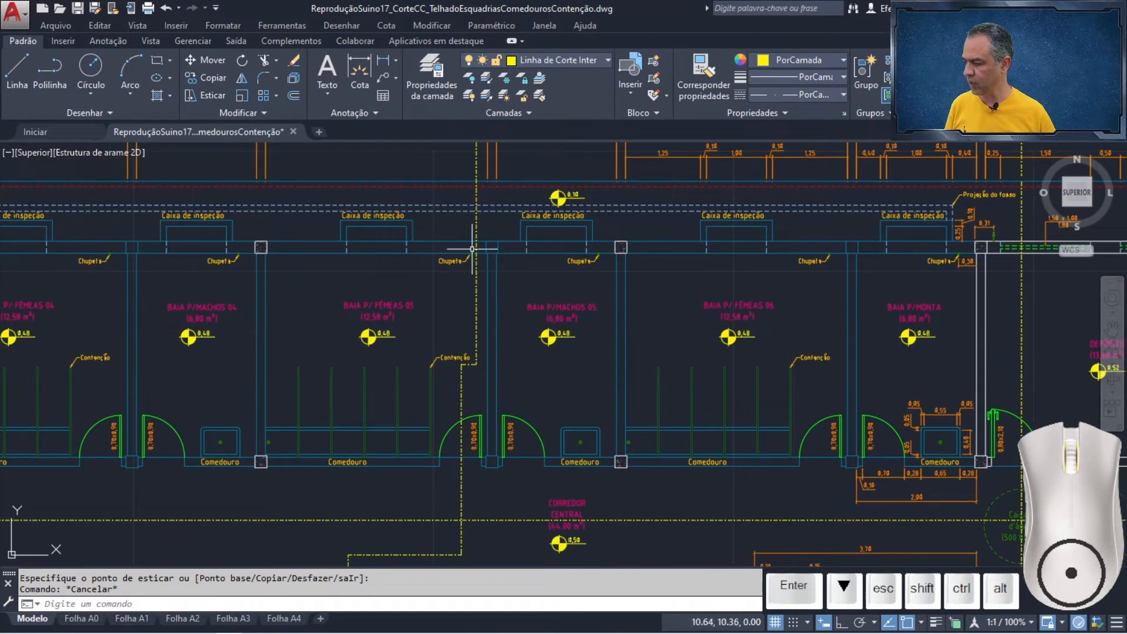
scroll(472, 249, "up", 8)
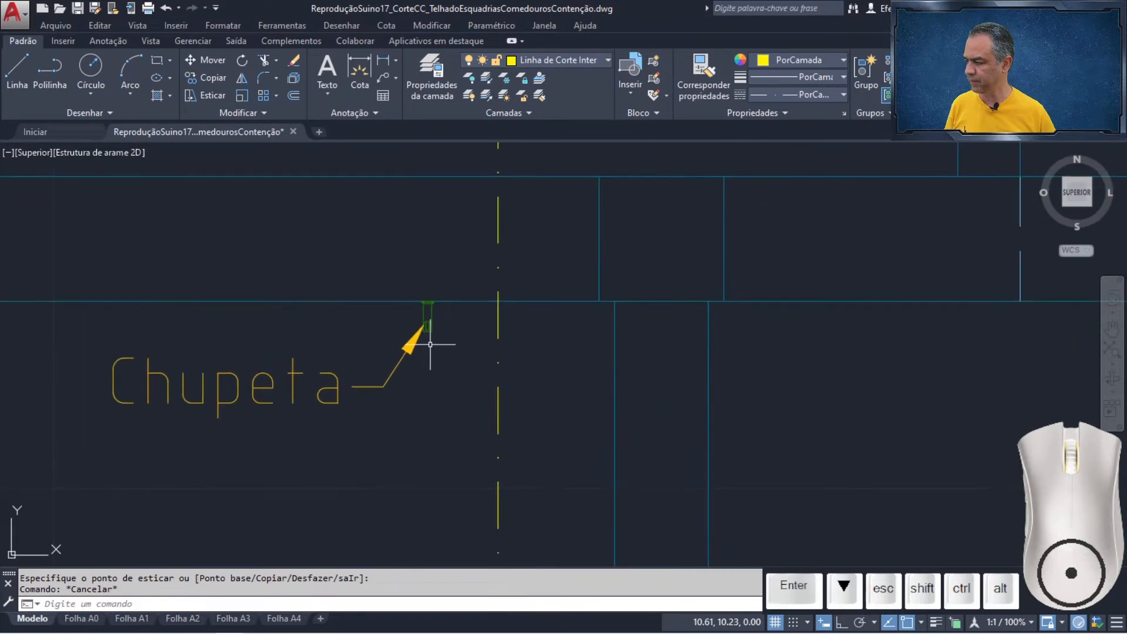
scroll(430, 345, "up", 1)
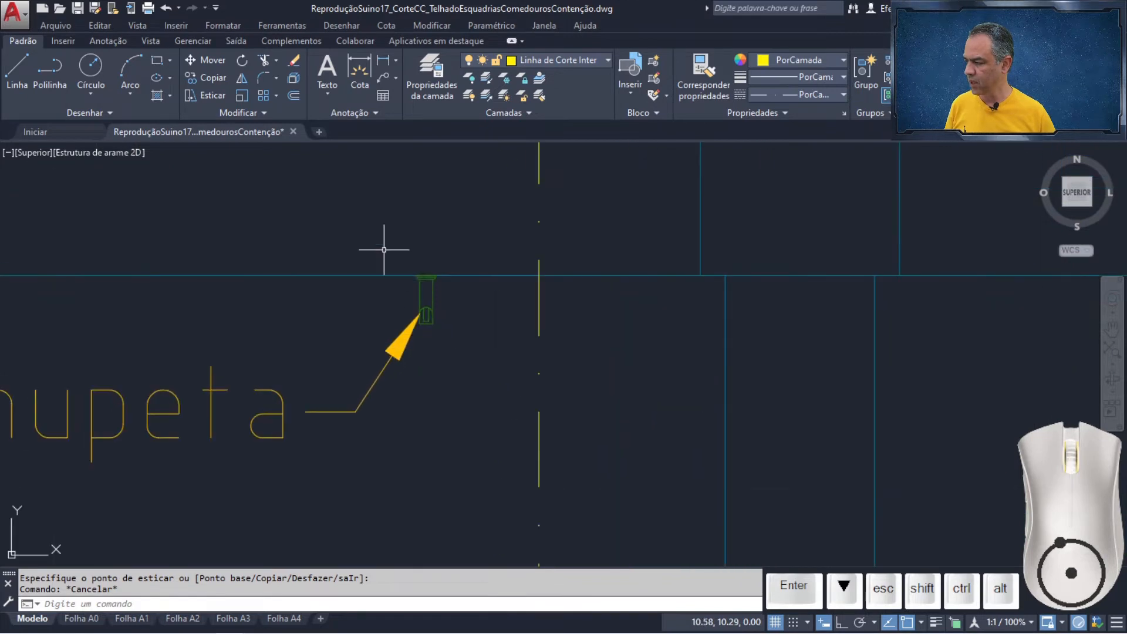
left_click(219, 84)
left_click(364, 208)
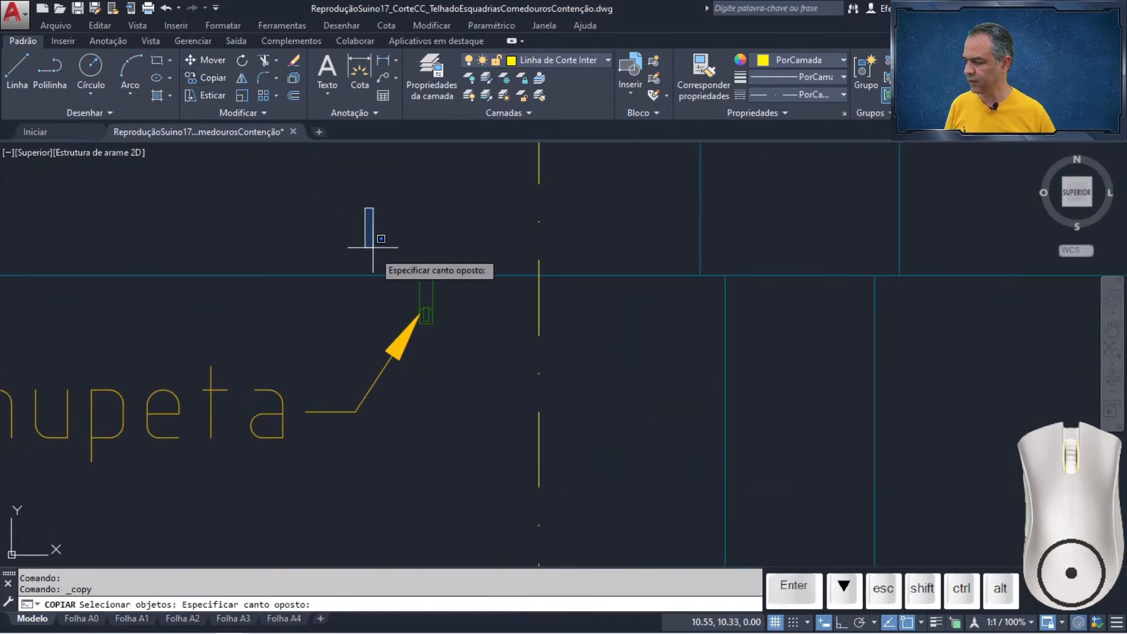
left_click(460, 362)
key("Return")
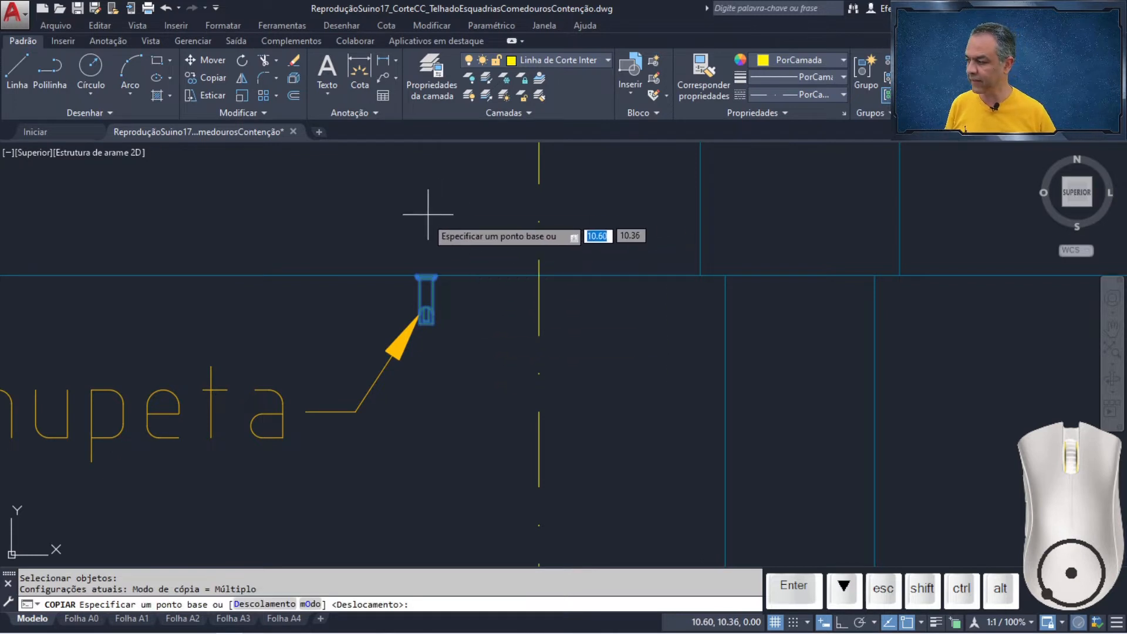
left_click(426, 274)
scroll(226, 209, "down", 4)
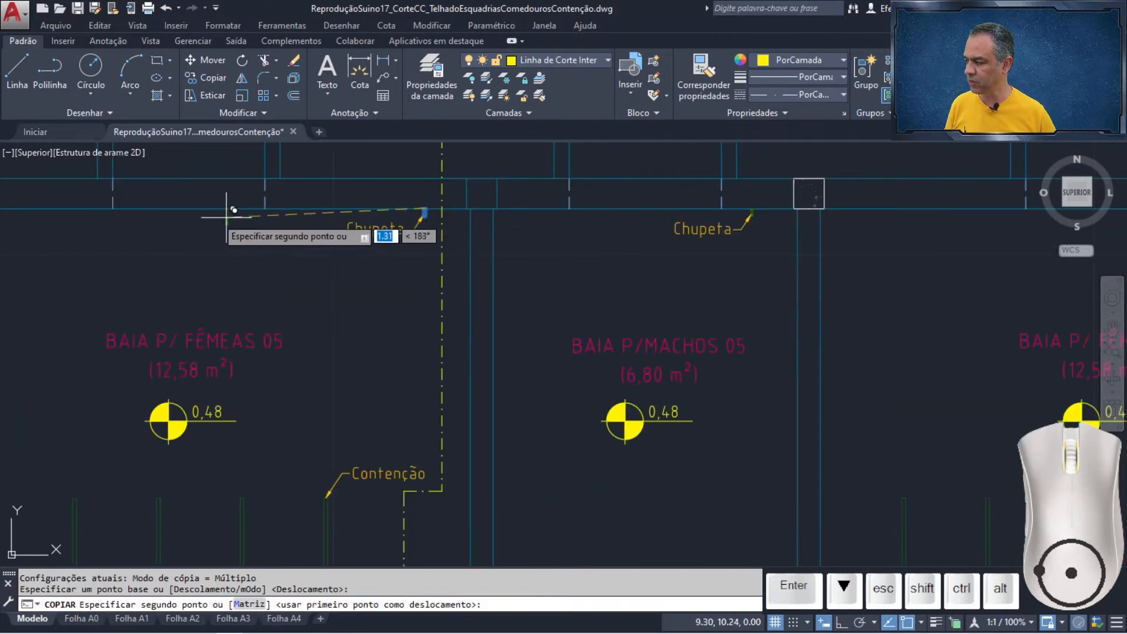
middle_click_drag(306, 245, 948, 425)
scroll(289, 334, "down", 2)
middle_click_drag(216, 307, 941, 308)
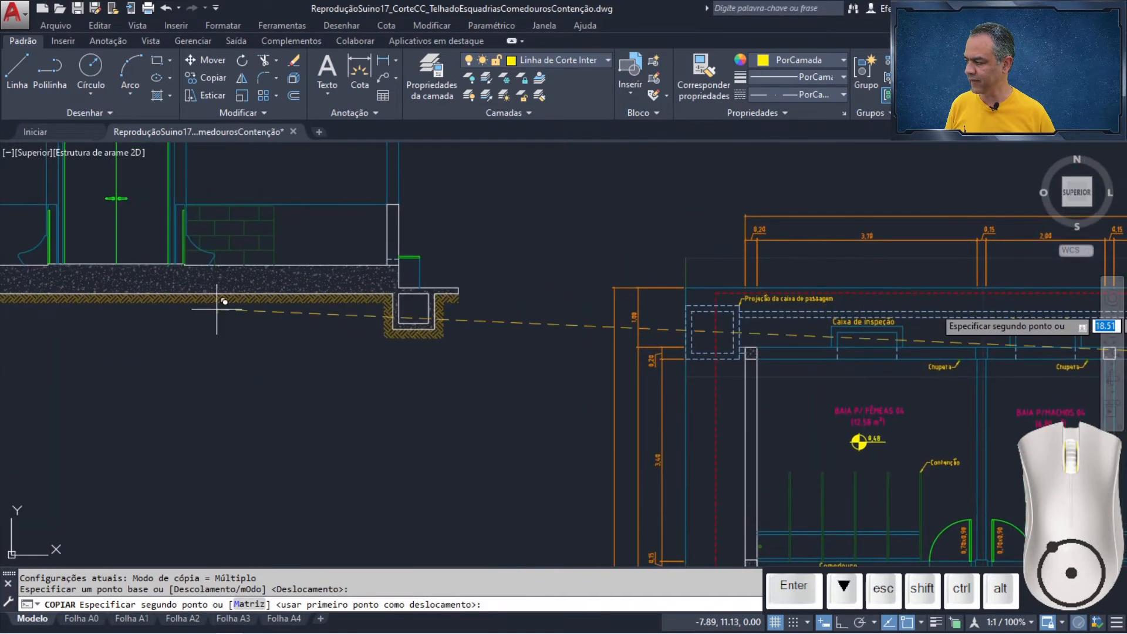
middle_click_drag(381, 218, 385, 252)
scroll(520, 372, "up", 6)
scroll(405, 264, "up", 3)
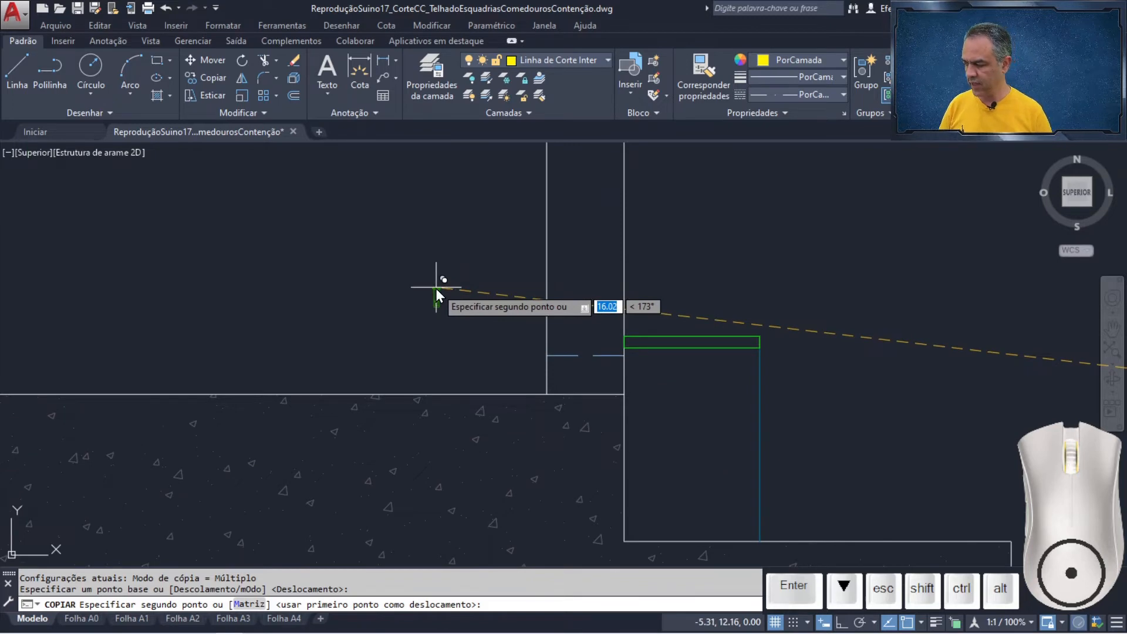
key("Return")
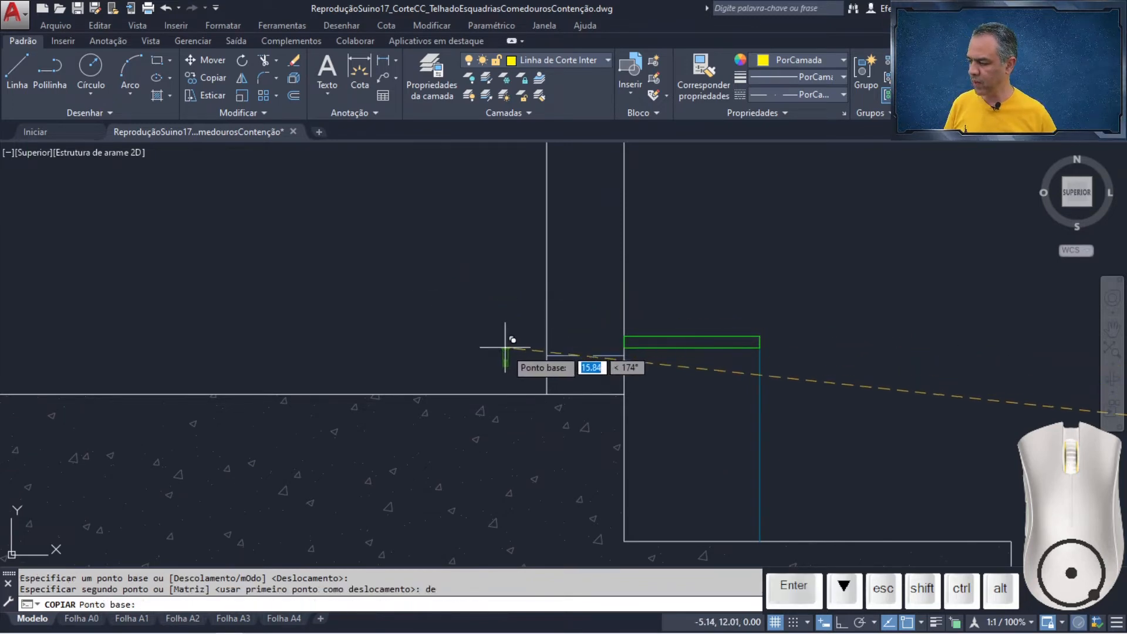
left_click(545, 393)
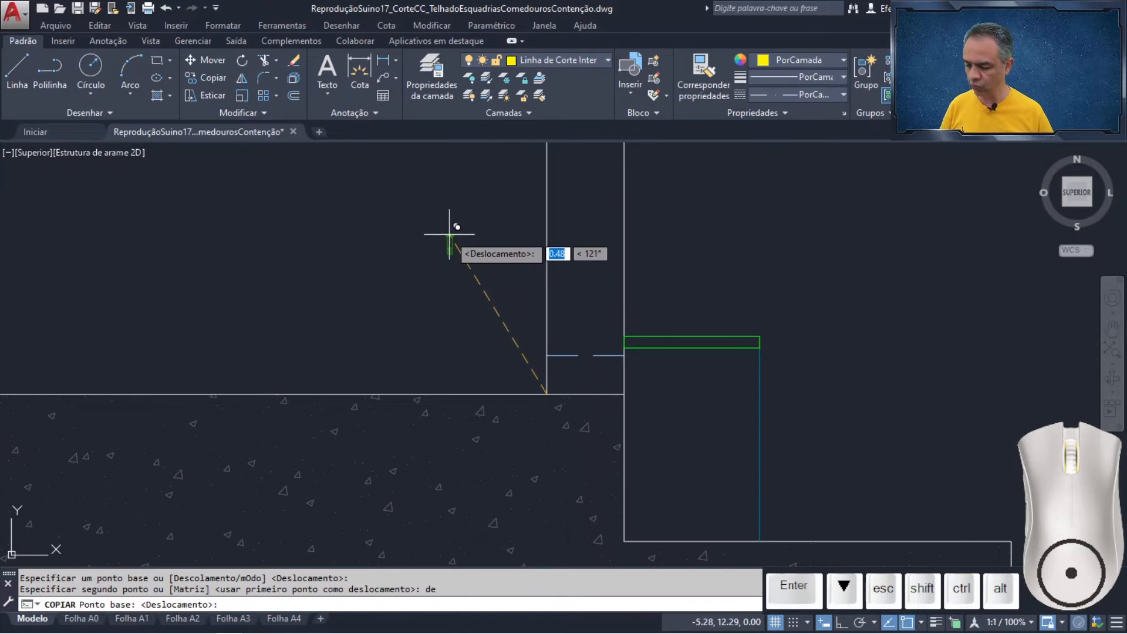
type("@")
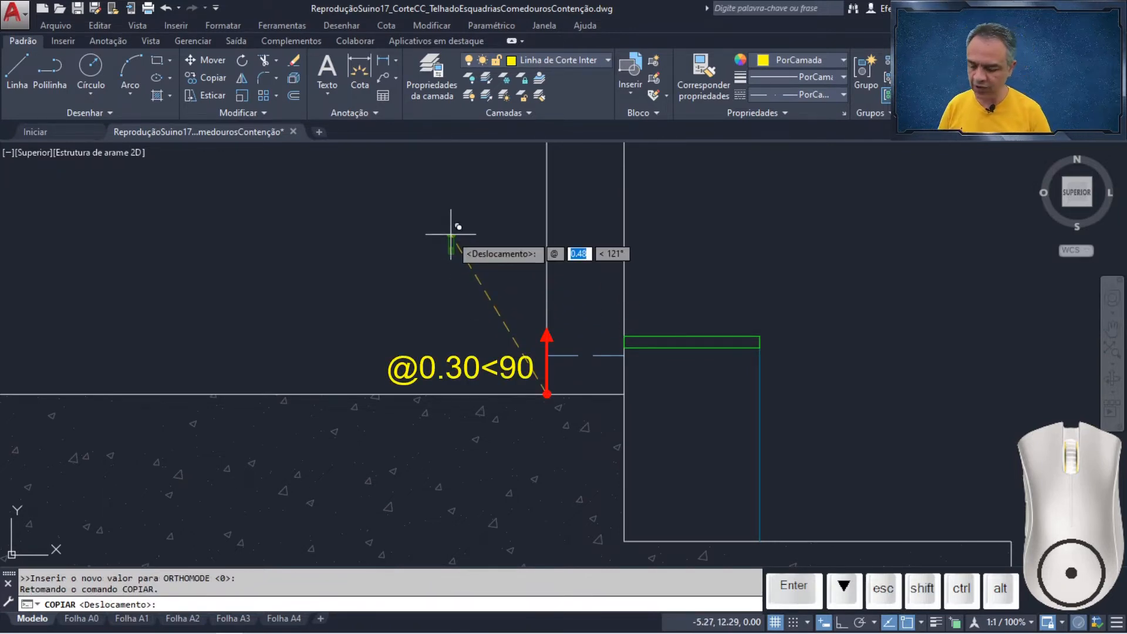
type("0.30")
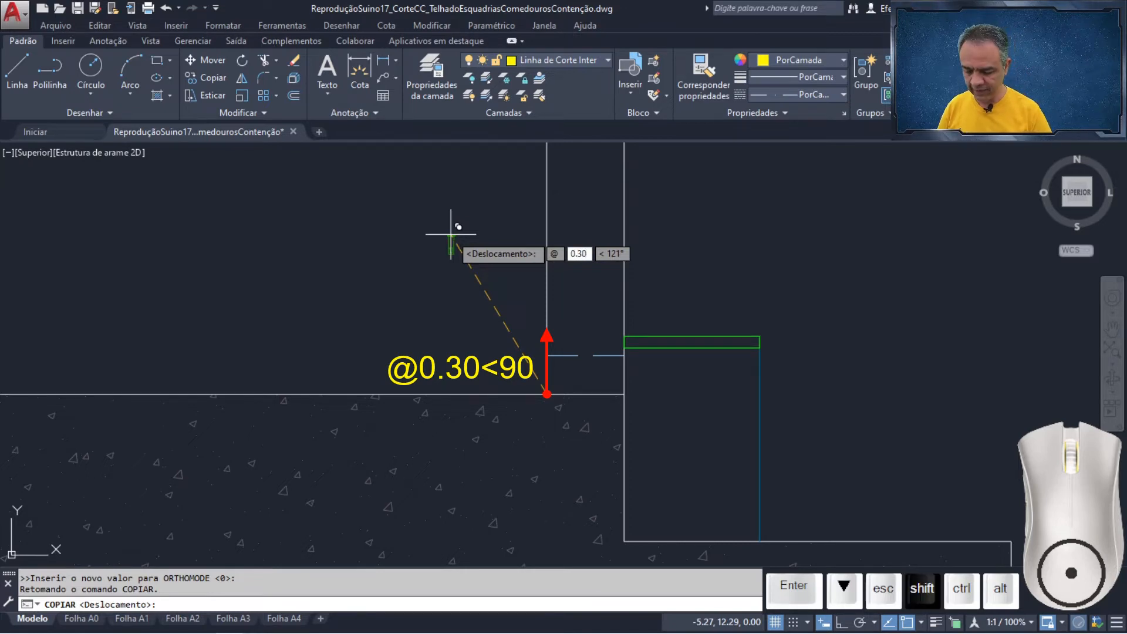
key("Tab")
type("90")
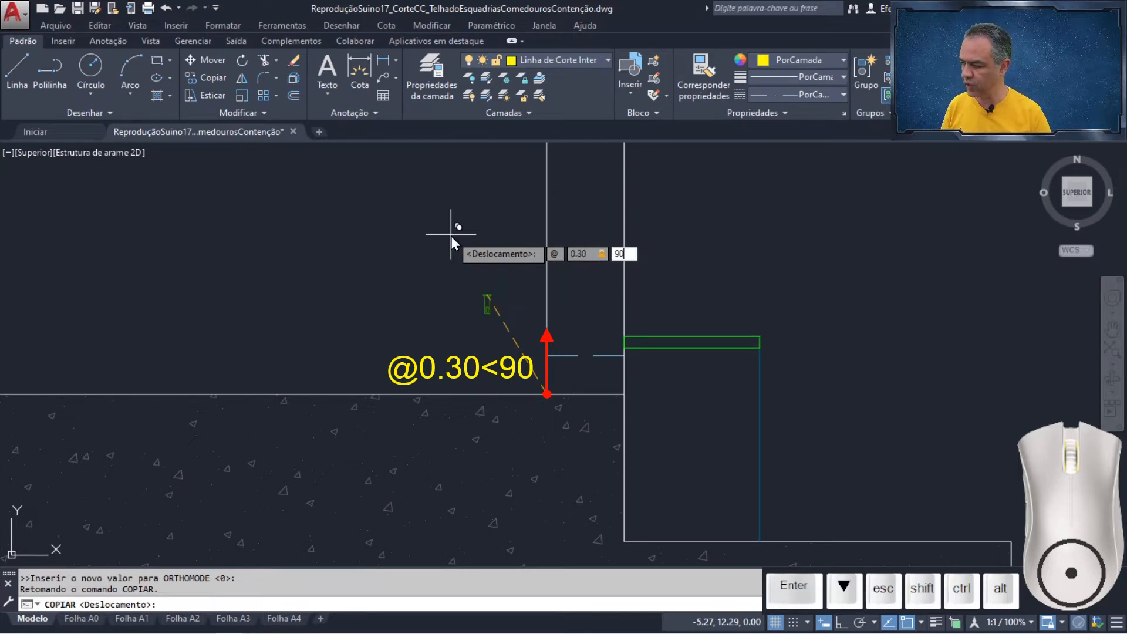
key("Return")
key("Return")
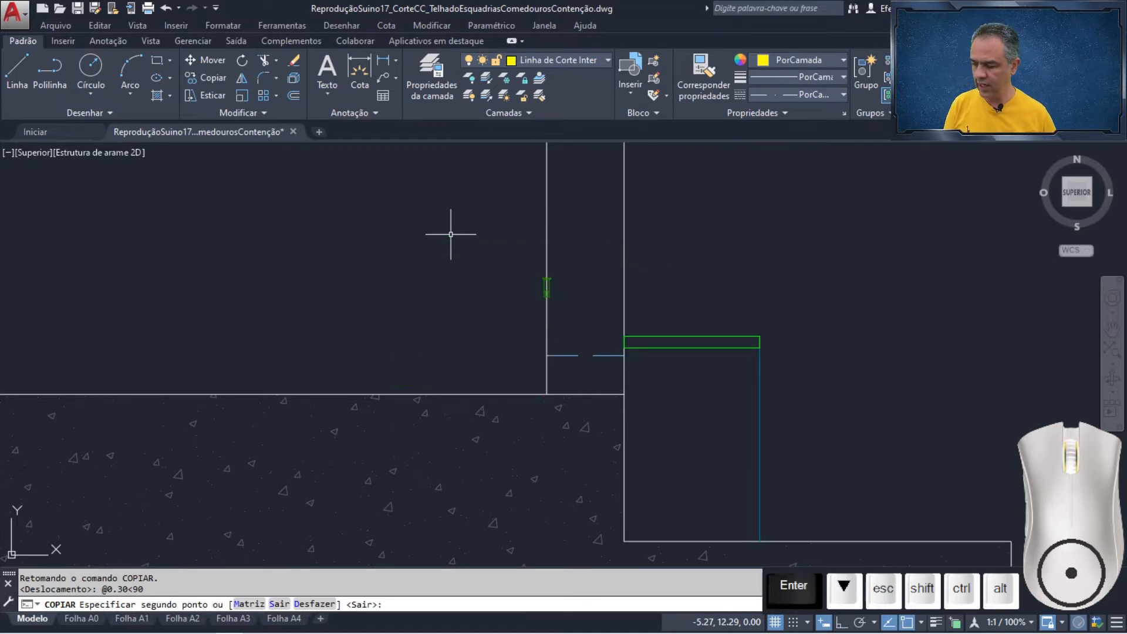
Step: Rotate the copied chupeta 270° about the midpoint of its flange edge on the wall, so its body points horizontally into the stall
scroll(527, 267, "up", 8)
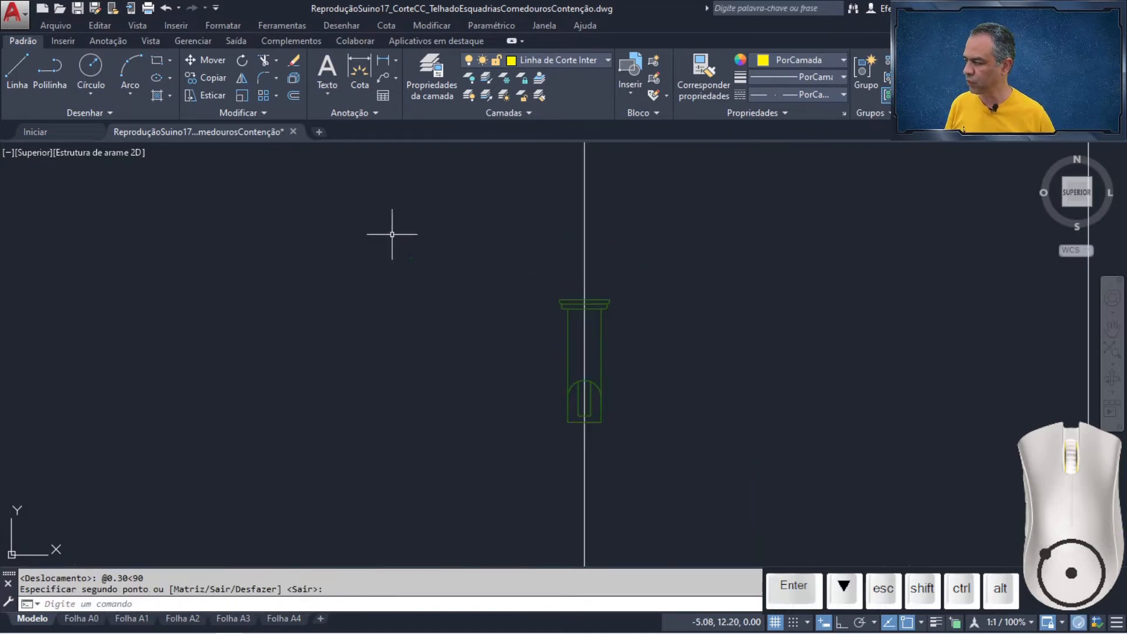
left_click(242, 59)
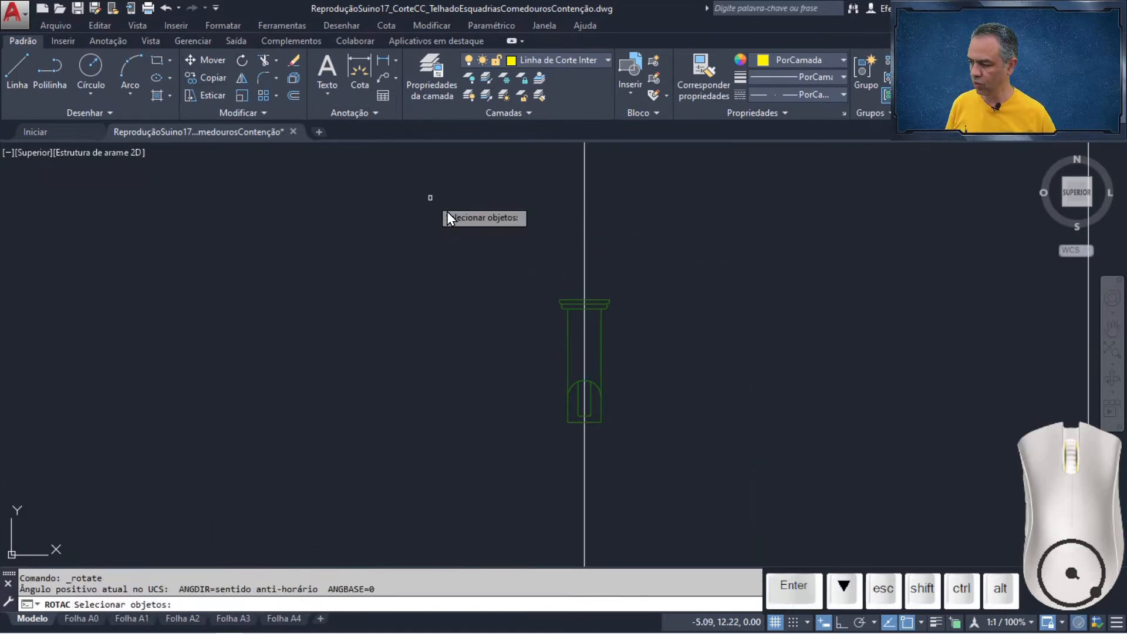
left_click(493, 261)
left_click(693, 469)
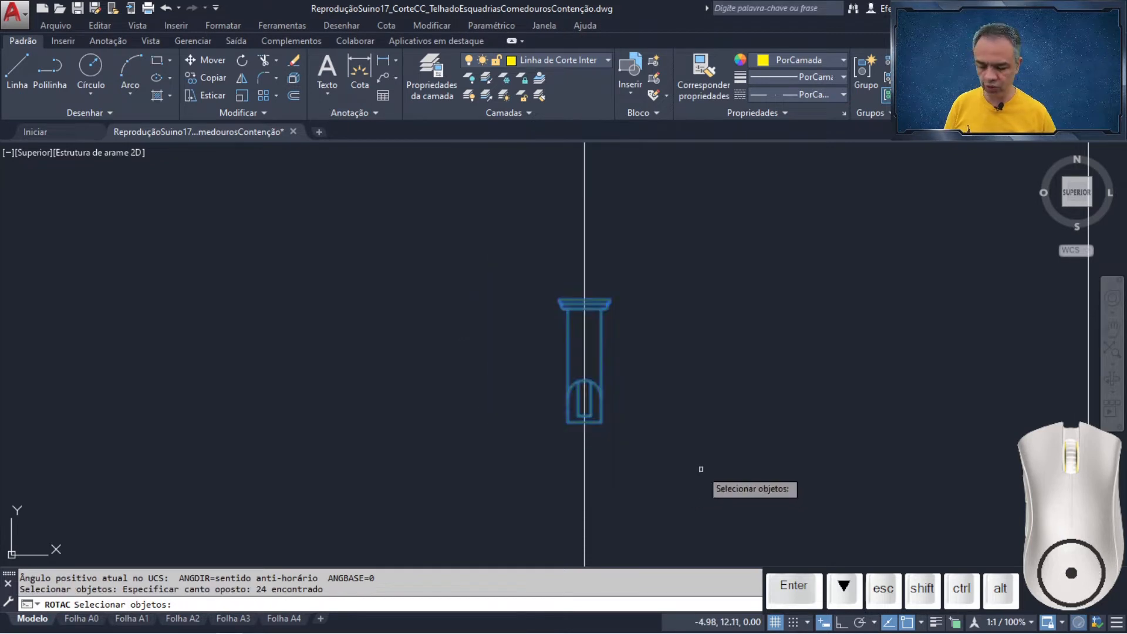
key("Return")
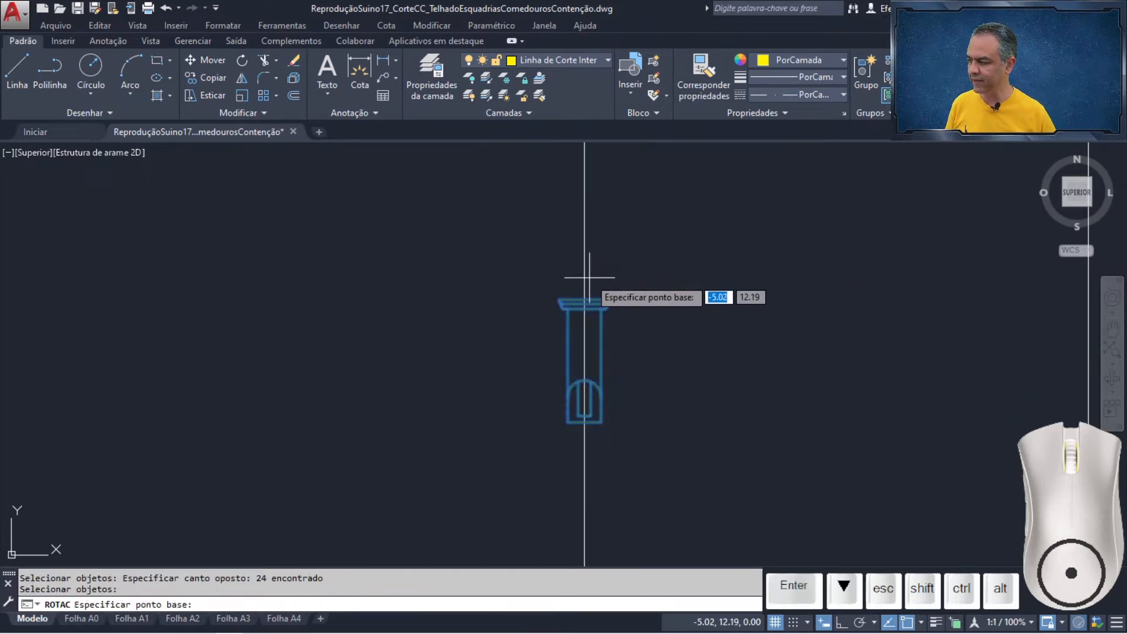
left_click(584, 301)
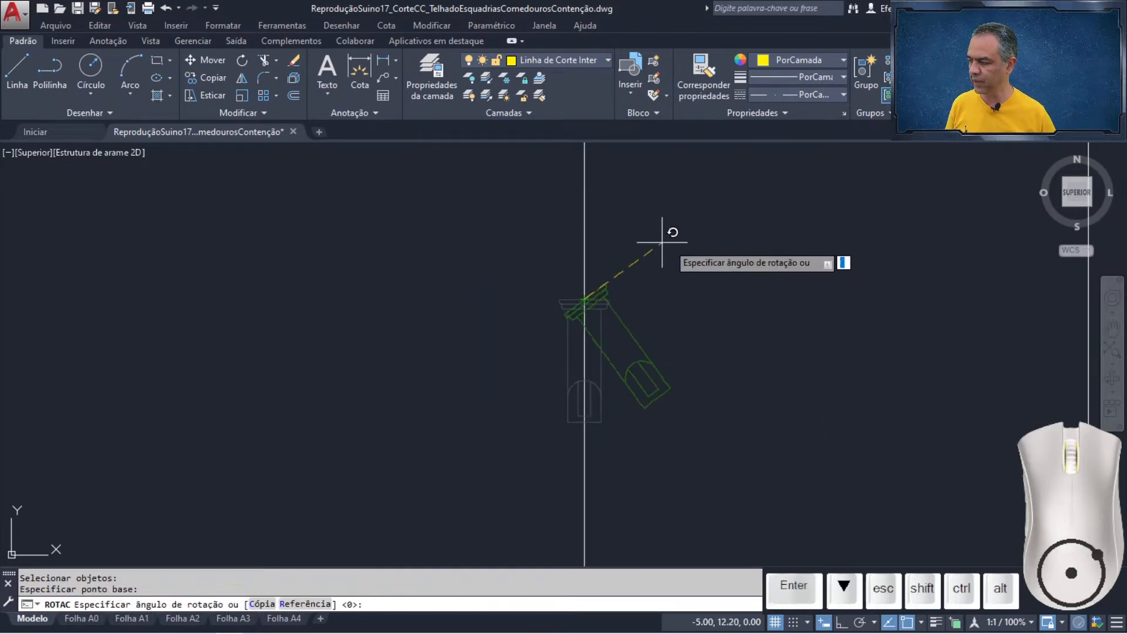
left_click(584, 412)
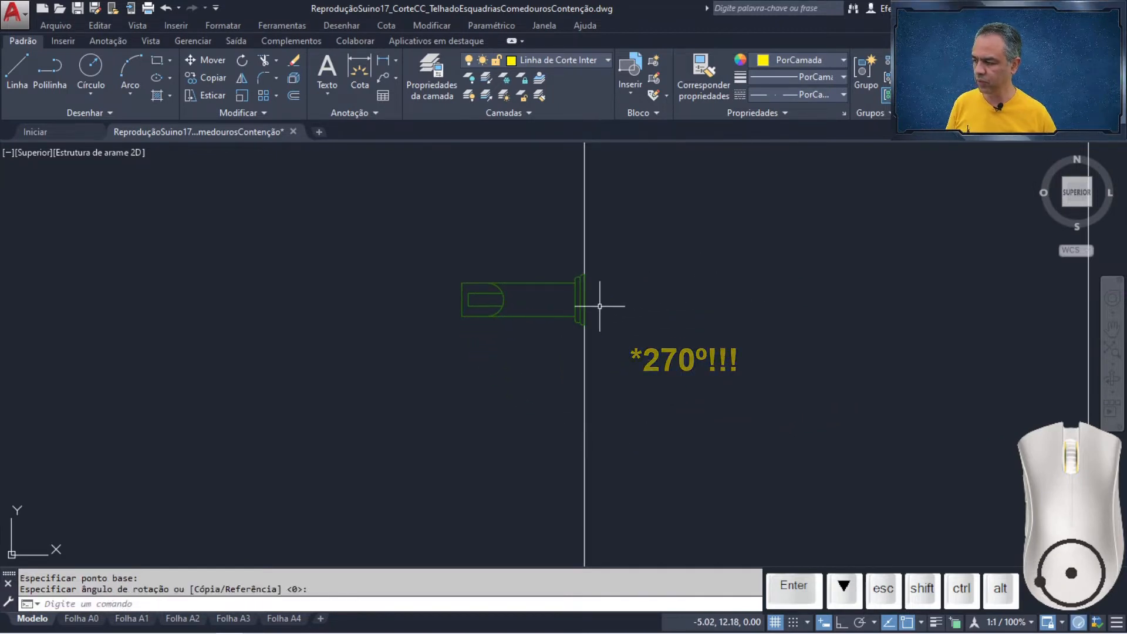
Step: On layer Hidráulica Geral, draw a start-end-radius arc of radius 0.01 from the midpoint of the chupeta's free end to the half-round arc's upper endpoint
scroll(595, 304, "up", 5)
middle_click_drag(595, 307, 815, 380)
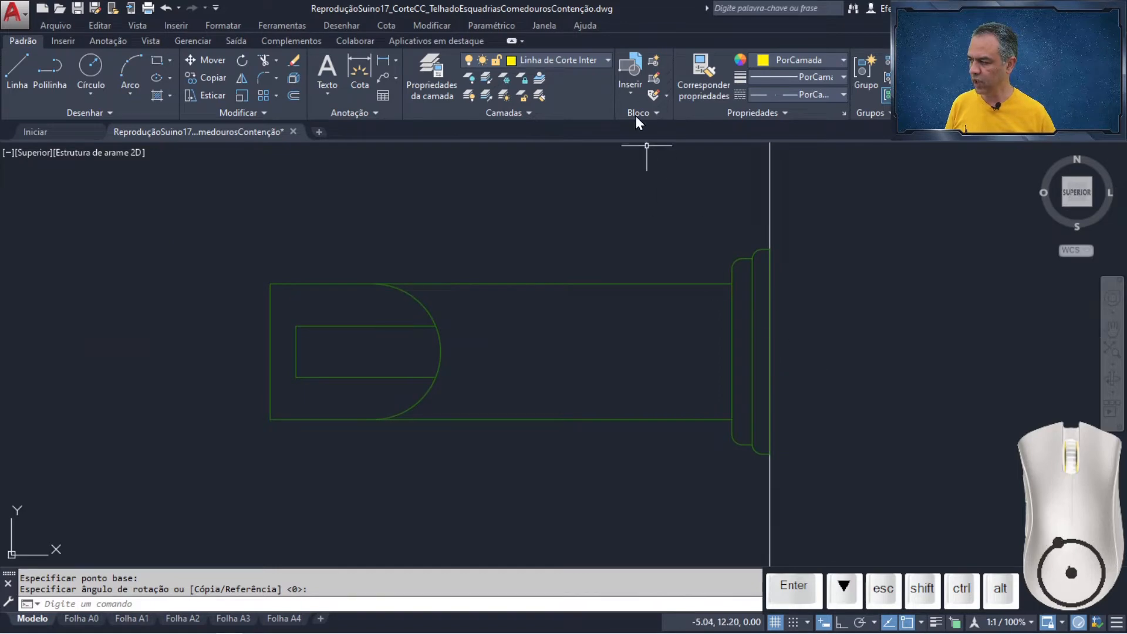
left_click(605, 59)
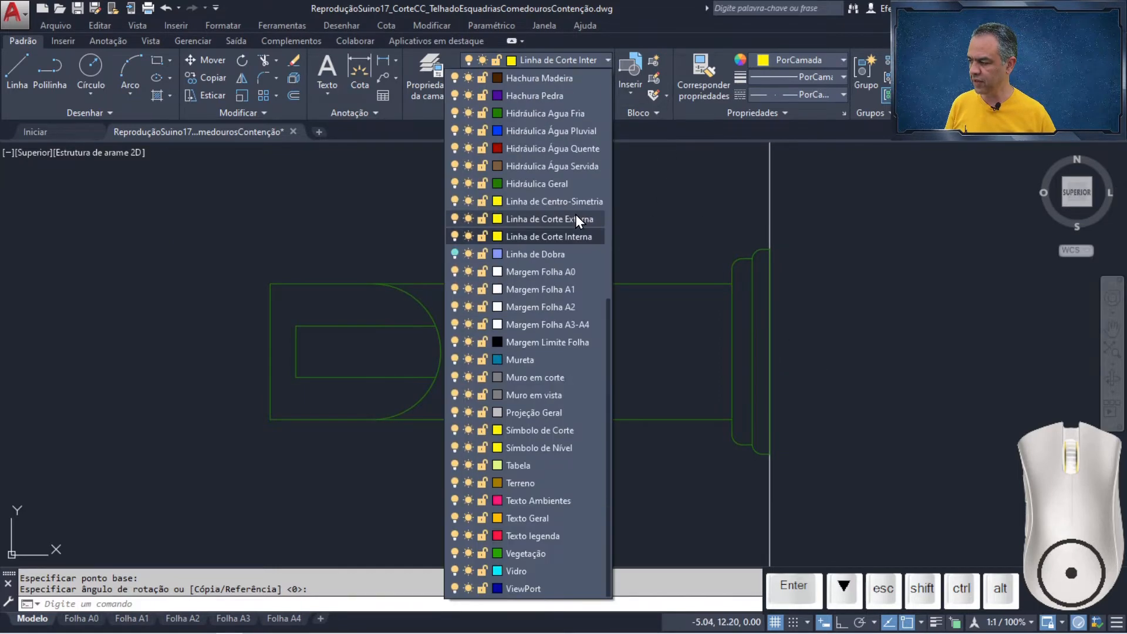
scroll(558, 376, "up", 4)
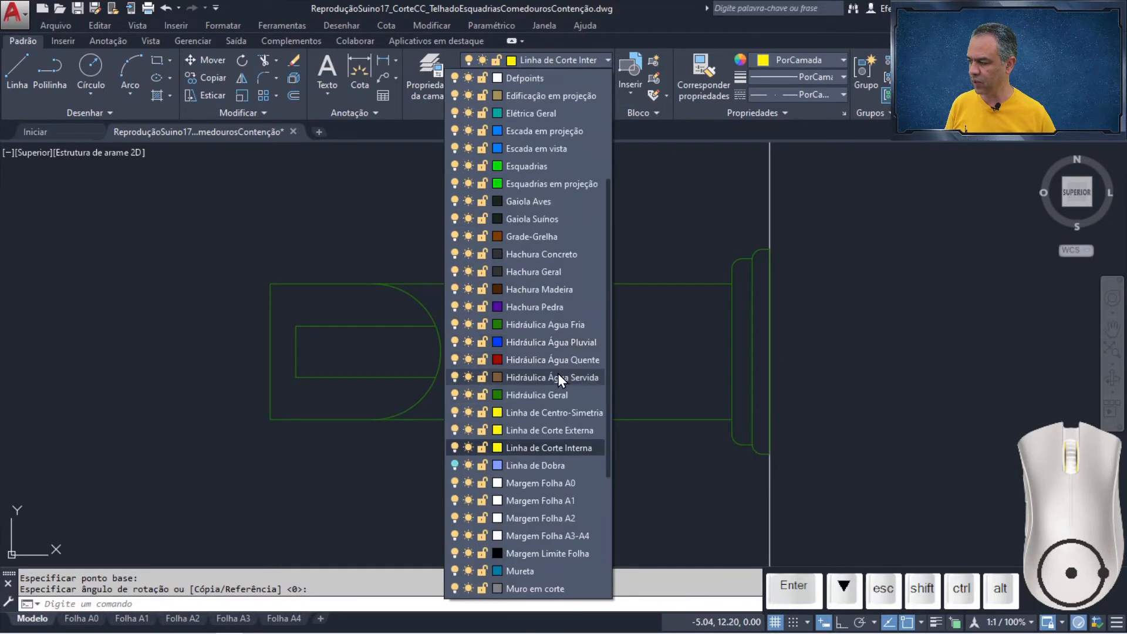
left_click(555, 394)
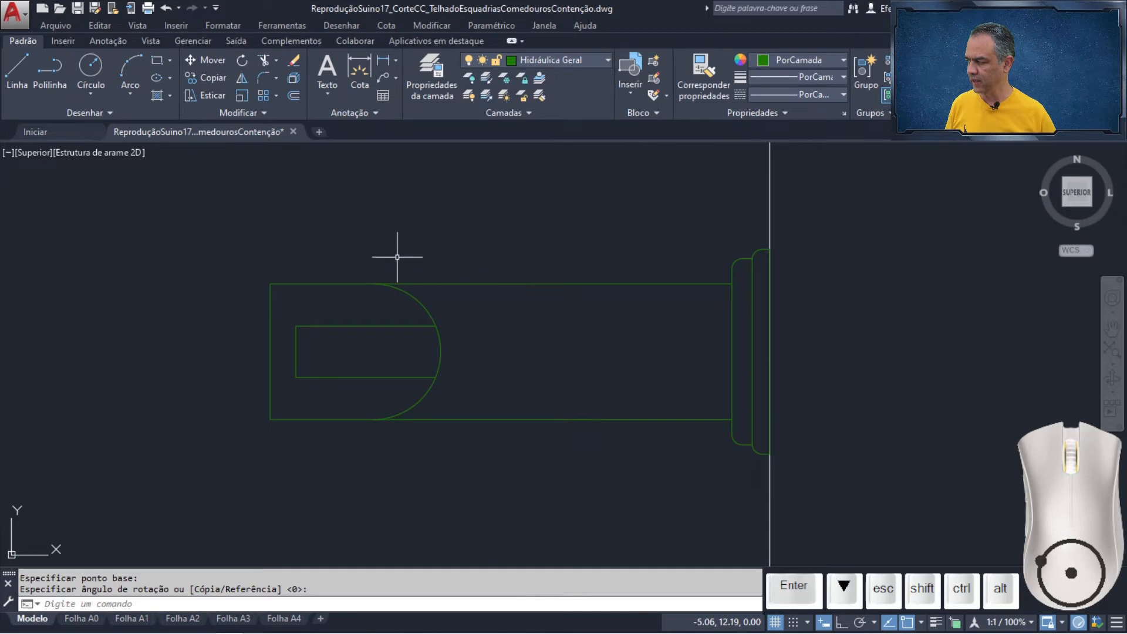
left_click(129, 98)
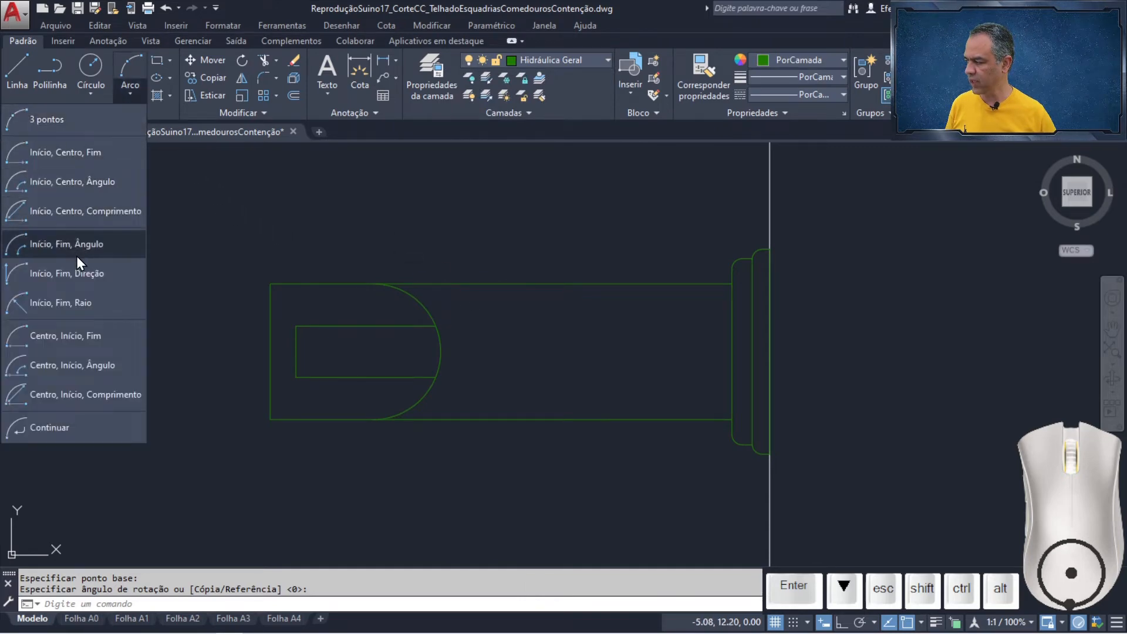
left_click(81, 304)
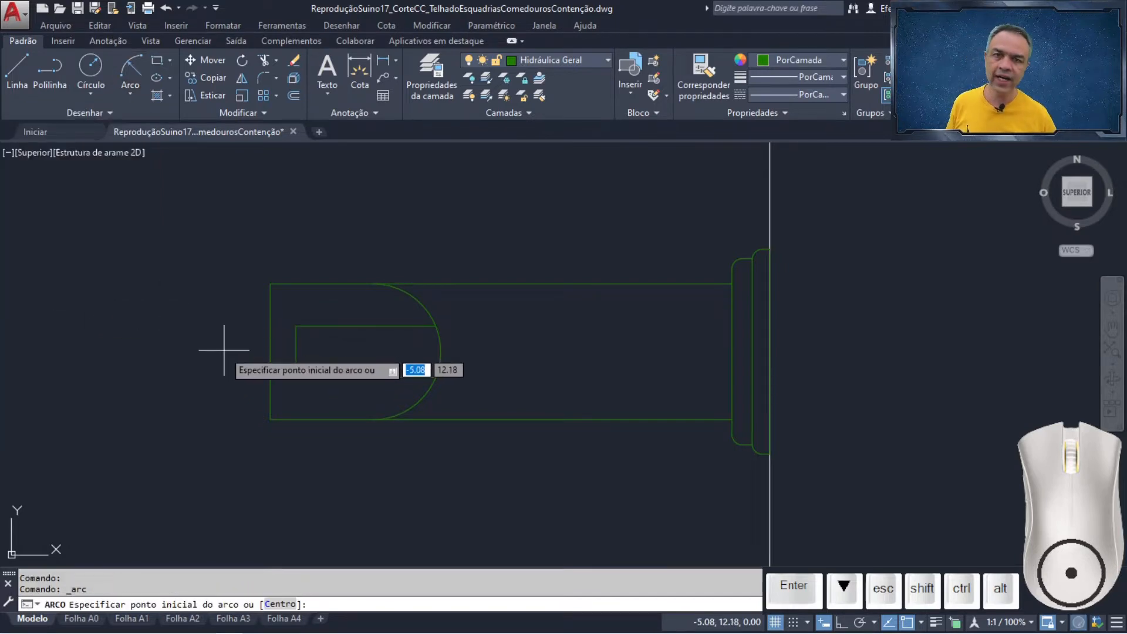
left_click(266, 354)
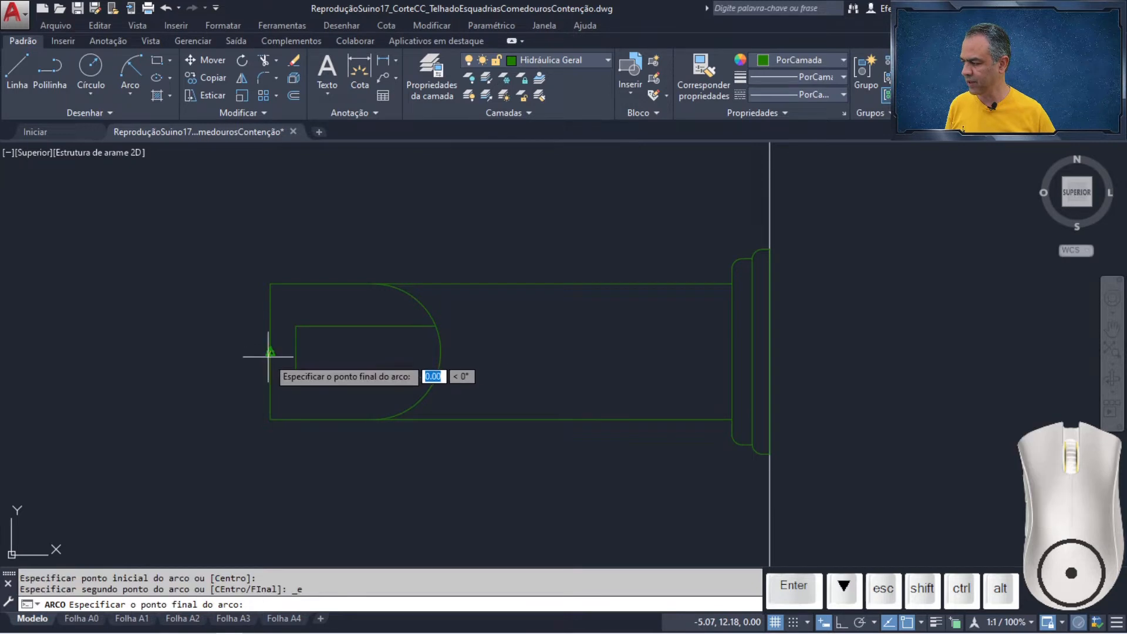
left_click(372, 283)
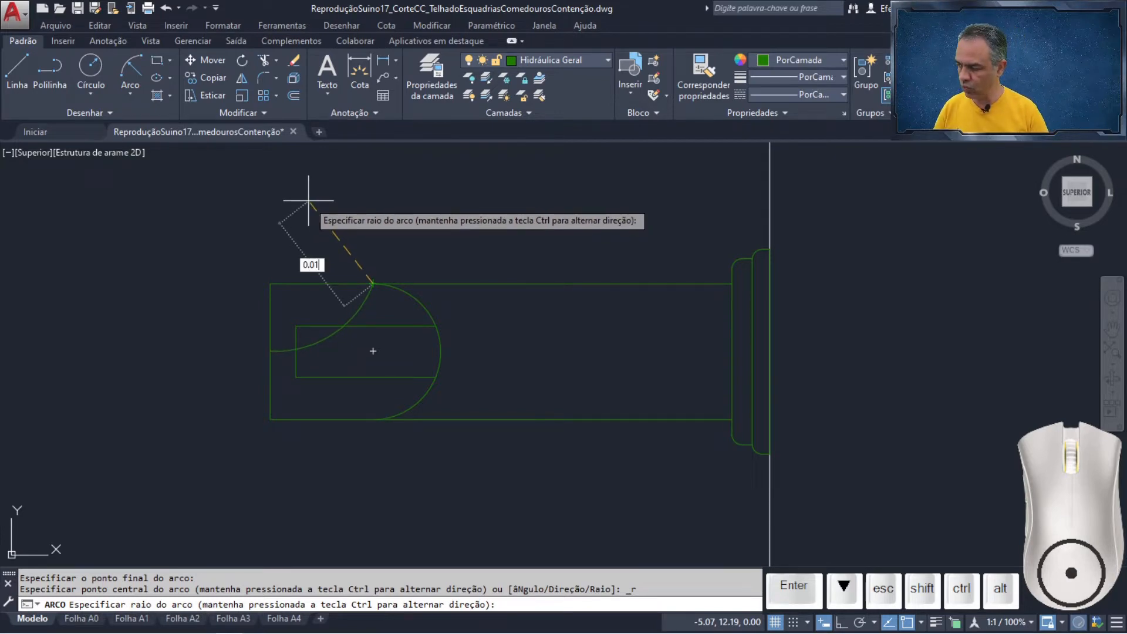
key("Return")
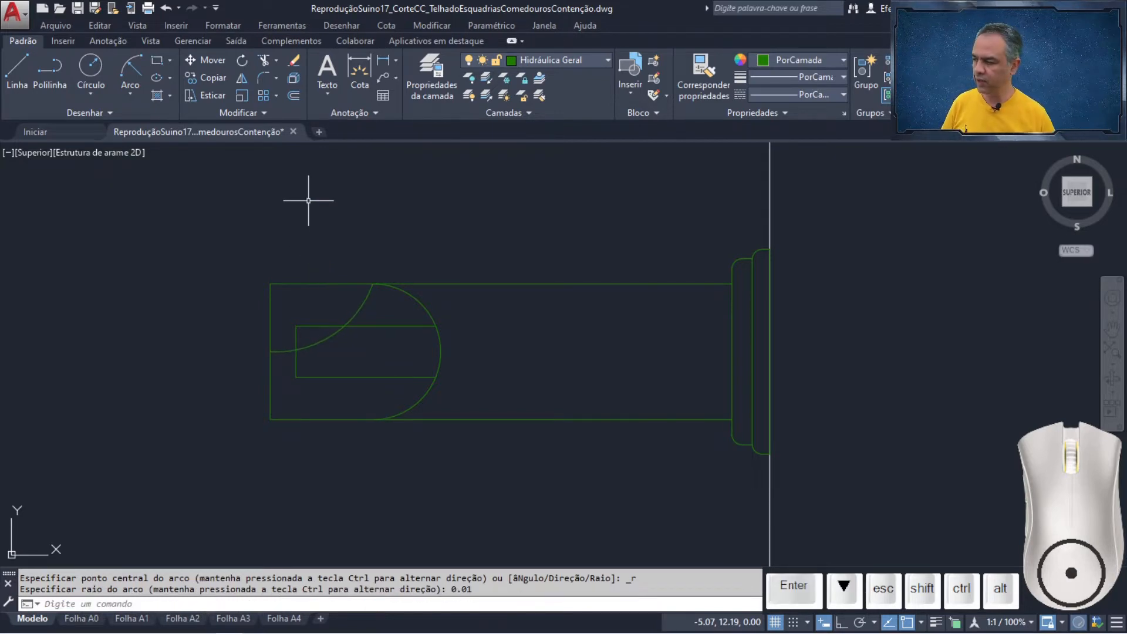
Step: Delete the half-round arc and the lower line of the inner rectangle from the rotated chupeta
left_click(420, 300)
left_click(368, 377)
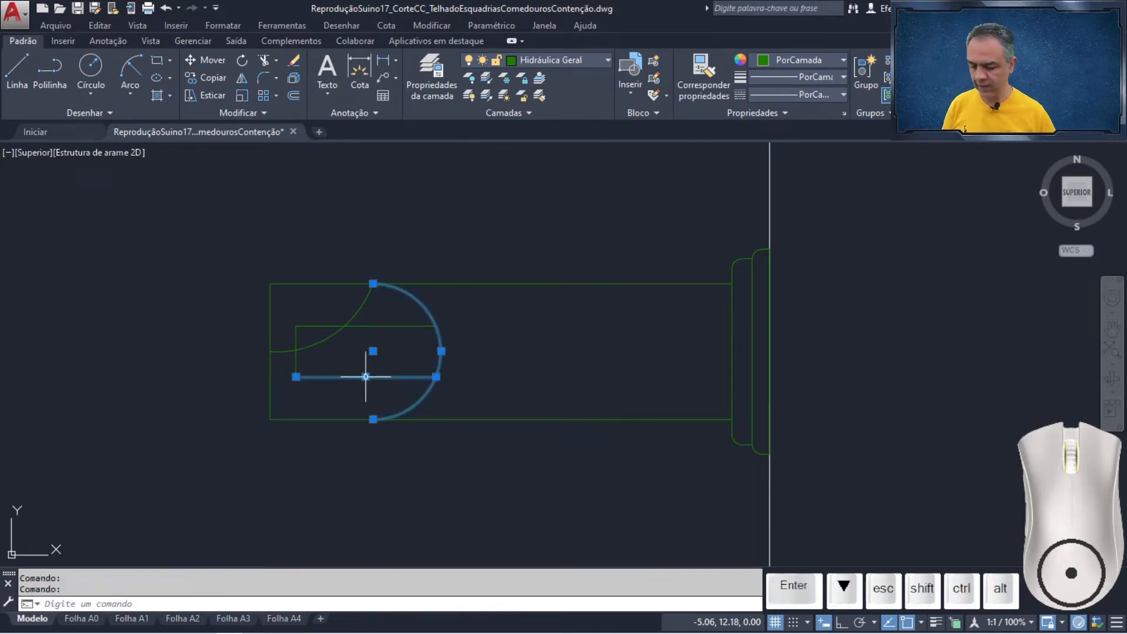
key("Delete")
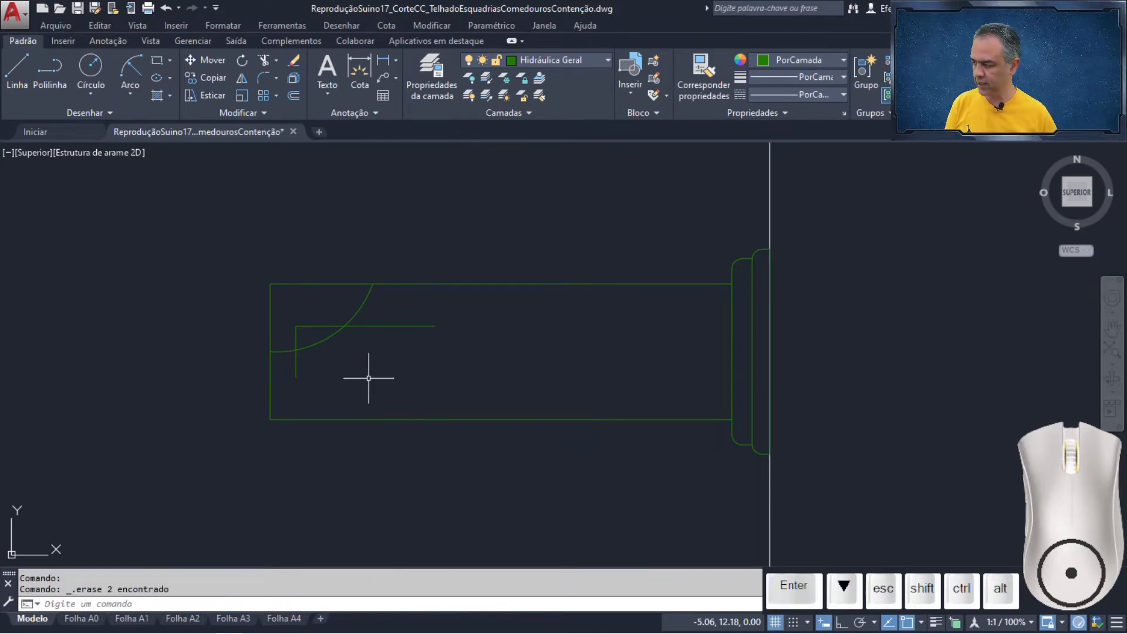
Step: Trim the chupeta's upper free corner and the inner rectangle's lines to the new arc, and delete the leftover piece of the upper edge
left_click(266, 59)
key("Return")
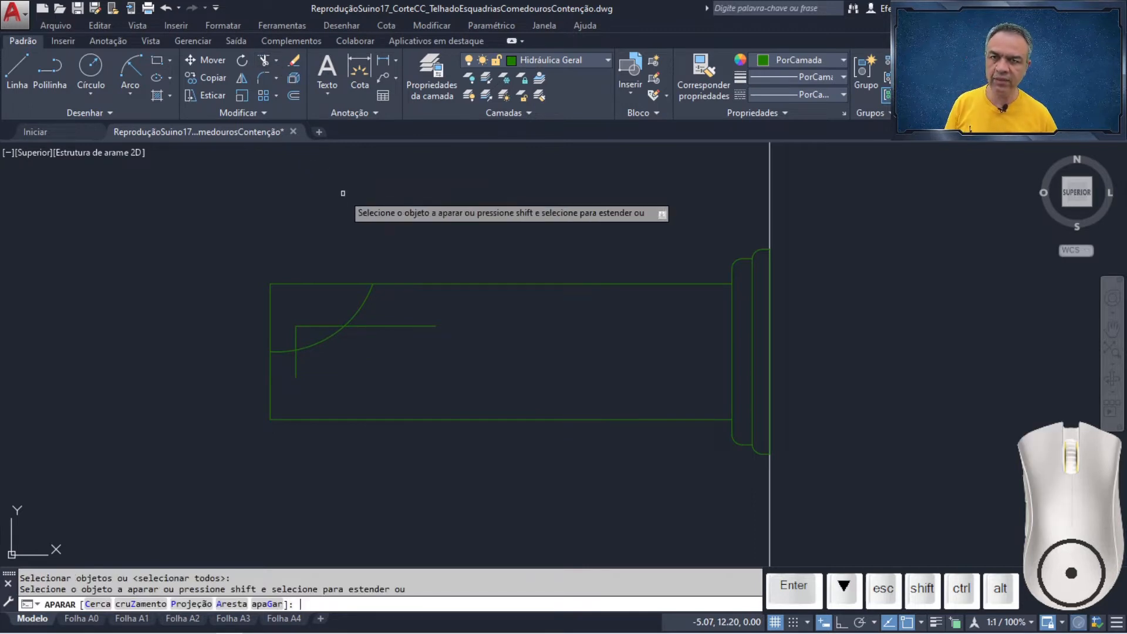
left_click(315, 242)
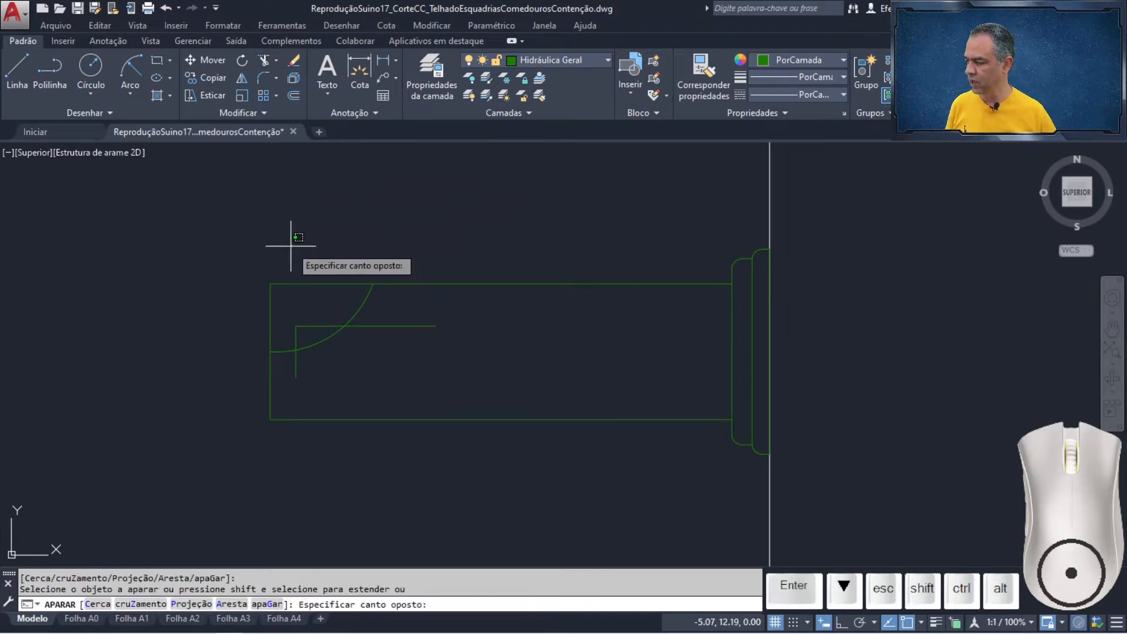
left_click(244, 323)
left_click(358, 268)
left_click(325, 292)
left_click(433, 305)
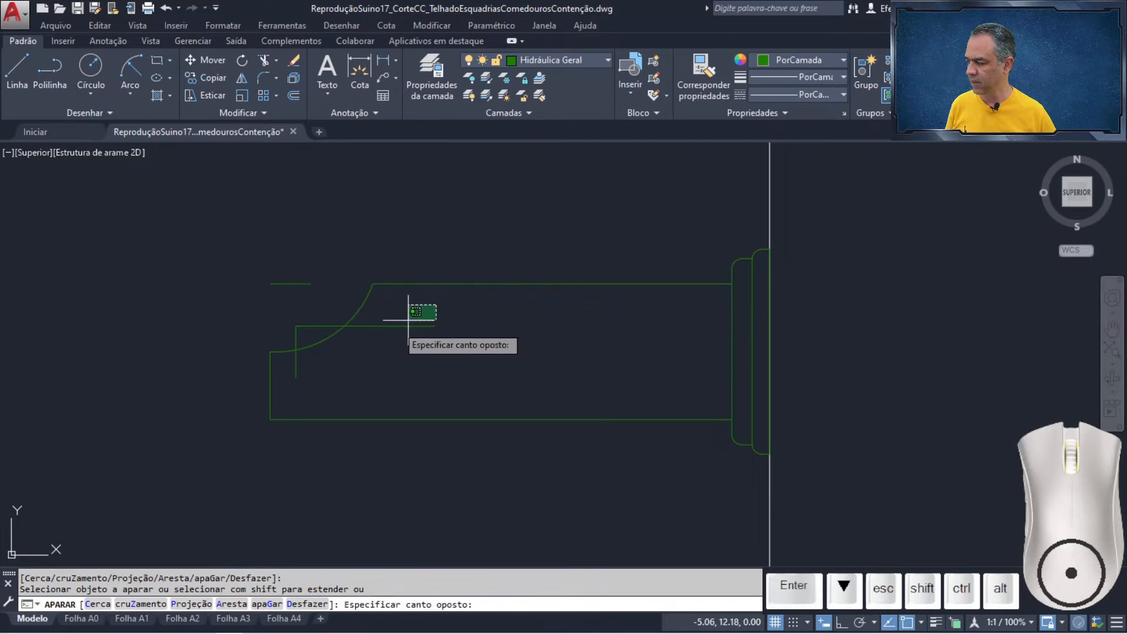
left_click(366, 357)
left_click(301, 360)
left_click(290, 371)
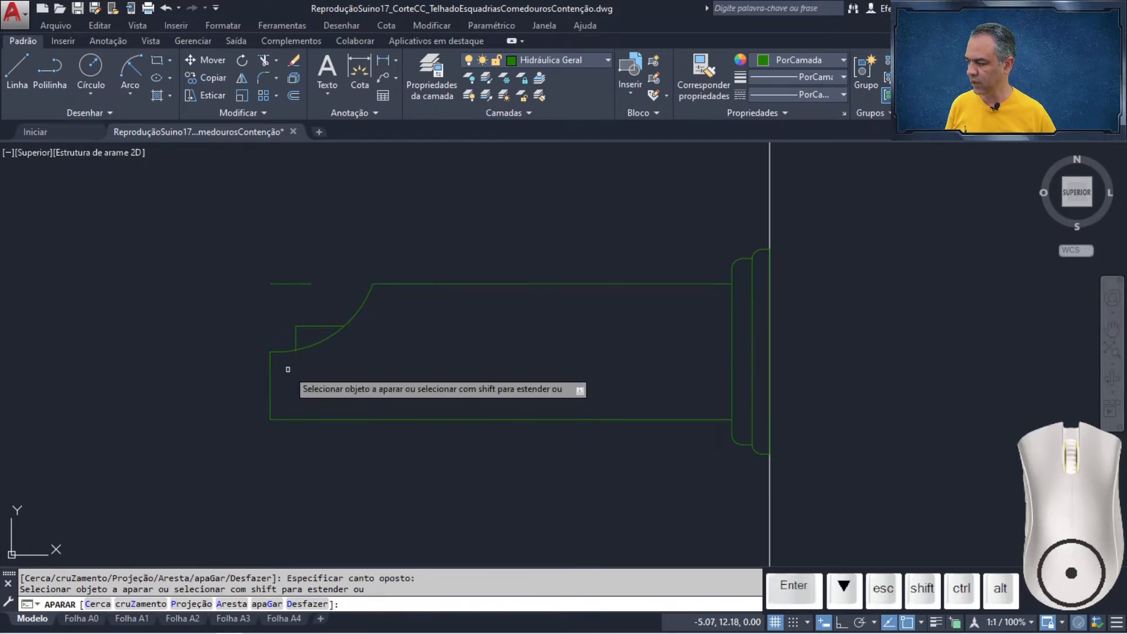
key("Return")
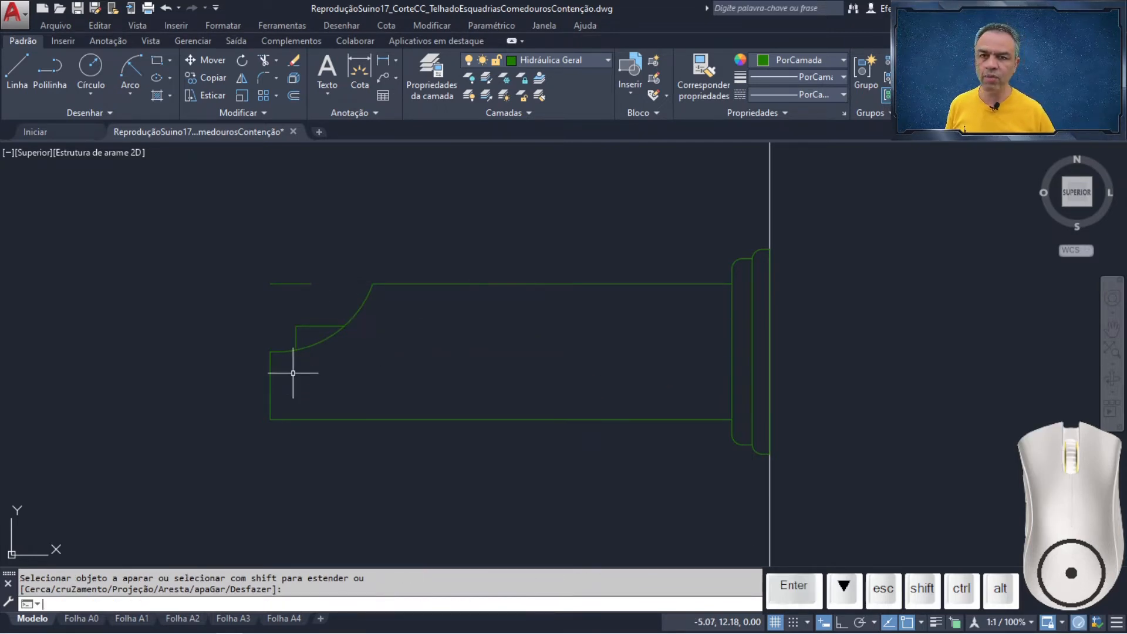
left_click(270, 284)
key("Delete")
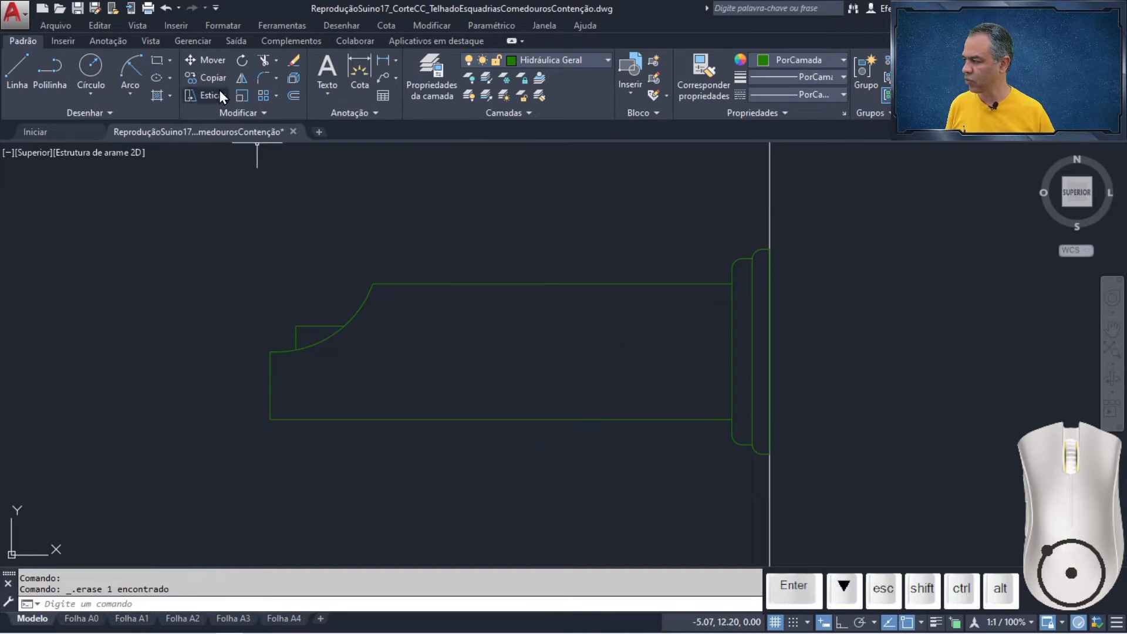
Step: Mirror the complete chupeta about the double door's vertical centre line onto the opposite wall, keeping the source objects
left_click(239, 85)
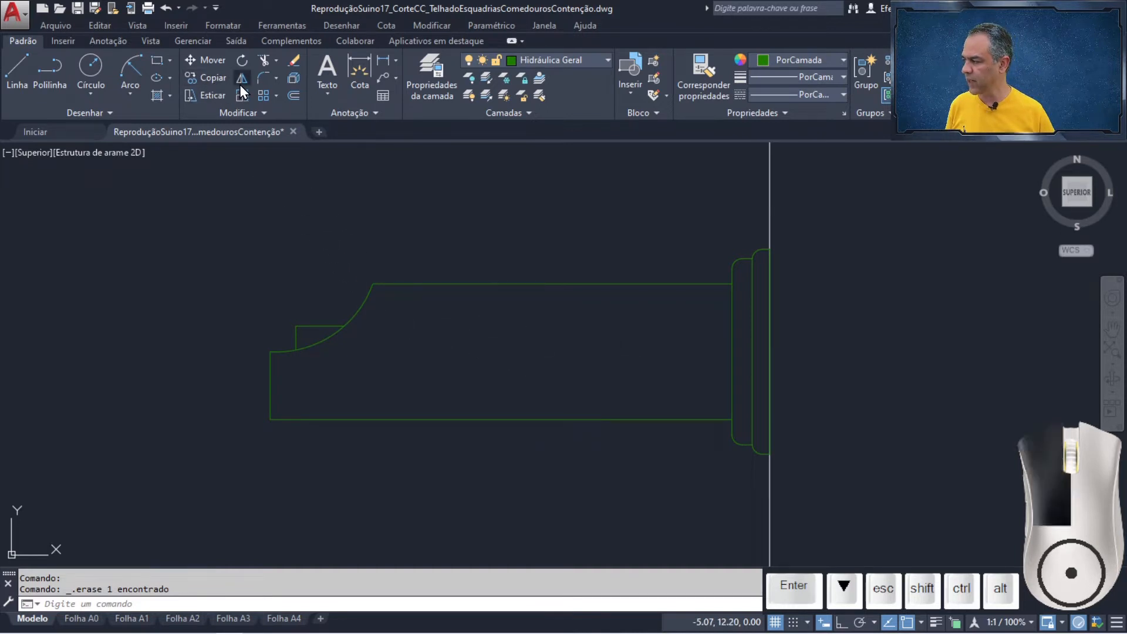
left_click(202, 203)
left_click(887, 518)
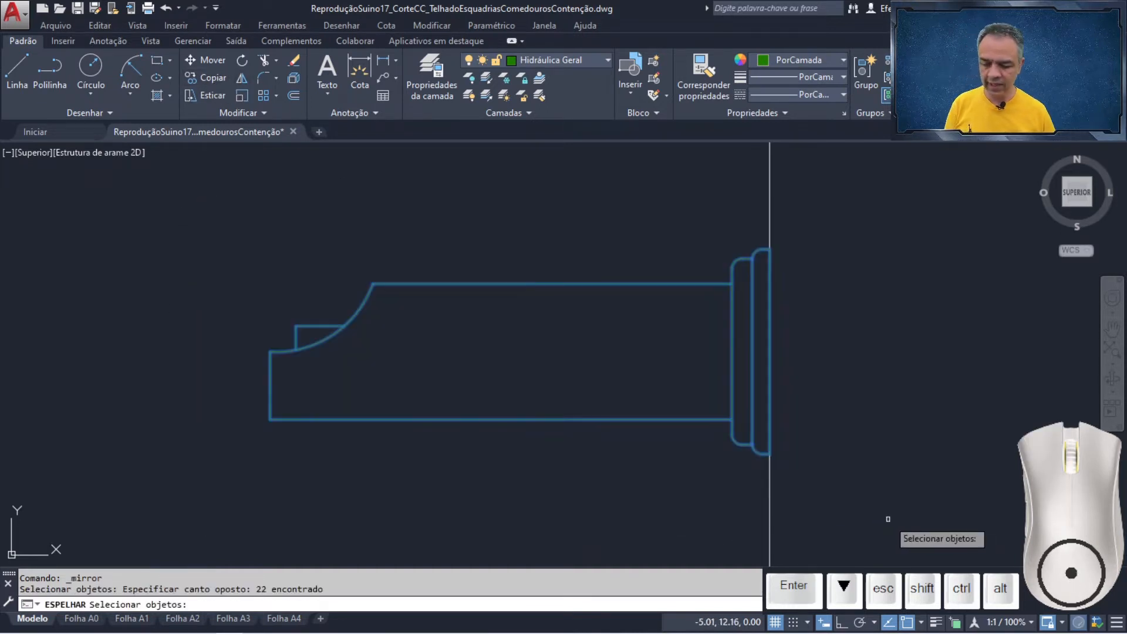
key("Return")
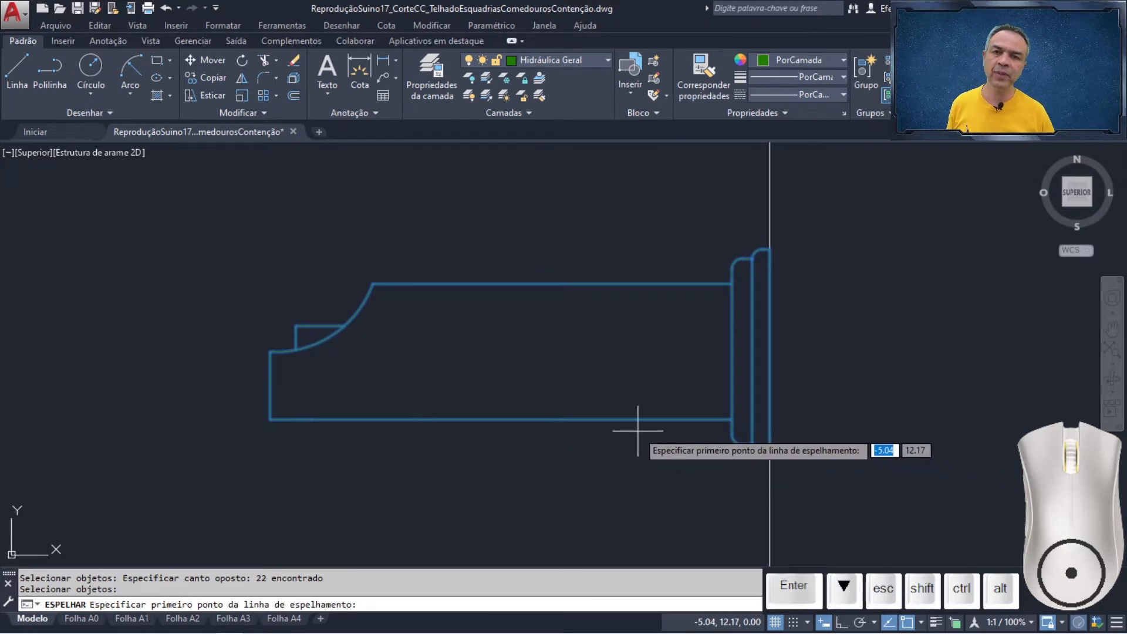
scroll(638, 430, "down", 5)
scroll(523, 411, "up", 4)
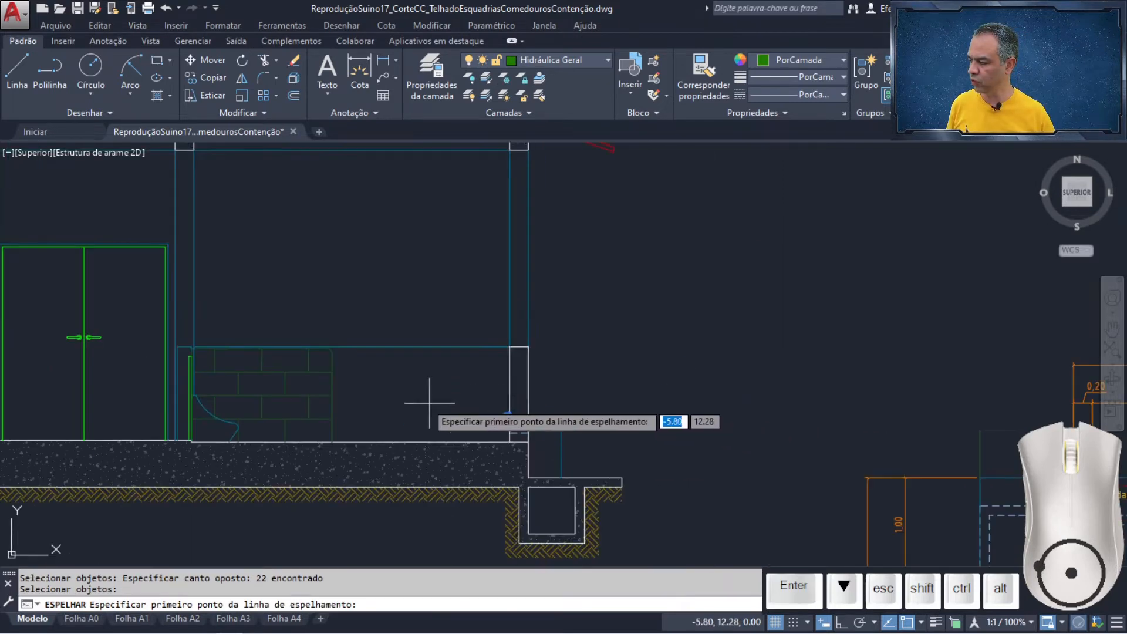
mouse_move(429, 403)
middle_mouse_down()
mouse_move(516, 372)
mouse_move(813, 347)
middle_mouse_up()
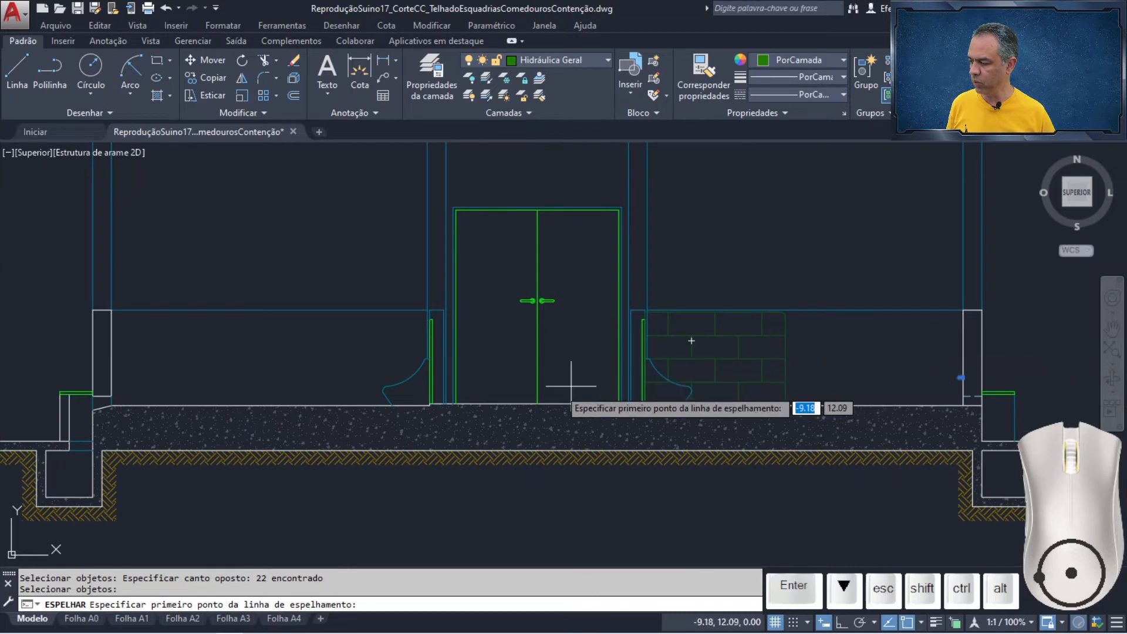
left_click(537, 403)
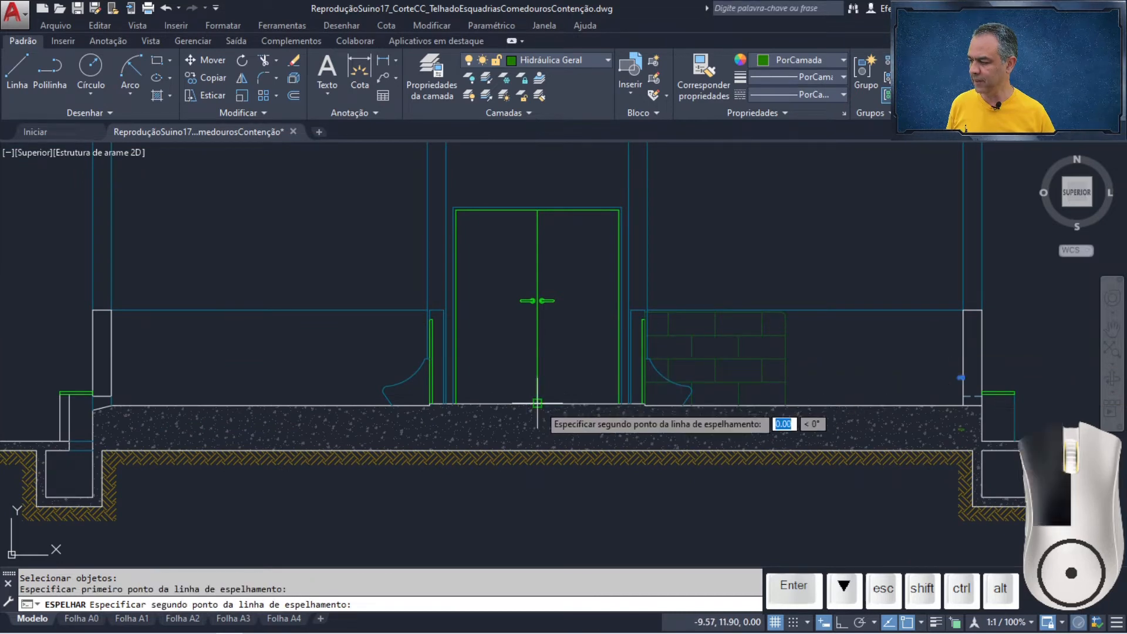
left_click(537, 300)
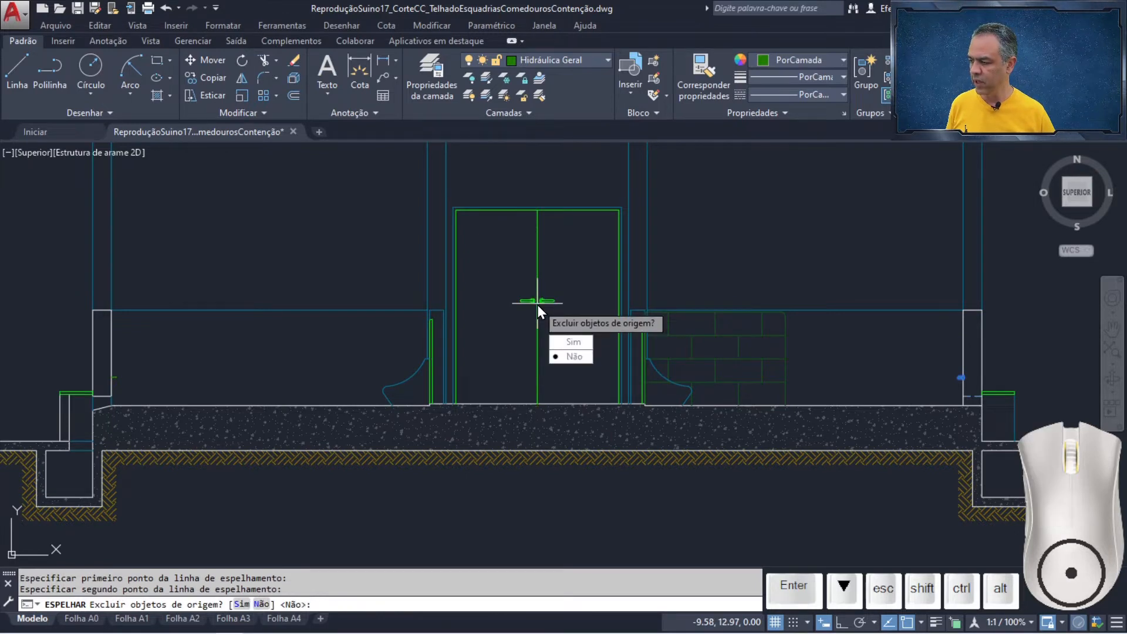
left_click(573, 356)
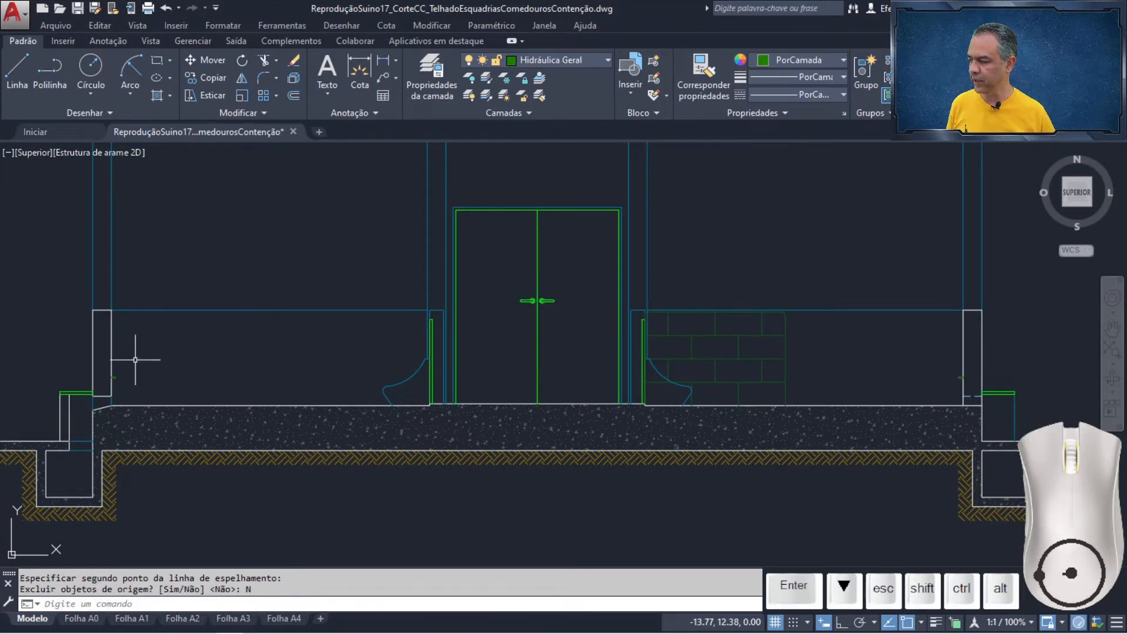
scroll(91, 380, "up", 8)
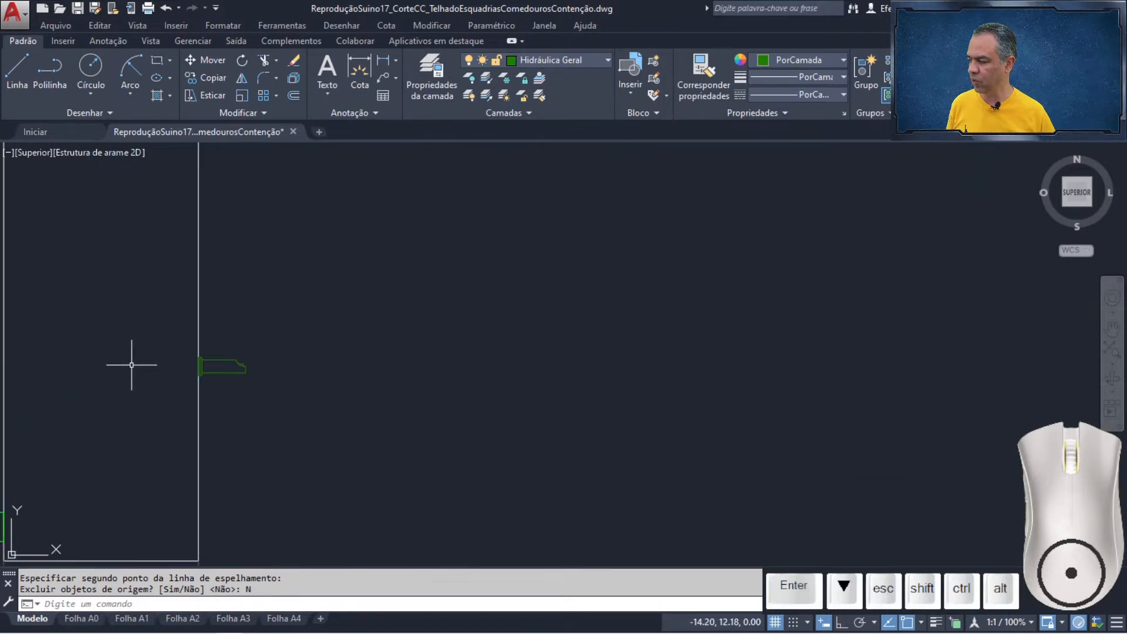
scroll(179, 359, "up", 4)
scroll(179, 359, "down", 10)
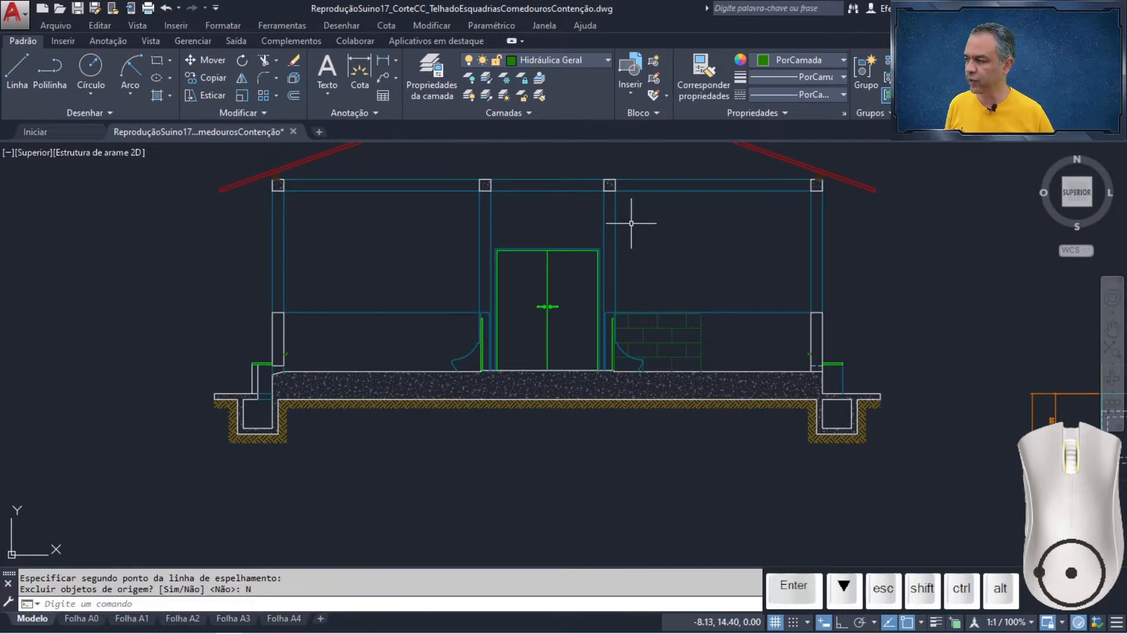
Step: On layer Cotas, add a vertical linear dimension from the top of the left outer low wall to the outer slab's upper edge, placed outside the slab
left_click(600, 63)
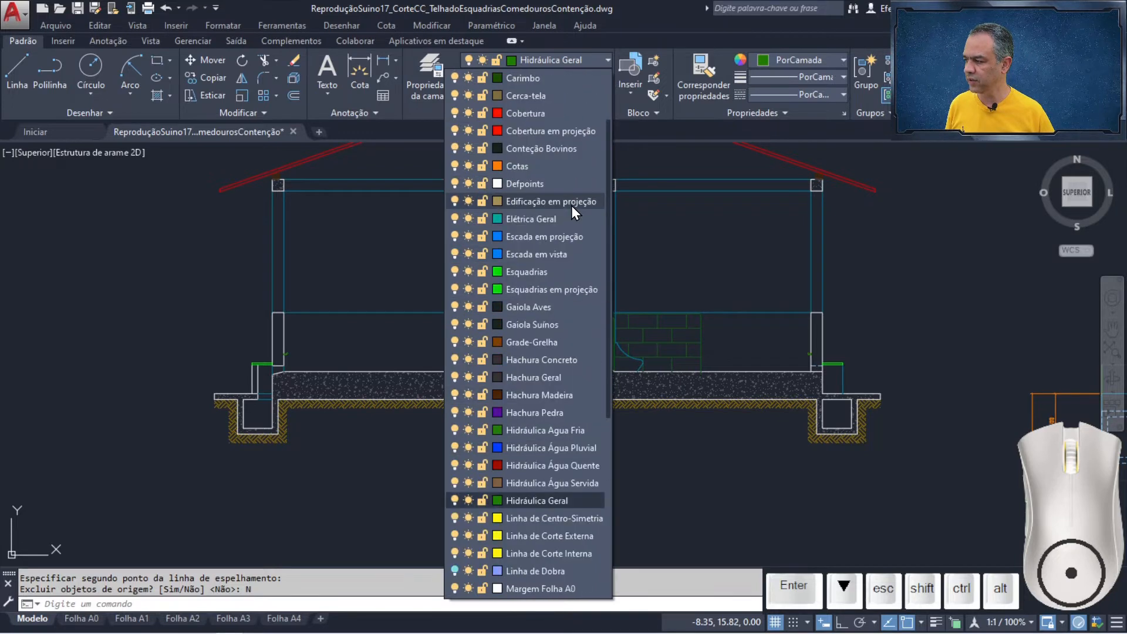
left_click(568, 170)
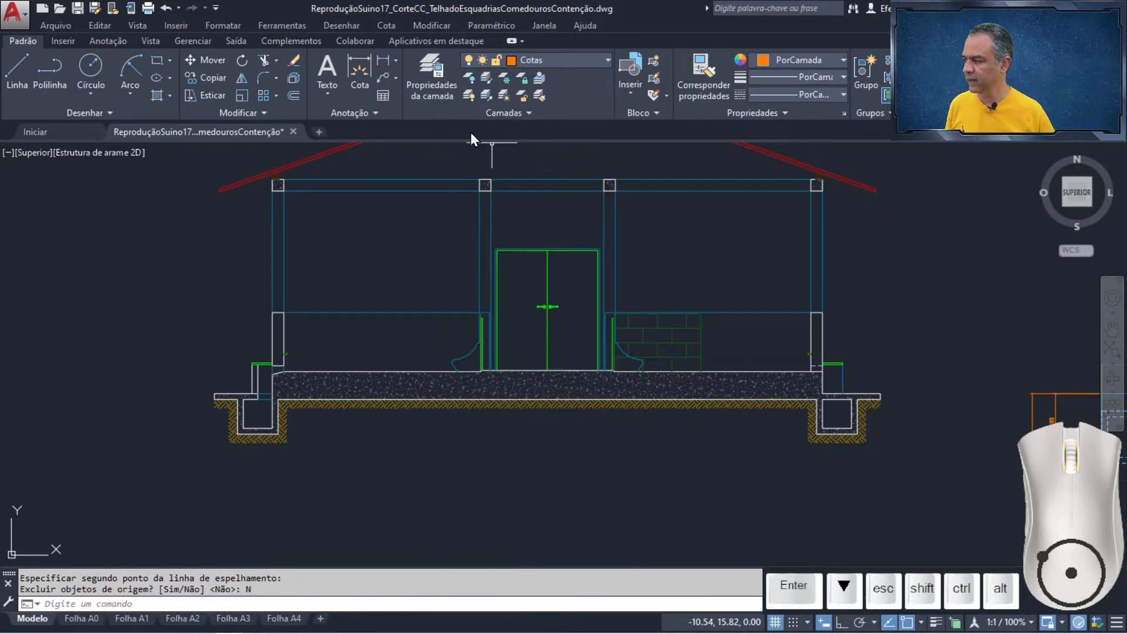
left_click(385, 61)
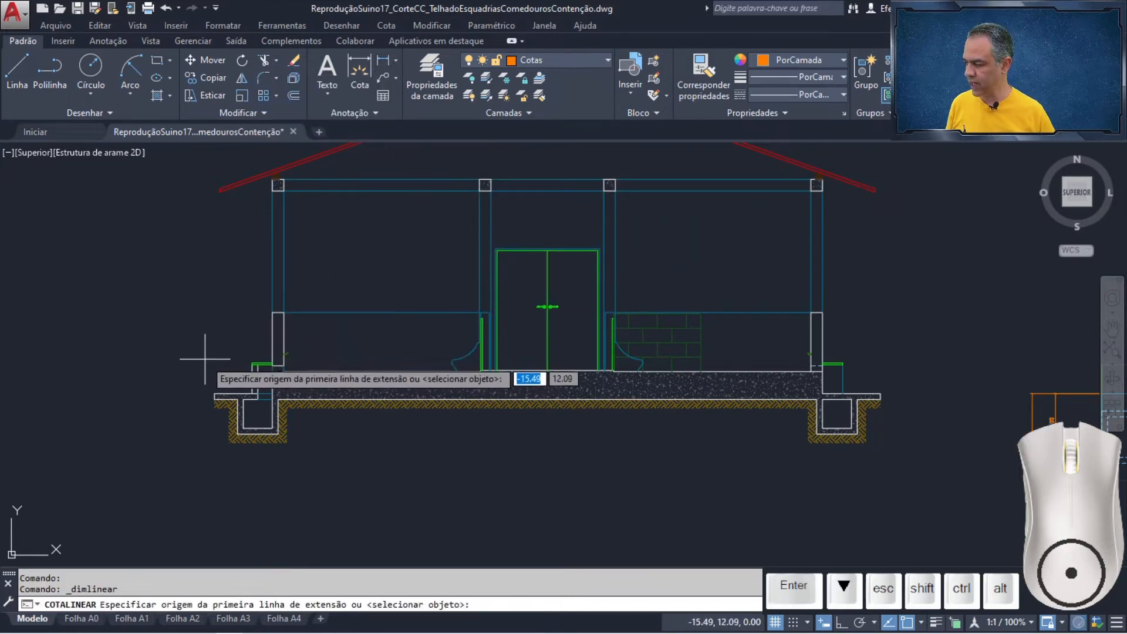
scroll(223, 370, "up", 5)
mouse_move(225, 373)
middle_mouse_down()
mouse_move(213, 370)
mouse_move(304, 191)
mouse_move(333, 234)
middle_mouse_up()
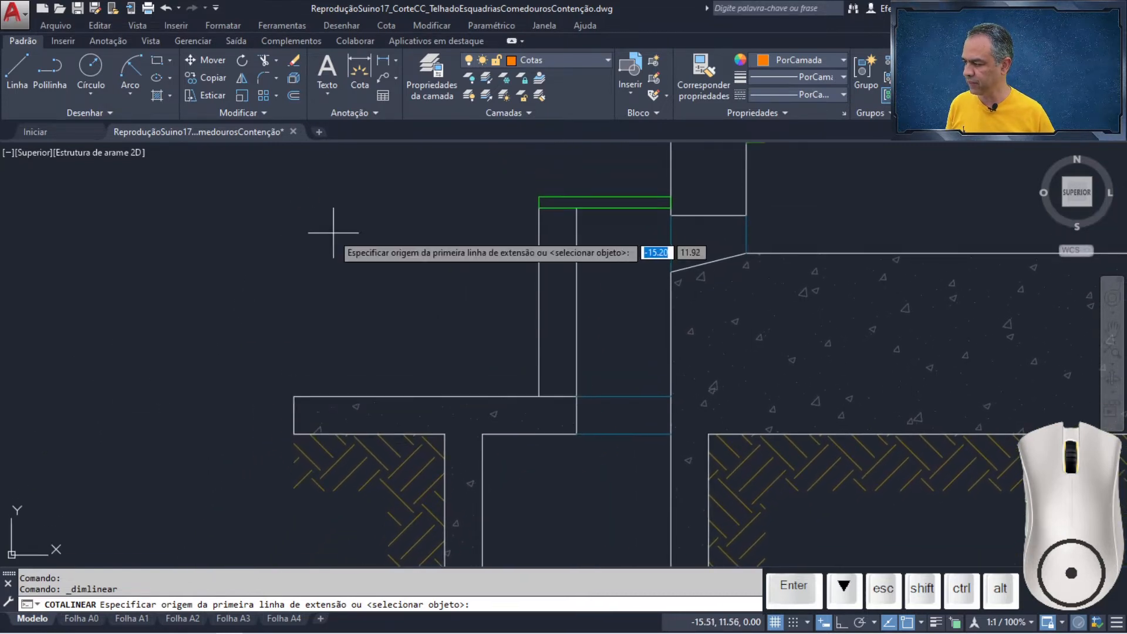
left_click(539, 206)
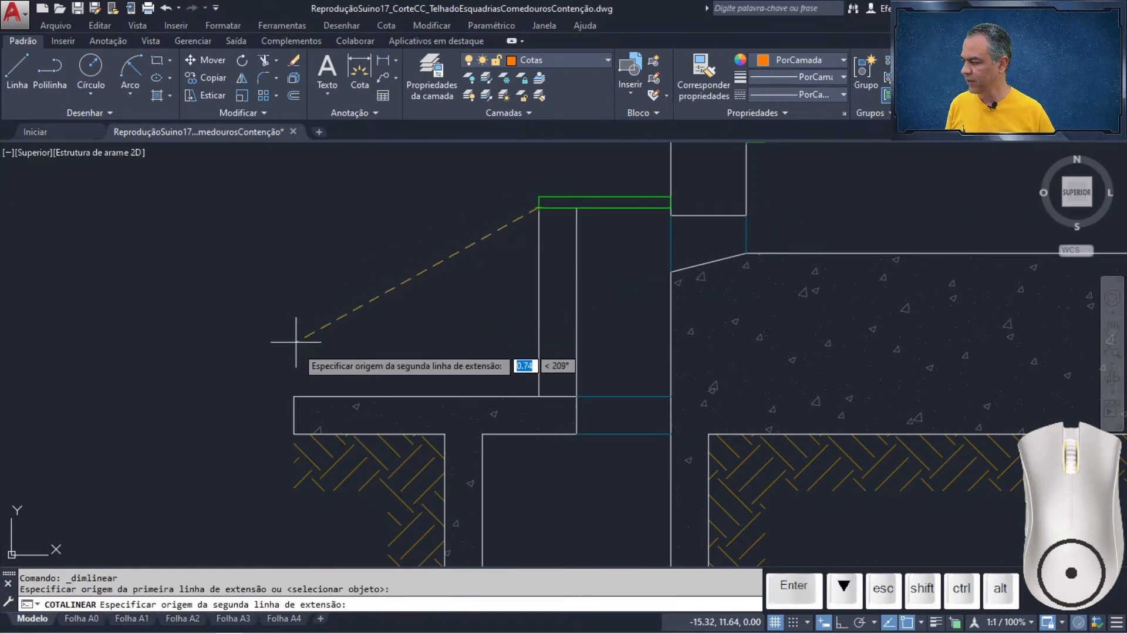
left_click(293, 397)
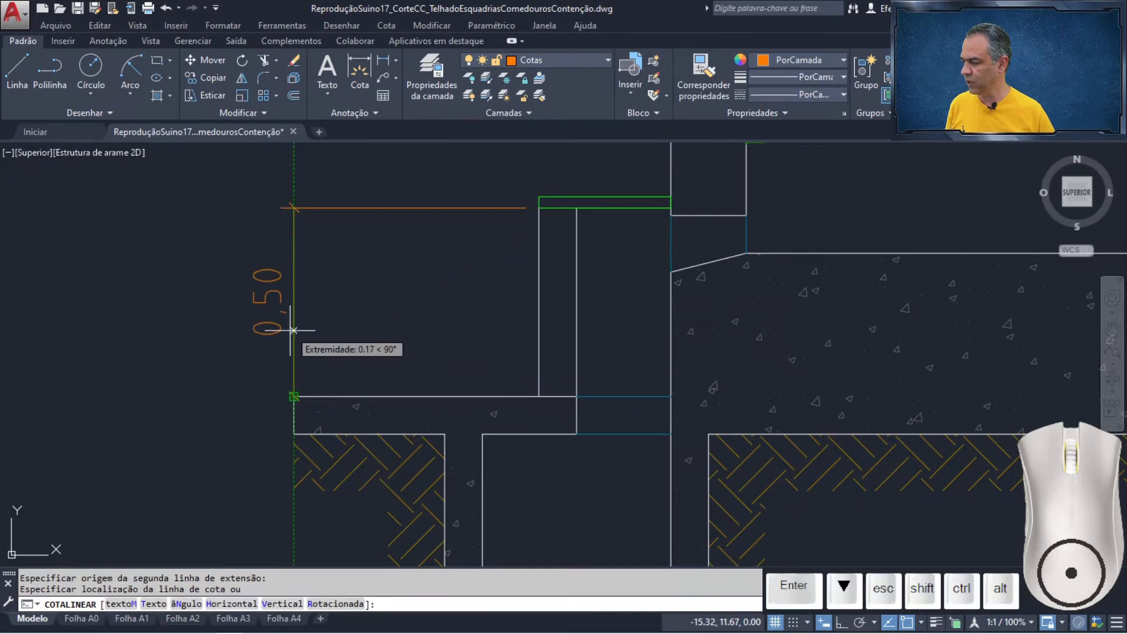
scroll(264, 327, "down", 2)
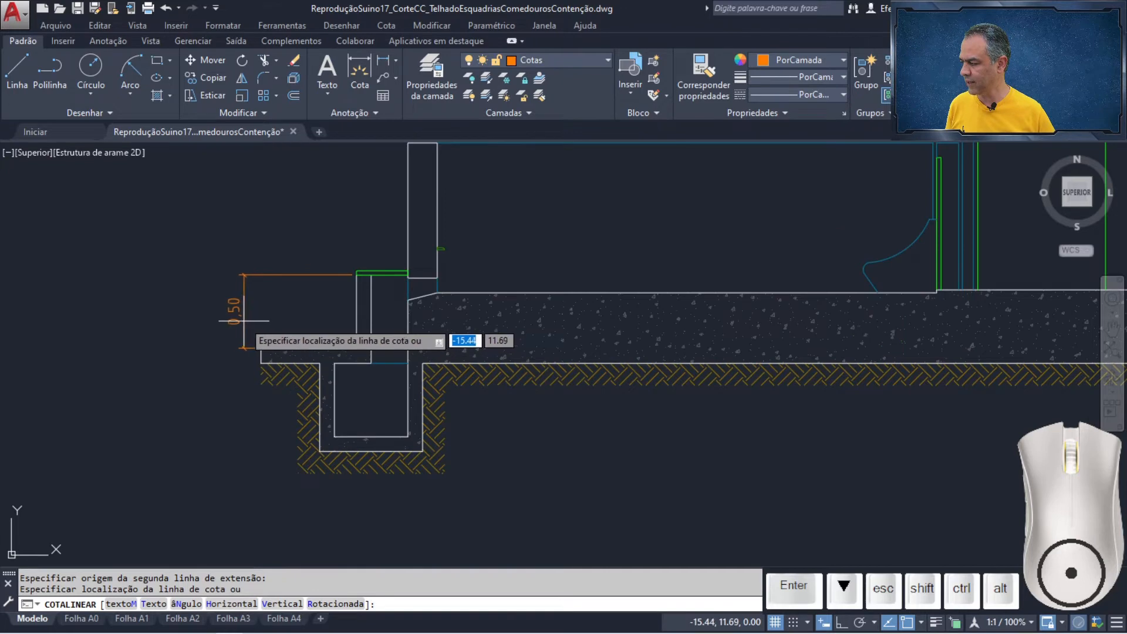
left_click(243, 321)
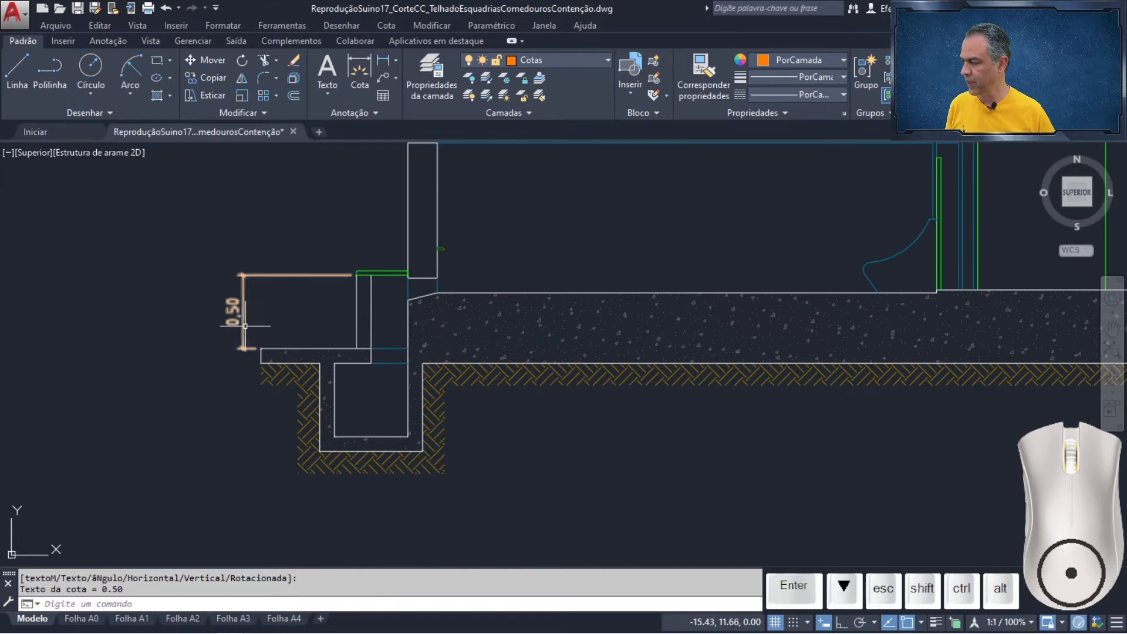
Step: Continue that dimension downward to the slab's underside, the channel's inner floor and the channel's outer underside
left_click(387, 26)
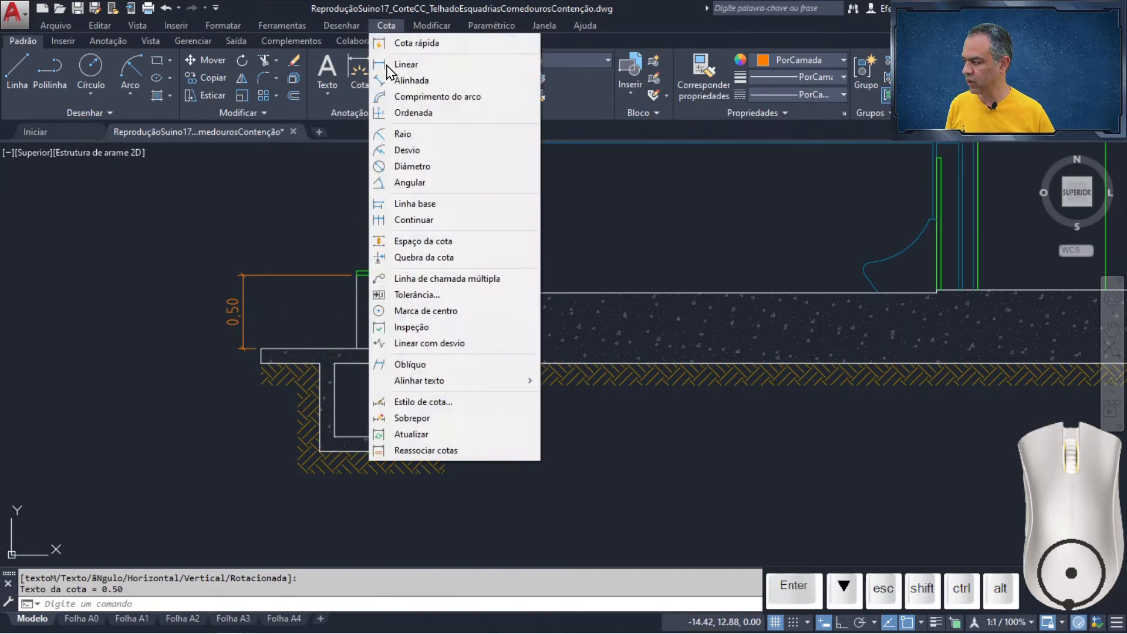
left_click(411, 222)
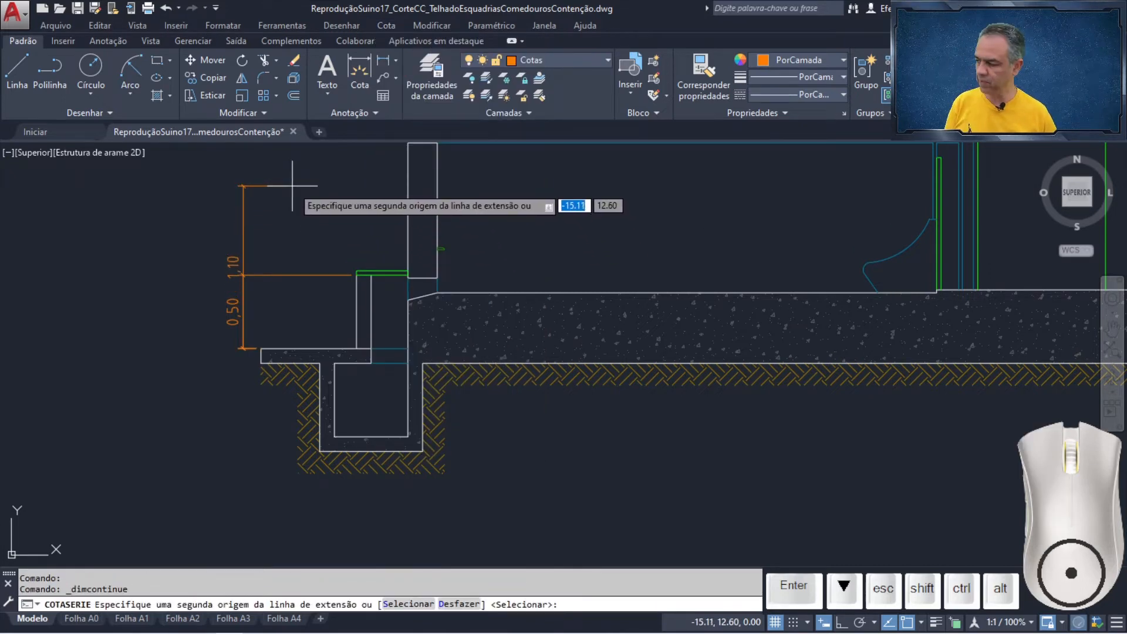
key("Return")
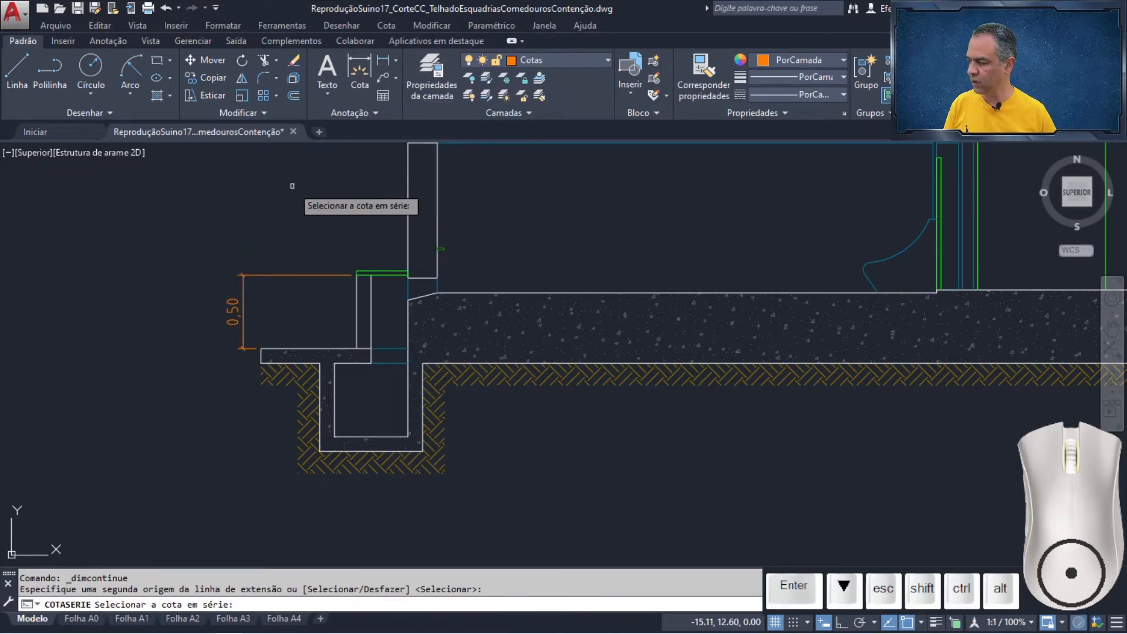
left_click(246, 333)
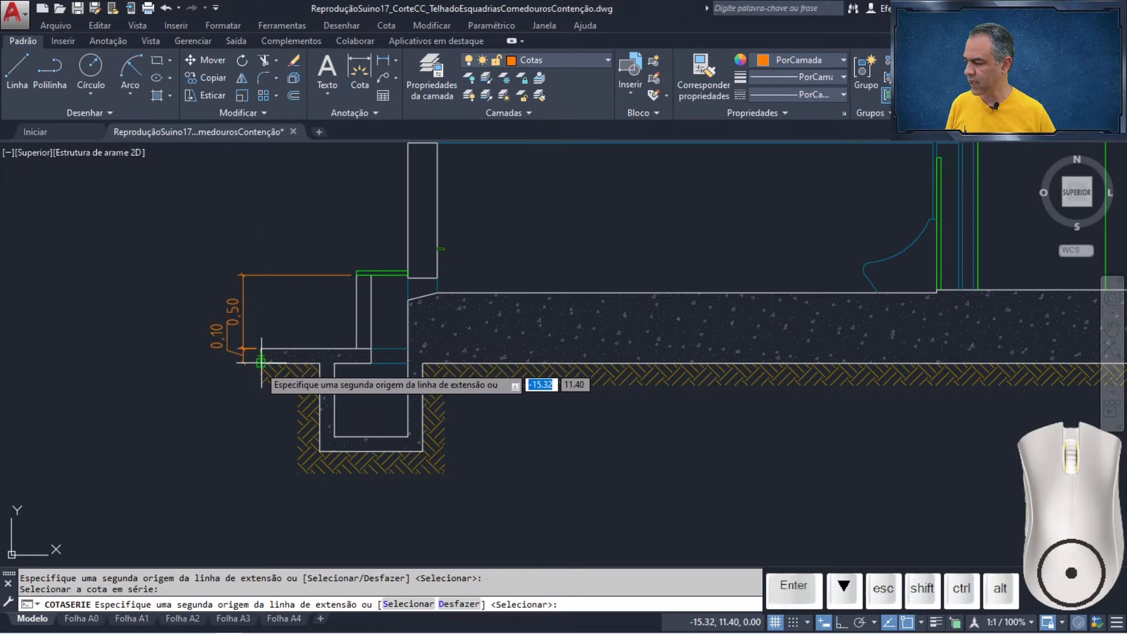
left_click(261, 362)
scroll(265, 429, "up", 4)
mouse_move(265, 429)
middle_mouse_down()
mouse_move(296, 445)
mouse_move(428, 291)
mouse_move(417, 382)
middle_mouse_up()
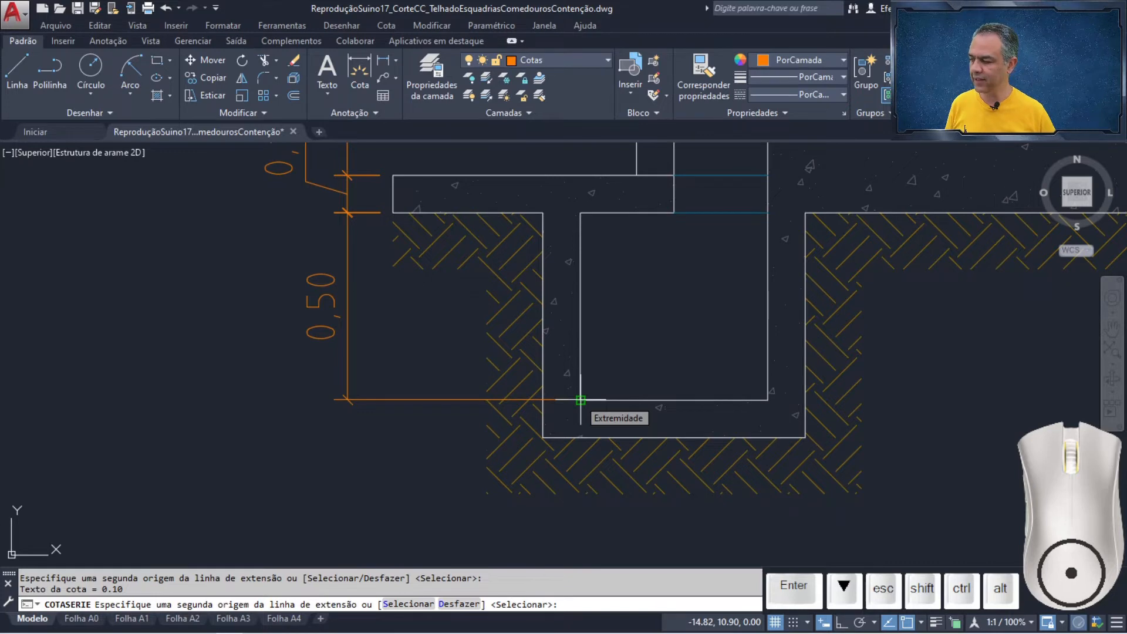
left_click(483, 400)
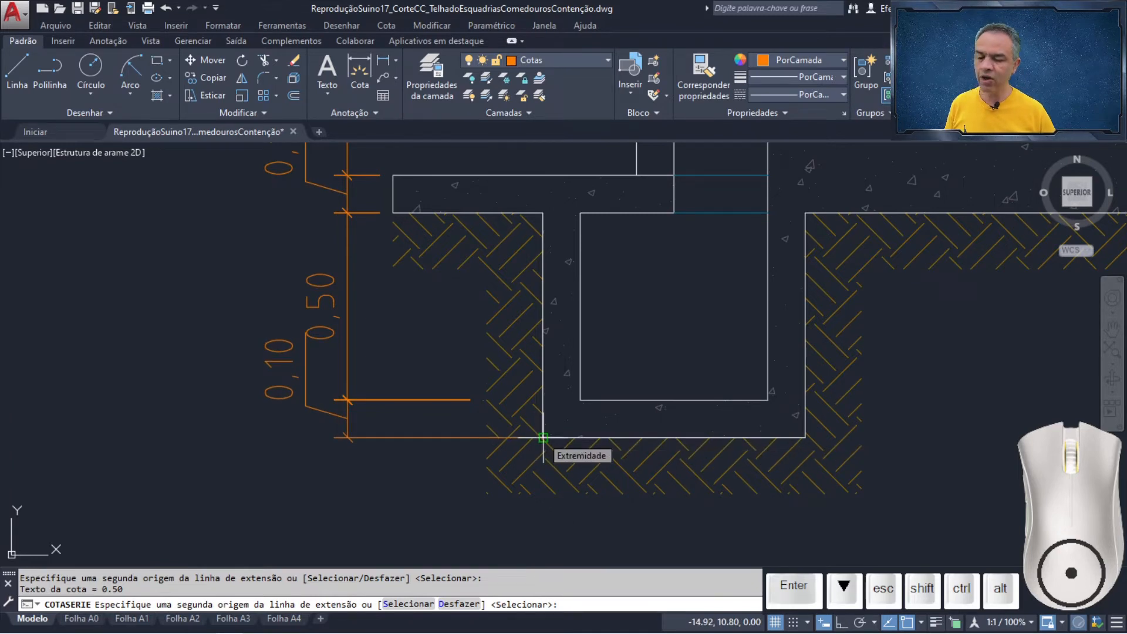
left_click(482, 437)
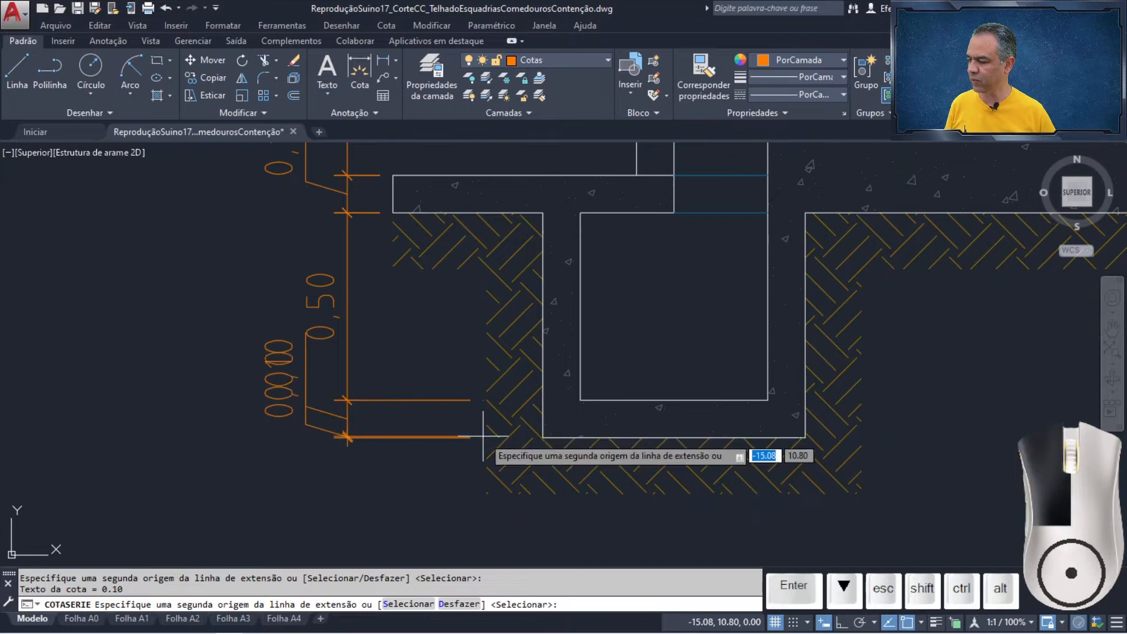
key("Return")
key("Return")
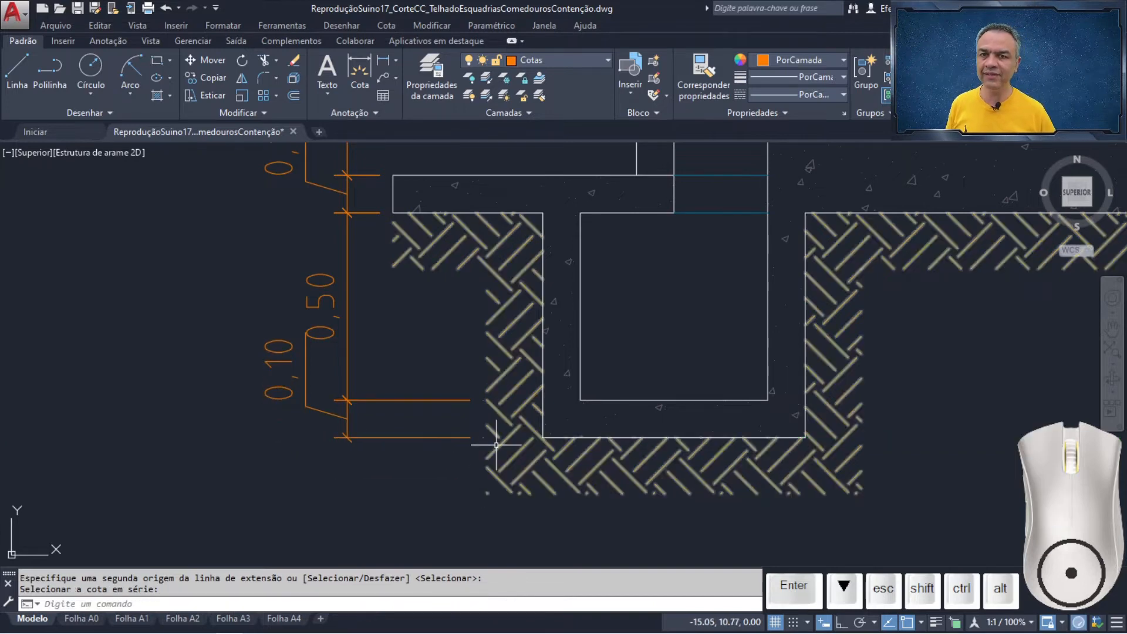
Step: Move the text of the lowest dimension, for the channel's floor thickness, farther outward from the dimension line
left_click(306, 393)
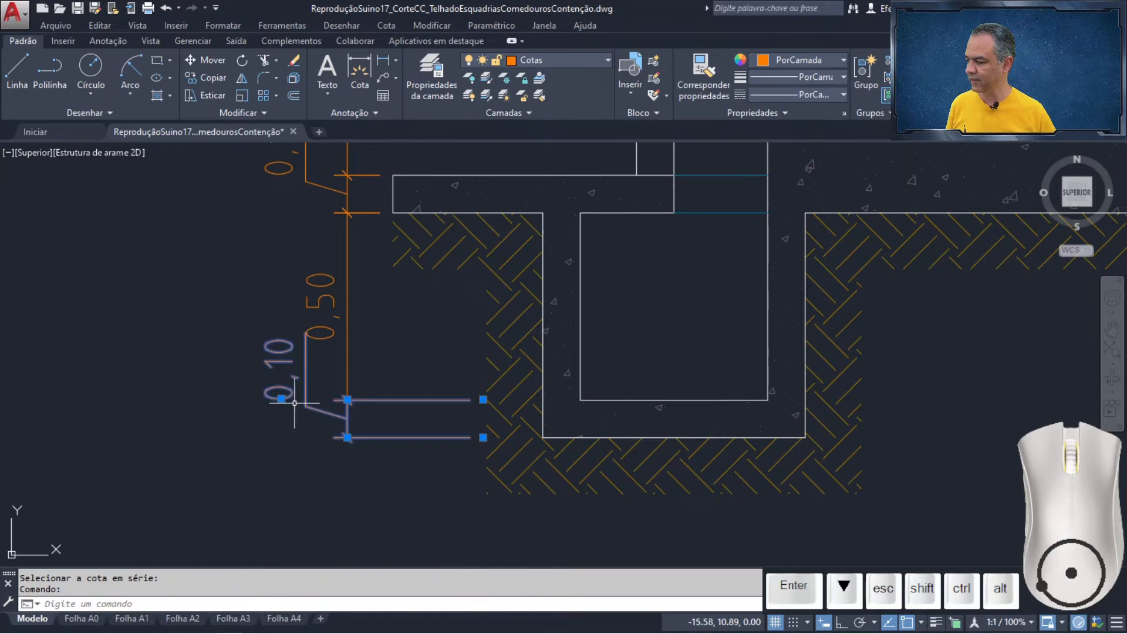
left_click(281, 398)
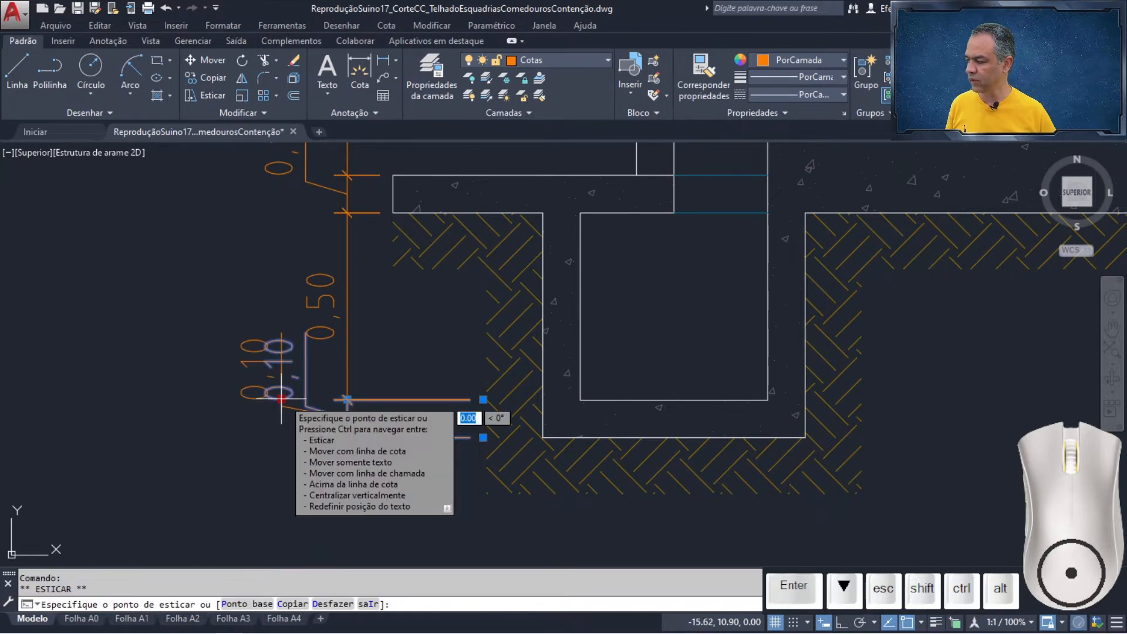
middle_click_drag(302, 252, 328, 360)
key("Escape")
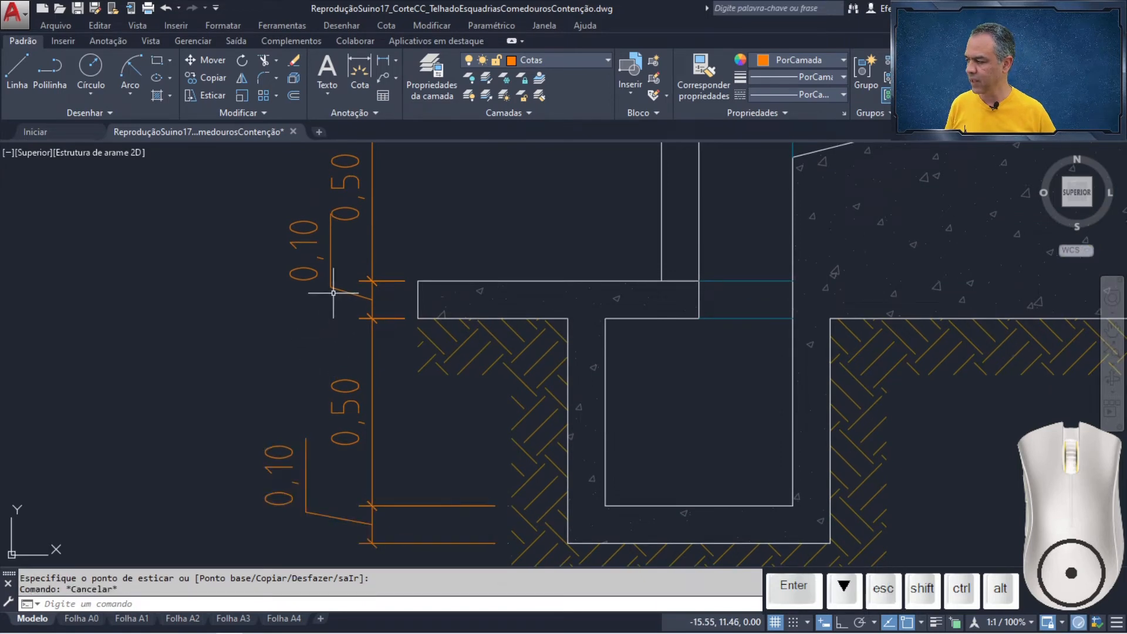
Step: Move the text of the slab-thickness dimension farther outward, lining it up with the text of the channel-floor thickness dimension
left_click(331, 289)
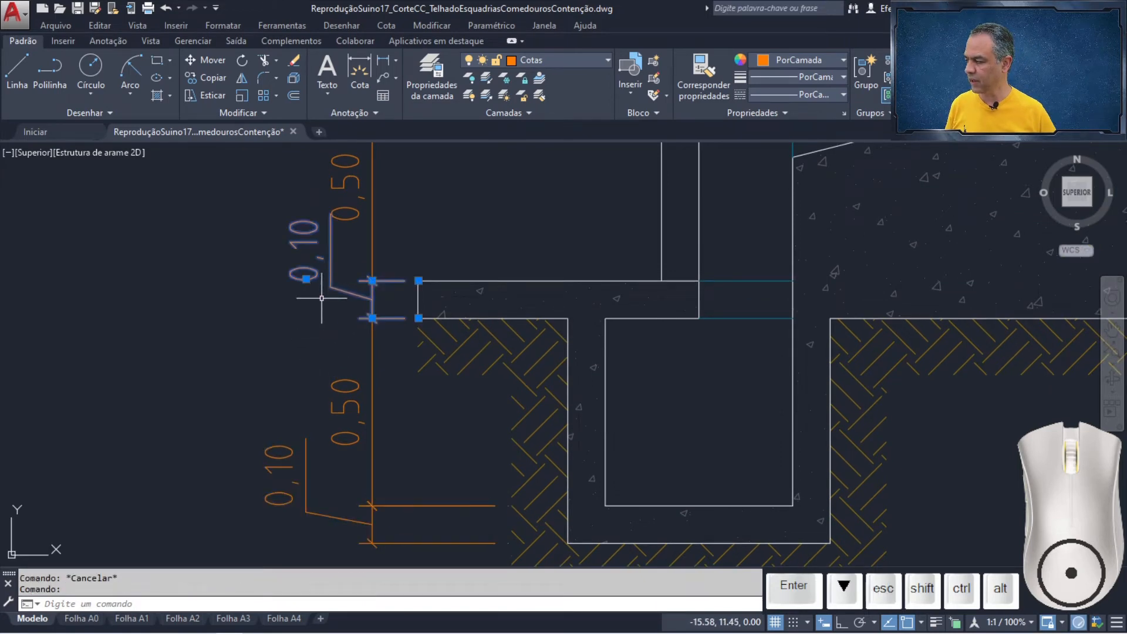
left_click(306, 279)
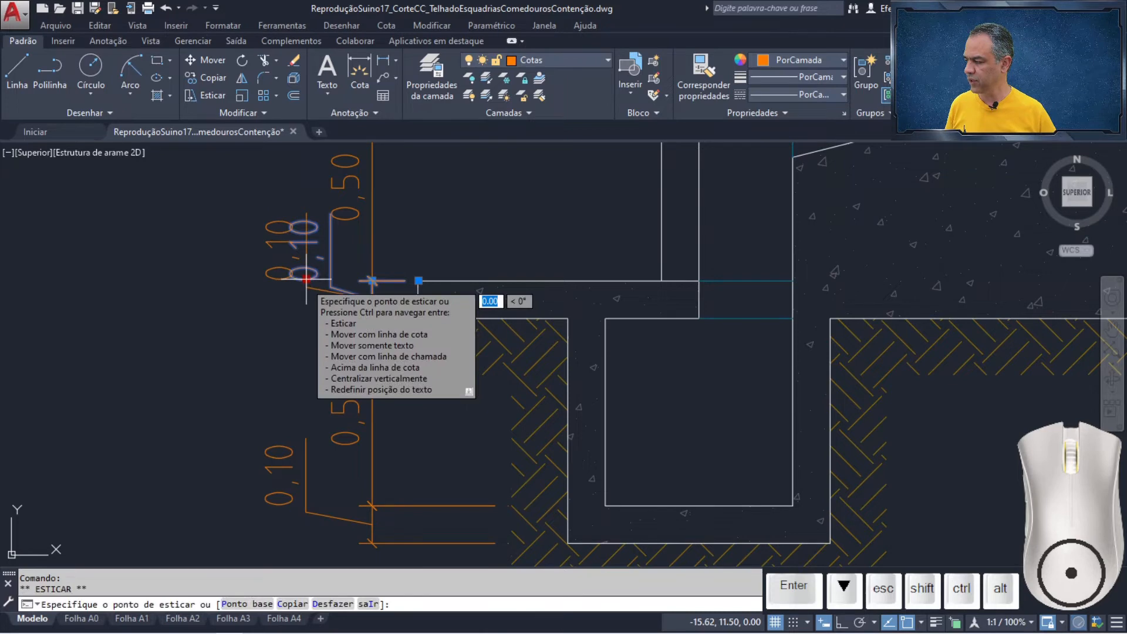
left_click(306, 279)
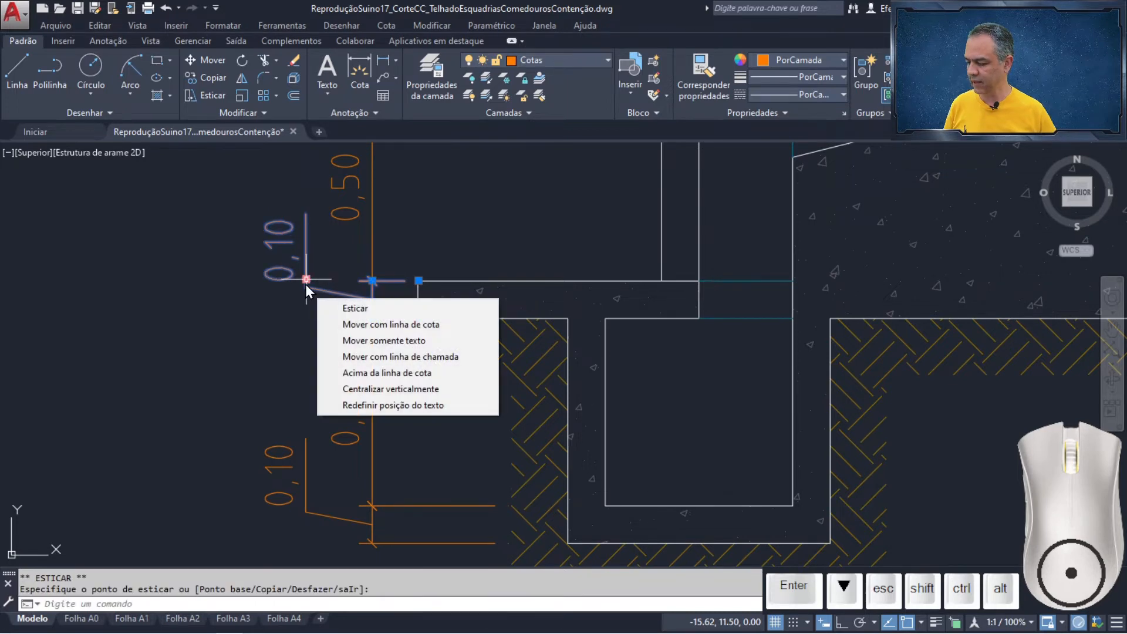
key("Escape")
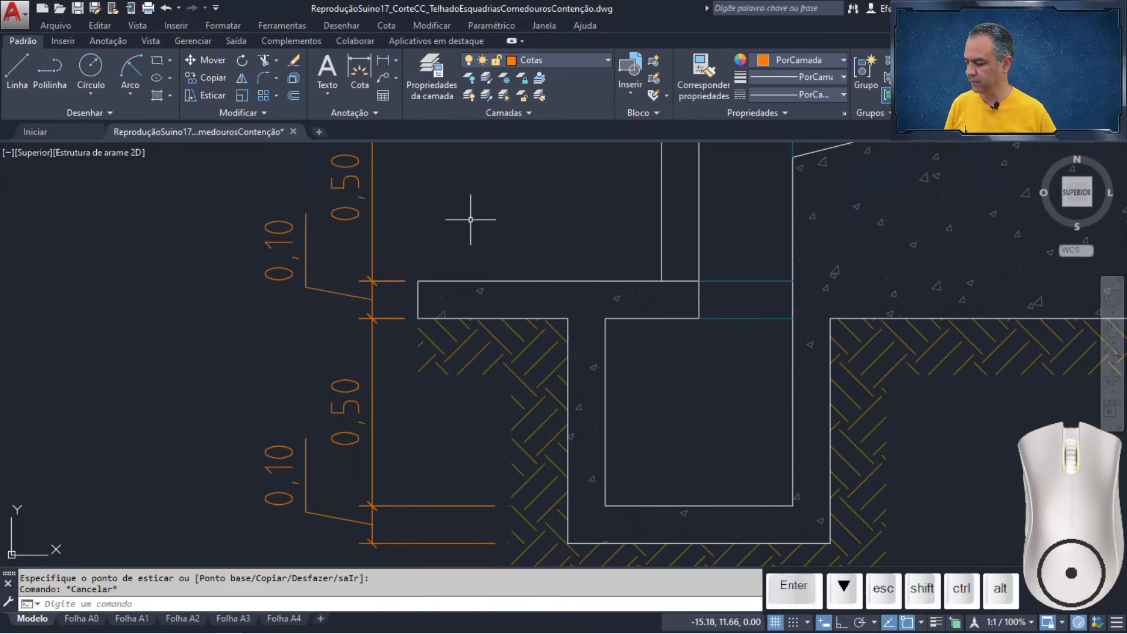
Step: Add a vertical linear dimension from the low outer end of the floor's sloped edge down to the outer slab's top level, placed outside the floor edge
left_click(387, 59)
mouse_move(624, 239)
middle_mouse_down()
mouse_move(466, 304)
mouse_move(399, 383)
middle_mouse_up()
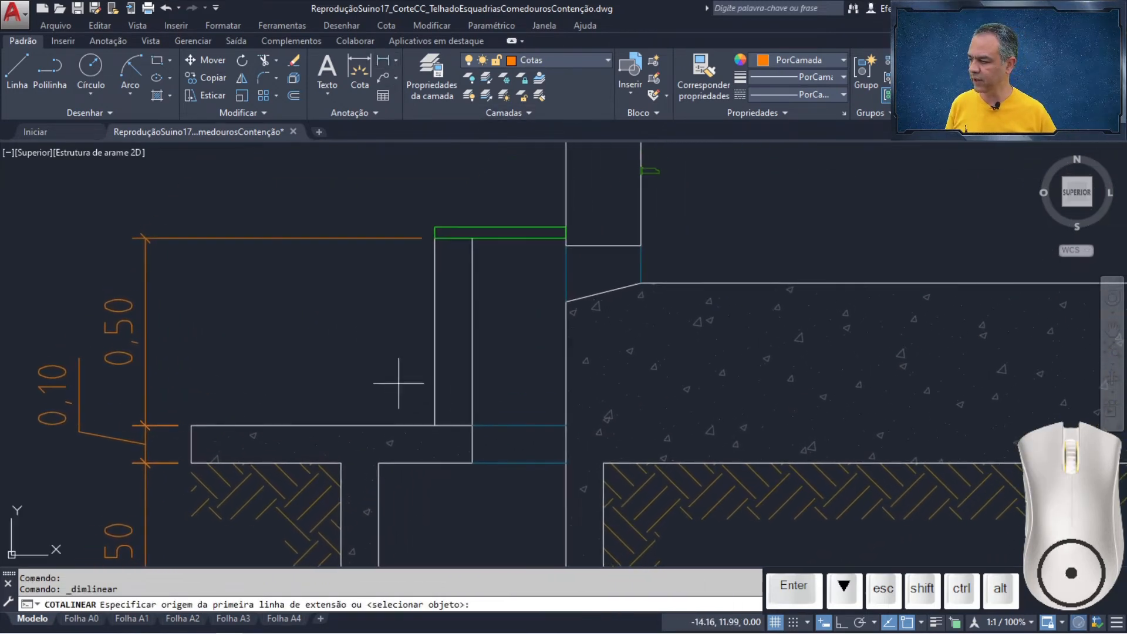
left_click(566, 301)
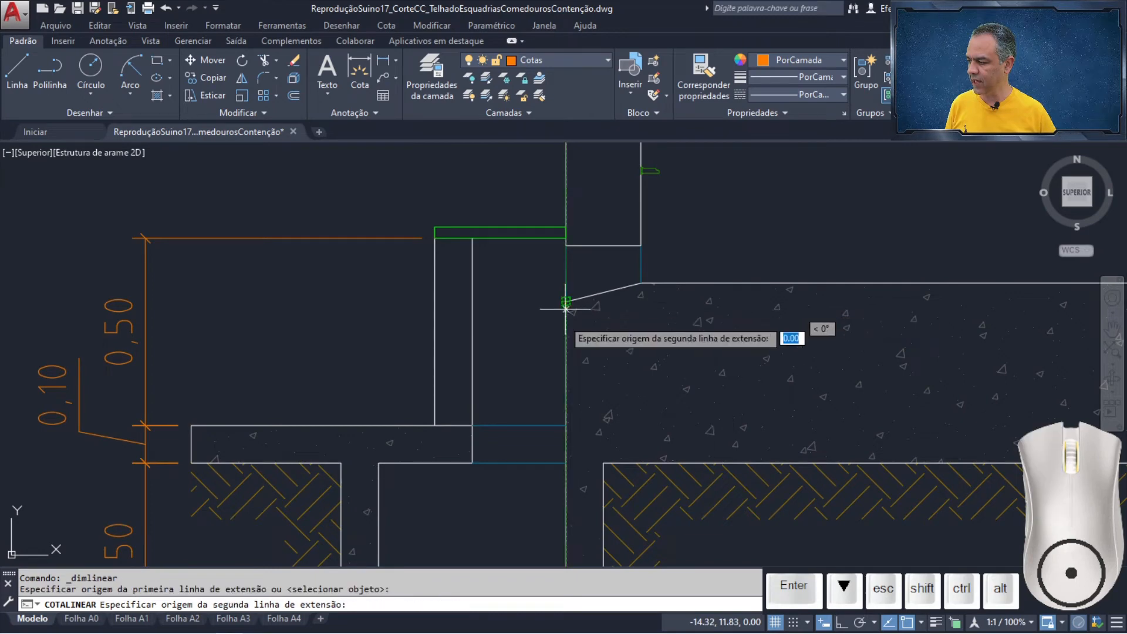
left_click(565, 425)
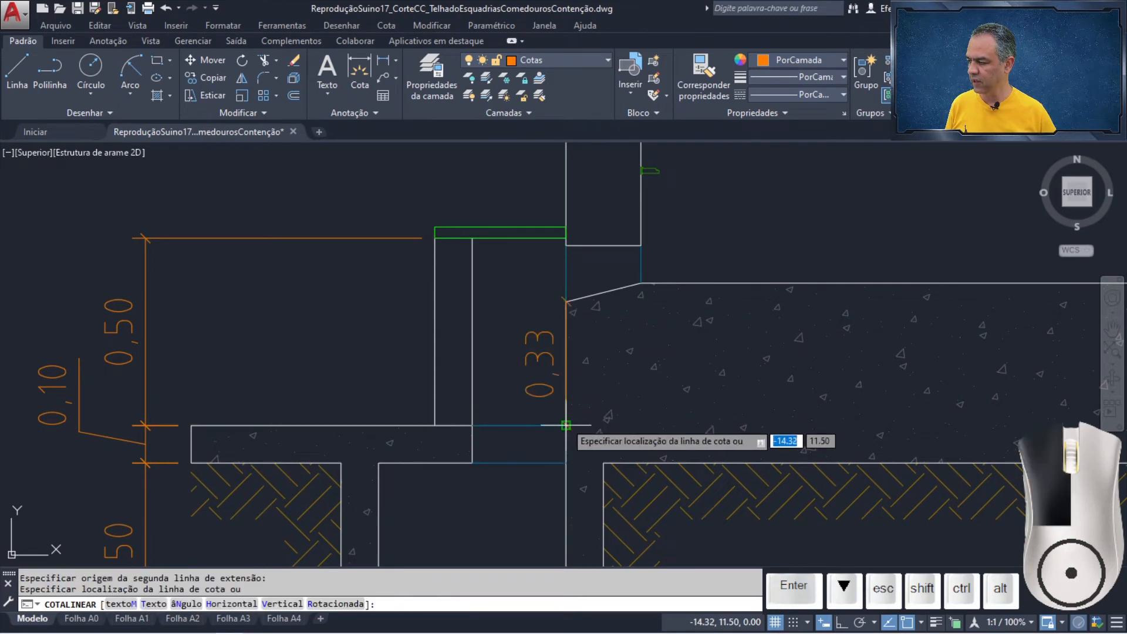
left_click(530, 369)
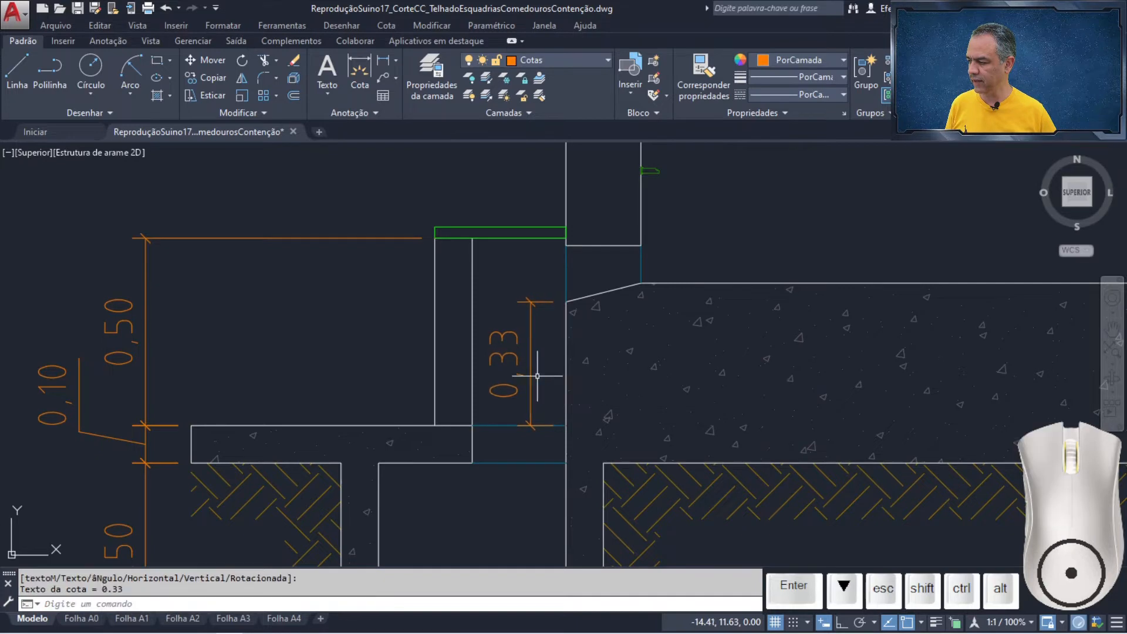
Step: Shorten the lower extension line of the floor-edge height dimension by stretching its origin onto the dimension line
left_click(533, 396)
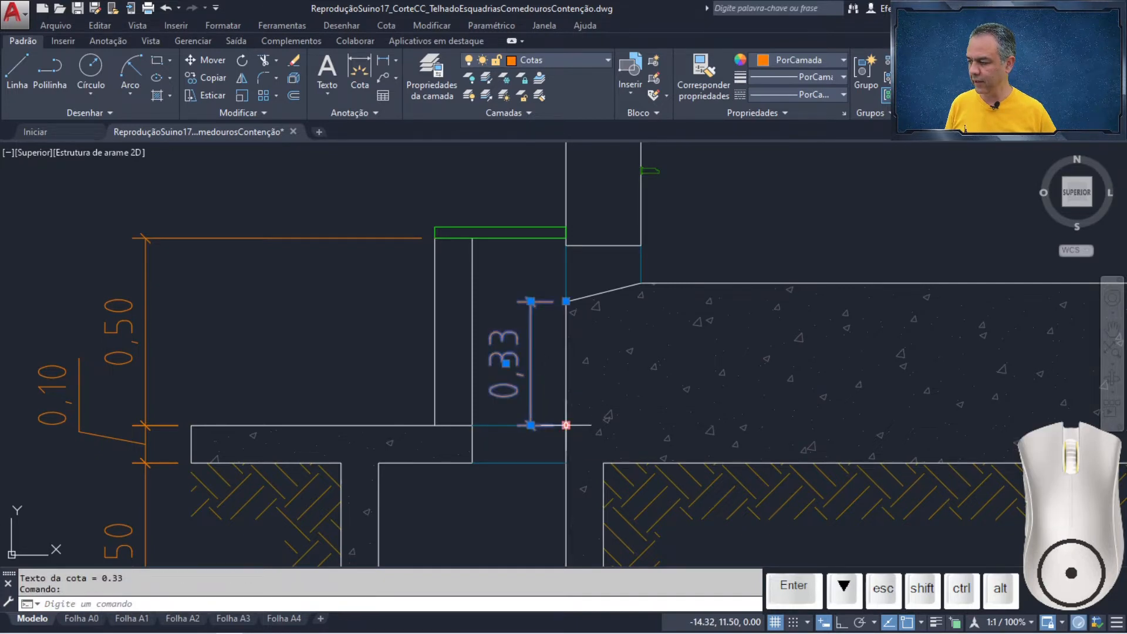
left_click(566, 425)
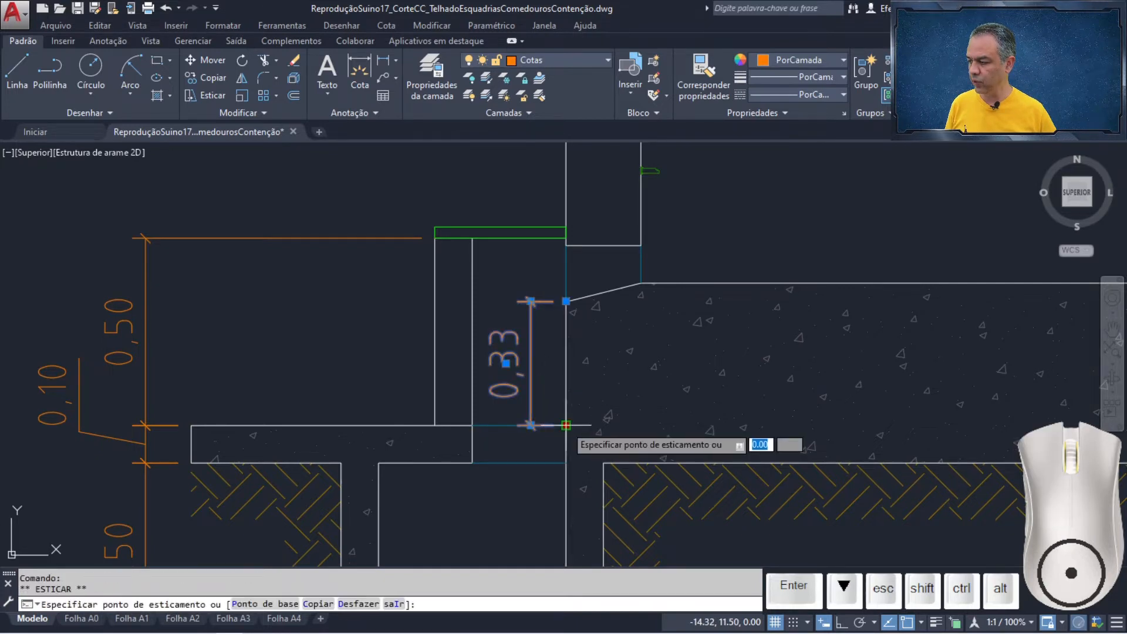
left_click(530, 425)
key("Escape")
Step: Add a vertical linear dimension for the gap between the floor's upper surface and the left wall's underside, placed just inside the wall
mouse_move(667, 253)
middle_mouse_down()
mouse_move(607, 274)
mouse_move(549, 272)
middle_mouse_up()
scroll(556, 295, "up", 2)
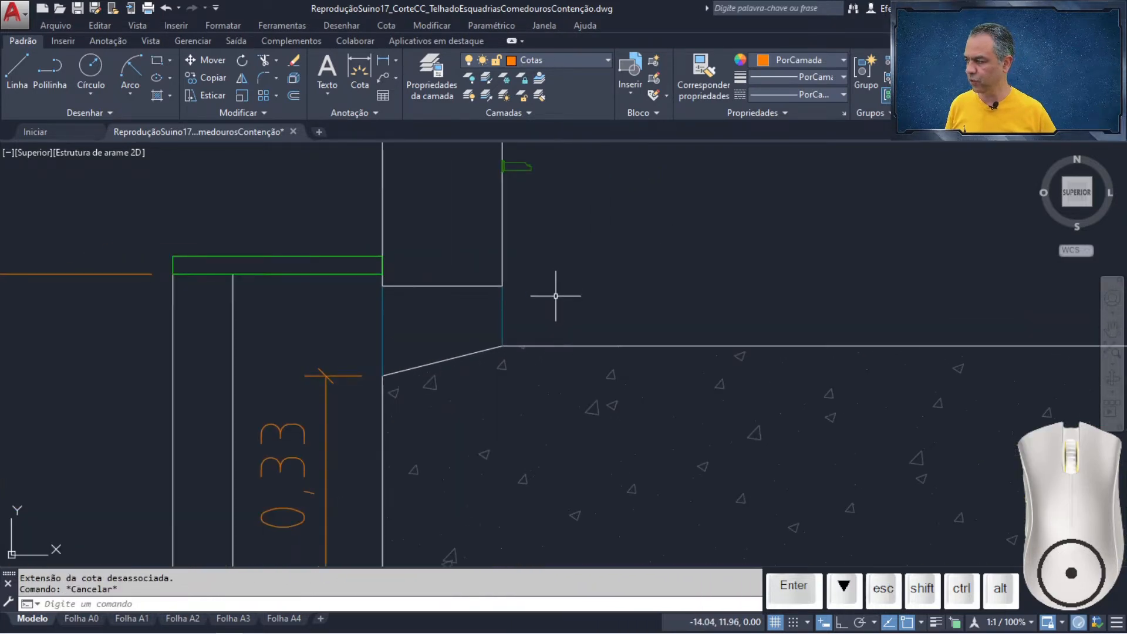
left_click(383, 61)
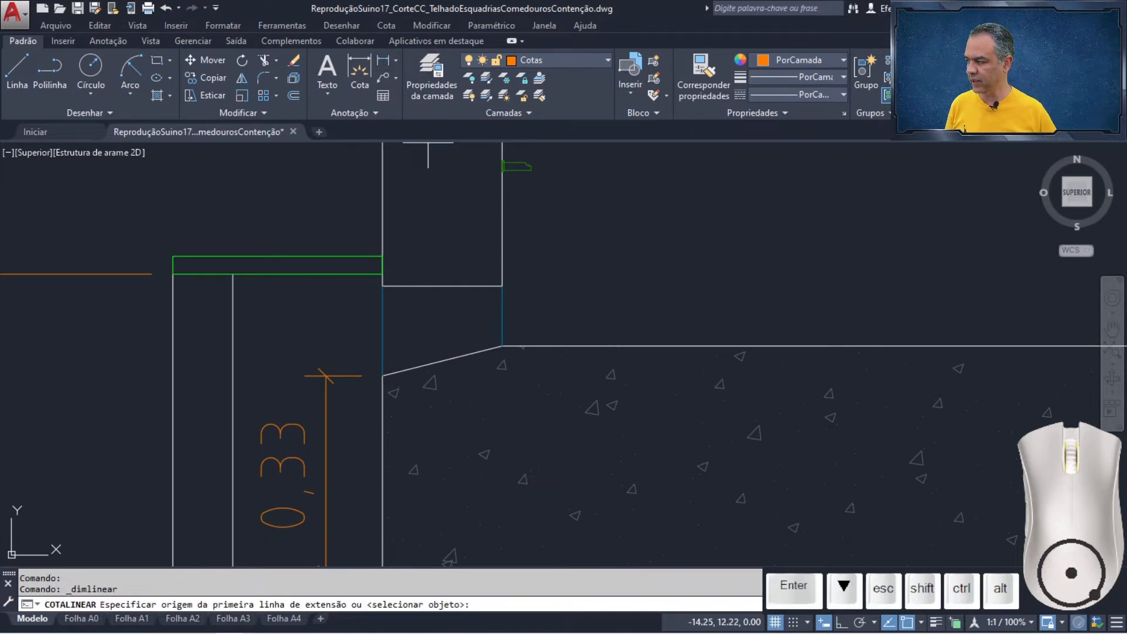
left_click(502, 346)
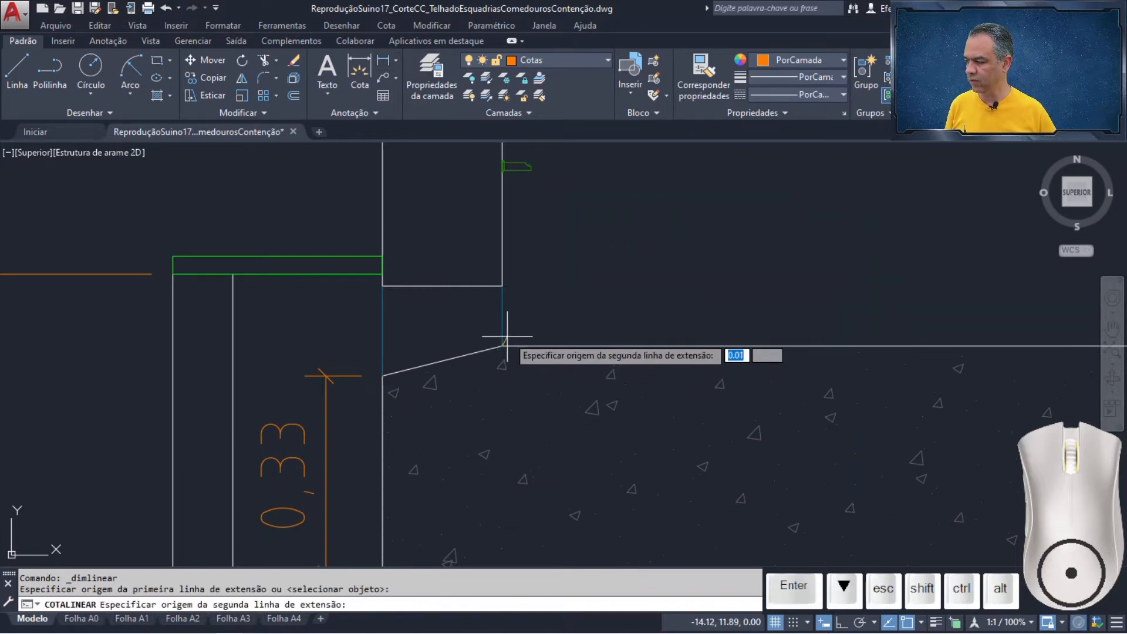
left_click(502, 286)
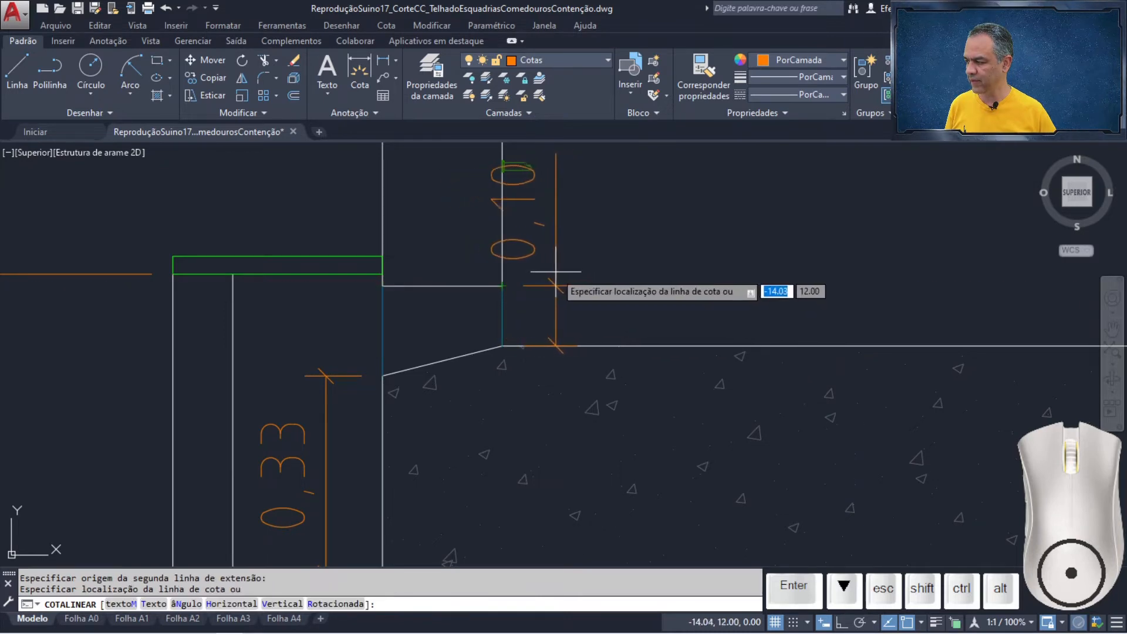
left_click(551, 272)
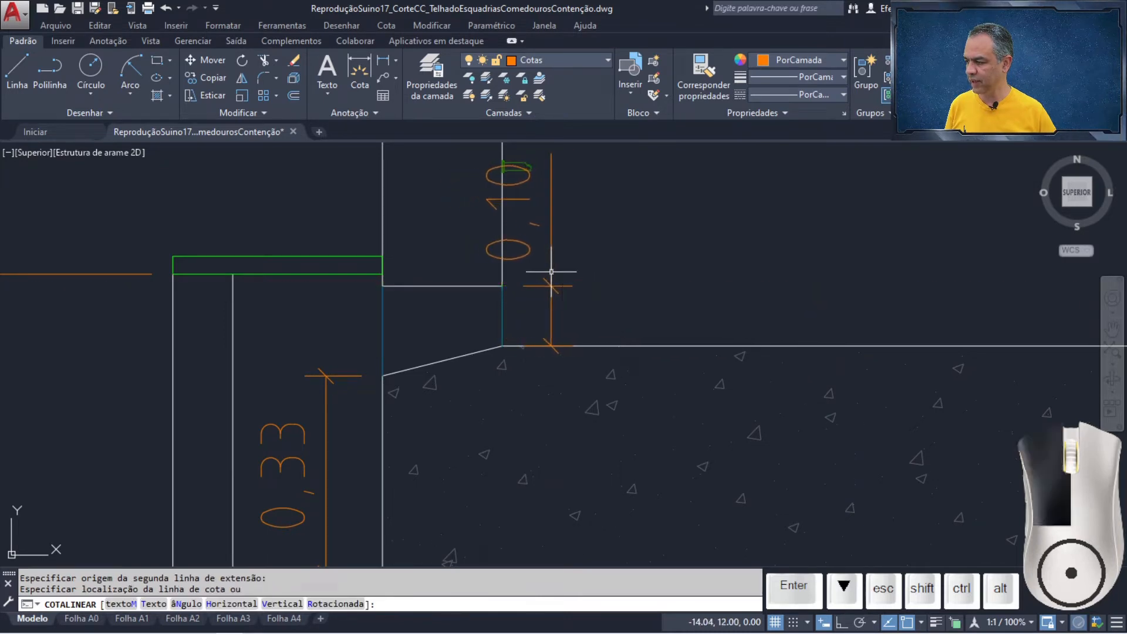
Step: Stretch the floor-level extension origin of the gap dimension onto its dimension line
left_click(551, 309)
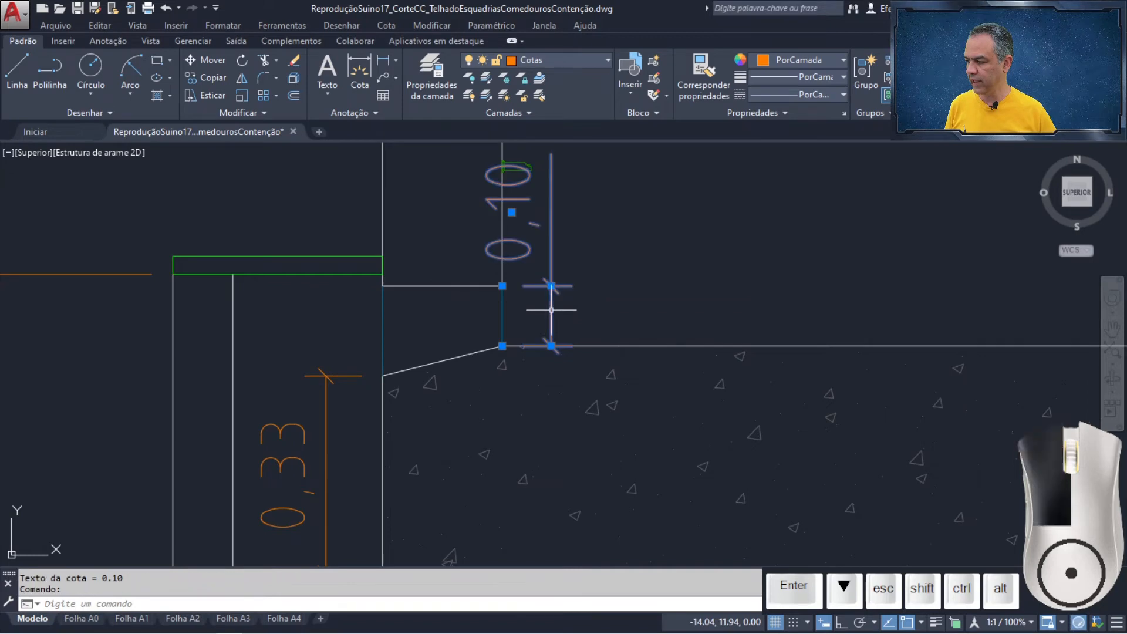
left_click(502, 346)
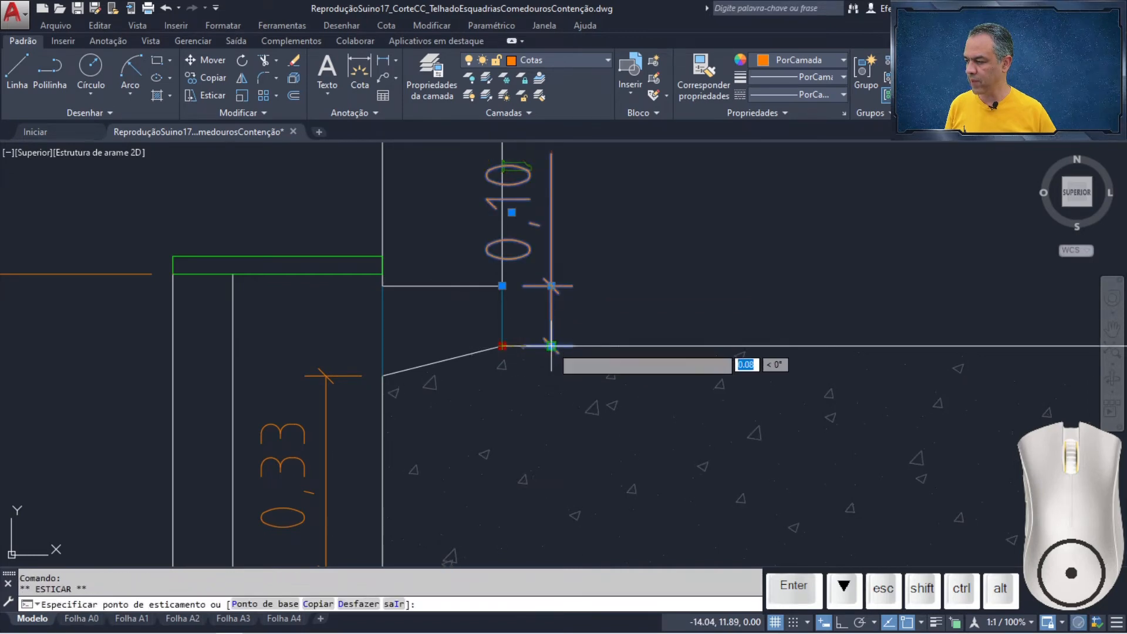
left_click(551, 346)
key("Escape")
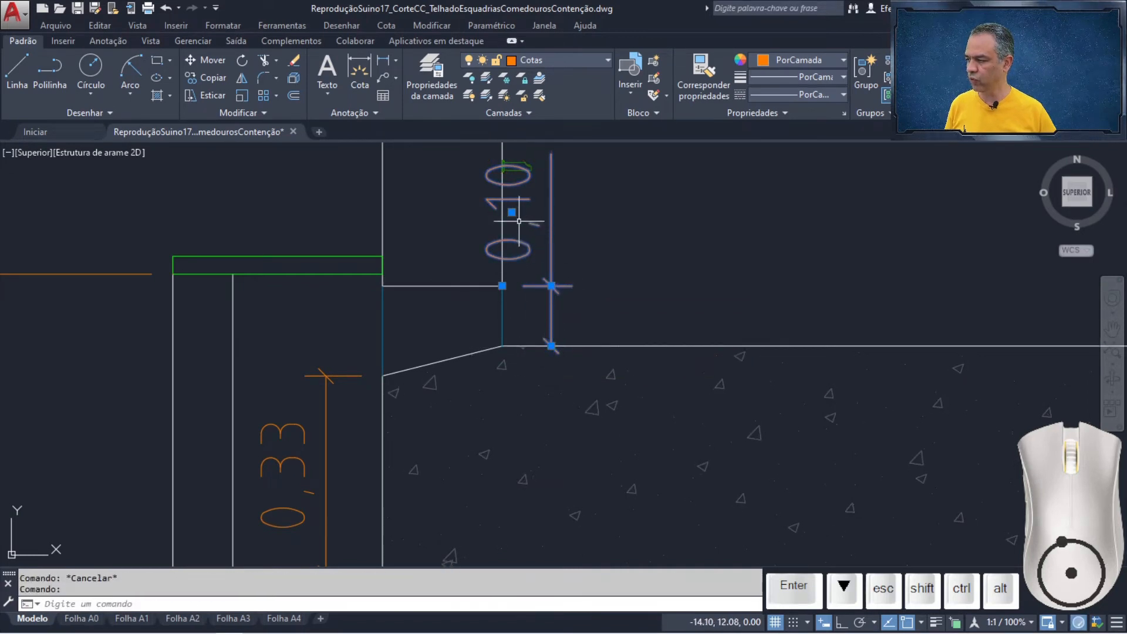
Step: Move the gap dimension's text with a leader to the inner side of its dimension line, clear of the wall and drinker
mouse_move(512, 212)
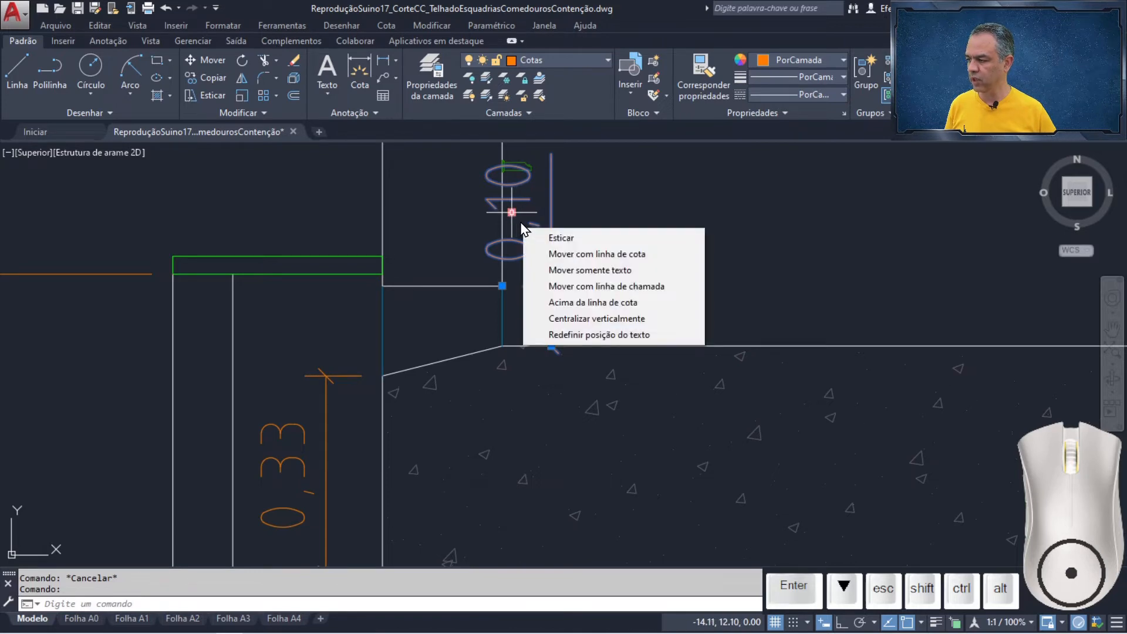
left_click(607, 286)
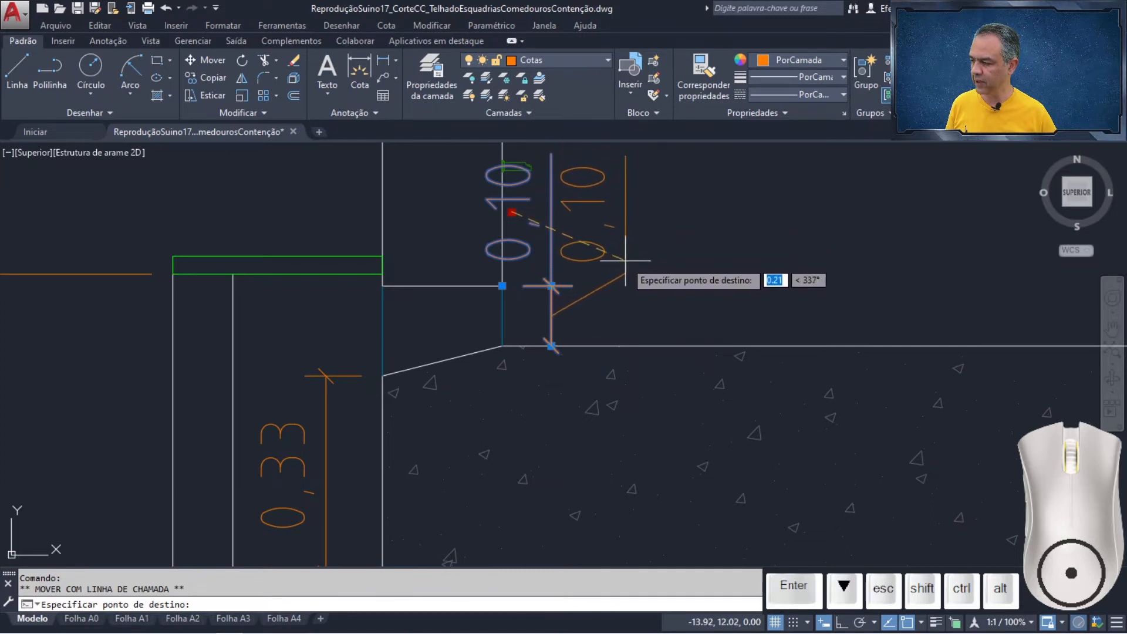
left_click(620, 258)
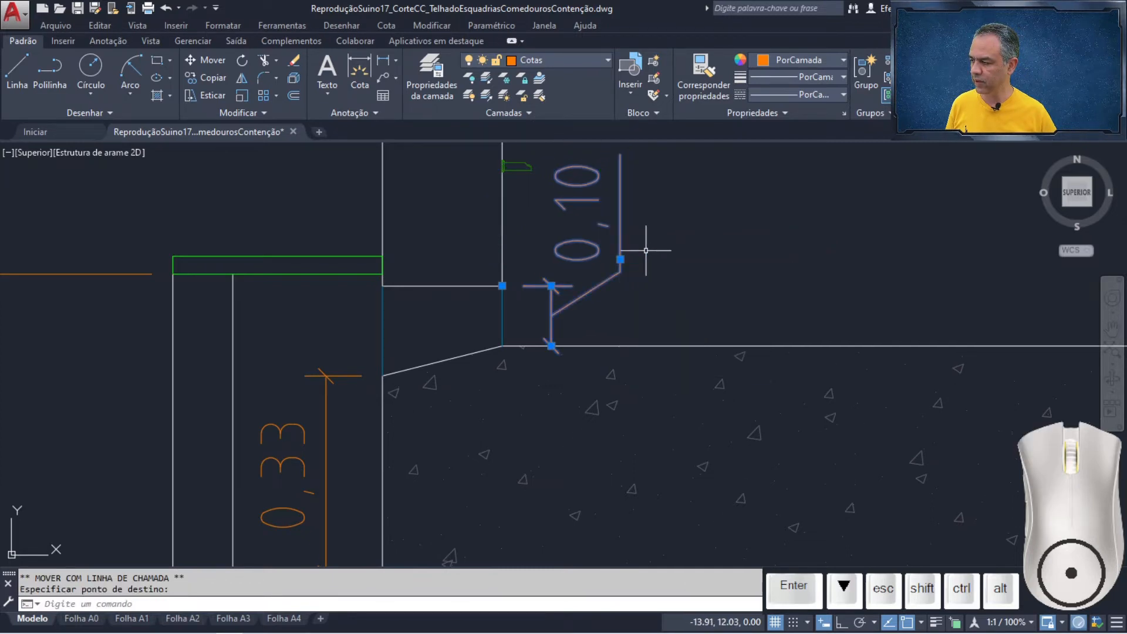
key("Escape")
Step: Add a vertical linear dimension from the floor surface to the top of the left wall, placed inside beyond the gap dimension
scroll(709, 234, "down", 3)
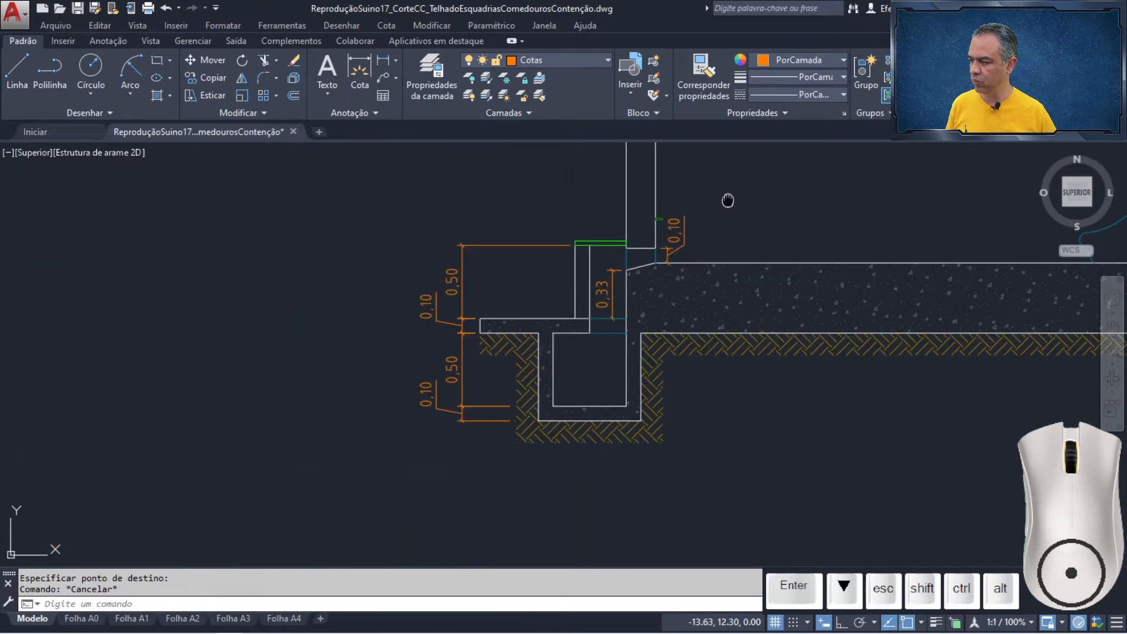
middle_click_drag(727, 201, 467, 352)
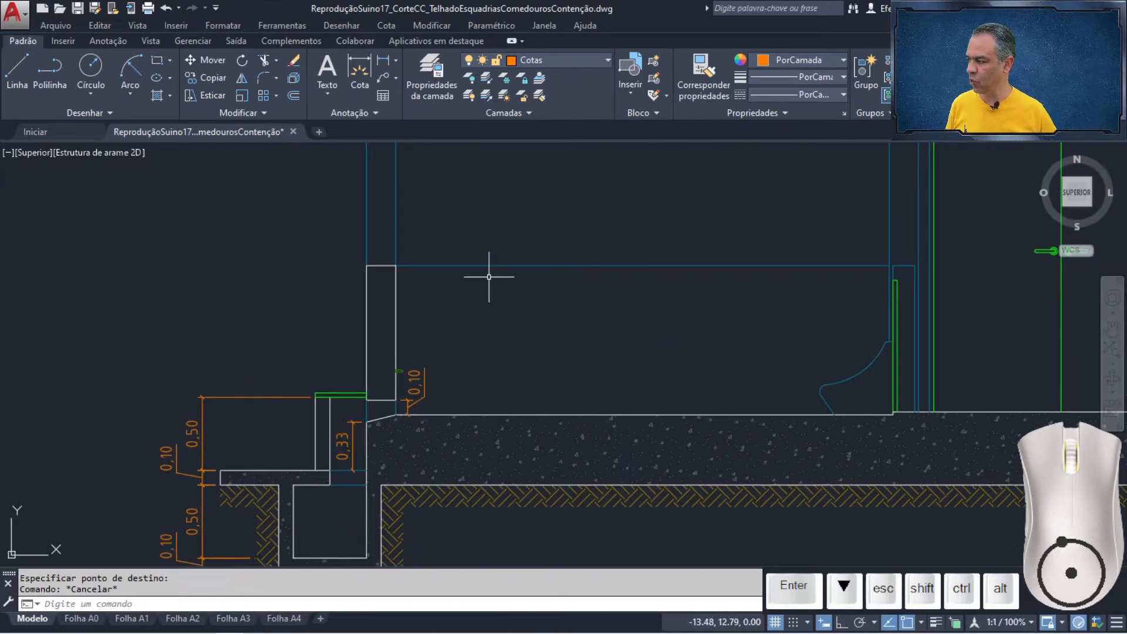
left_click(385, 66)
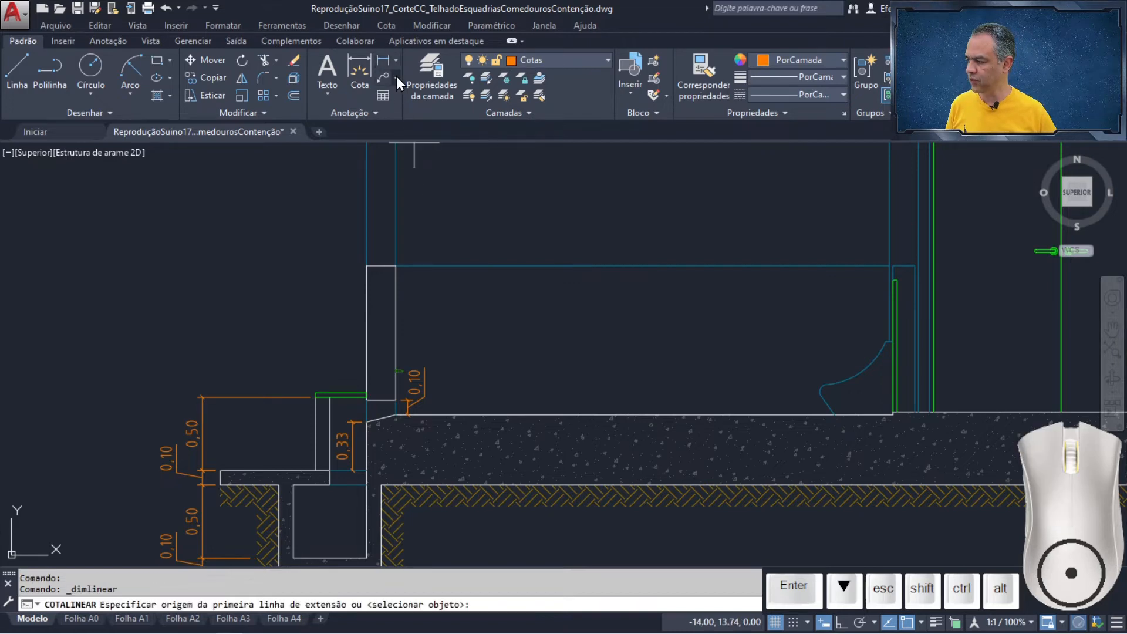
left_click(397, 414)
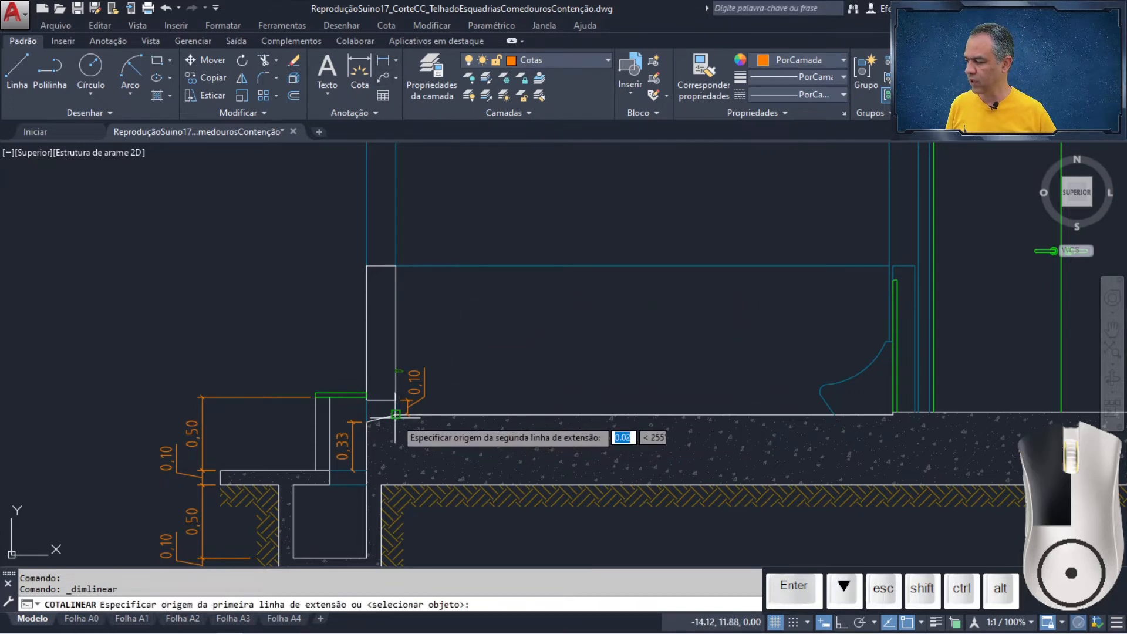
left_click(396, 266)
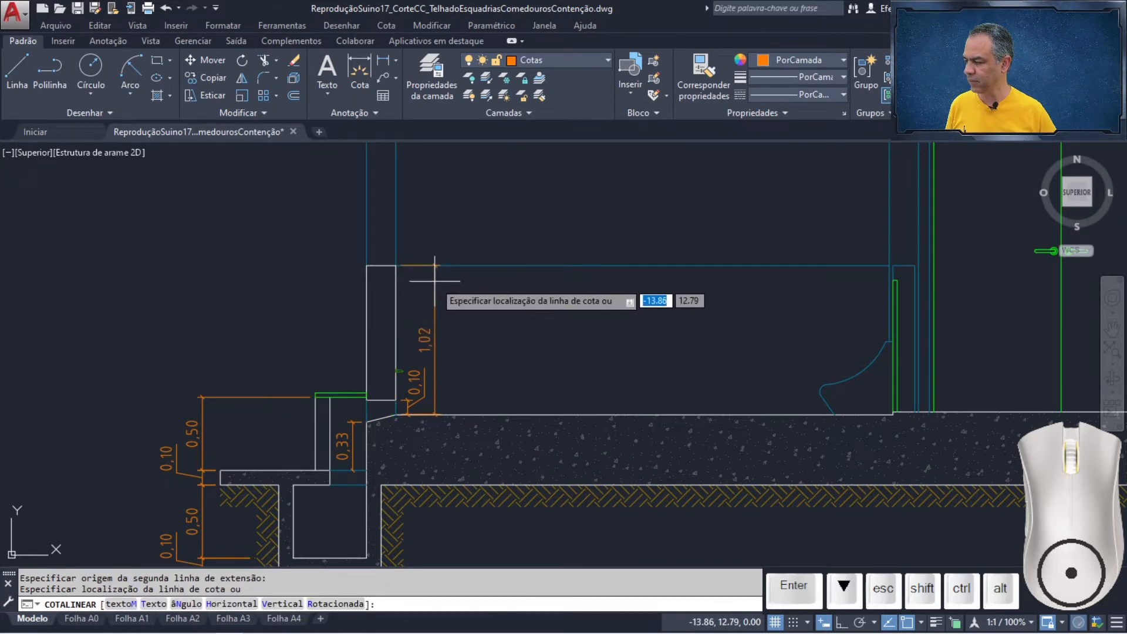
left_click(435, 280)
Step: Stretch both extension origins of the wall-height dimension onto its dimension line
left_click(435, 299)
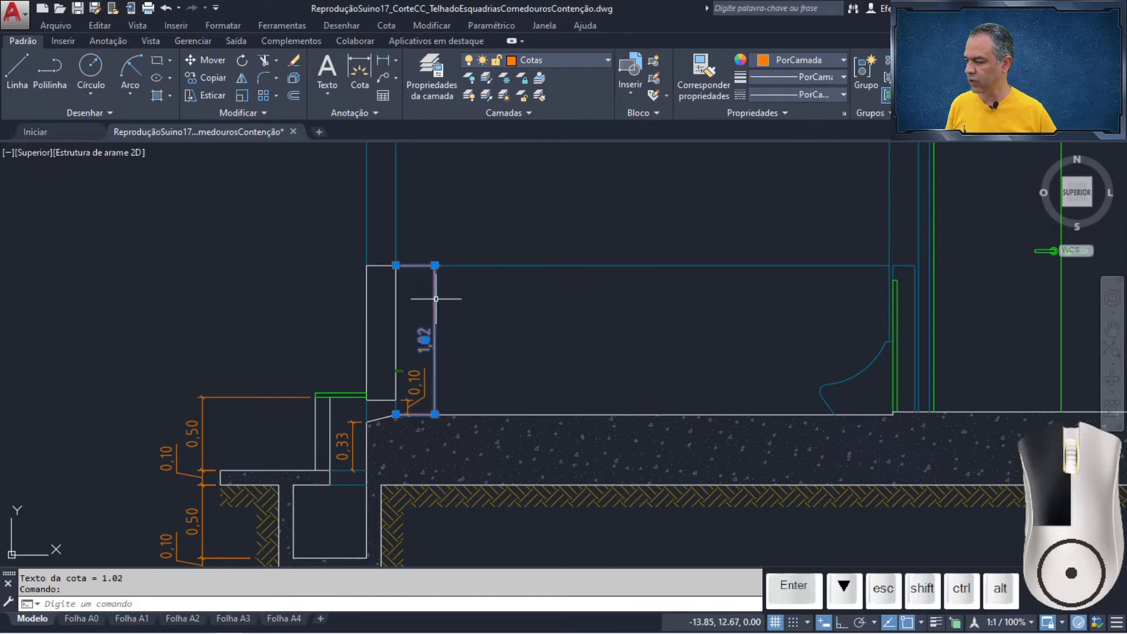
left_click(396, 266)
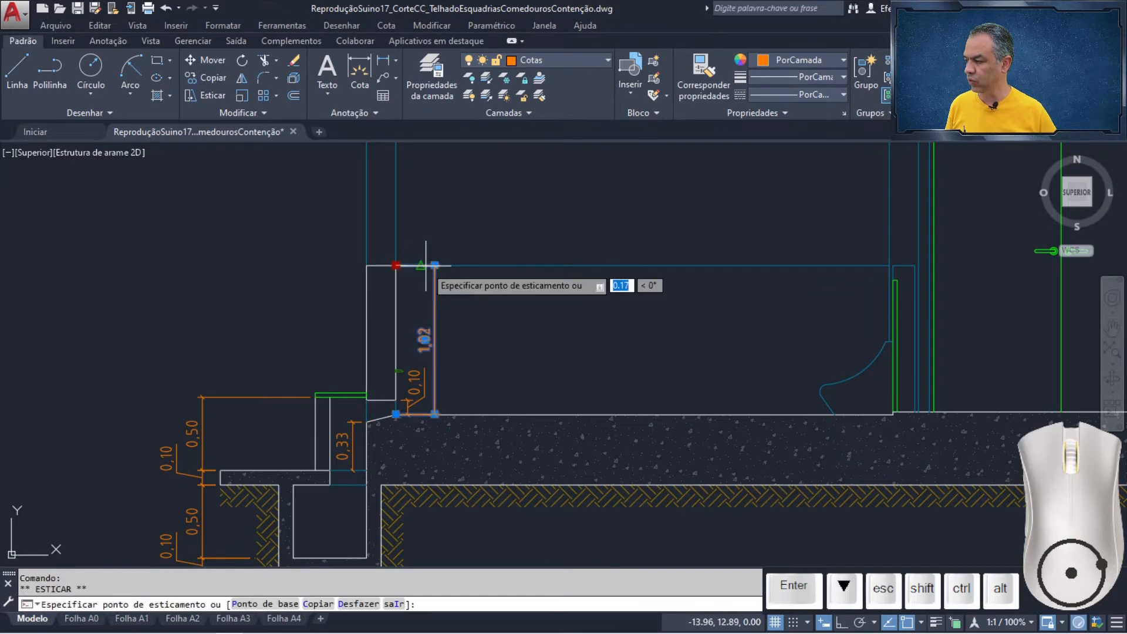
left_click(397, 414)
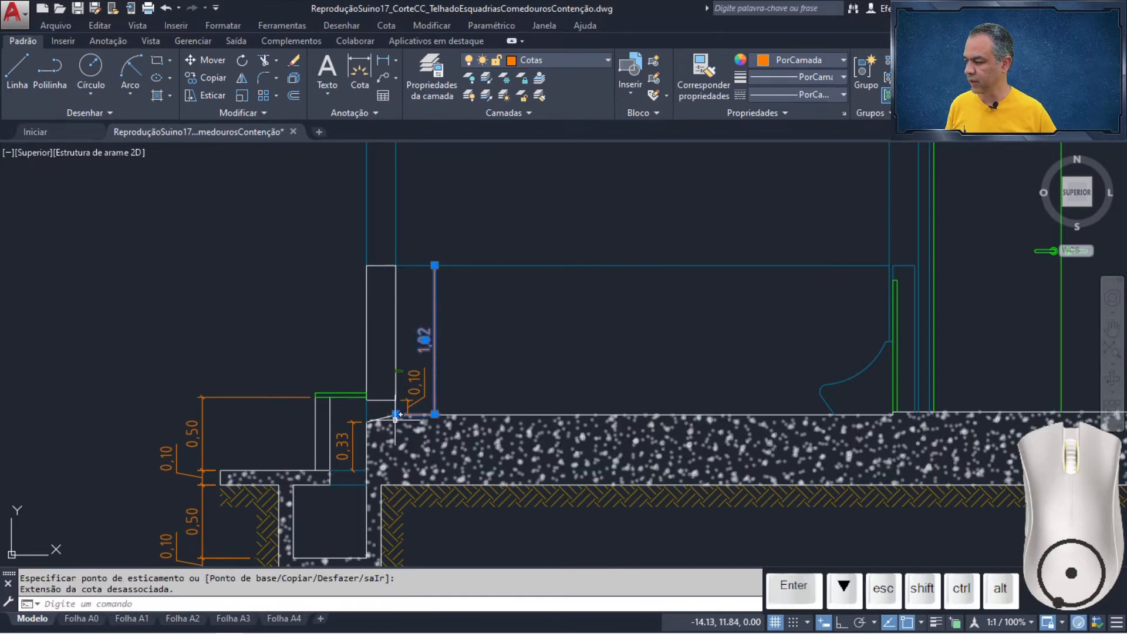
left_click(395, 415)
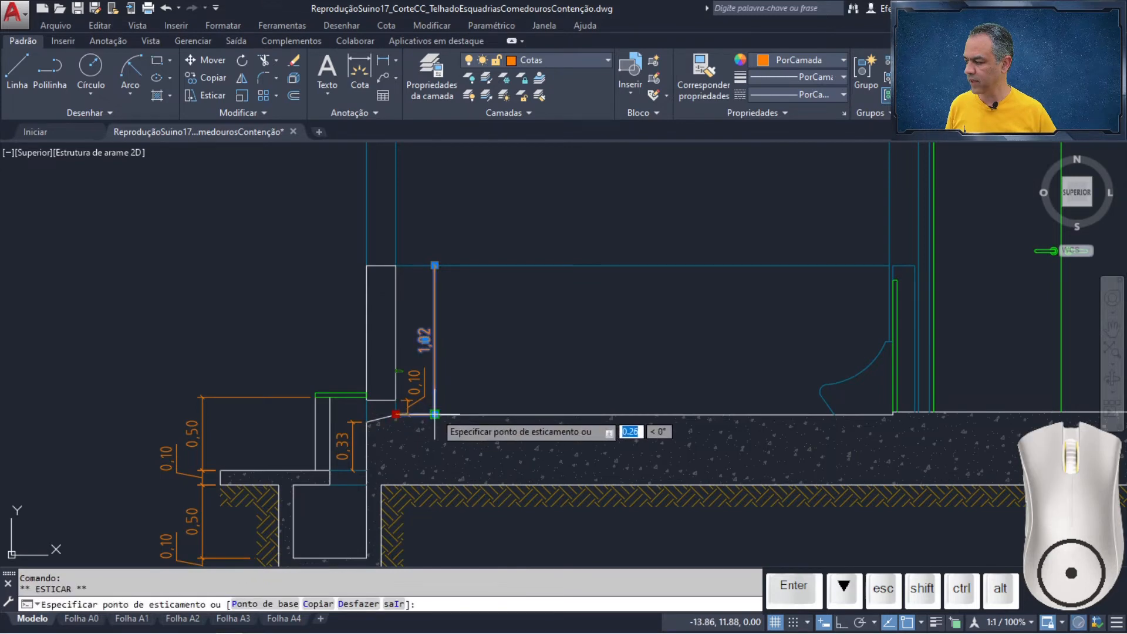
left_click(434, 414)
key("Escape")
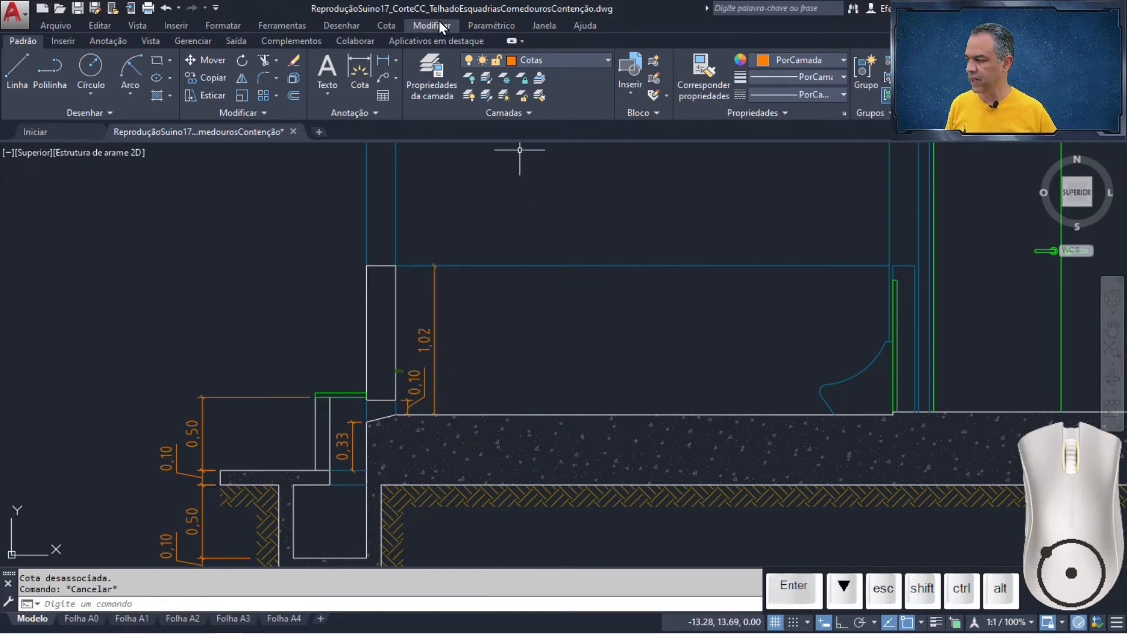
Step: Continue the wall-height dimension upward to the underside of the left beam, its top, and the top of the piece supporting the roof
left_click(386, 25)
left_click(426, 220)
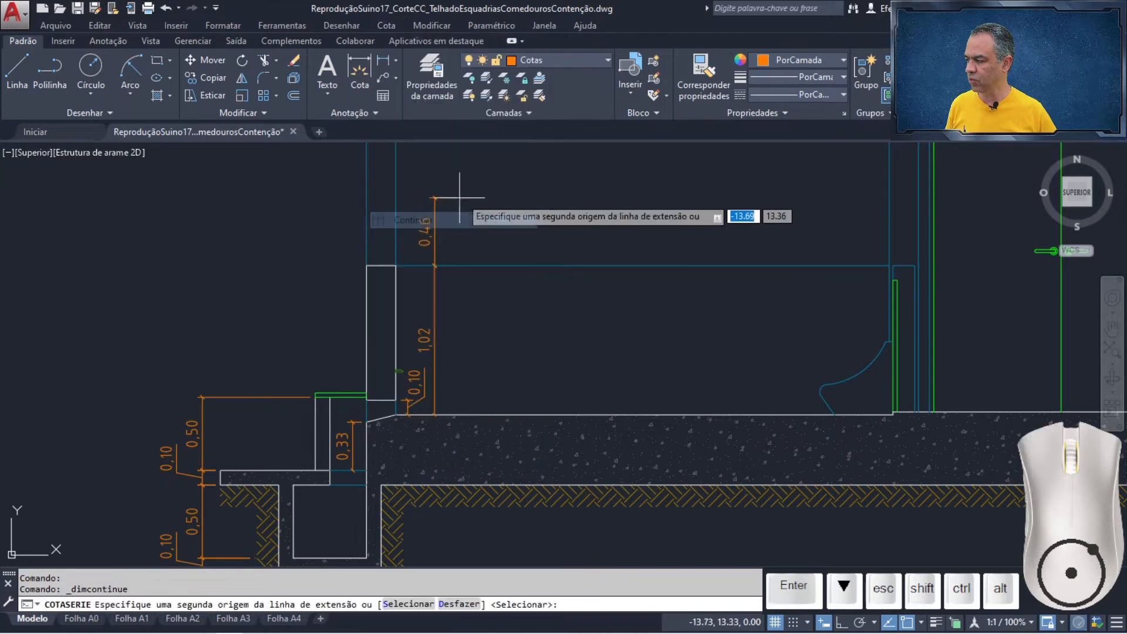
scroll(440, 434, "up", 5)
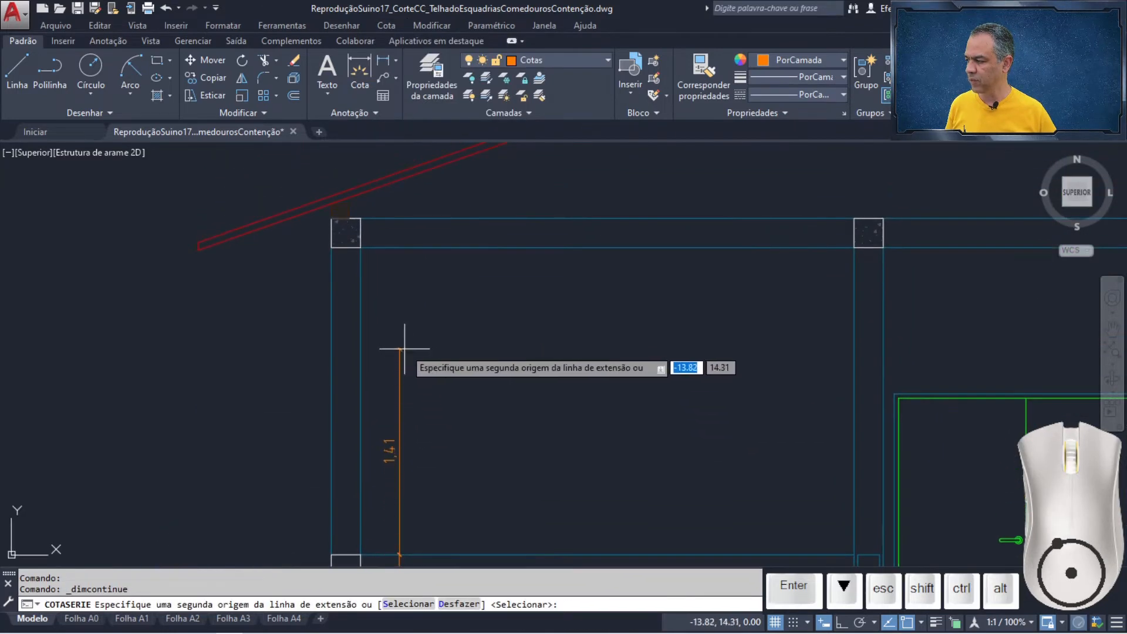
left_click(360, 247)
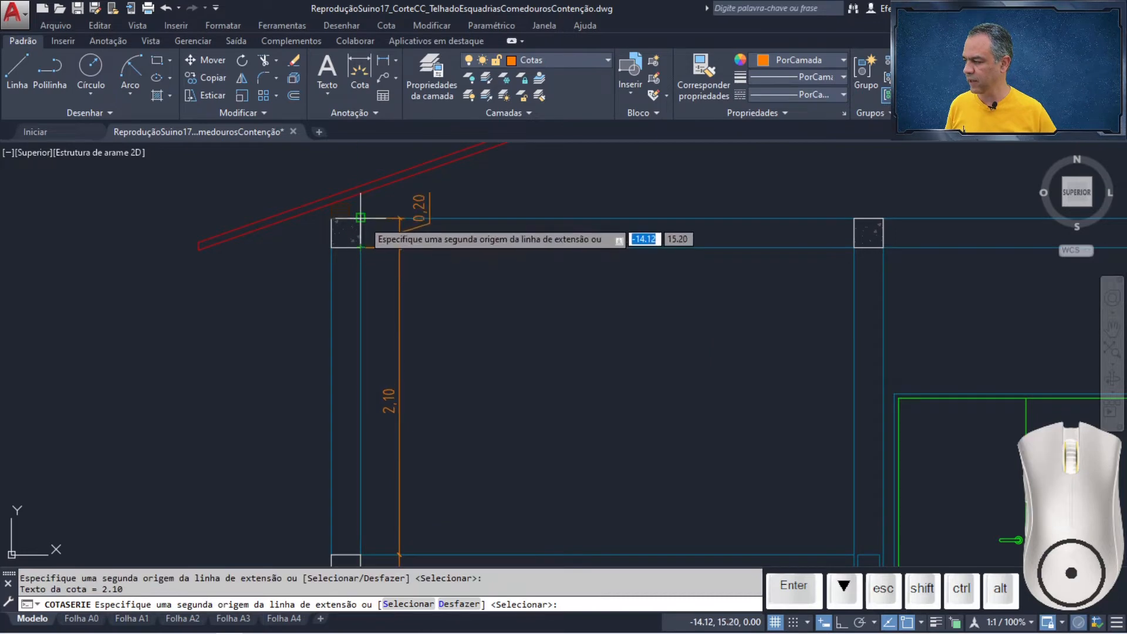
left_click(361, 218)
scroll(364, 196, "up", 6)
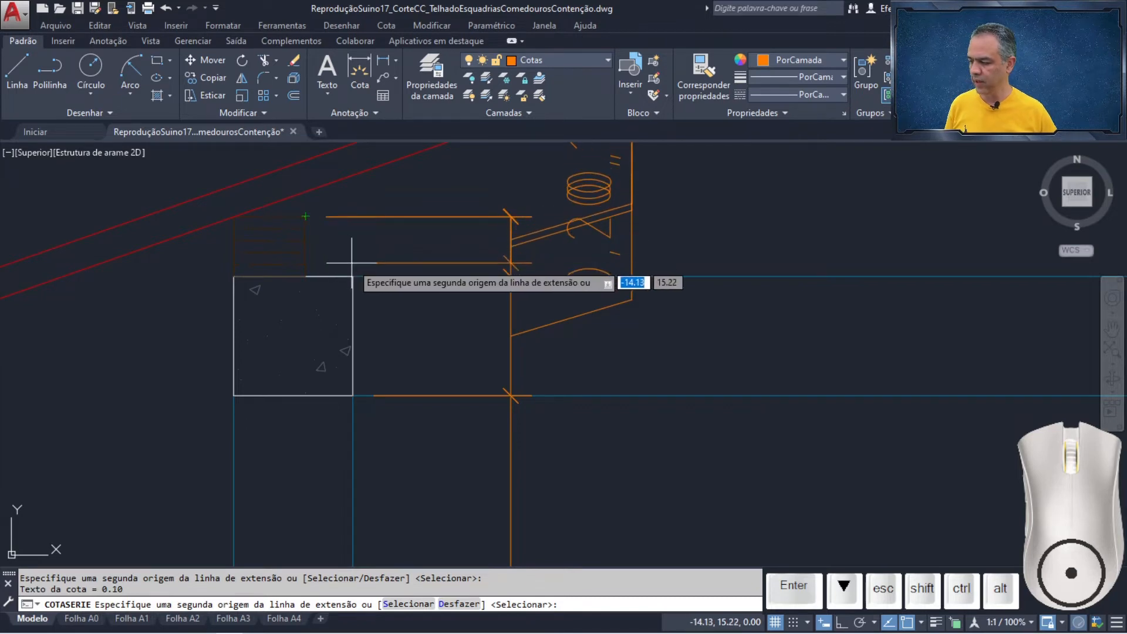
key("Return")
key("Return")
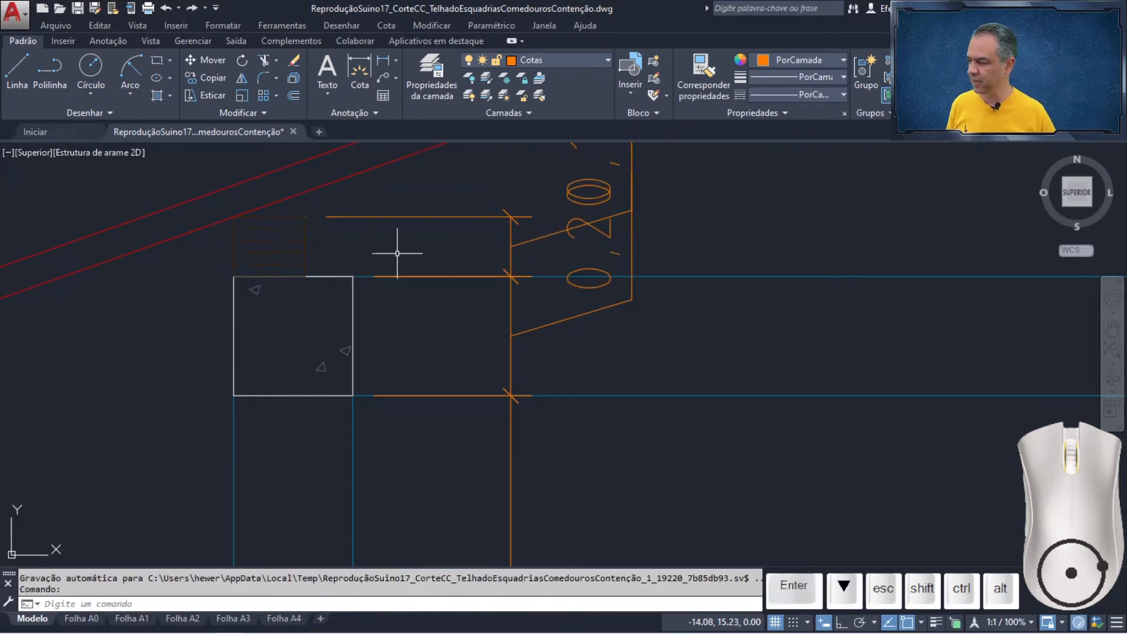
Step: Stretch the lower extension origin of the topmost dimension, above the beam, onto its dimension line
scroll(572, 304, "down", 2)
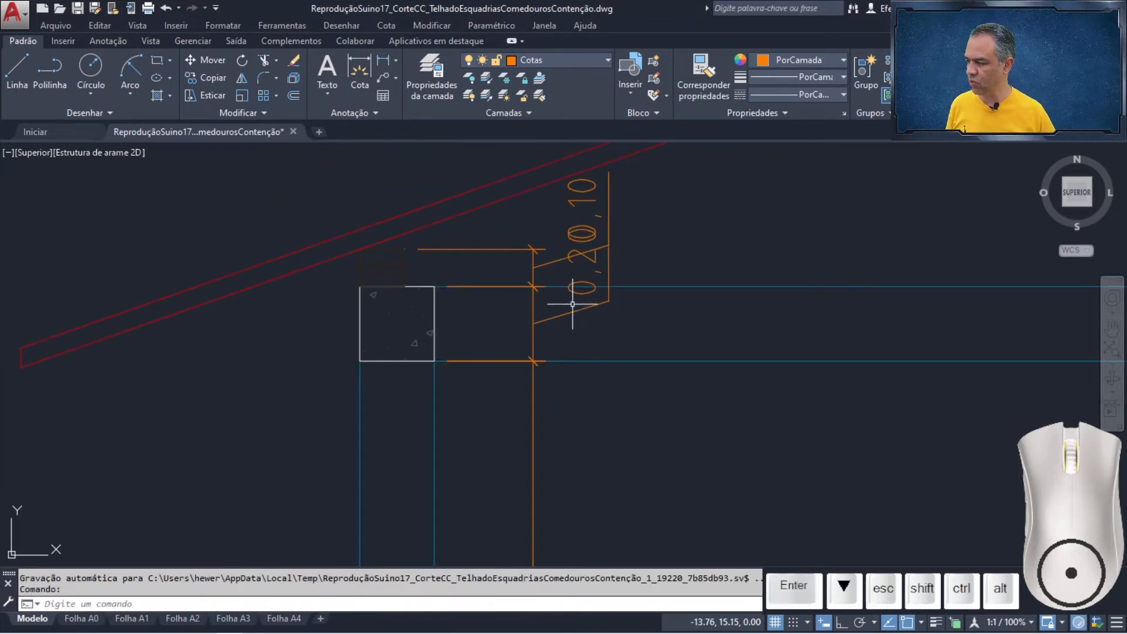
left_click(563, 258)
left_click(435, 287)
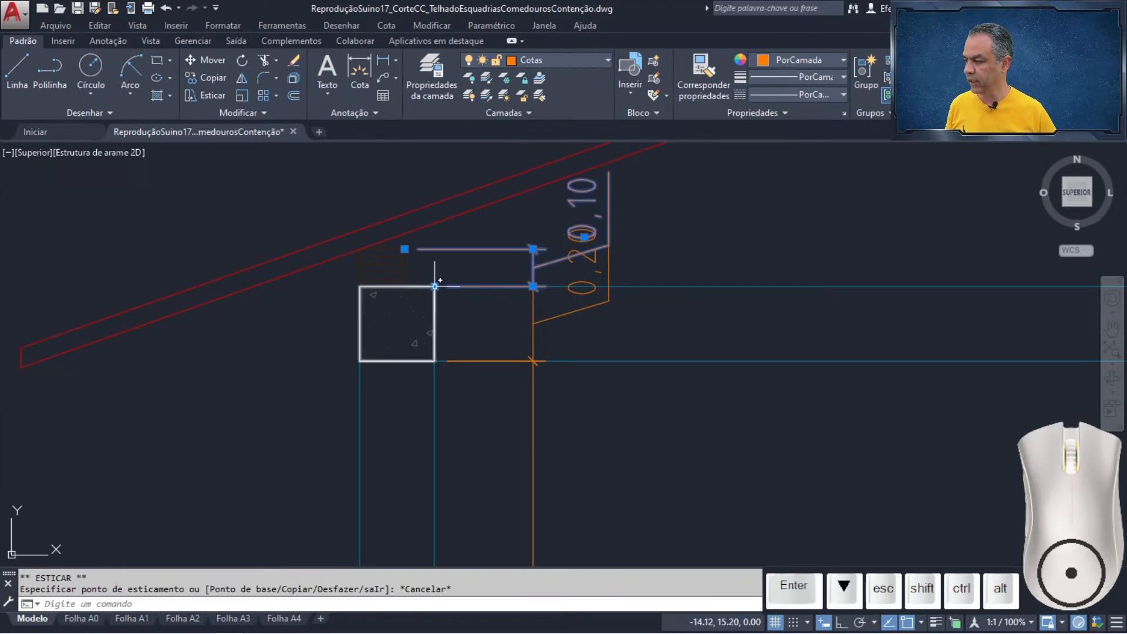
left_click(533, 286)
key("Escape")
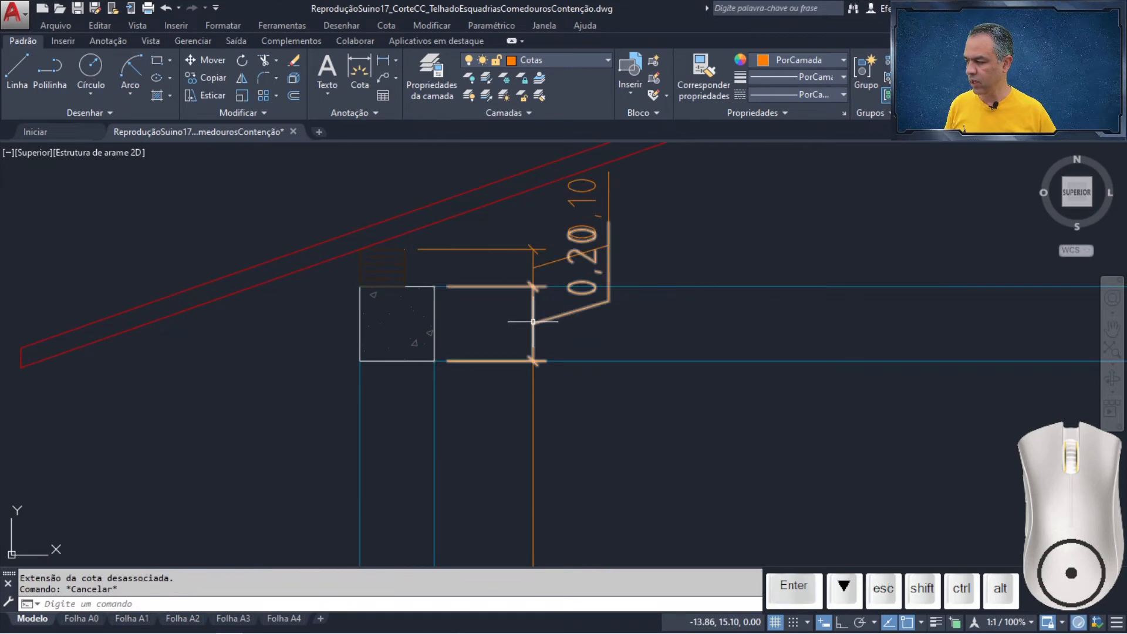
Step: Stretch both extension origins of the beam-height dimension and the upper origin of the dimension below it onto their shared dimension line
left_click(532, 321)
left_click(434, 286)
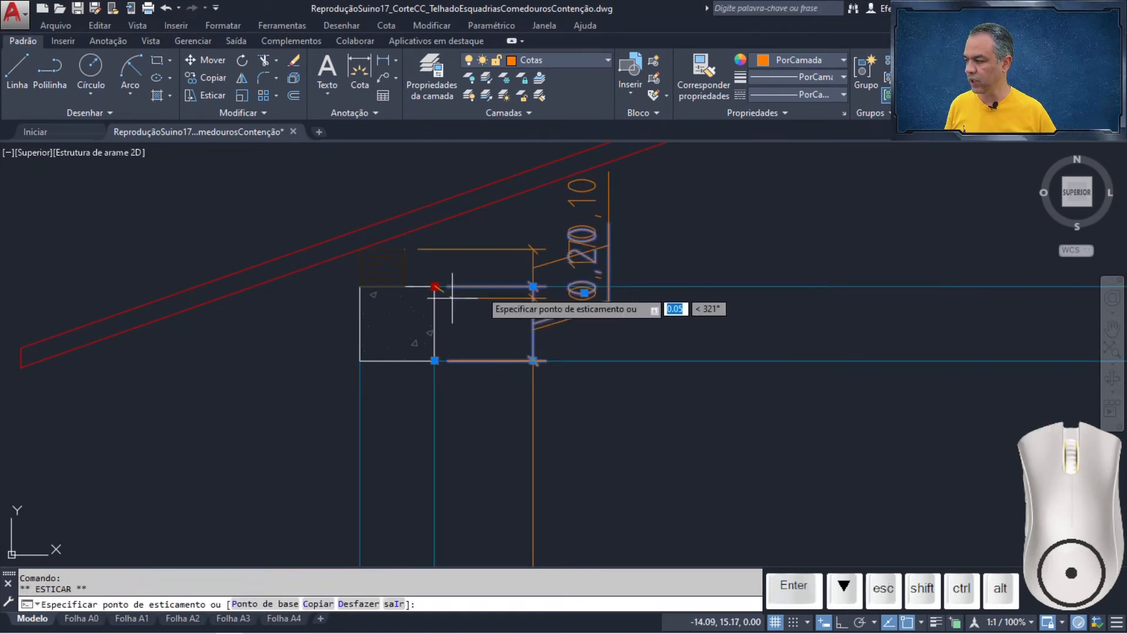
left_click(530, 286)
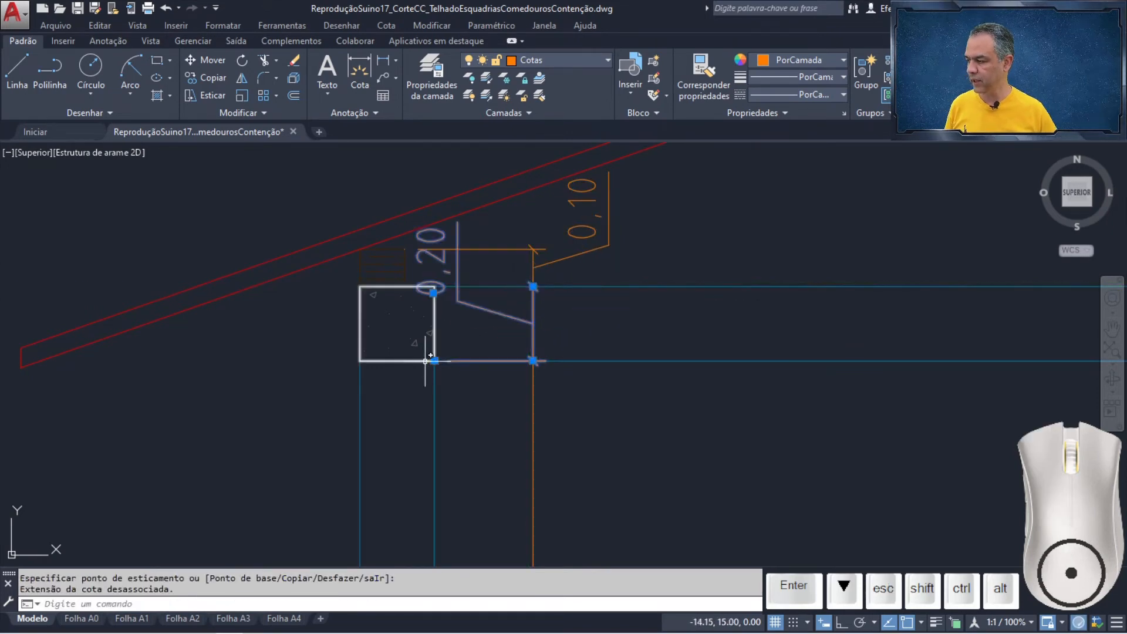
left_click(434, 360)
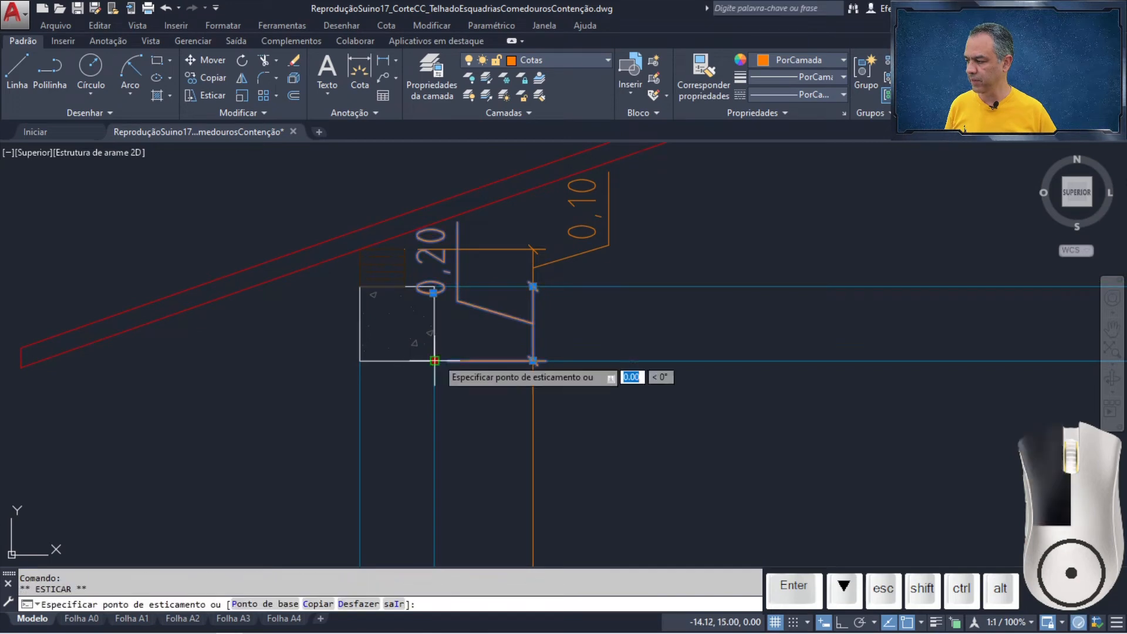
left_click(533, 361)
key("Escape")
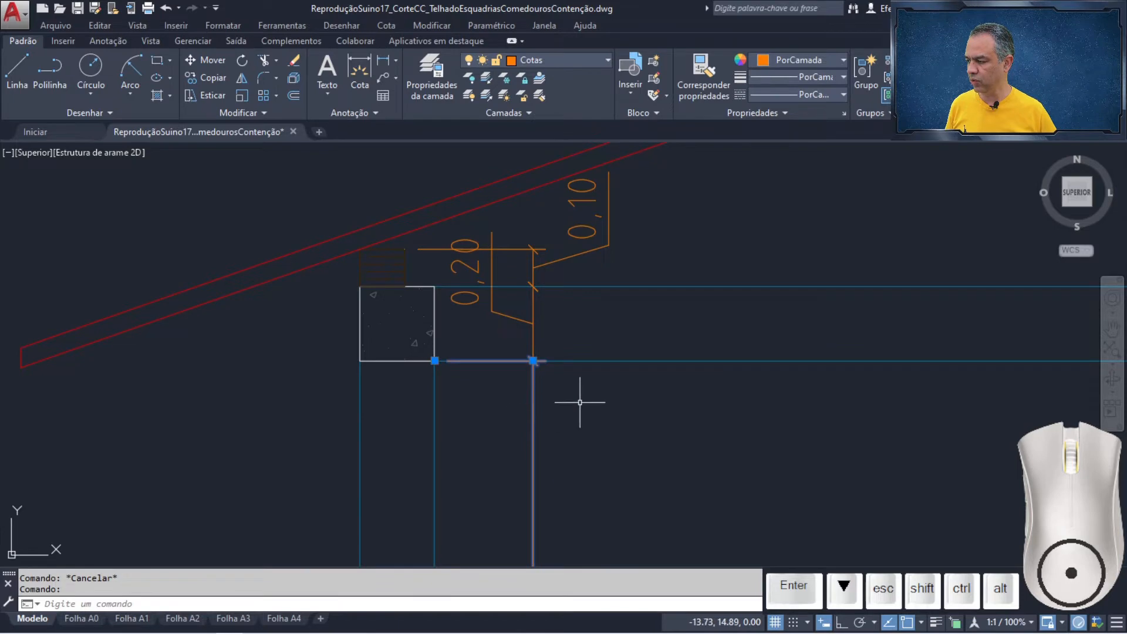
left_click(434, 360)
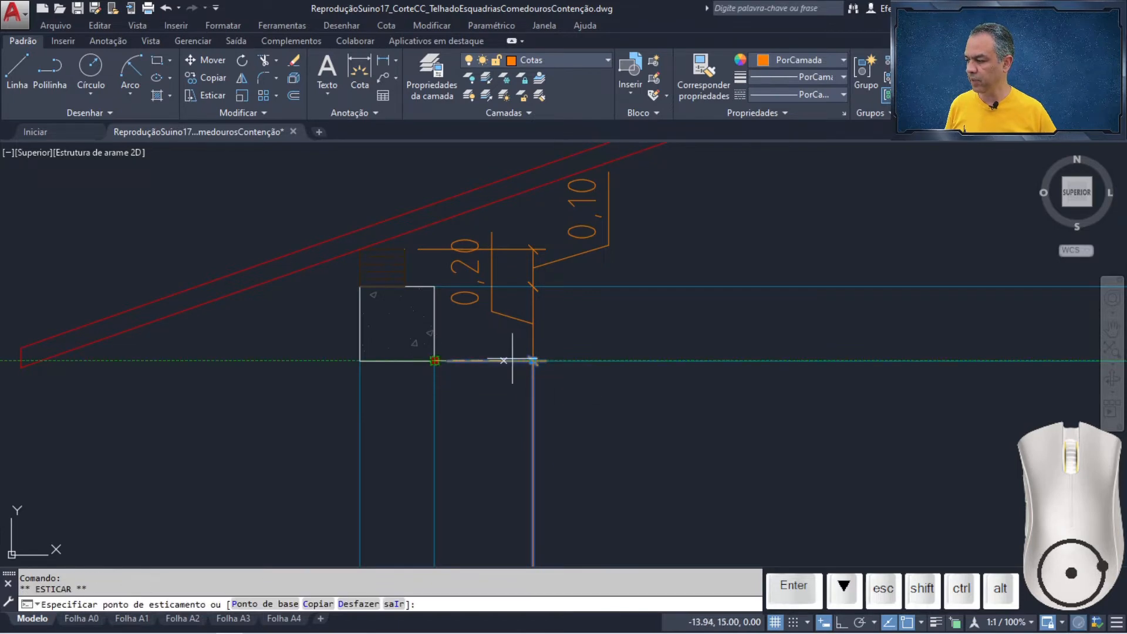
left_click(538, 354)
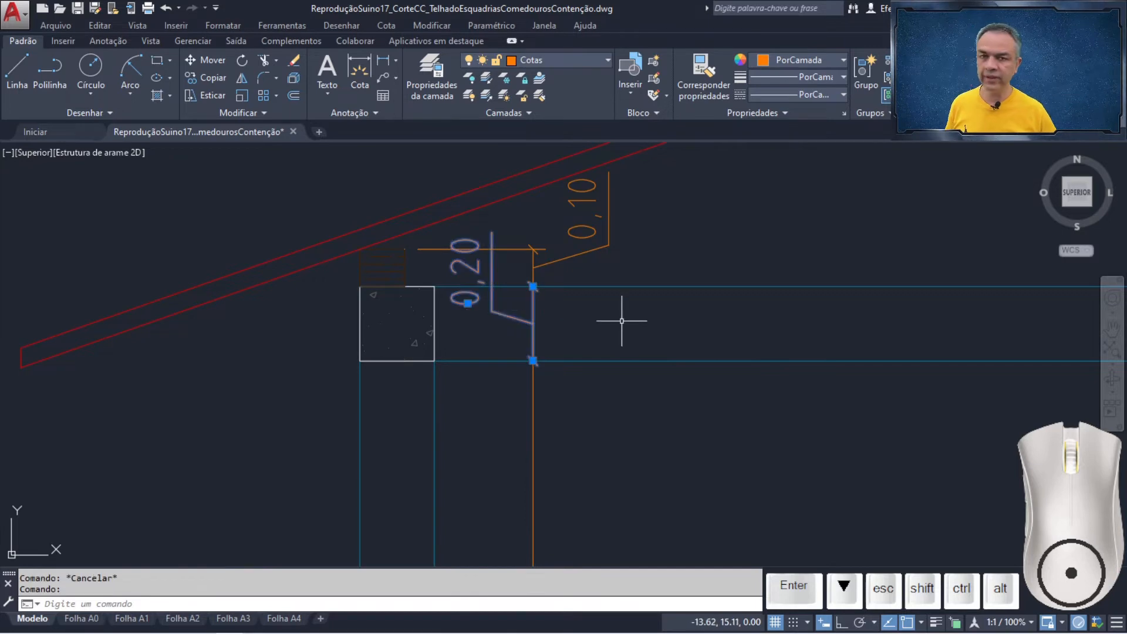
Step: Move the beam-height dimension's text to the midpoint of its dimension line
left_click(468, 304)
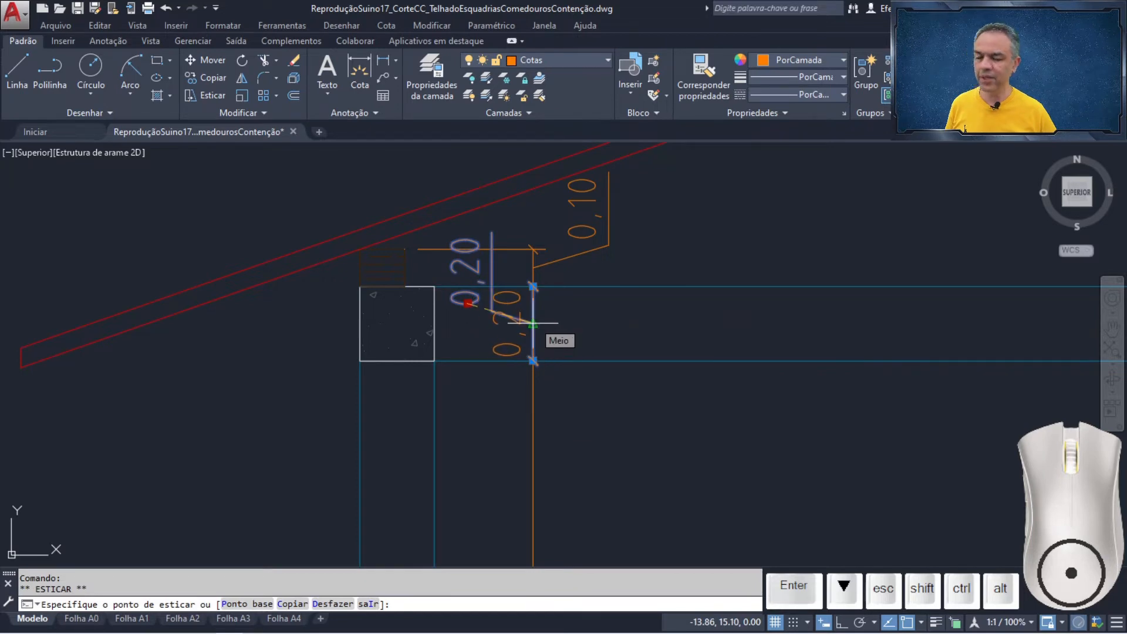
left_click(533, 323)
key("Escape")
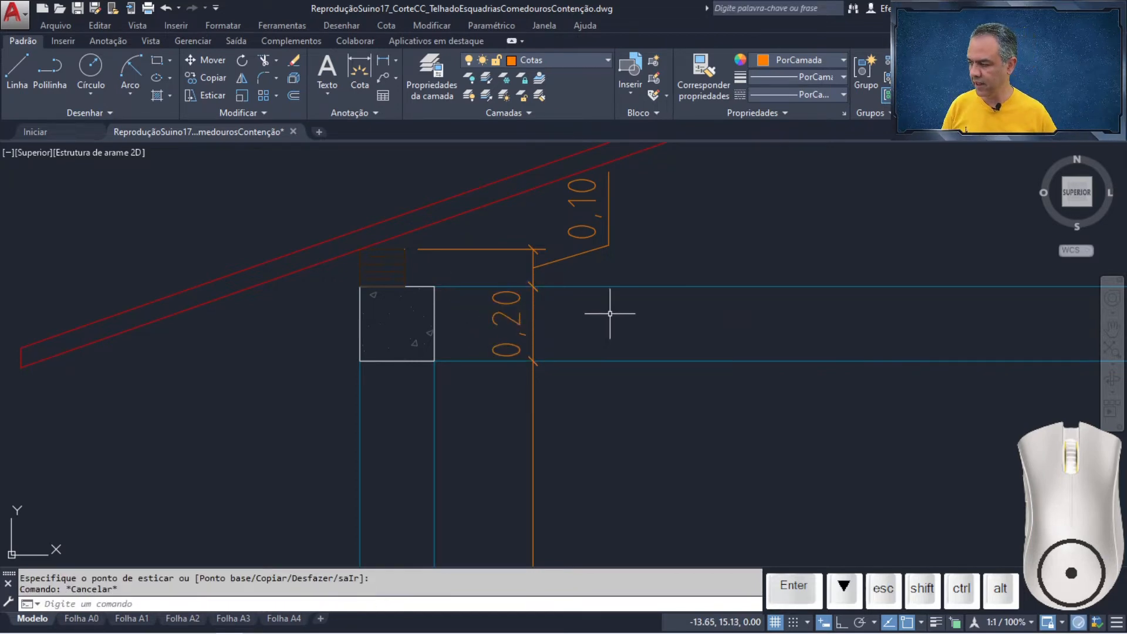
Step: Add a vertical linear dimension from the floor surface to the left beam's underside, placed inside beyond the chain of height dimensions
scroll(610, 313, "down", 6)
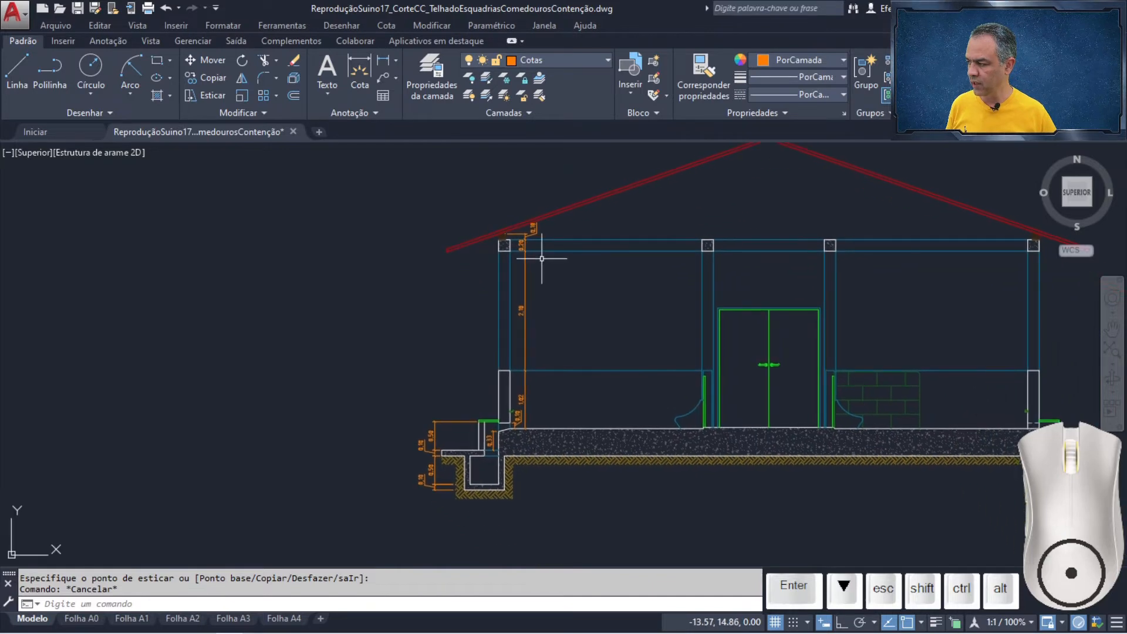
left_click(382, 61)
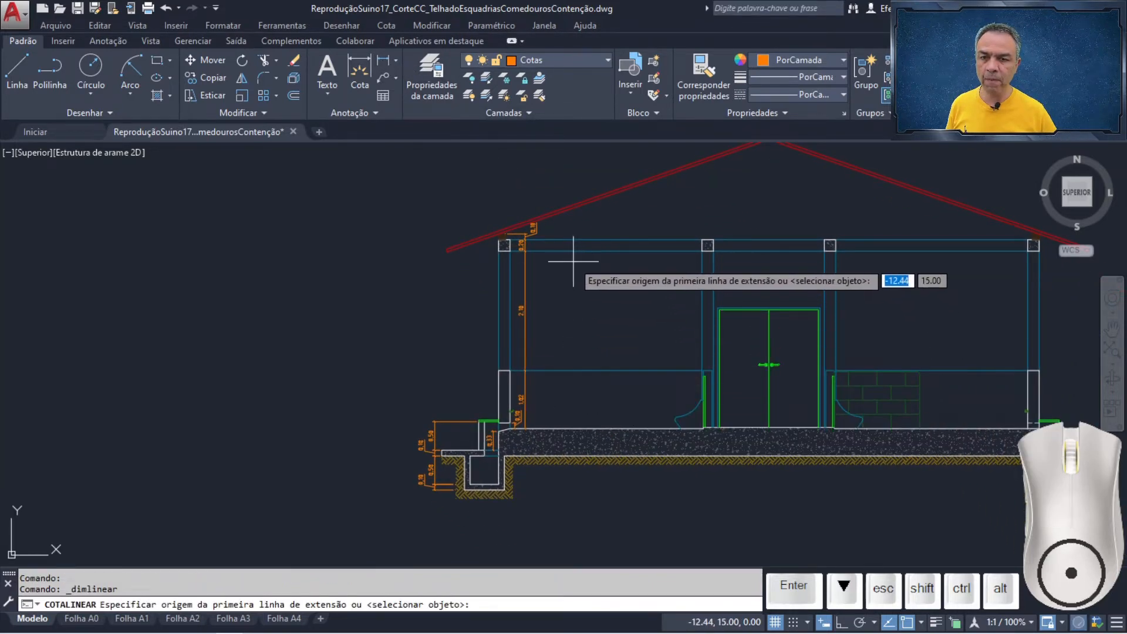
scroll(540, 414, "up", 3)
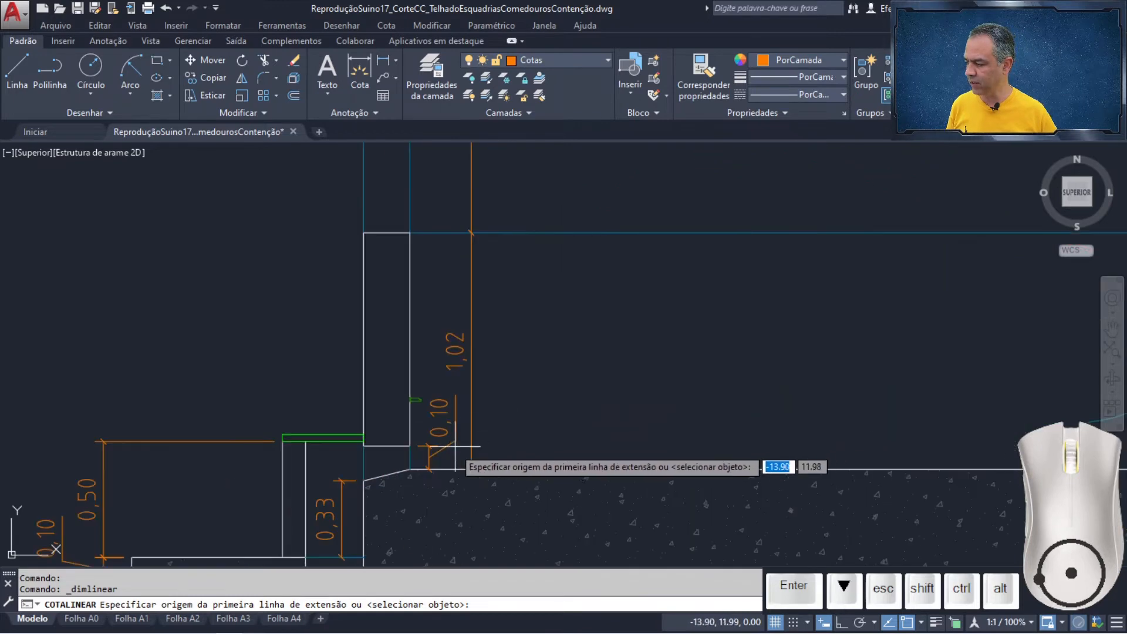
left_click(409, 470)
scroll(409, 469, "down", 5)
scroll(479, 392, "up", 4)
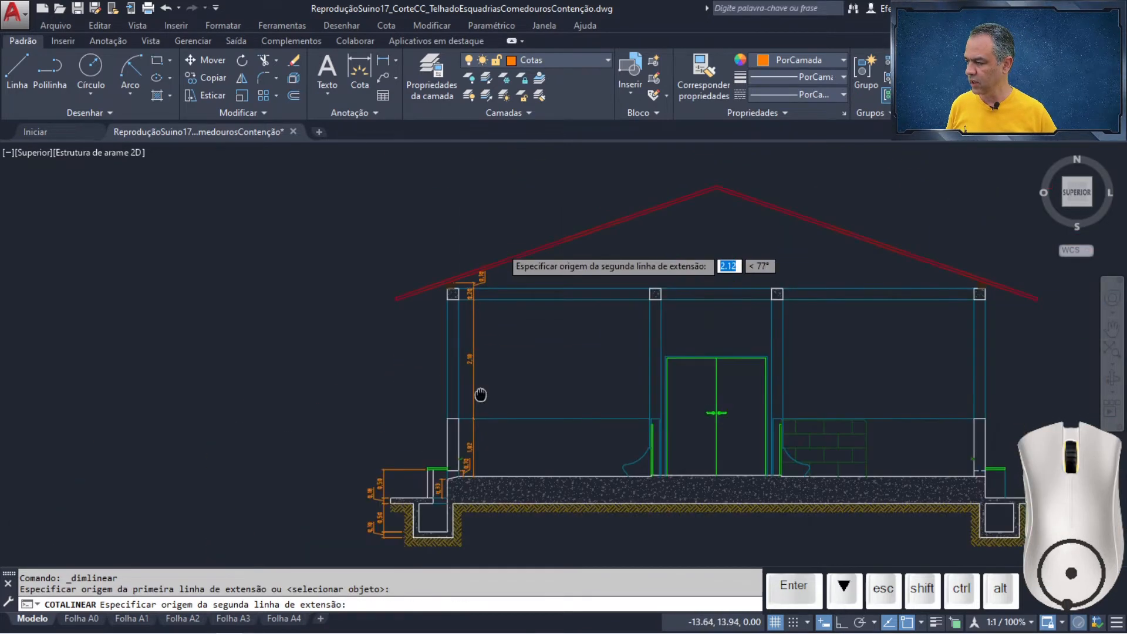
scroll(461, 405, "up", 2)
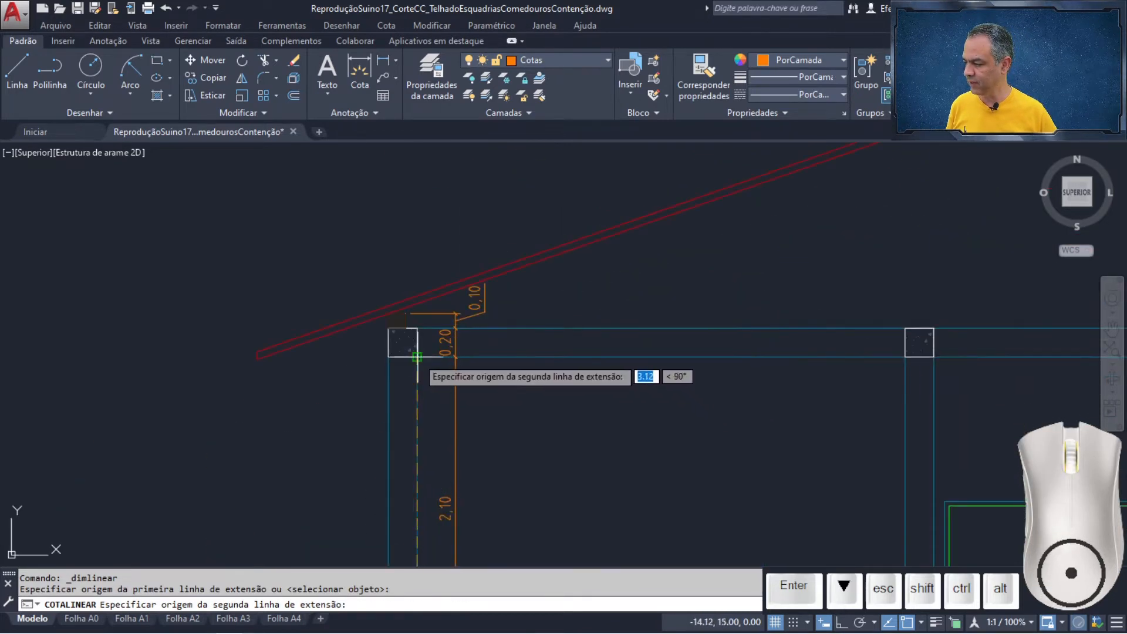
left_click(434, 376)
scroll(485, 389, "down", 2)
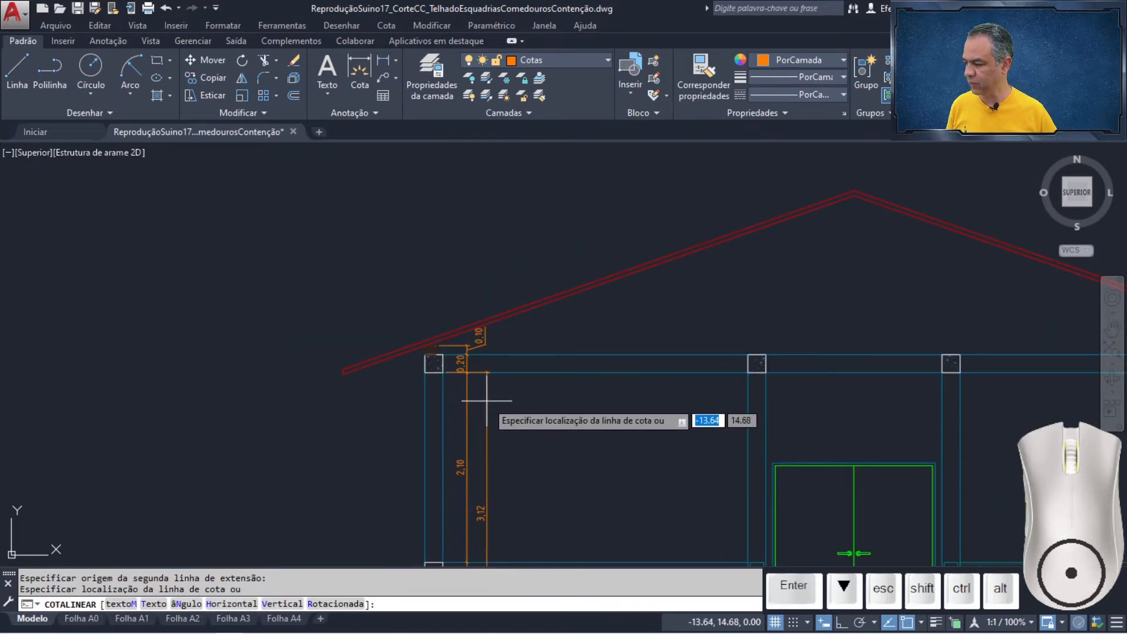
left_click(486, 401)
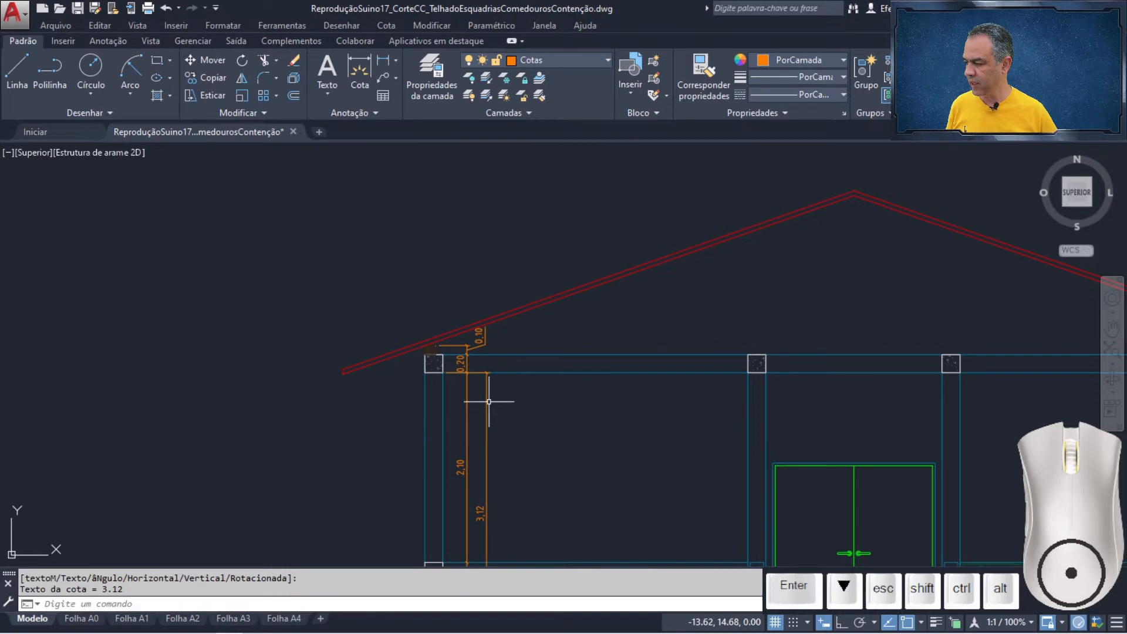
Step: Stretch both extension origins of the floor-to-beam dimension onto its dimension line
left_click(486, 391)
left_click(443, 372)
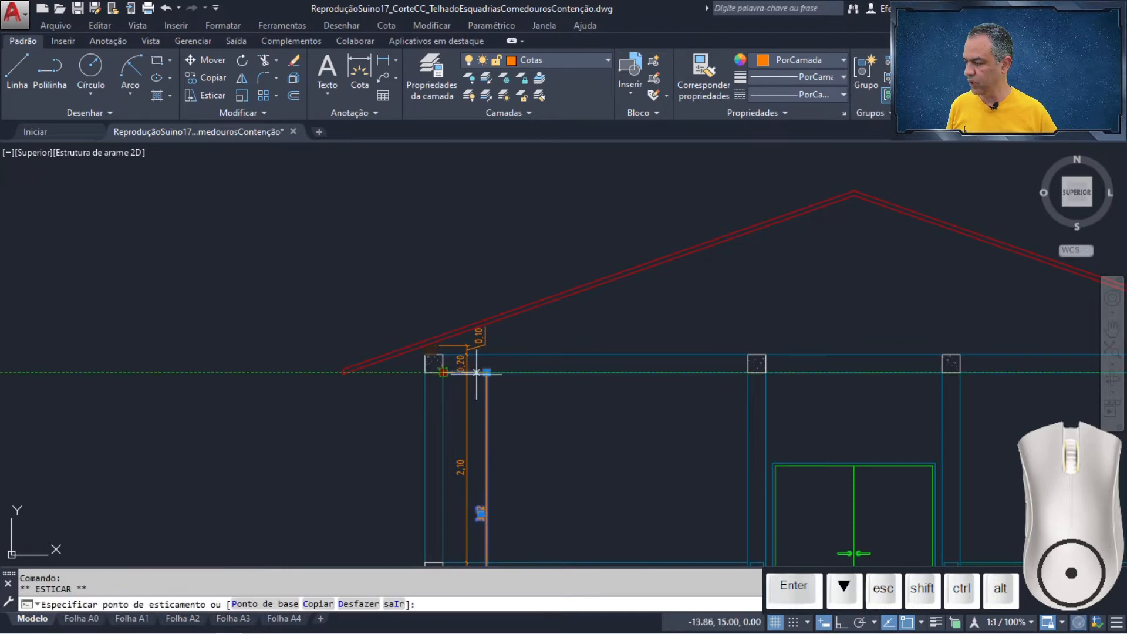
middle_click_drag(541, 433, 550, 178)
scroll(550, 178, "down", 1)
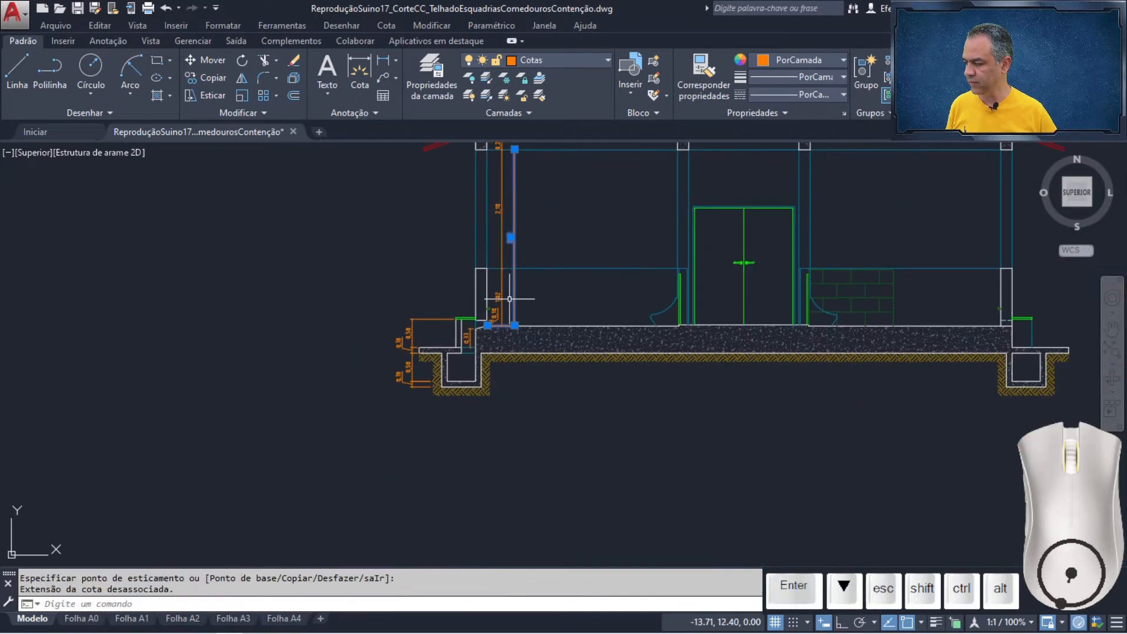
scroll(511, 300, "up", 4)
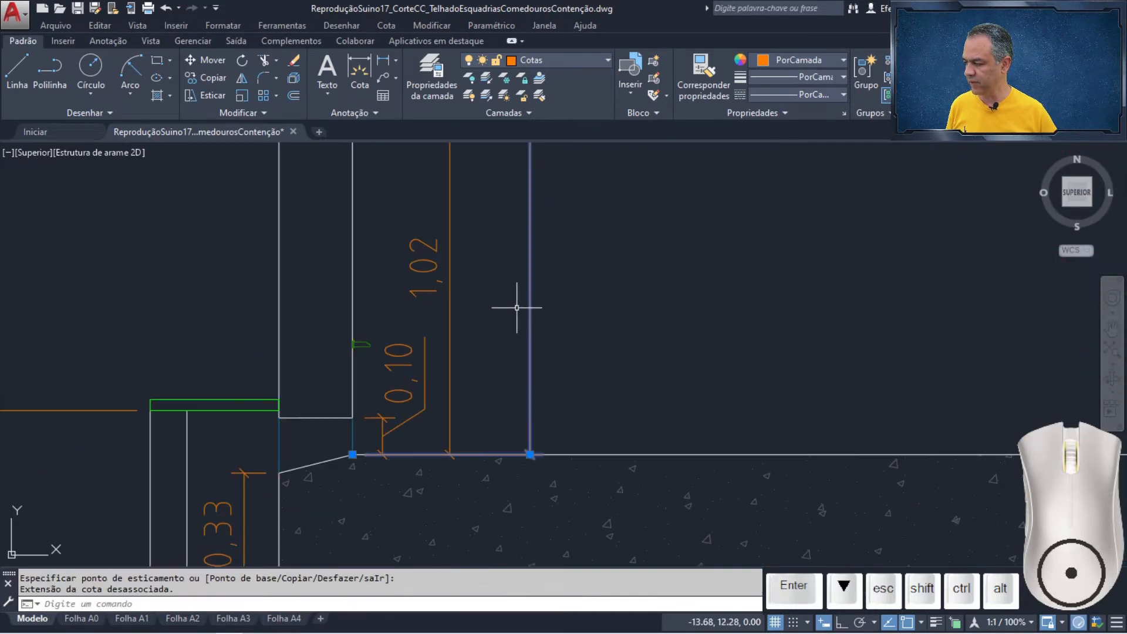
left_click(352, 455)
left_click(530, 452)
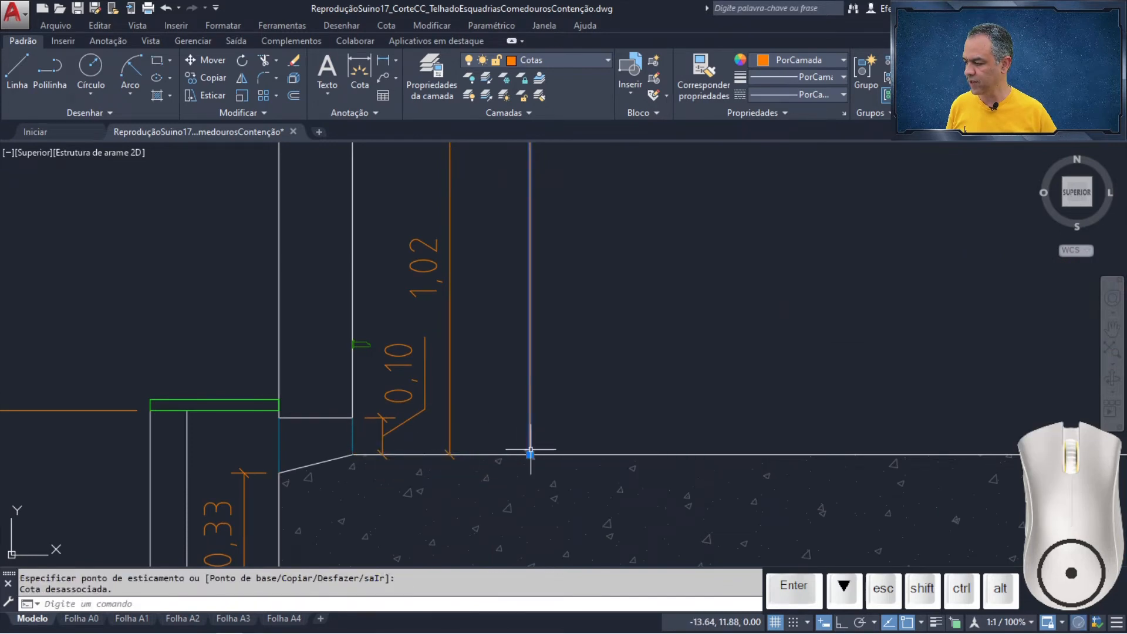
Step: Add a vertical linear dimension from the top of the left feeder's rounded lip to its base on the floor, placed in front of the lip
scroll(595, 365, "down", 2)
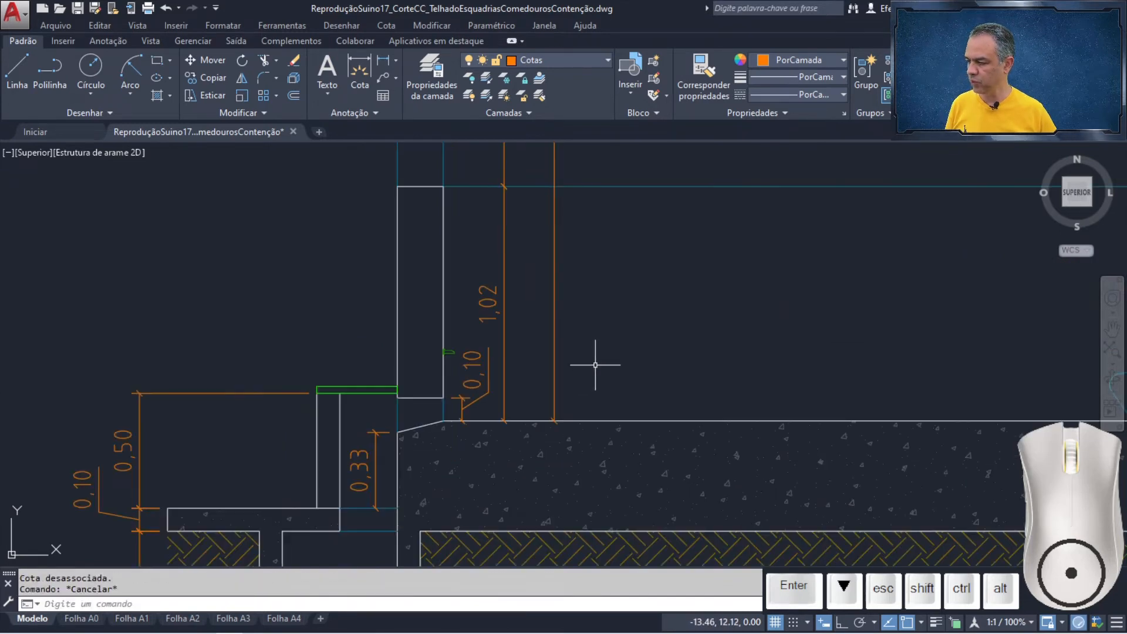
middle_click_drag(763, 337, 390, 315)
scroll(579, 370, "up", 4)
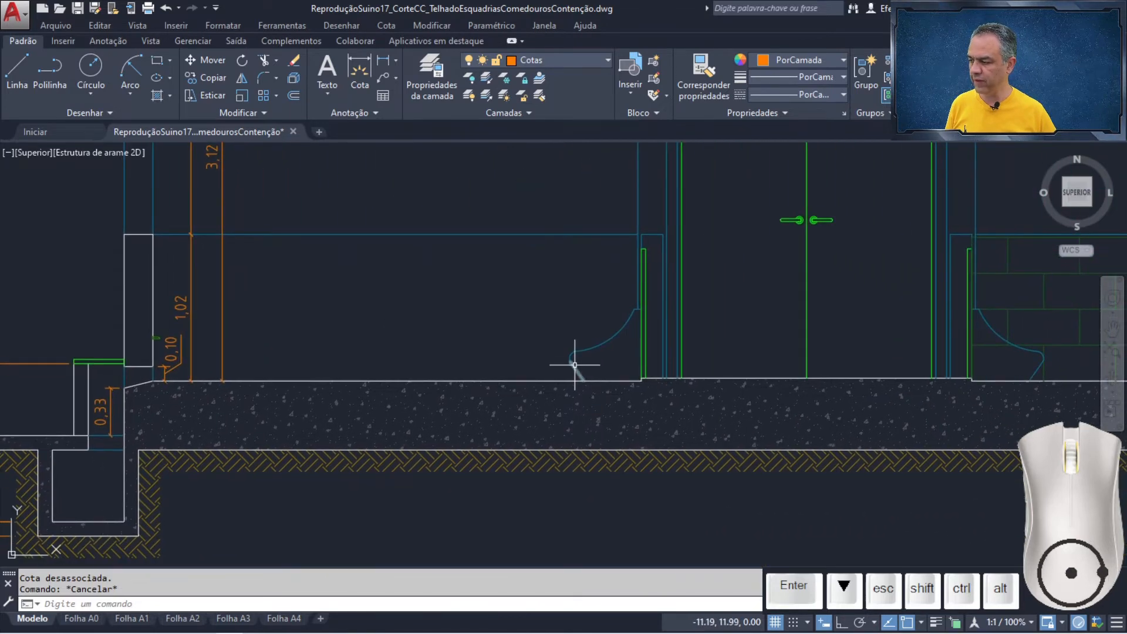
mouse_move(558, 352)
middle_mouse_down()
mouse_move(467, 333)
mouse_move(345, 372)
mouse_move(351, 381)
middle_mouse_up()
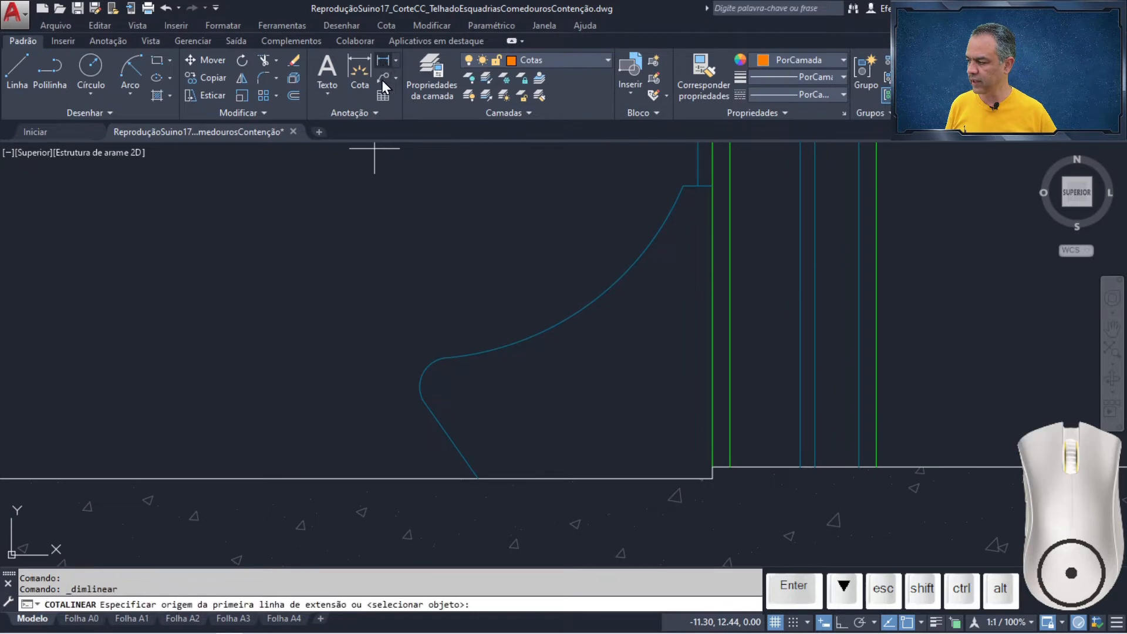
left_click(446, 358)
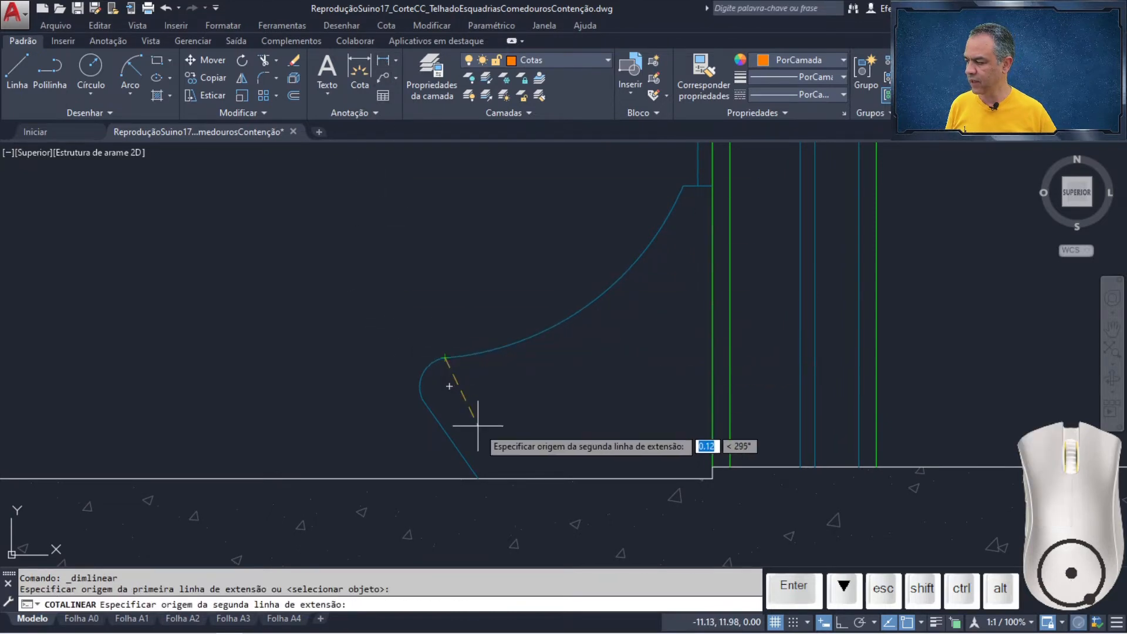
left_click(479, 478)
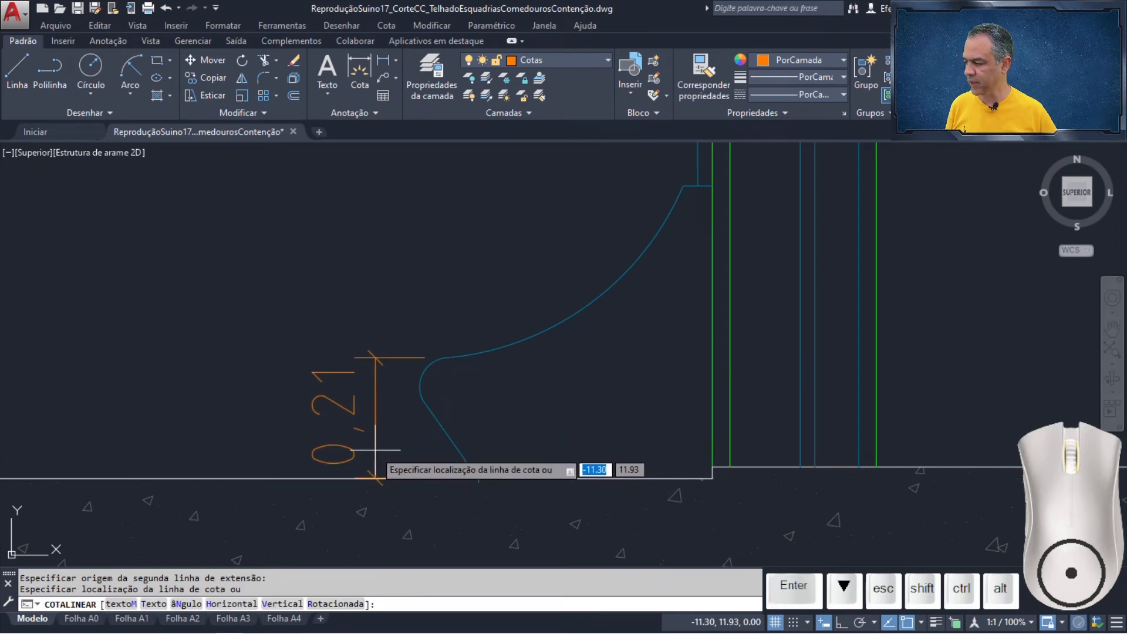
left_click(375, 450)
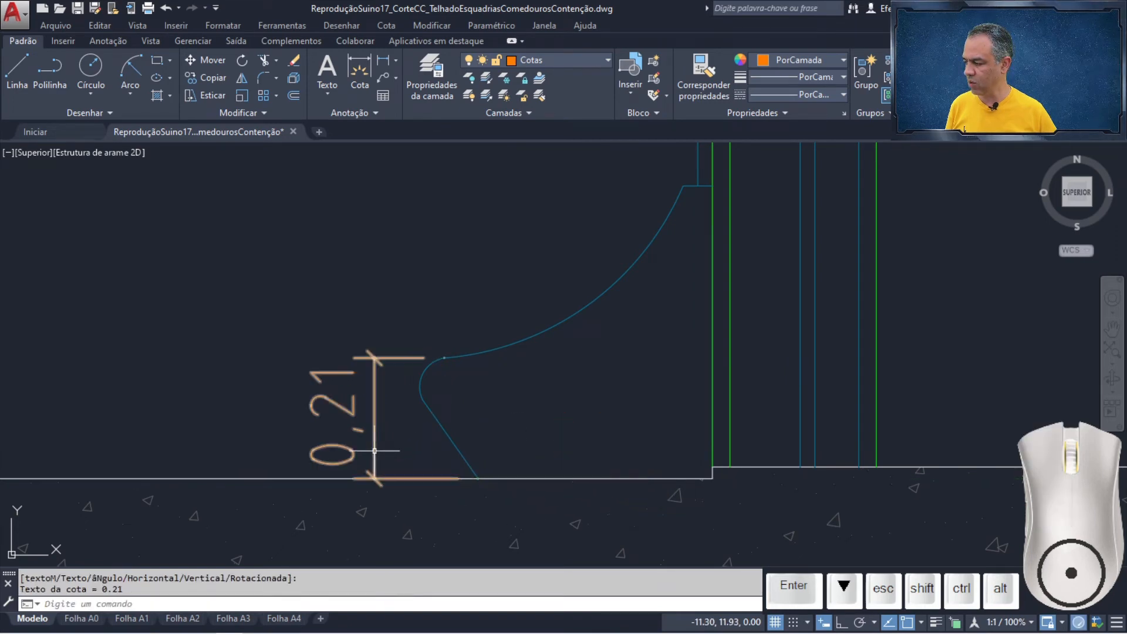
Step: Stretch the lower extension origin of the feeder-lip height dimension onto its dimension line
left_click(444, 478)
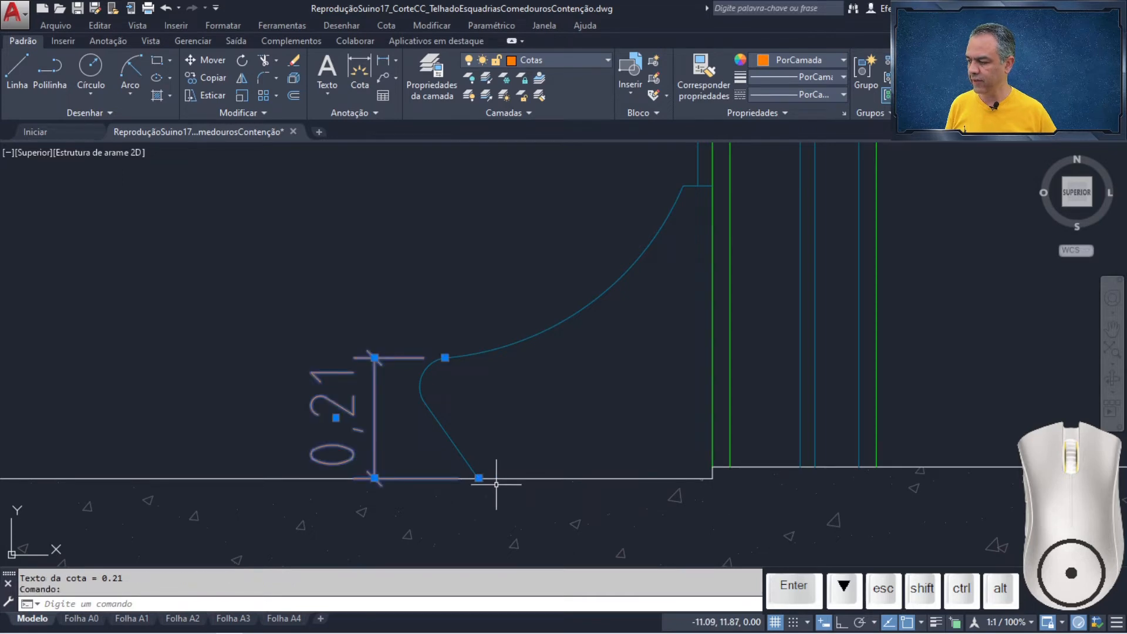
left_click(478, 478)
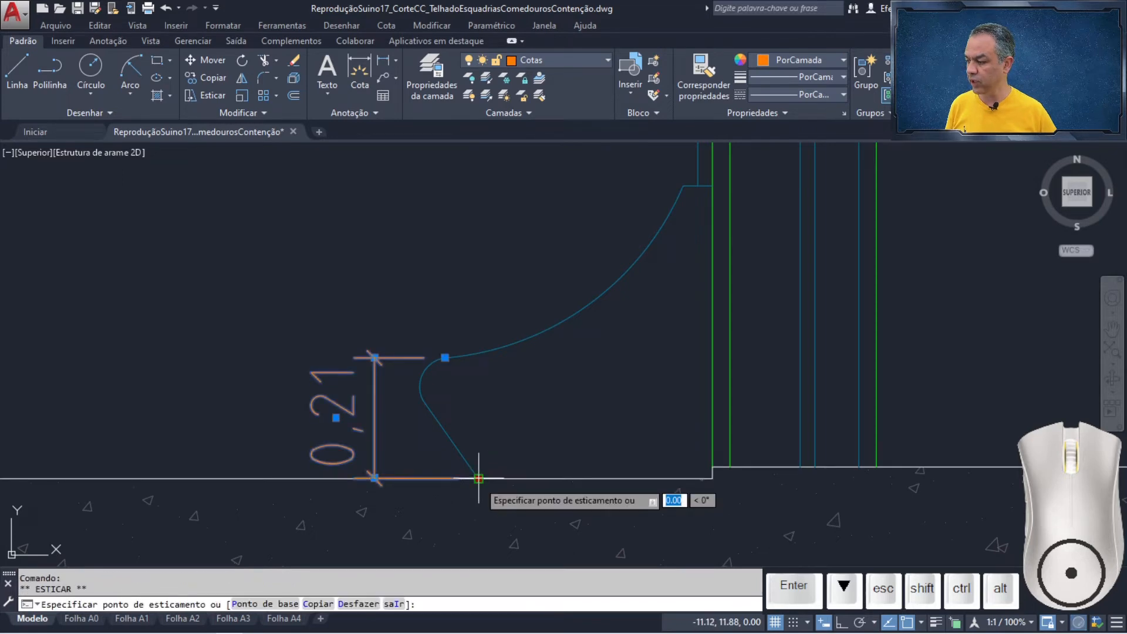
left_click(375, 477)
key("Escape")
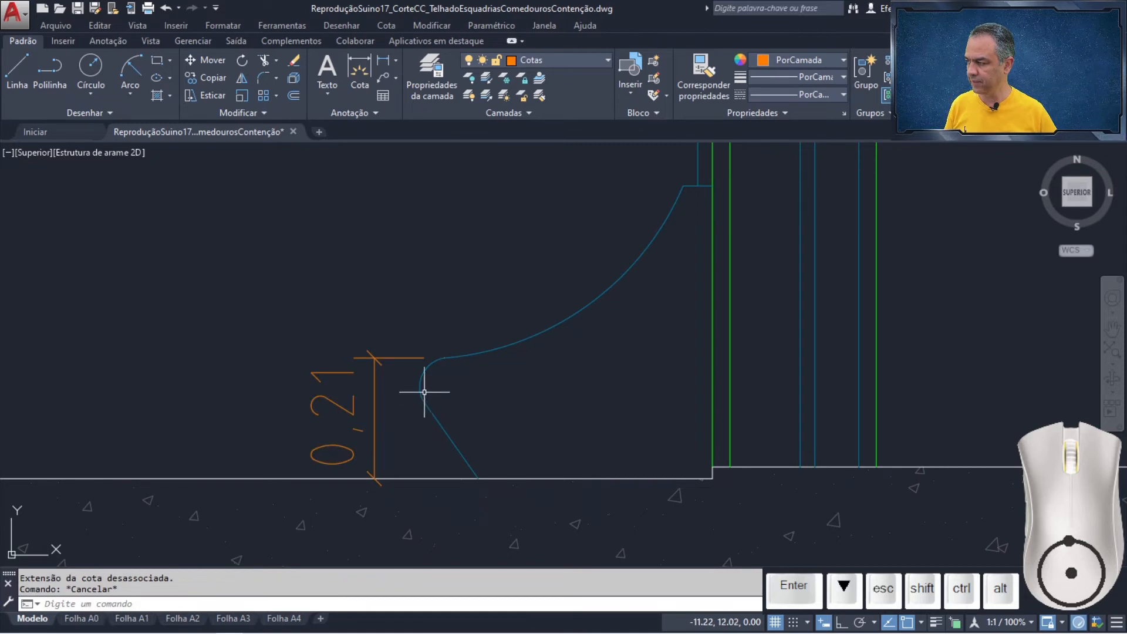
Step: Add a vertical linear dimension from the upper end of the left feeder's curve to its base, placed beyond the lip-height dimension
key("Return")
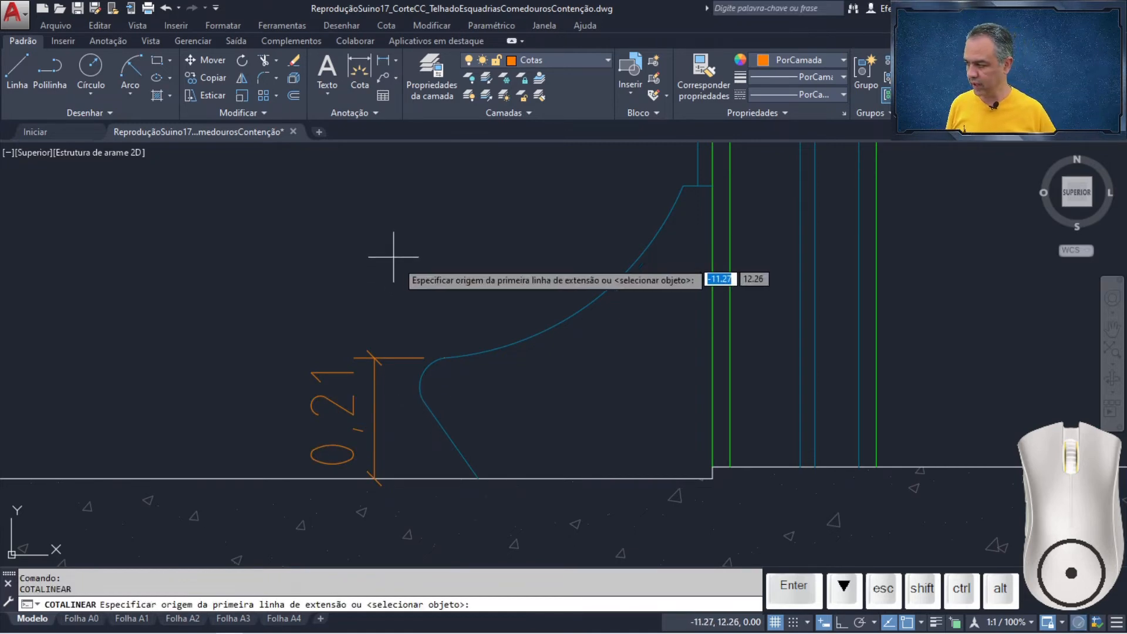
left_click(683, 185)
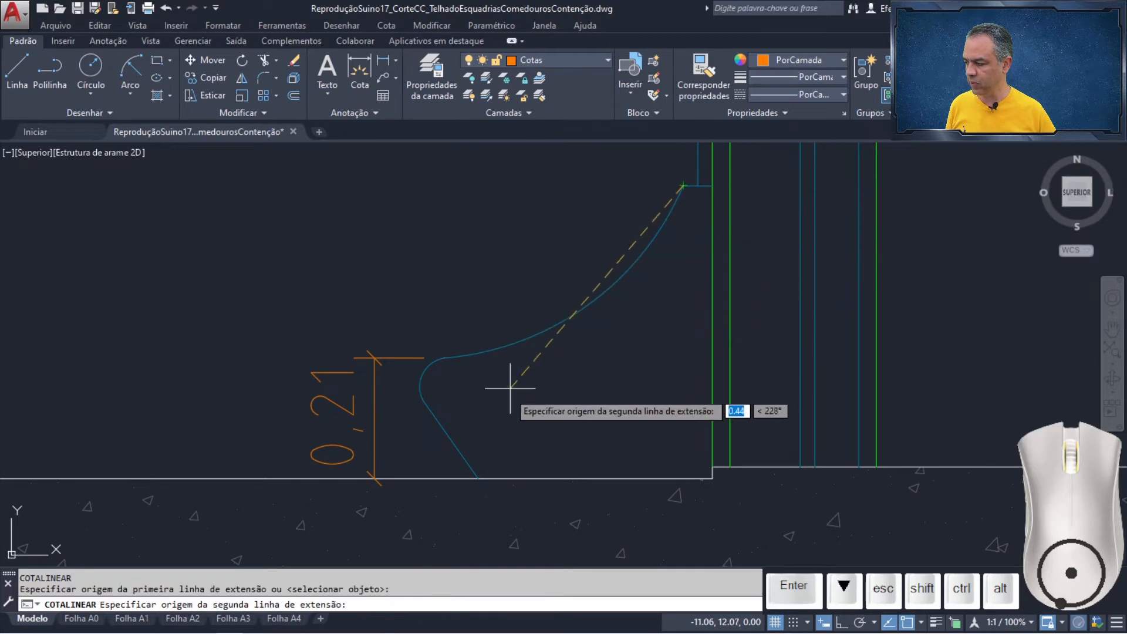
left_click(479, 478)
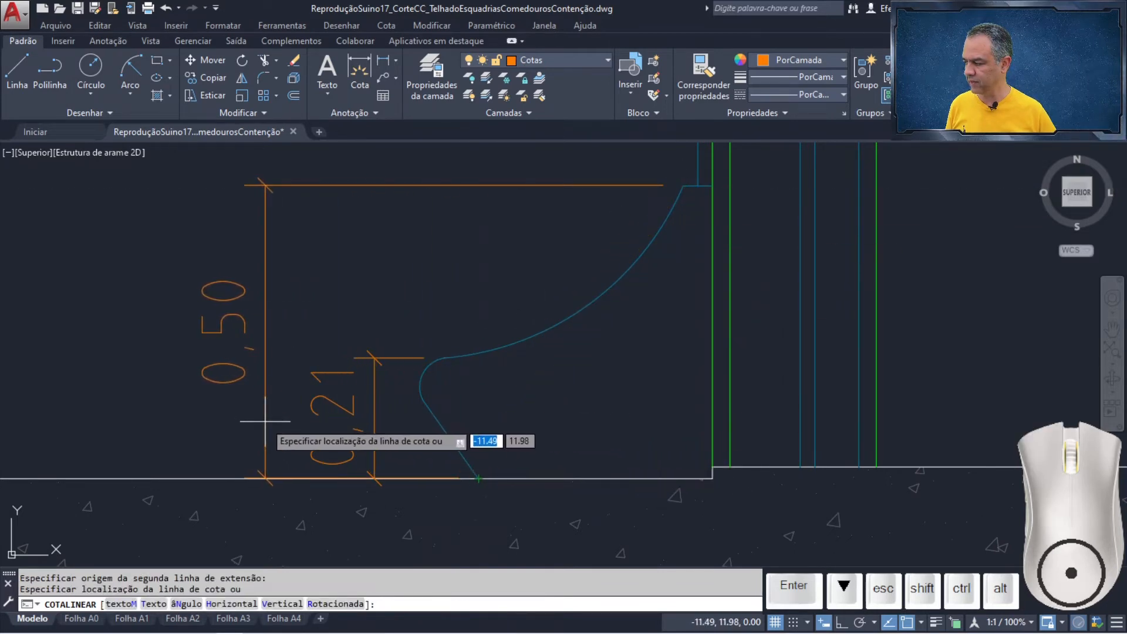
left_click(265, 418)
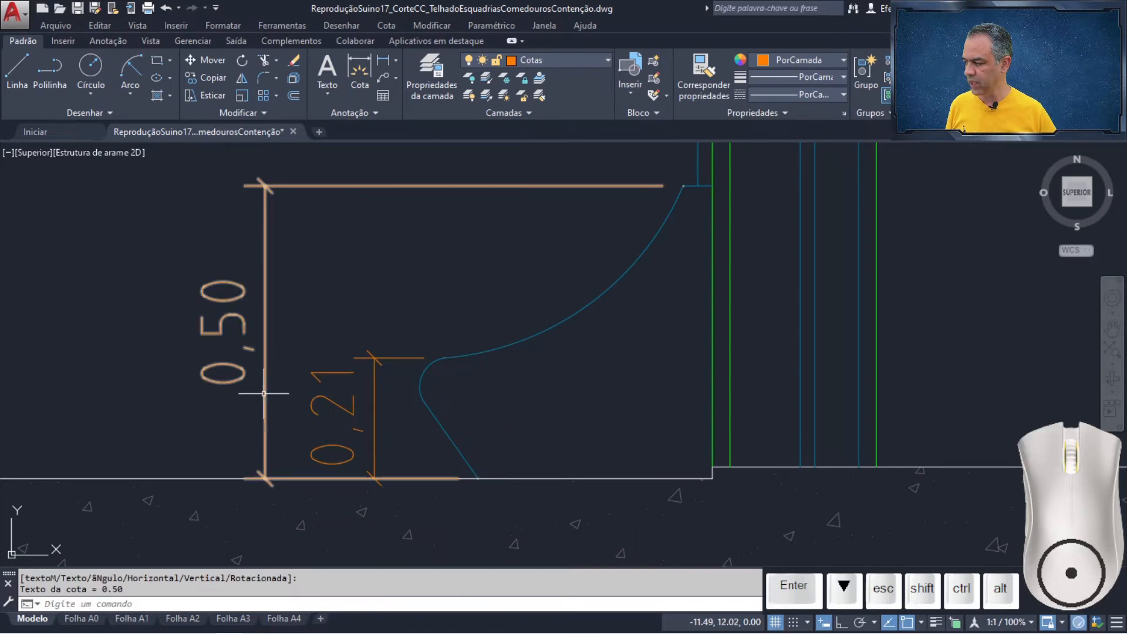
Step: Stretch the lower extension origin of the feeder's overall height dimension onto its dimension line
left_click(265, 395)
left_click(479, 479)
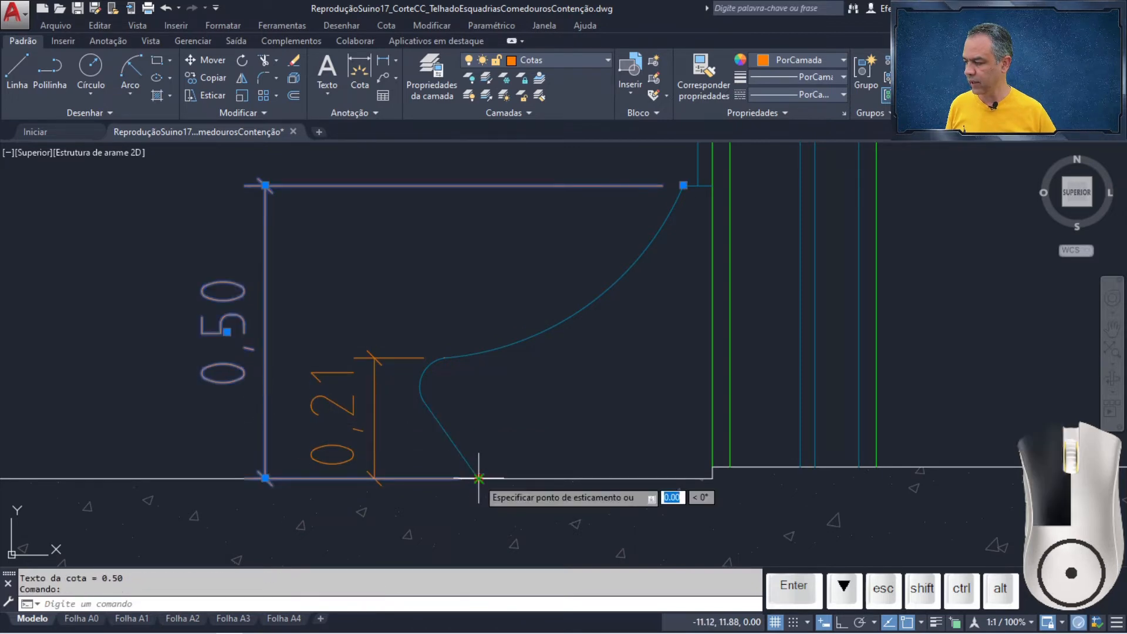
left_click(266, 478)
key("Escape")
Step: Add a vertical linear dimension from the floor to the top of the double door's frame, placed inside the left door leaf
scroll(374, 356, "down", 4)
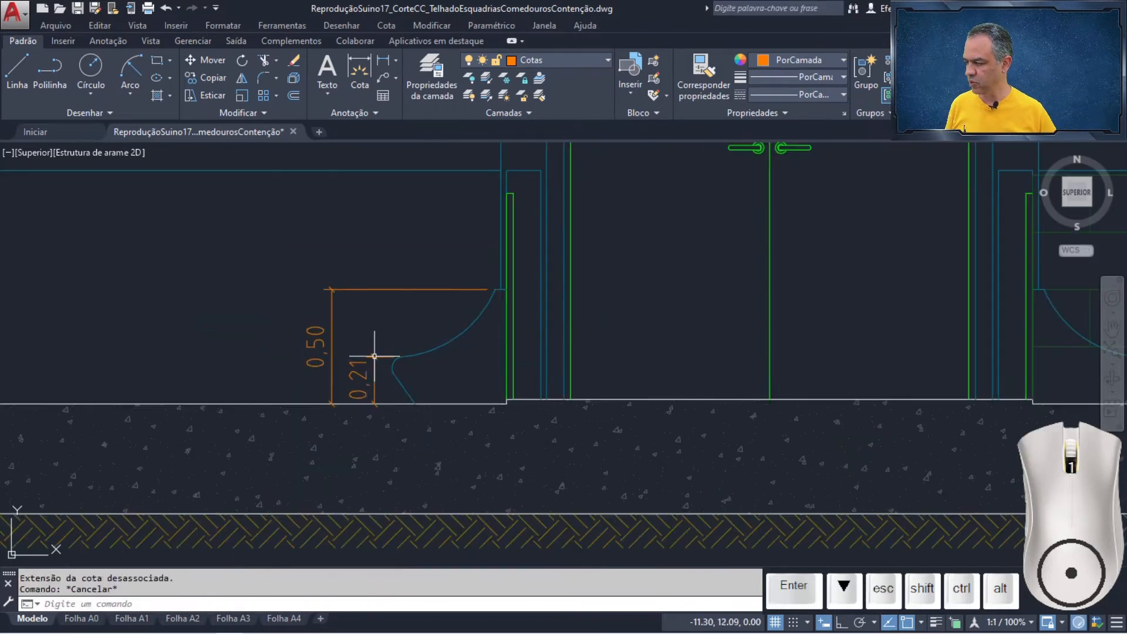
mouse_move(674, 319)
middle_mouse_down()
mouse_move(599, 350)
mouse_move(430, 456)
mouse_move(413, 481)
middle_mouse_up()
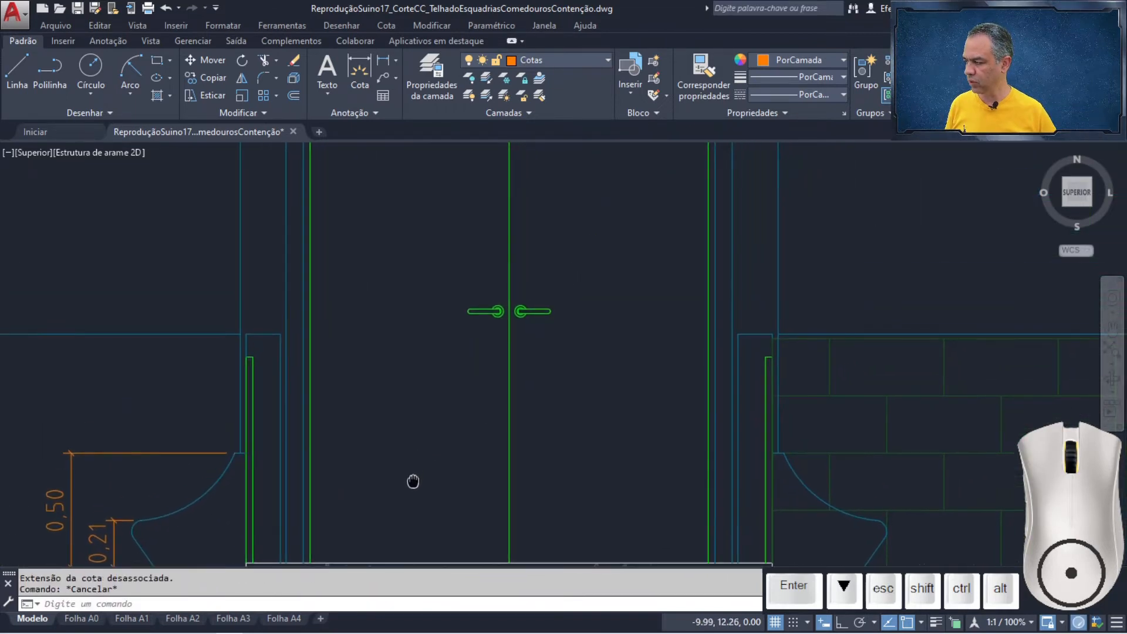
scroll(413, 479, "down", 2)
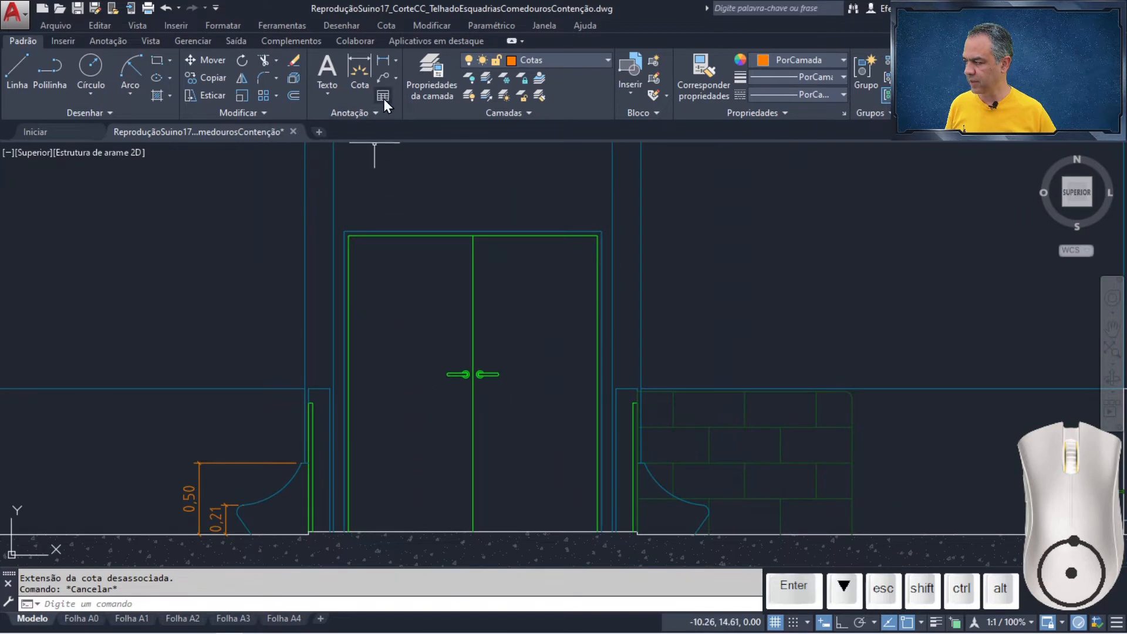
left_click(385, 62)
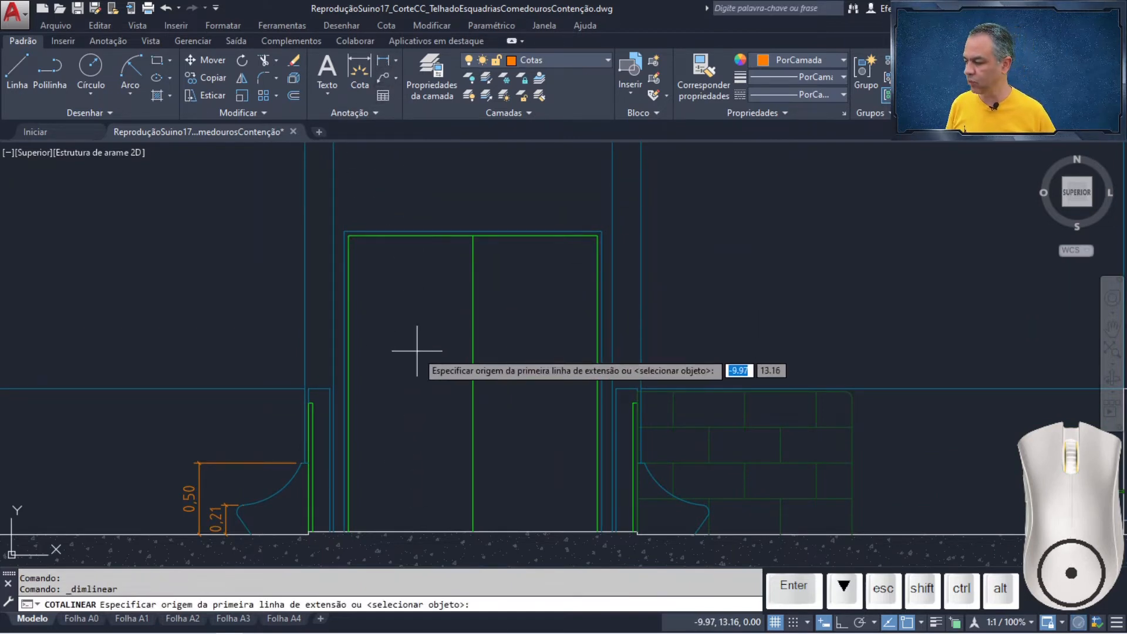
left_click(349, 531)
scroll(344, 223, "up", 4)
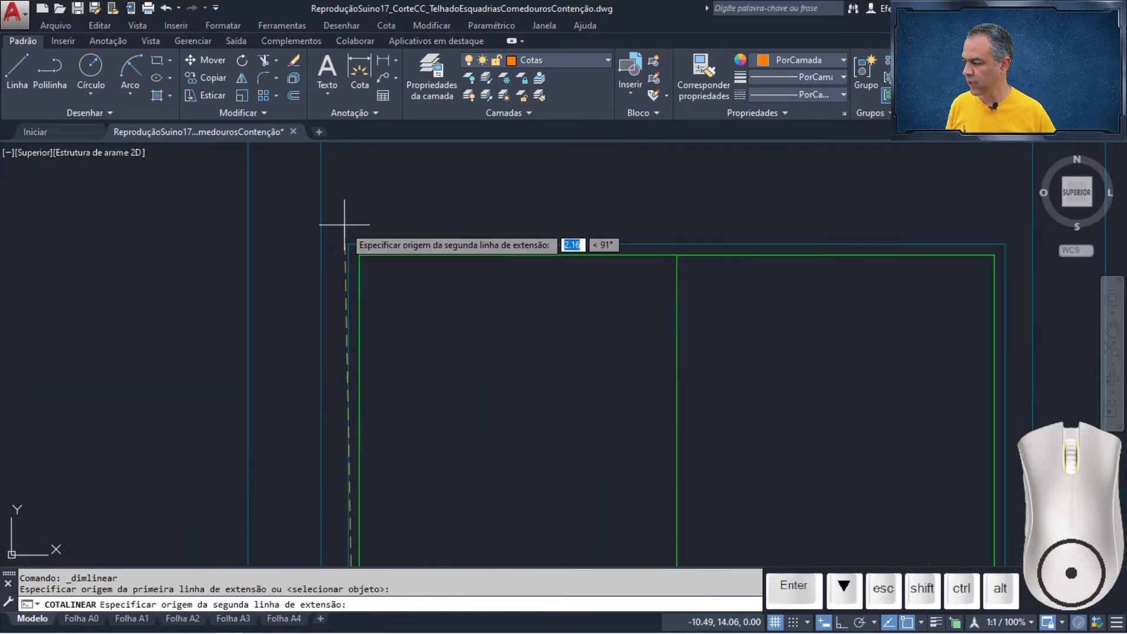
left_click(348, 244)
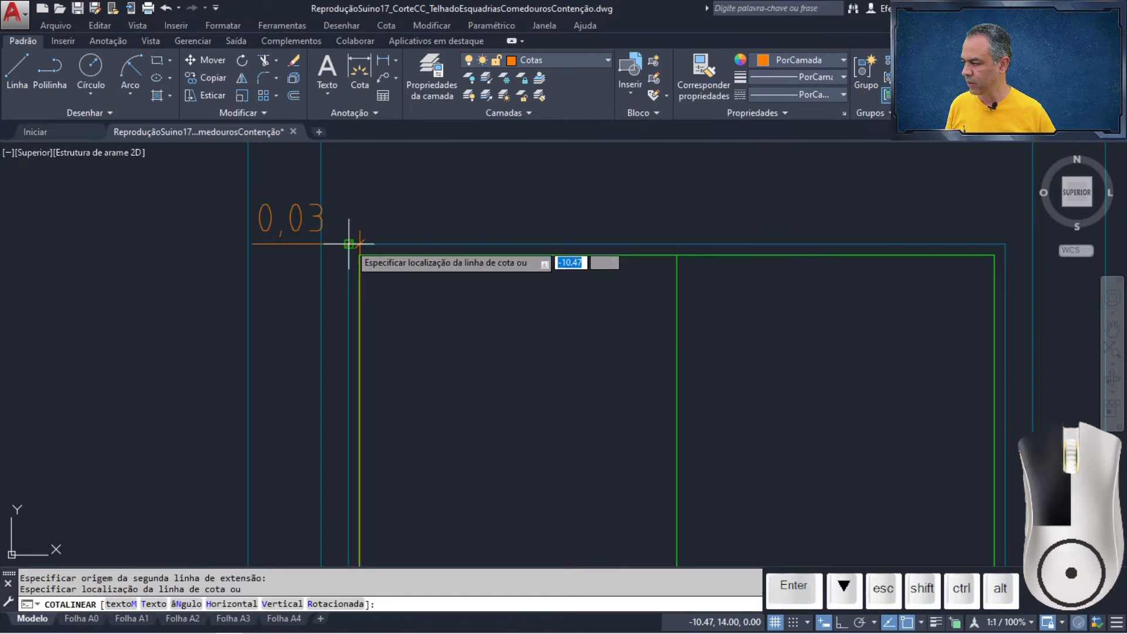
scroll(411, 355, "down", 2)
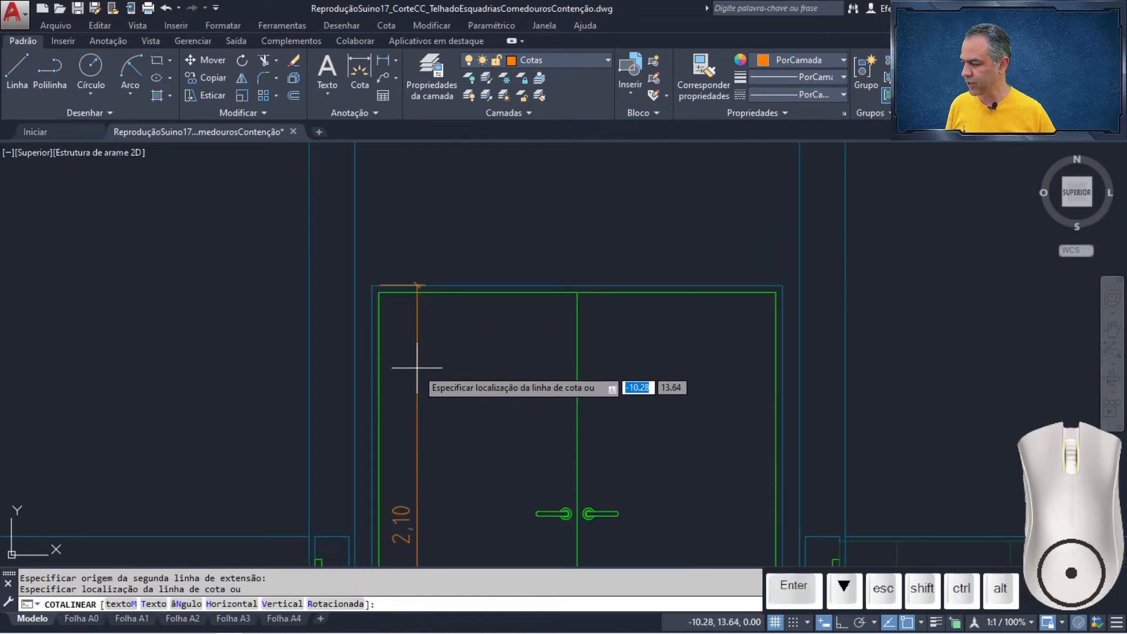
left_click(416, 360)
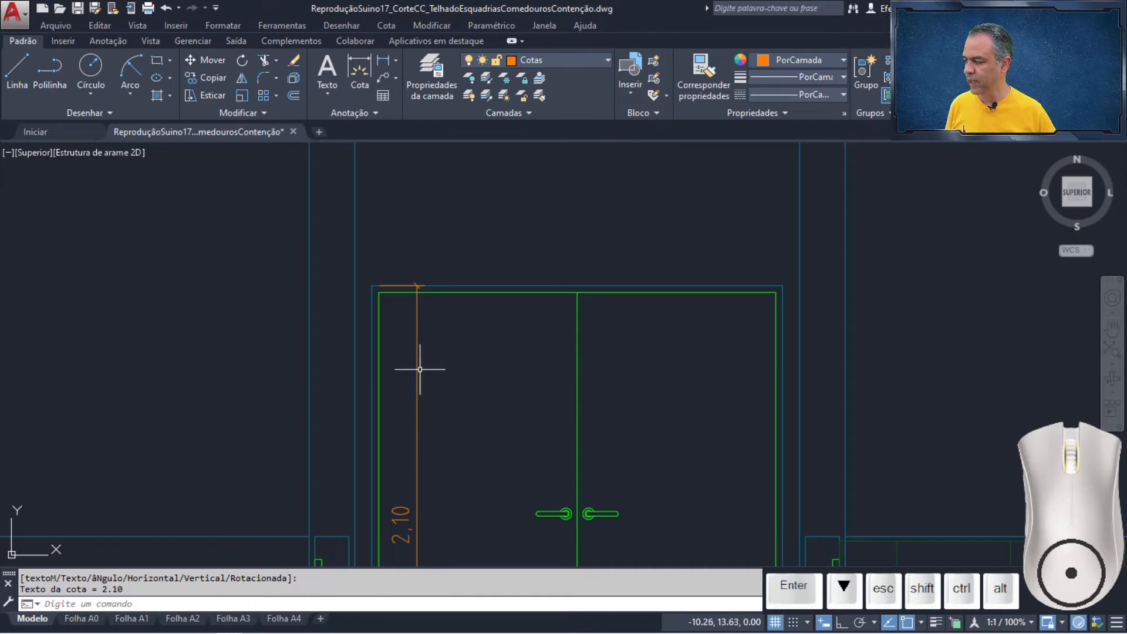
Step: Stretch the upper and lower extension origins of the door-height dimension onto its dimension line
left_click(417, 456)
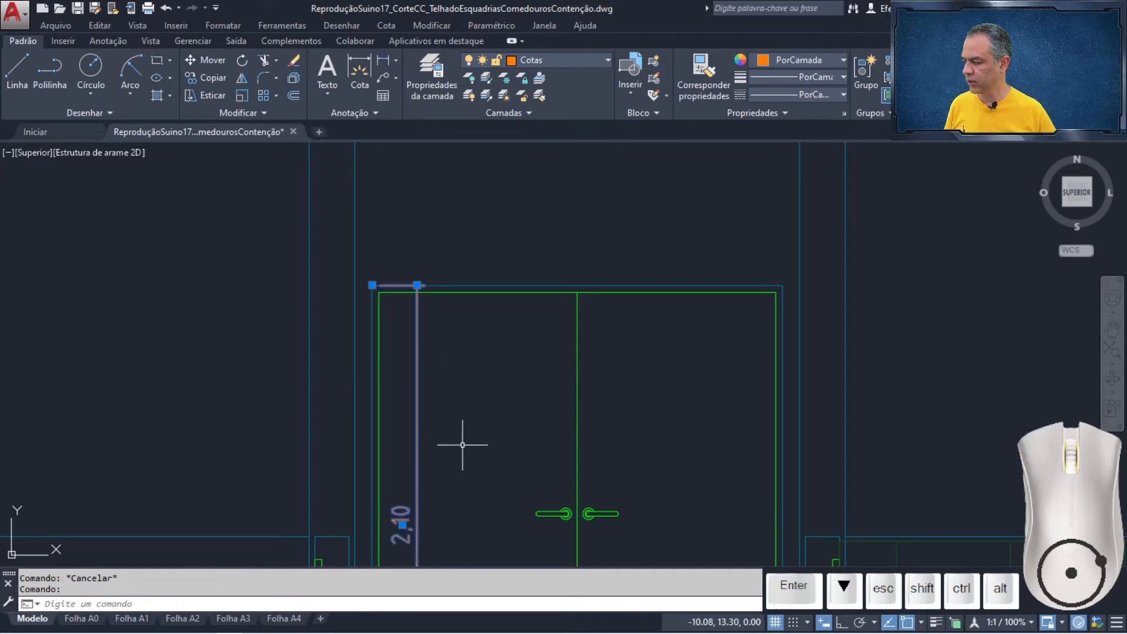
left_click(372, 285)
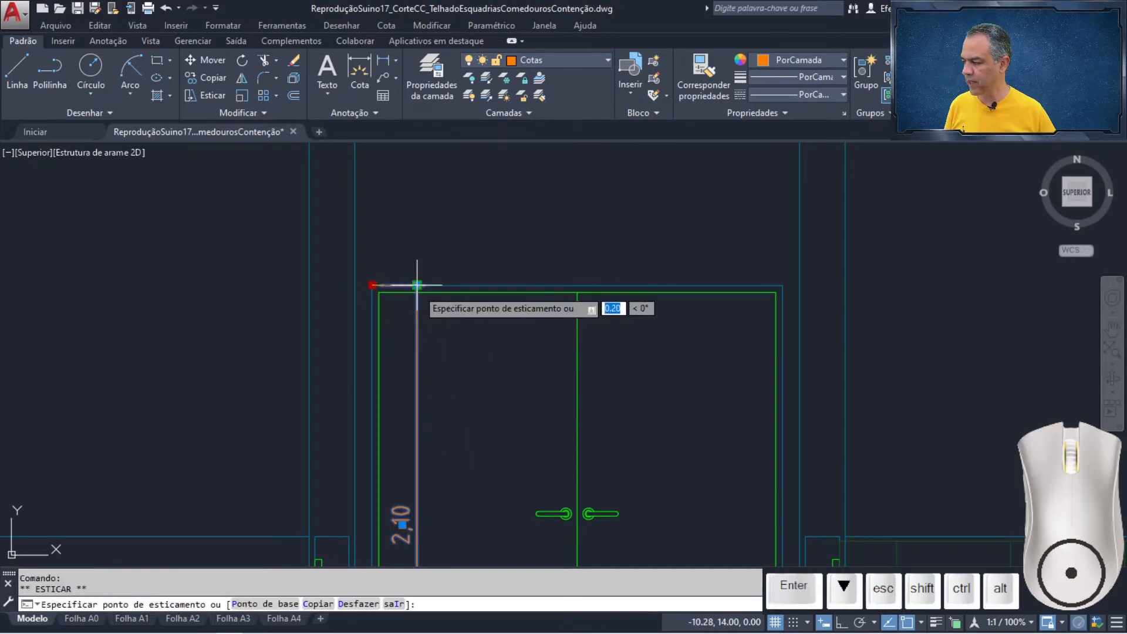
left_click(417, 285)
middle_click_drag(483, 420, 503, 151)
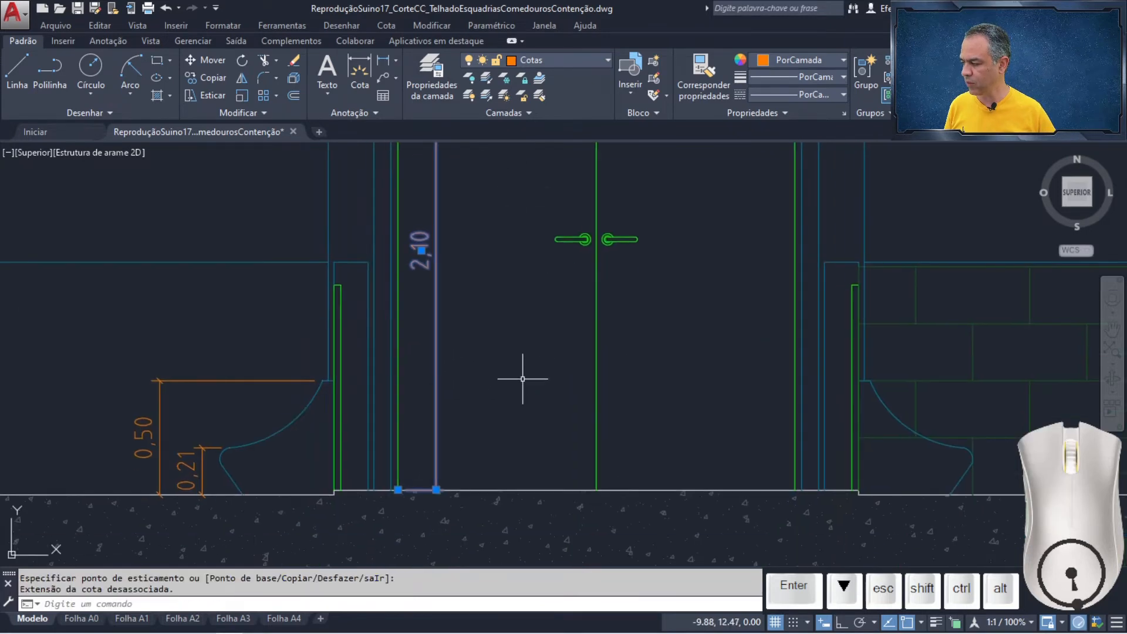
scroll(498, 423, "up", 2)
left_click(337, 528)
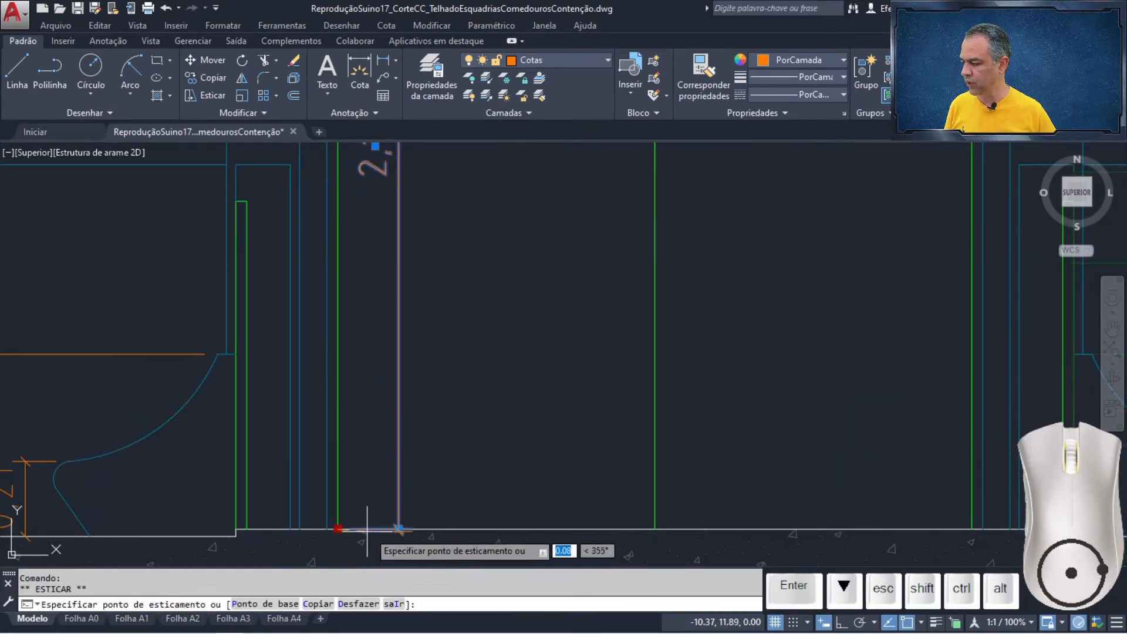
left_click(399, 529)
key("Escape")
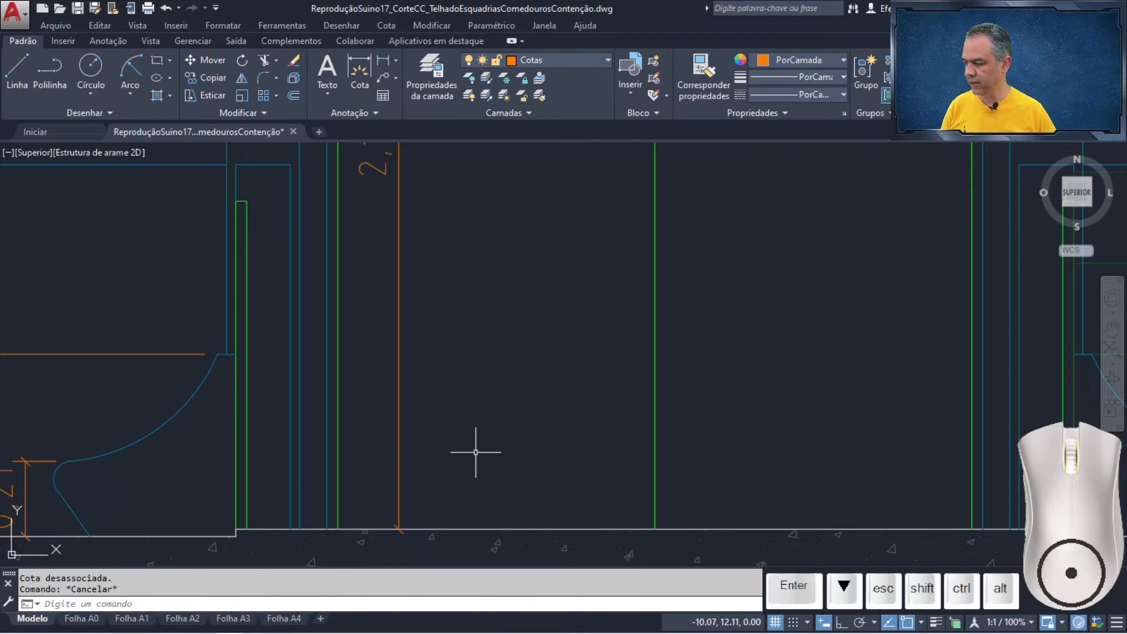
Step: Continue the door-height dimension upward from the frame's top to the beam's underside at the left inner column
scroll(468, 317, "down", 3)
middle_click_drag(479, 214, 414, 446)
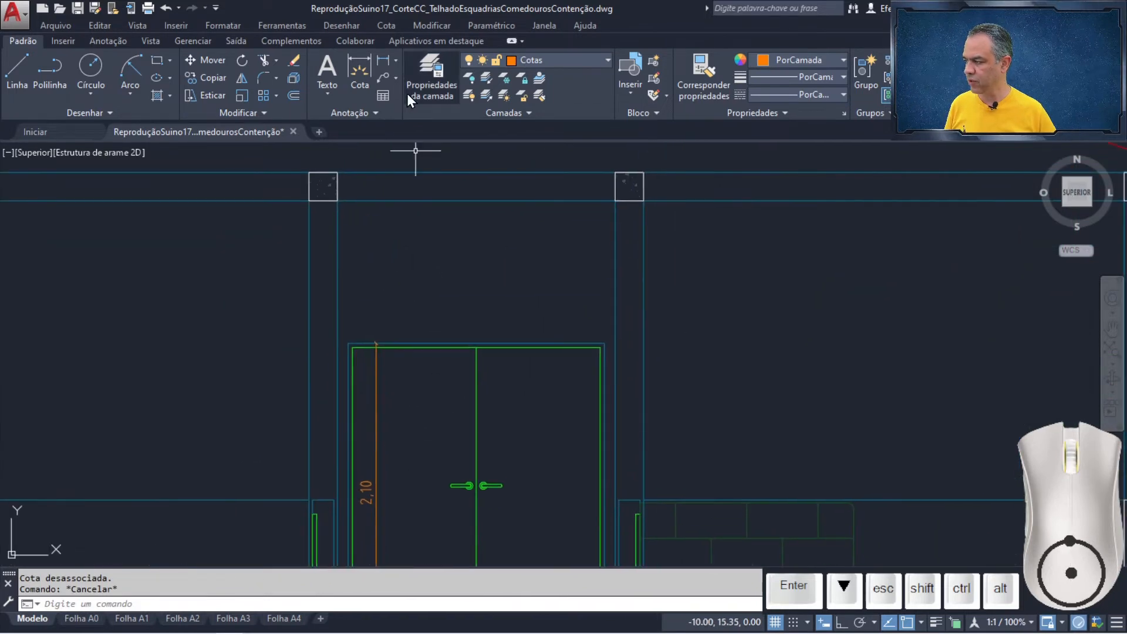
left_click(386, 25)
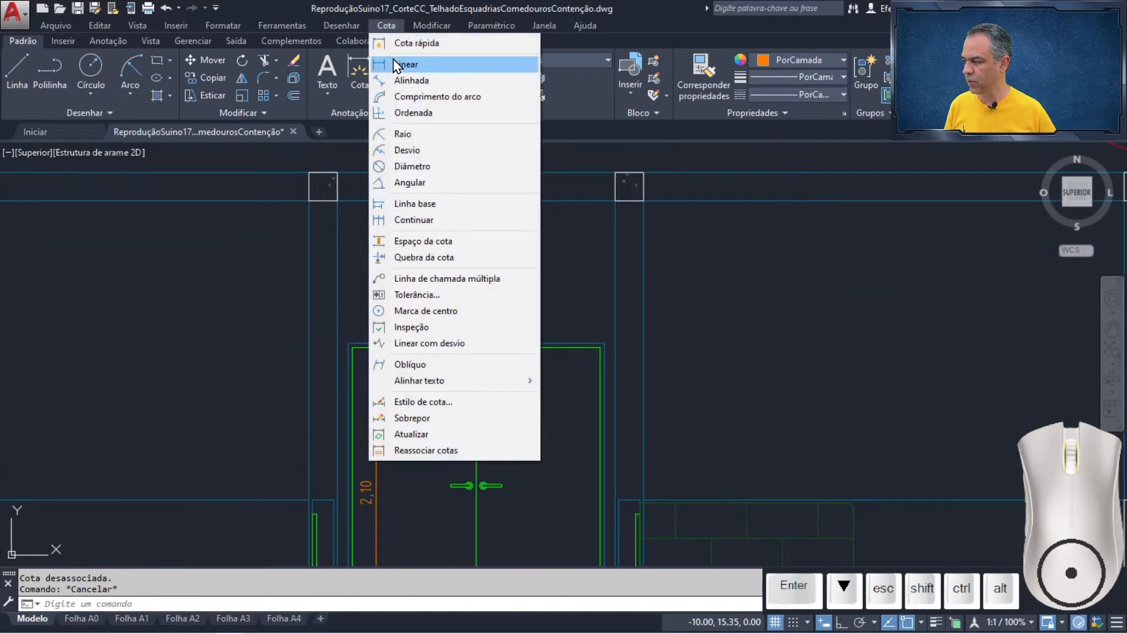
left_click(426, 220)
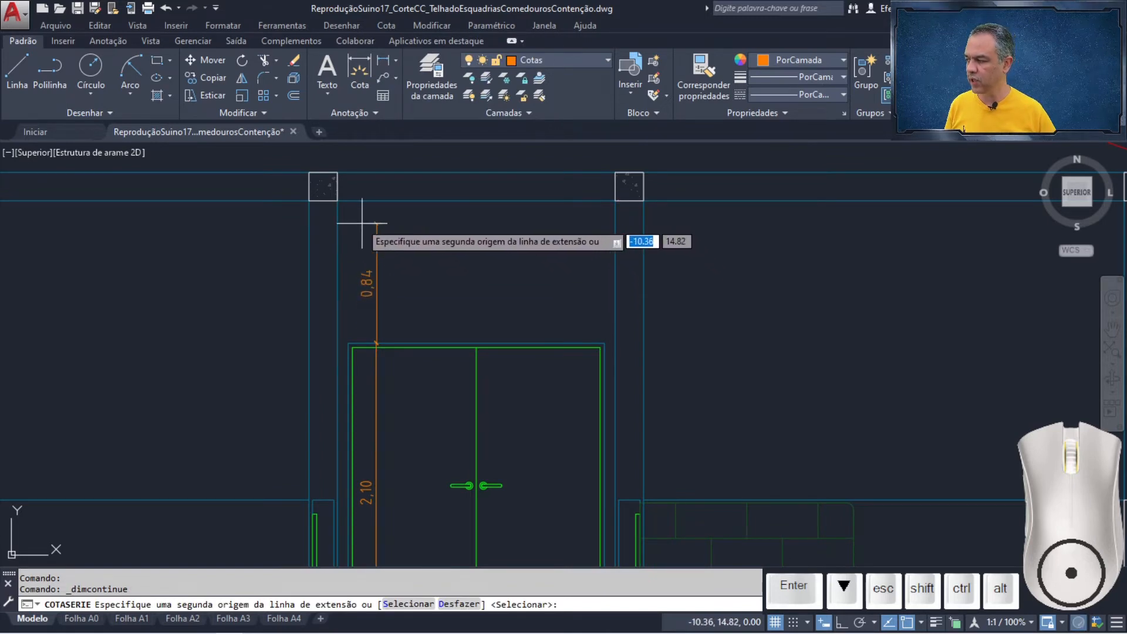
left_click(338, 200)
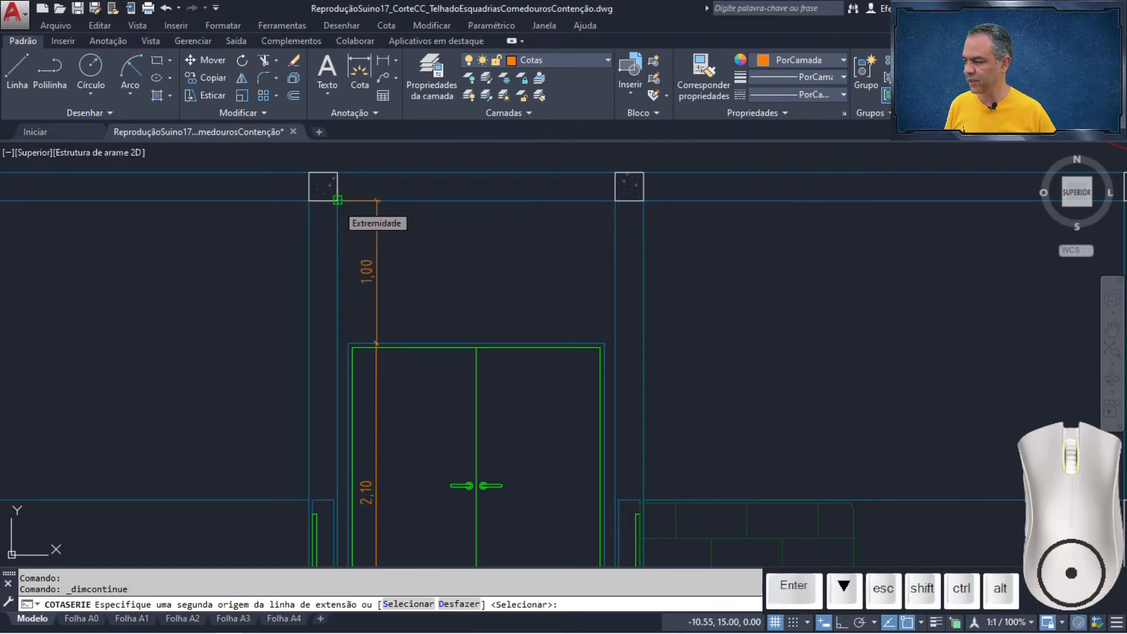
key("Return")
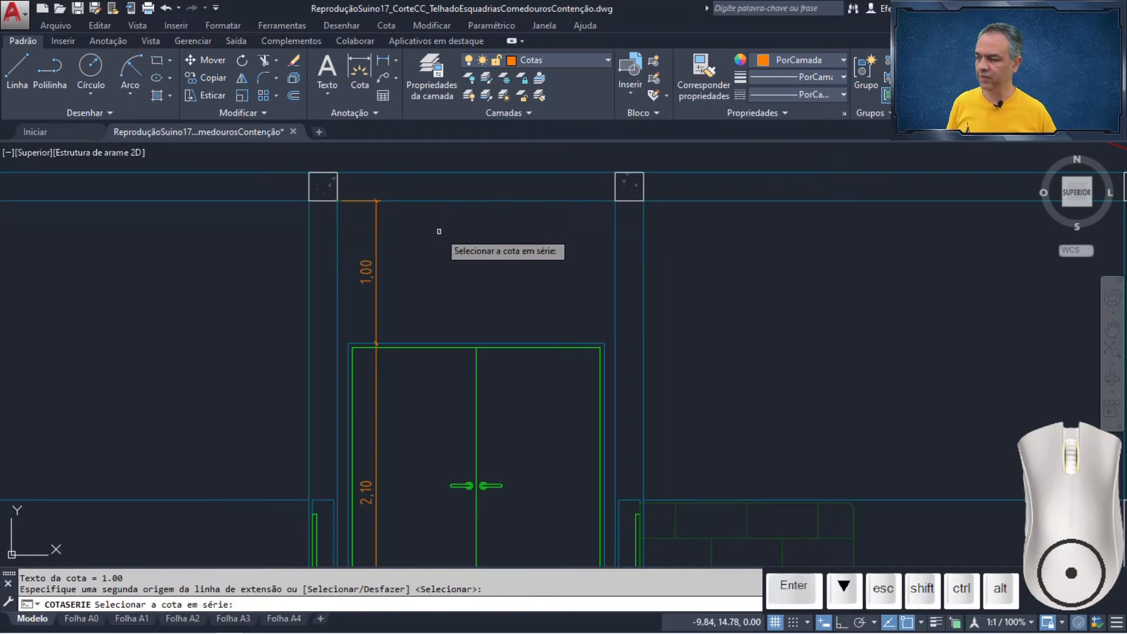
key("Return")
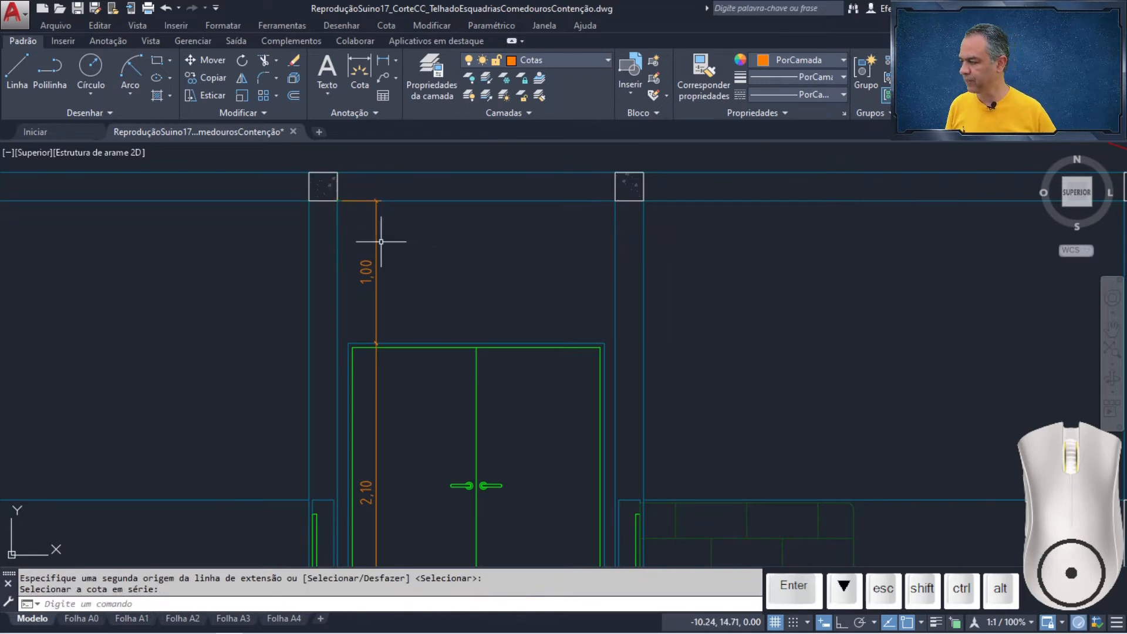
Step: Stretch the upper extension origin of the door-to-beam dimension onto its dimension line
left_click(375, 238)
scroll(338, 200, "up", 4)
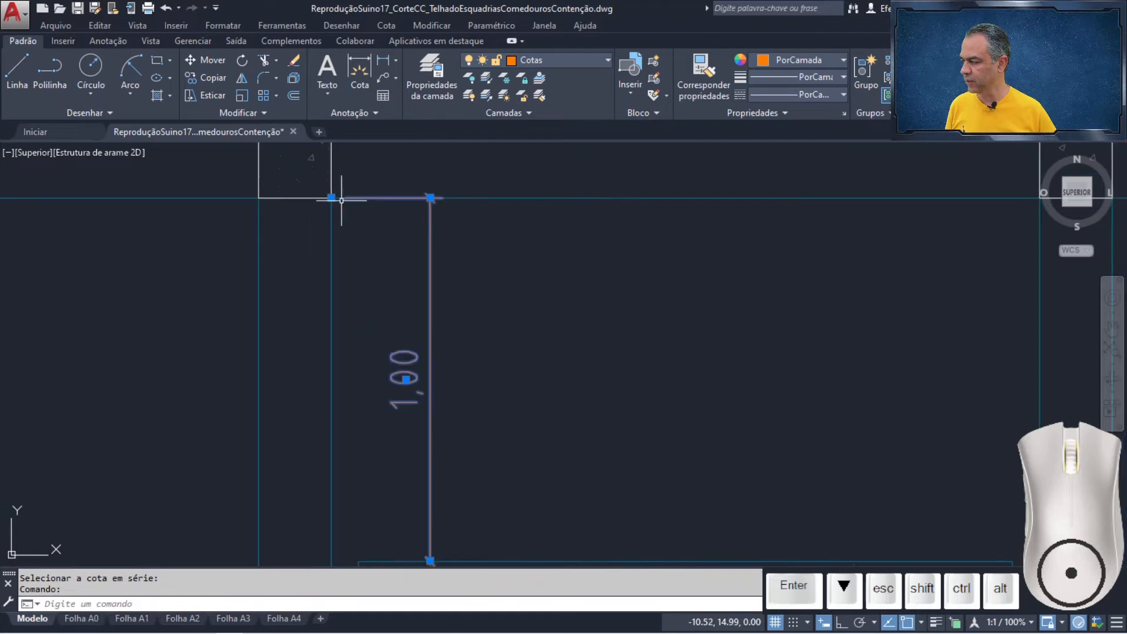
left_click(331, 197)
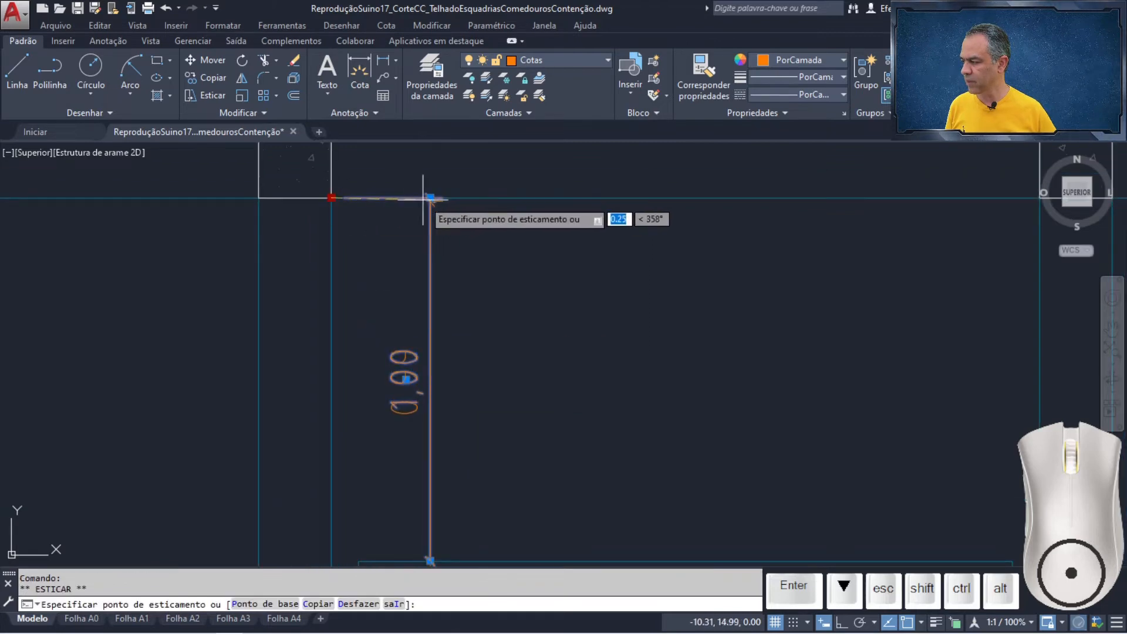
Step: Add an overall vertical linear dimension from the floor at the door to the beam's underside, placed beside the stacked door dimensions
left_click(383, 61)
scroll(529, 317, "down", 3)
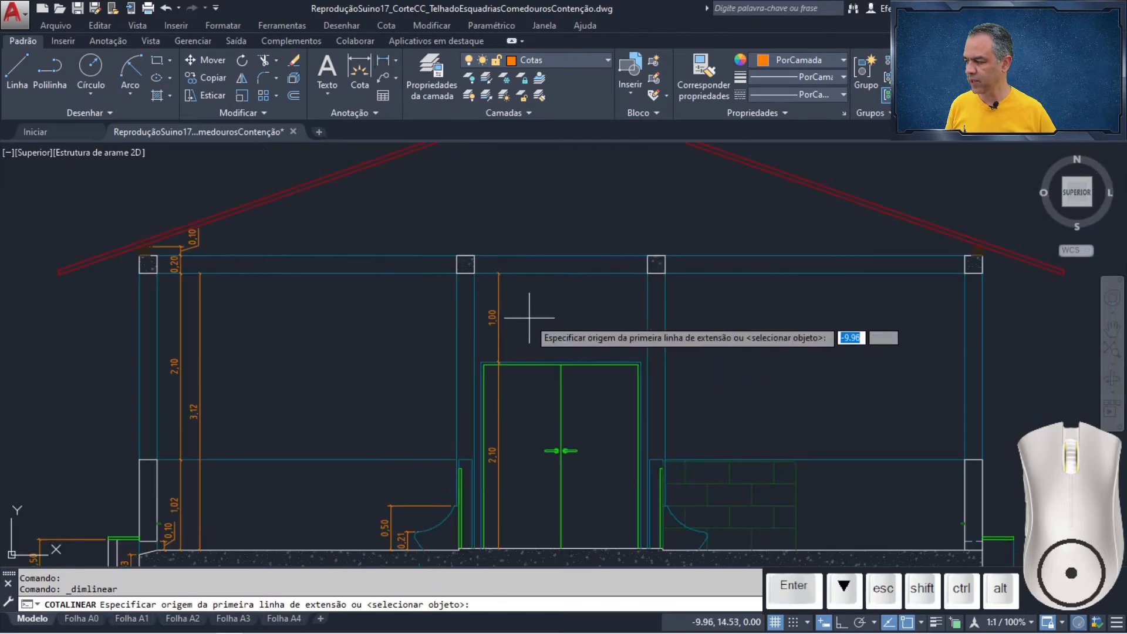
middle_click_drag(529, 318, 410, 201)
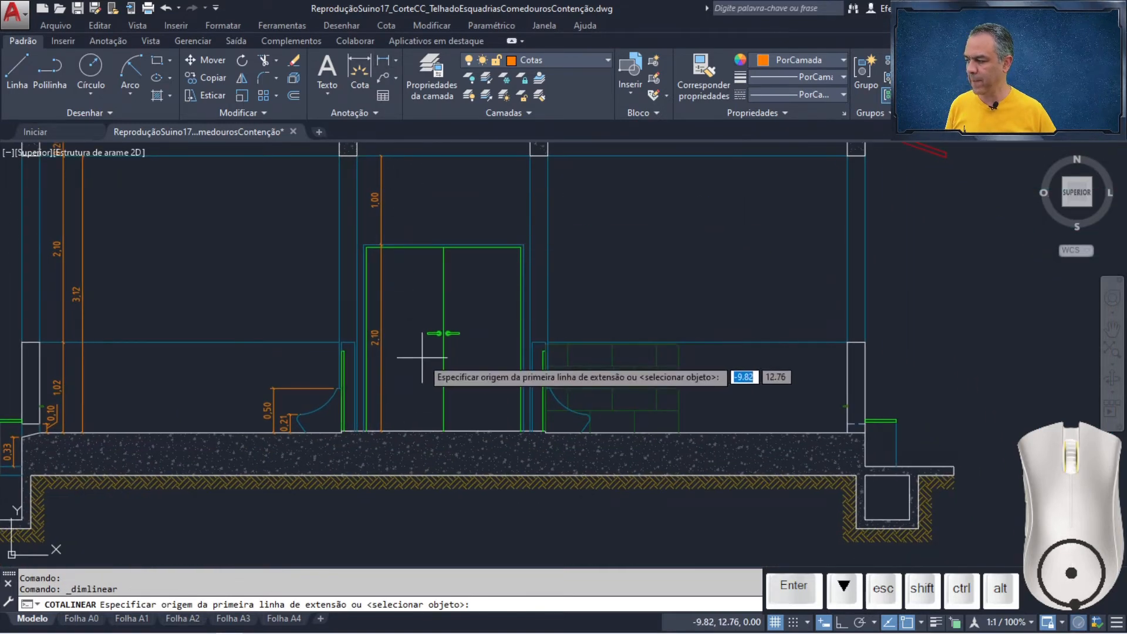
scroll(394, 390, "up", 2)
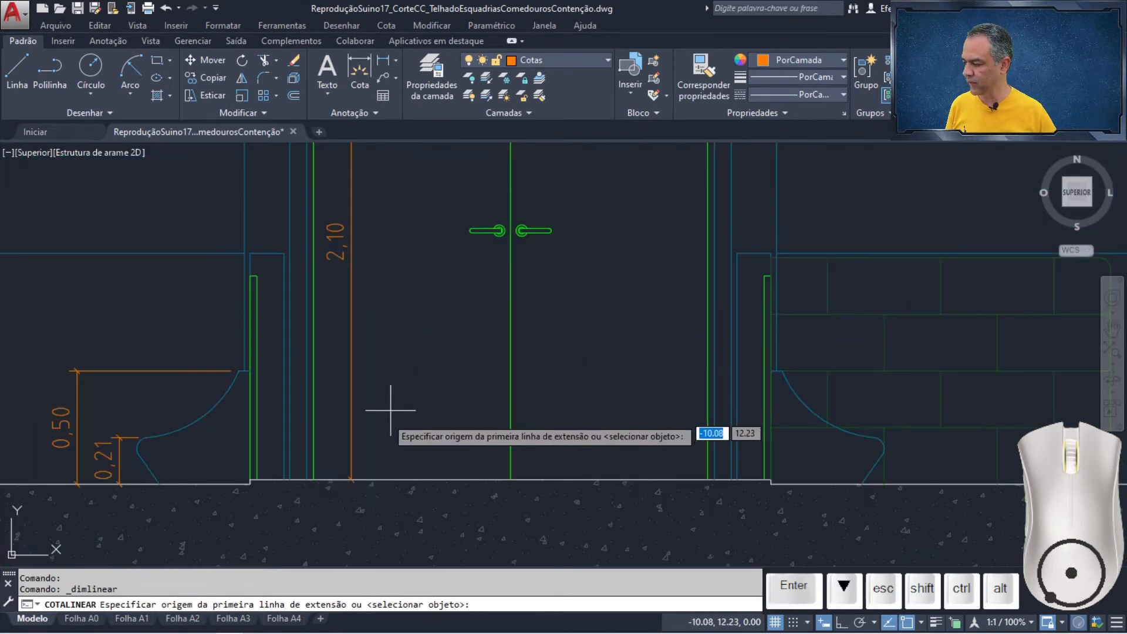
left_click(325, 482)
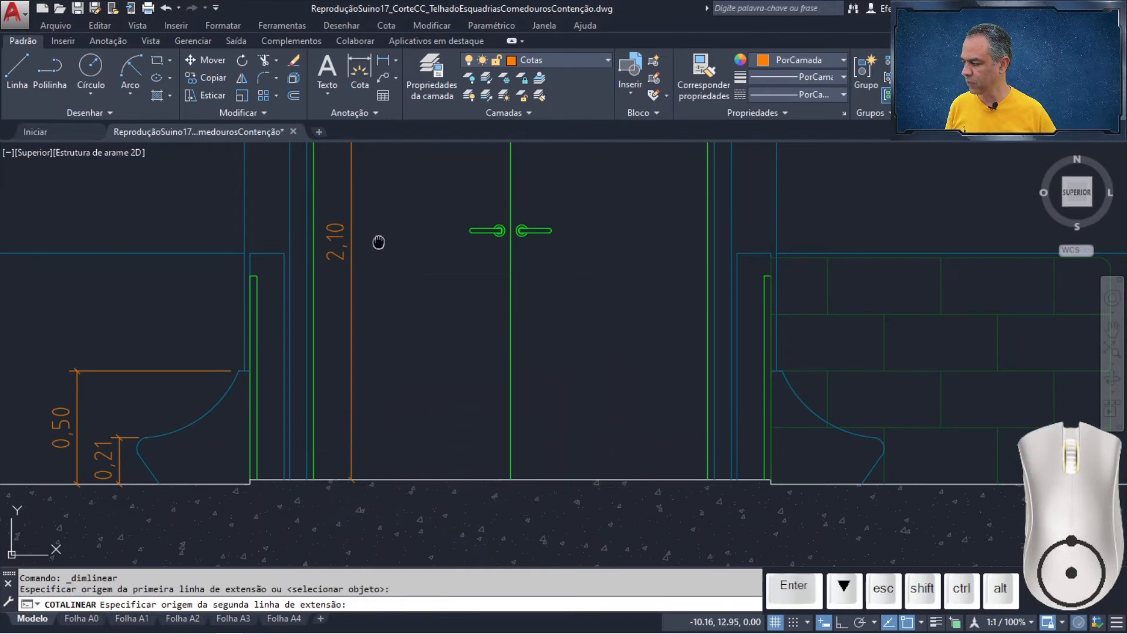
middle_click_drag(379, 243, 390, 238)
middle_click_drag(352, 310, 291, 439)
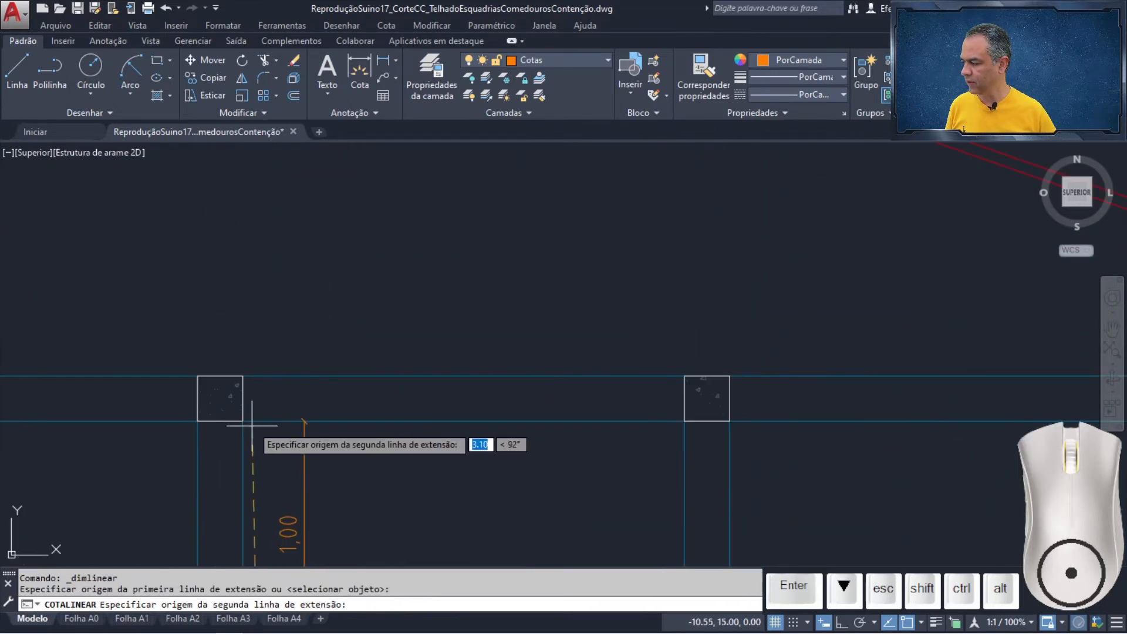
left_click(252, 427)
scroll(365, 465, "down", 2)
middle_click_drag(364, 465, 324, 187)
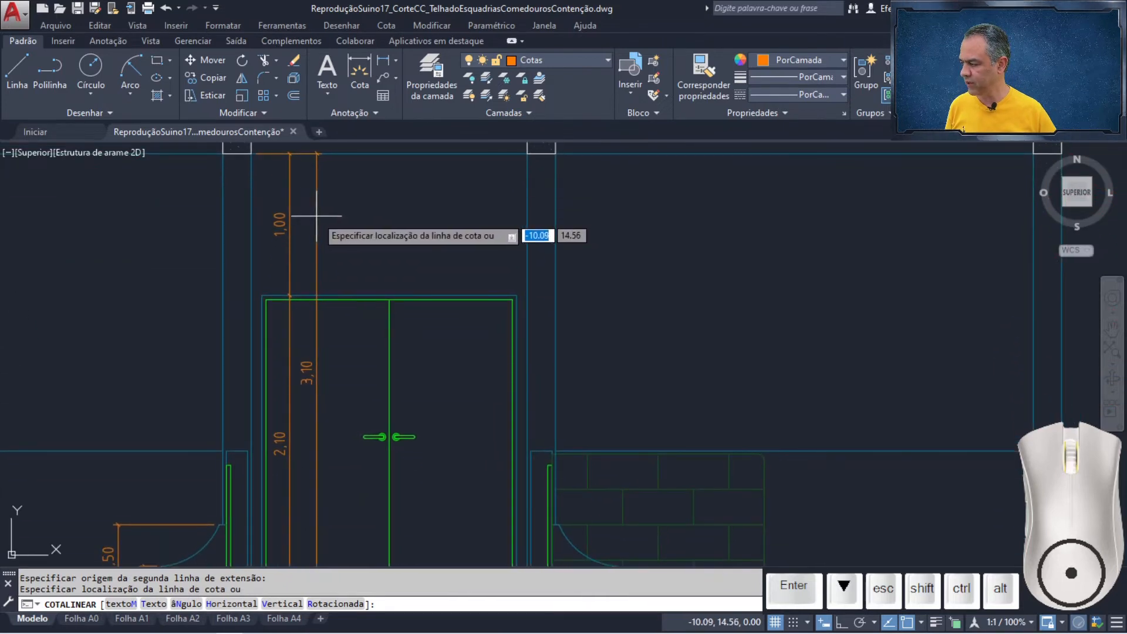
left_click(317, 216)
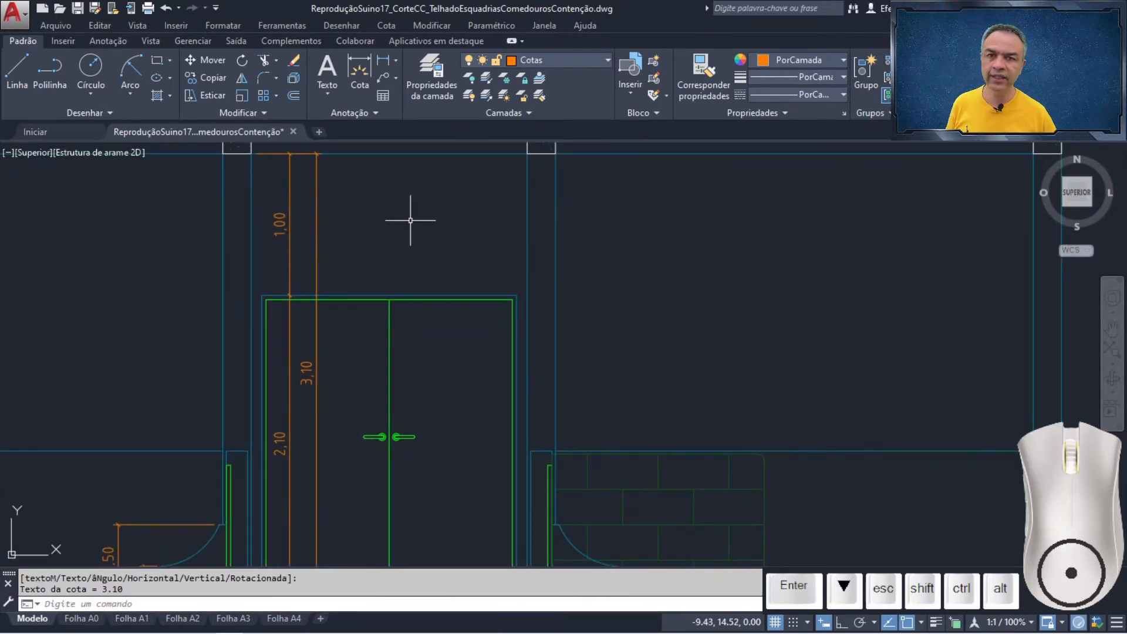
Step: Stretch the upper and lower extension origins of the overall floor-to-beam dimension at the door onto its dimension line
left_click(317, 240)
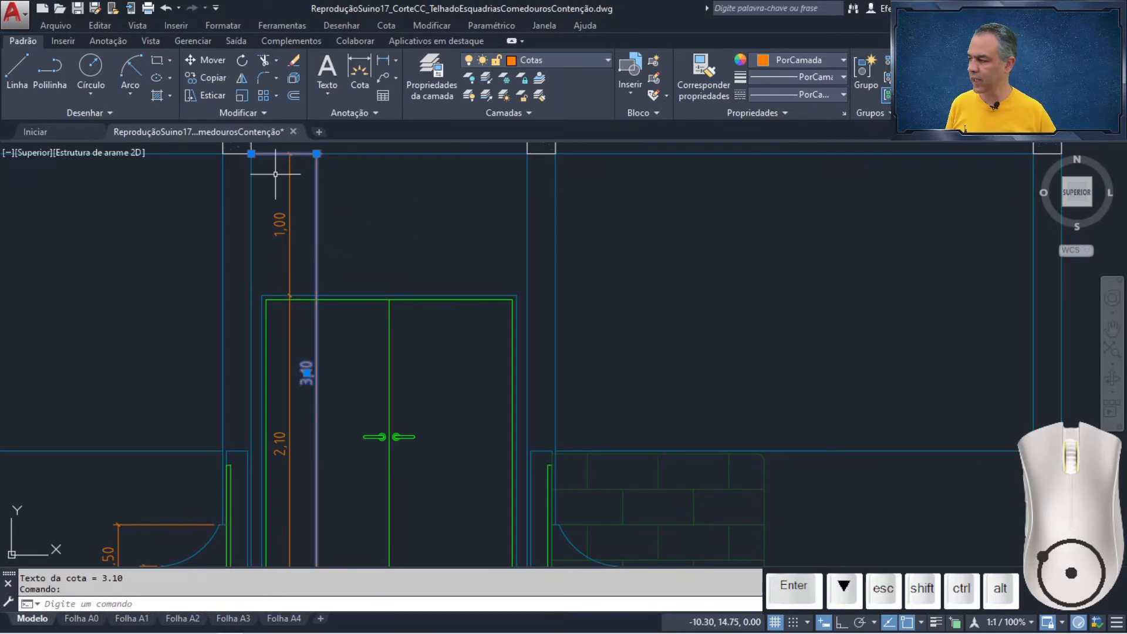
left_click(251, 154)
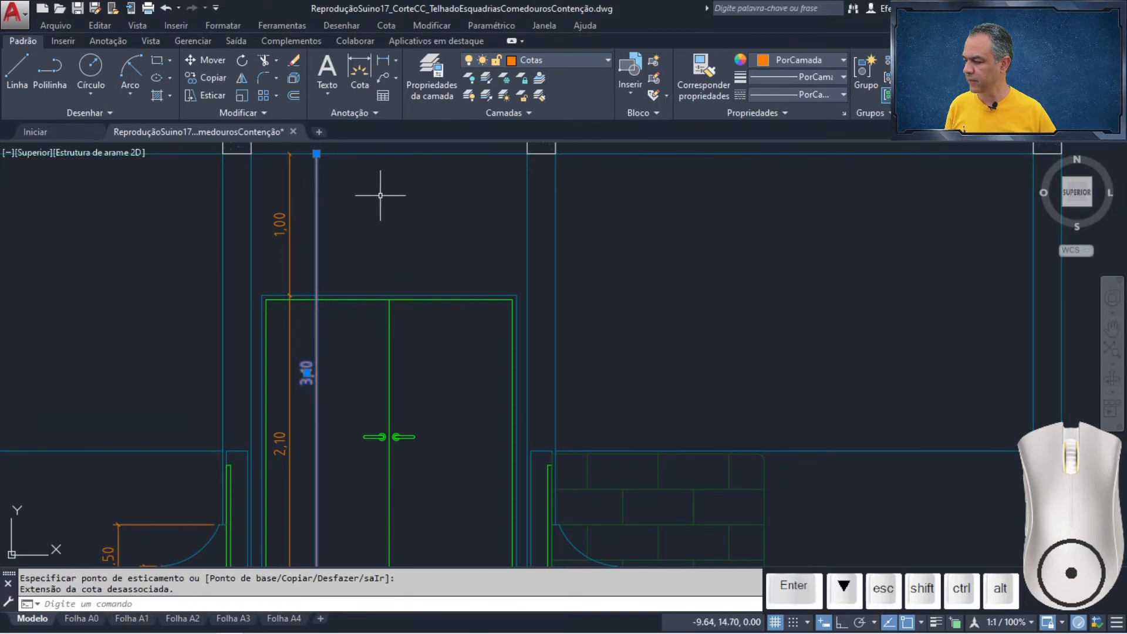
scroll(393, 335, "down", 2)
middle_click_drag(384, 365, 387, 186)
scroll(330, 311, "up", 8)
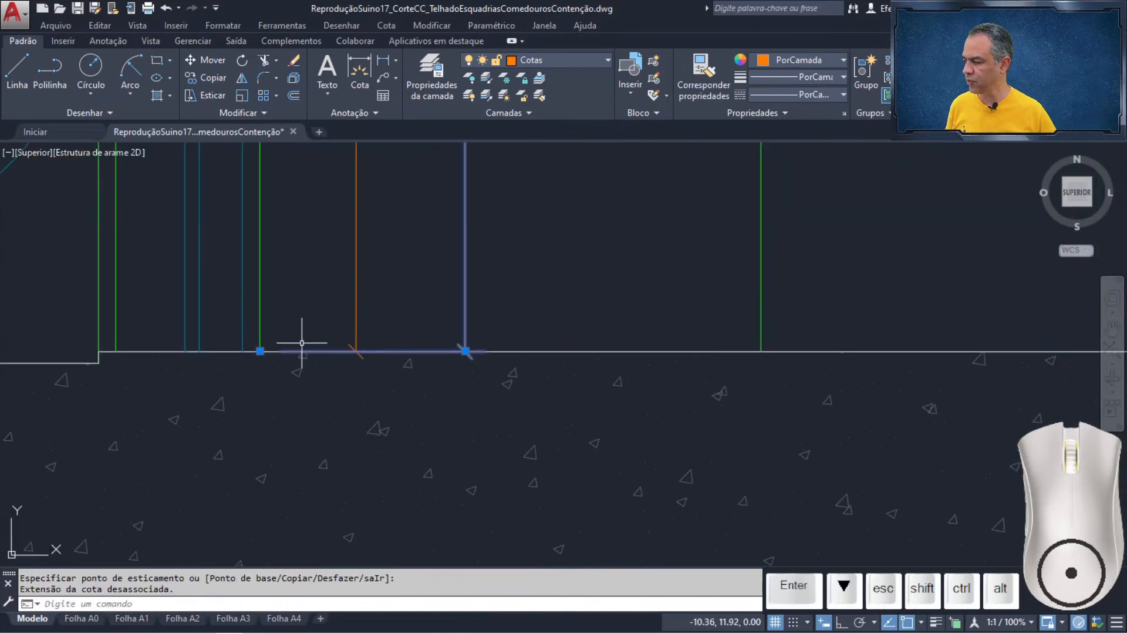
left_click(260, 351)
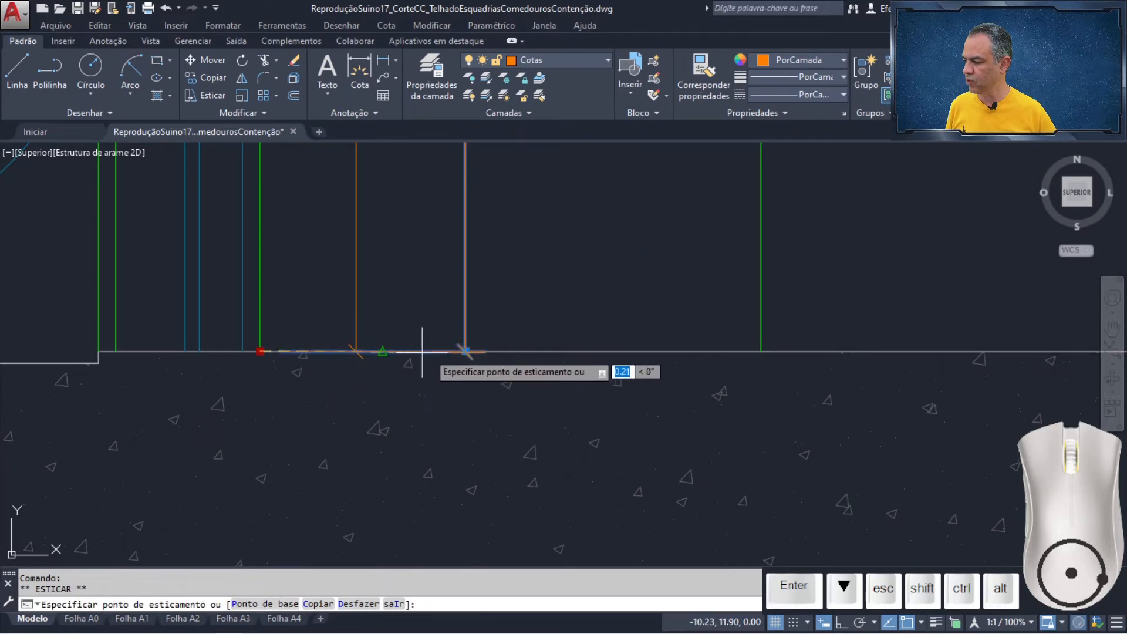
left_click(466, 351)
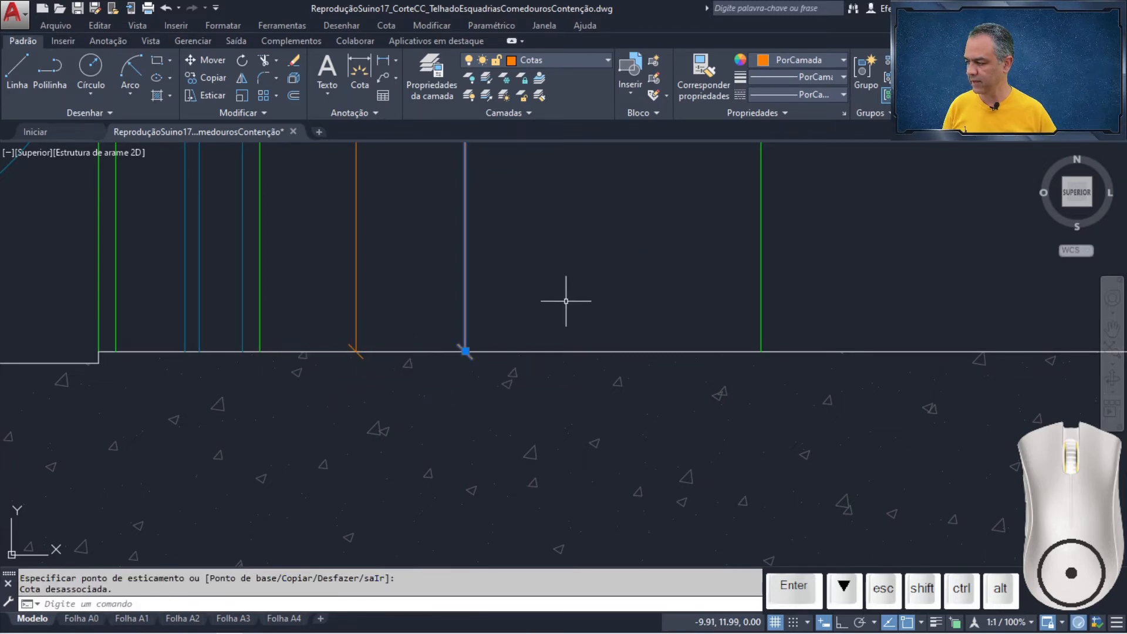
key("Escape")
key("Escape")
Step: Add a vertical linear dimension from the top to the floor of the first gate at the left end of section Corte AA
scroll(566, 299, "down", 3)
scroll(576, 239, "up", 2)
middle_click_drag(589, 324, 589, 341)
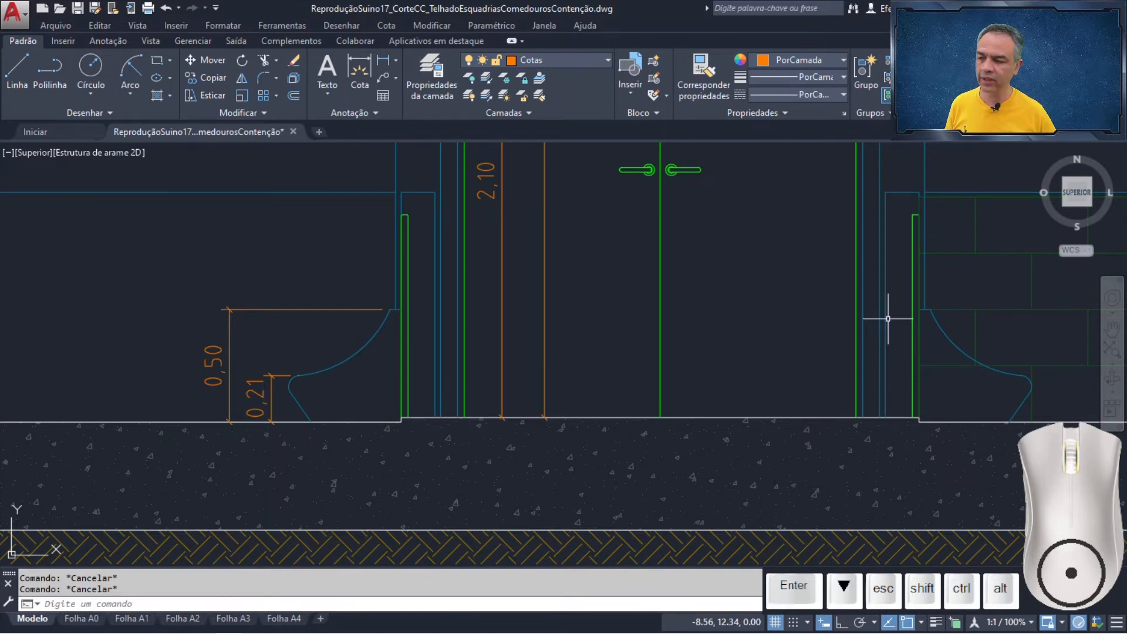
scroll(888, 319, "down", 5)
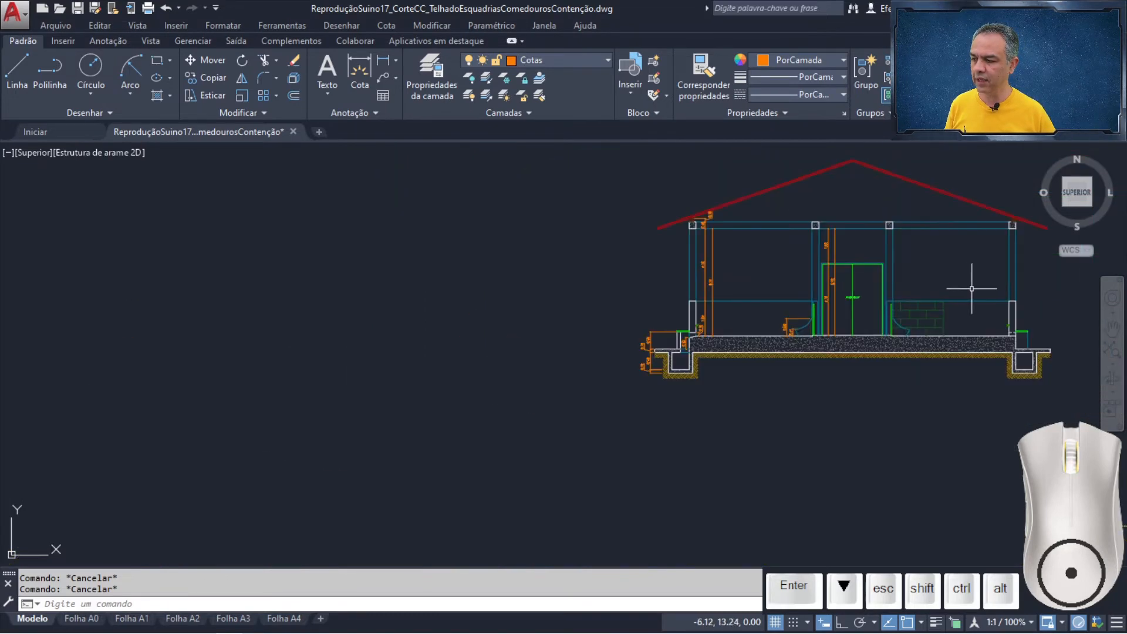
mouse_move(968, 291)
middle_mouse_down()
mouse_move(231, 339)
mouse_move(237, 454)
middle_mouse_up()
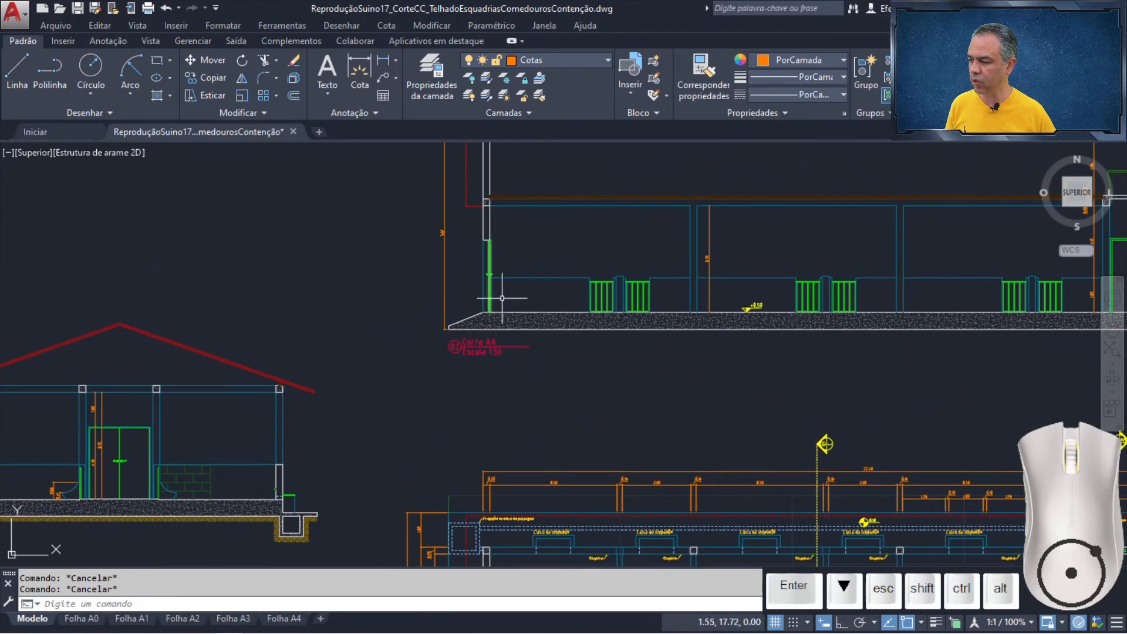
scroll(502, 298, "up", 10)
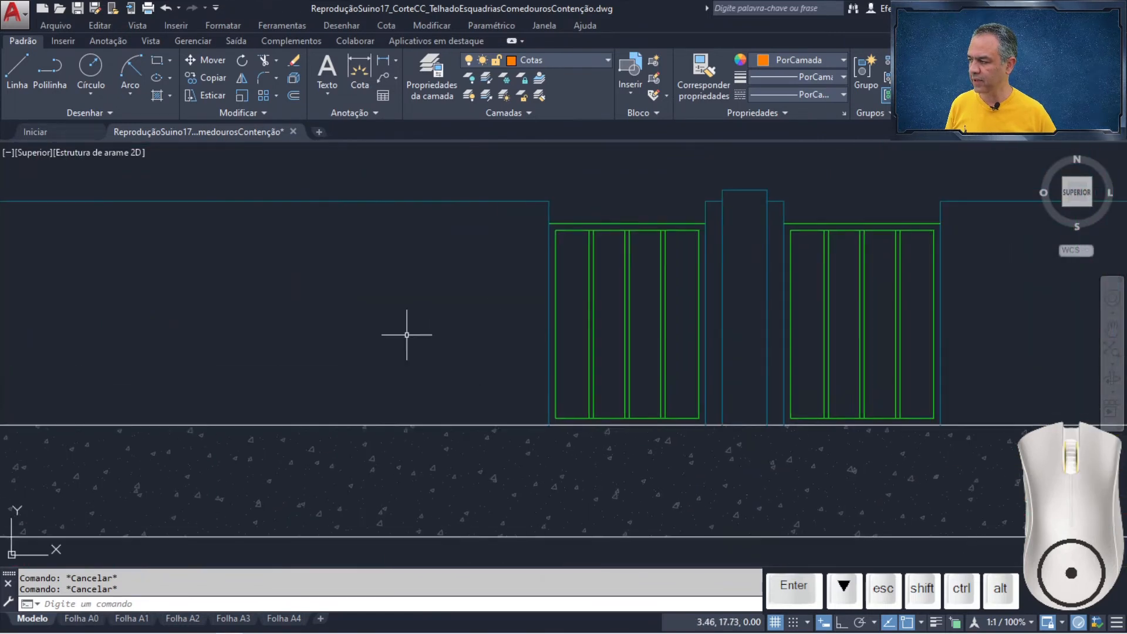
left_click(385, 63)
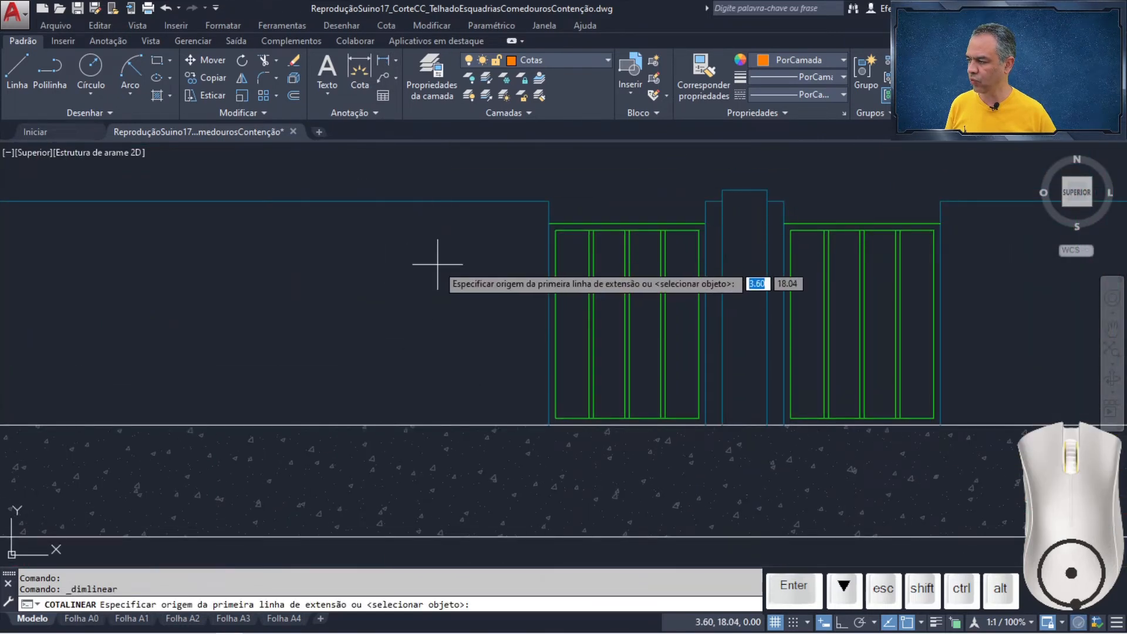
left_click(548, 223)
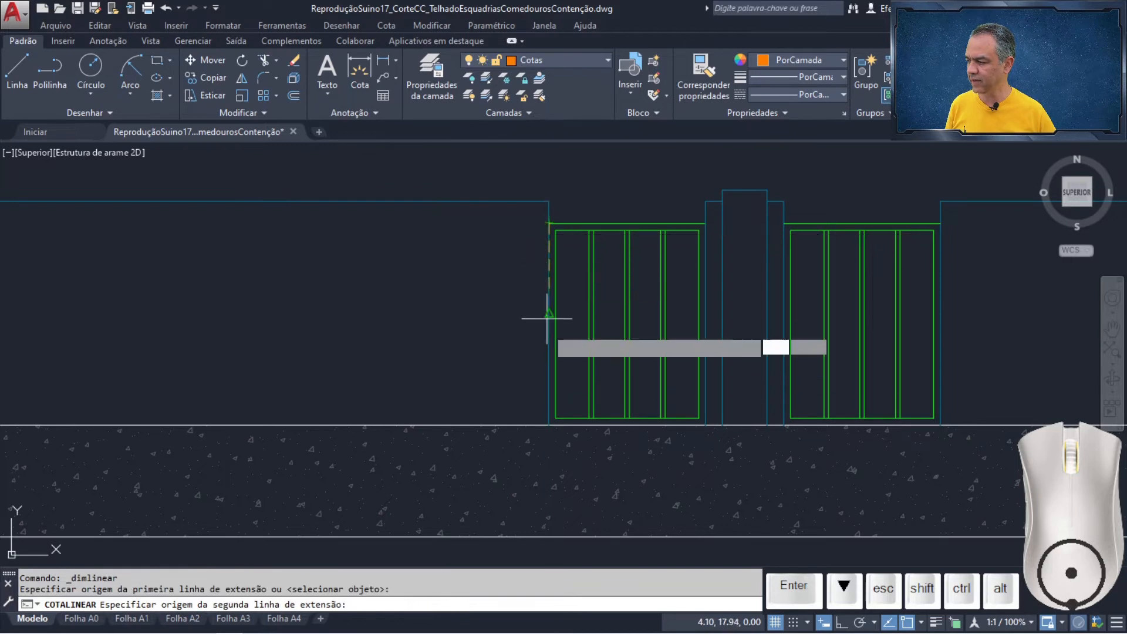
left_click(548, 424)
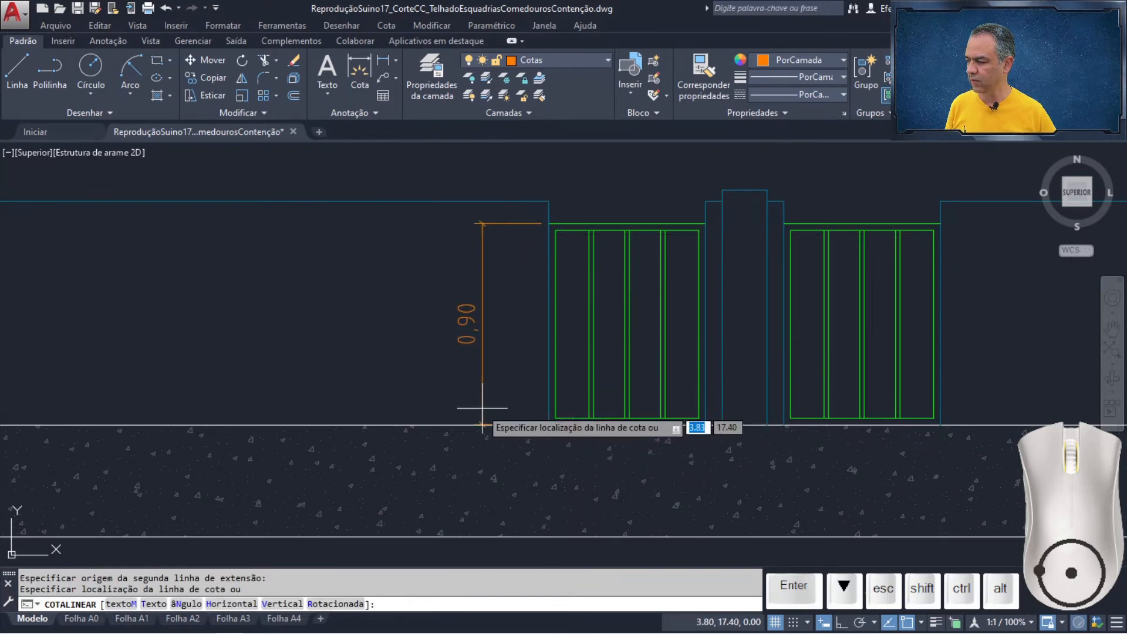
Step: Place the left gate's height dimension just beside it and pull its lower extension origin onto the dimension line
left_click(528, 379)
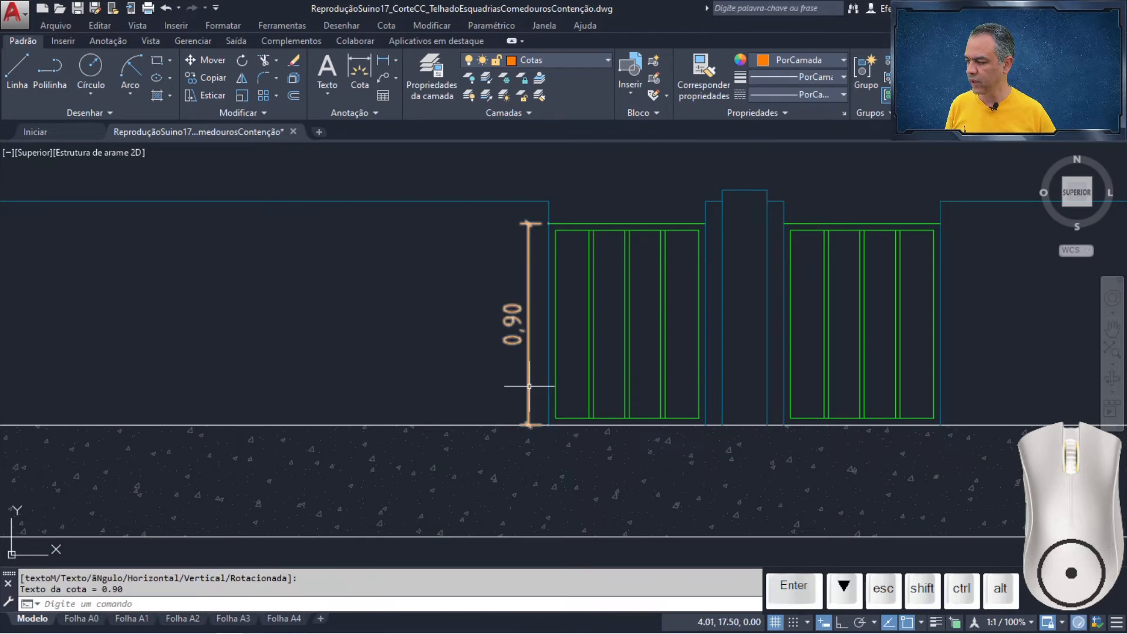
left_click(528, 386)
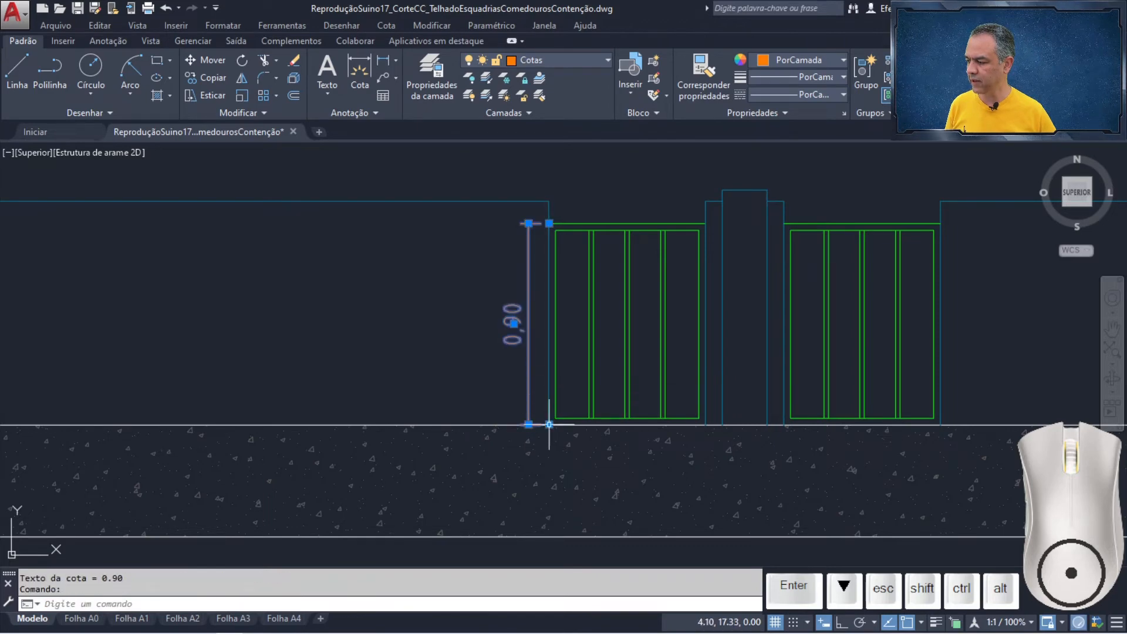
left_click(549, 424)
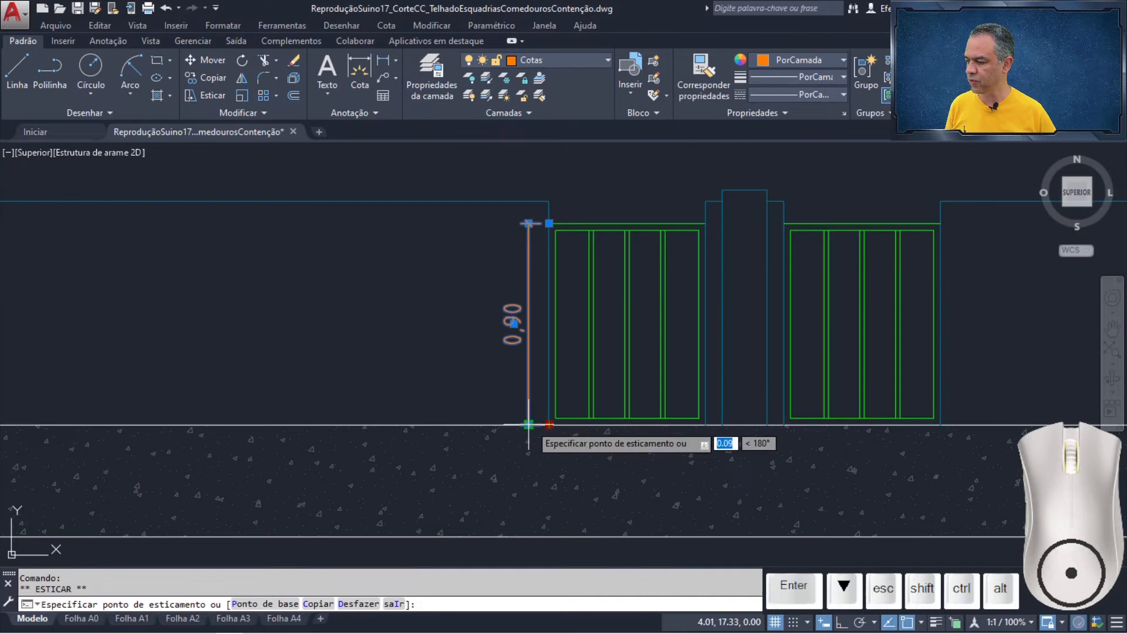
left_click(528, 424)
key("Escape")
Step: Add a vertical linear dimension from the top of the beam to the underside of the roof ridge, aligned with the ridge
scroll(550, 384, "down", 5)
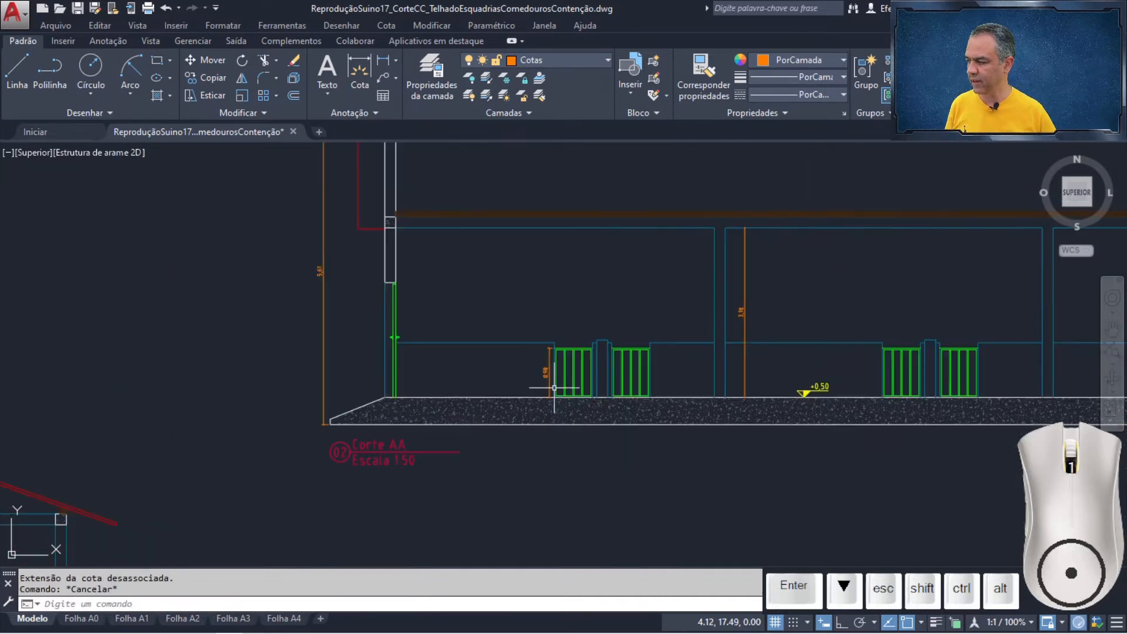
mouse_move(378, 394)
middle_mouse_down()
mouse_move(615, 252)
mouse_move(767, 134)
middle_mouse_up()
middle_click_drag(221, 388, 443, 340)
scroll(480, 363, "up", 4)
mouse_move(380, 169)
middle_mouse_down()
mouse_move(447, 471)
mouse_move(499, 575)
middle_mouse_up()
mouse_move(480, 346)
middle_mouse_down()
mouse_move(500, 364)
mouse_move(548, 361)
middle_mouse_up()
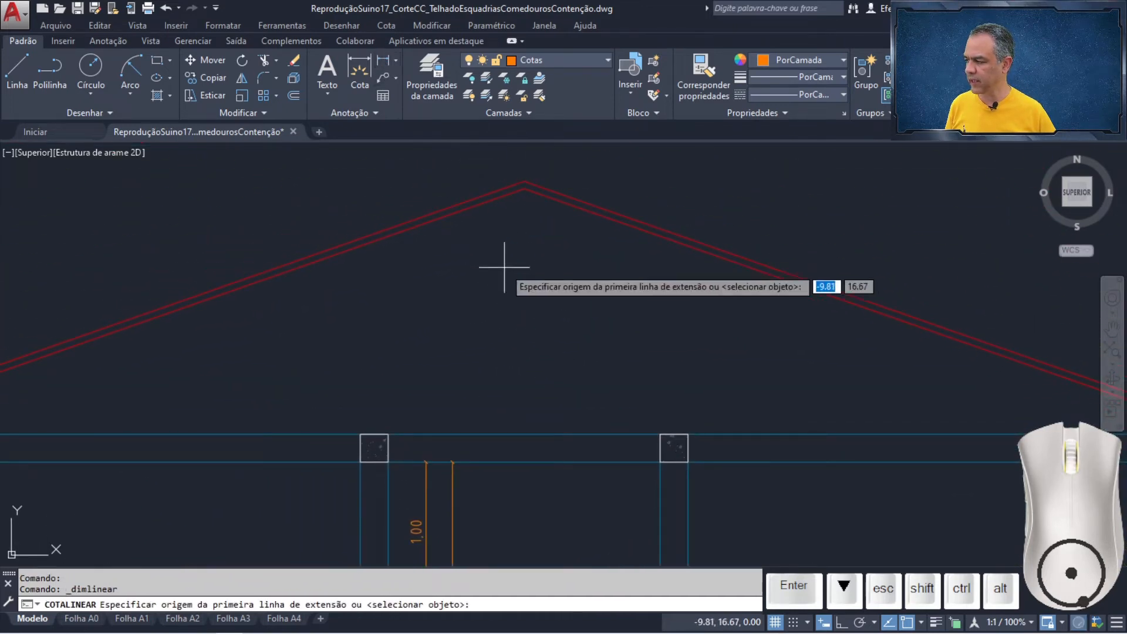
left_click(524, 434)
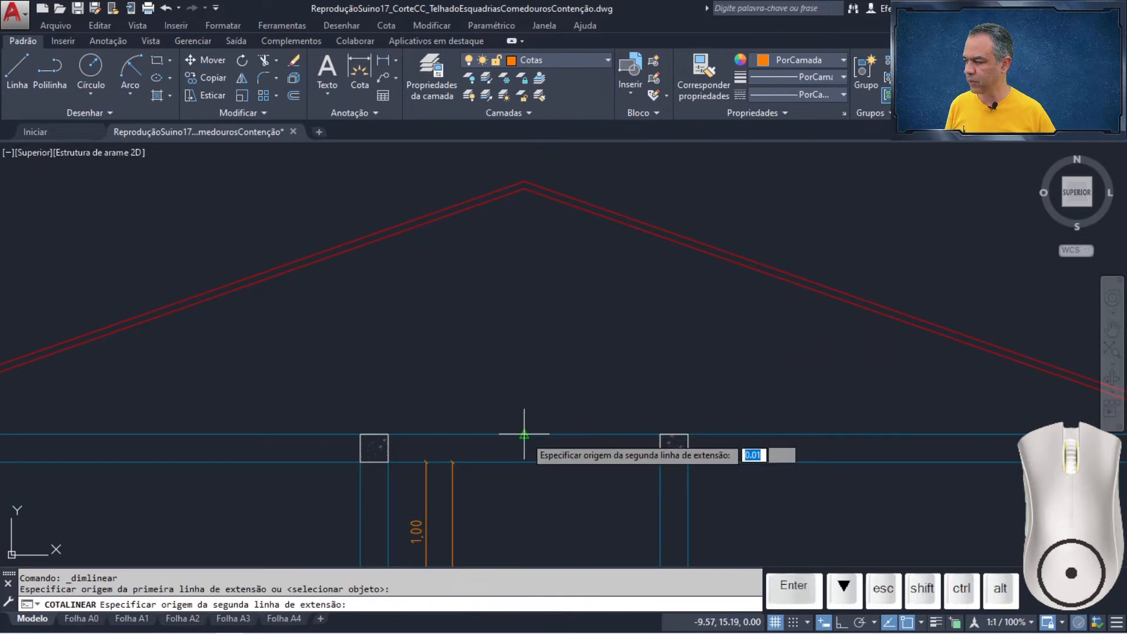
left_click(524, 188)
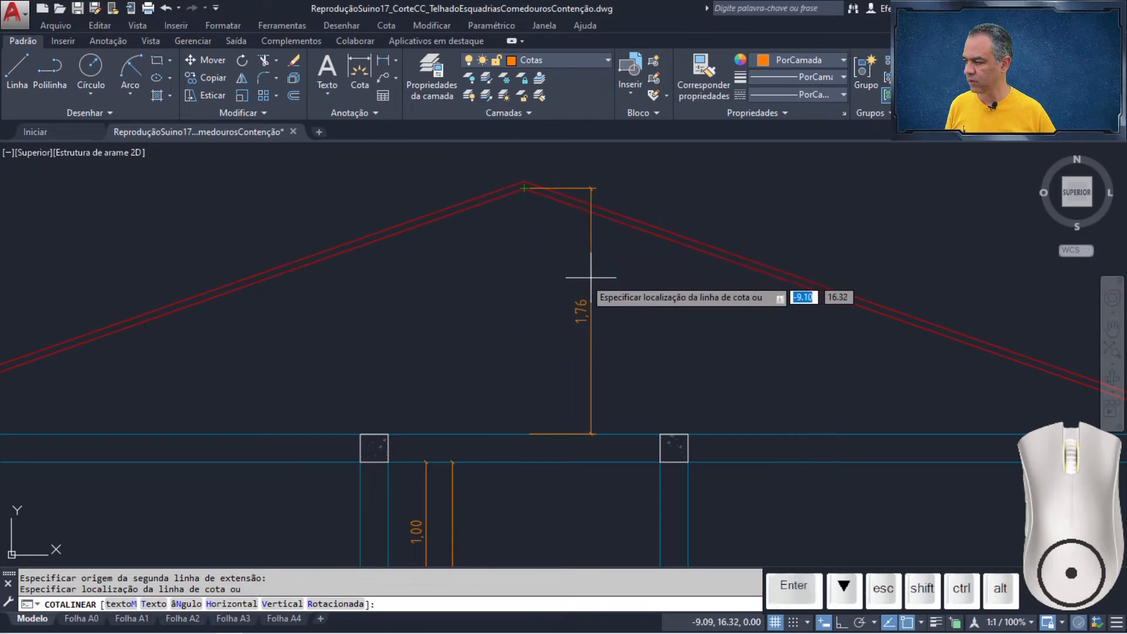
left_click(524, 203)
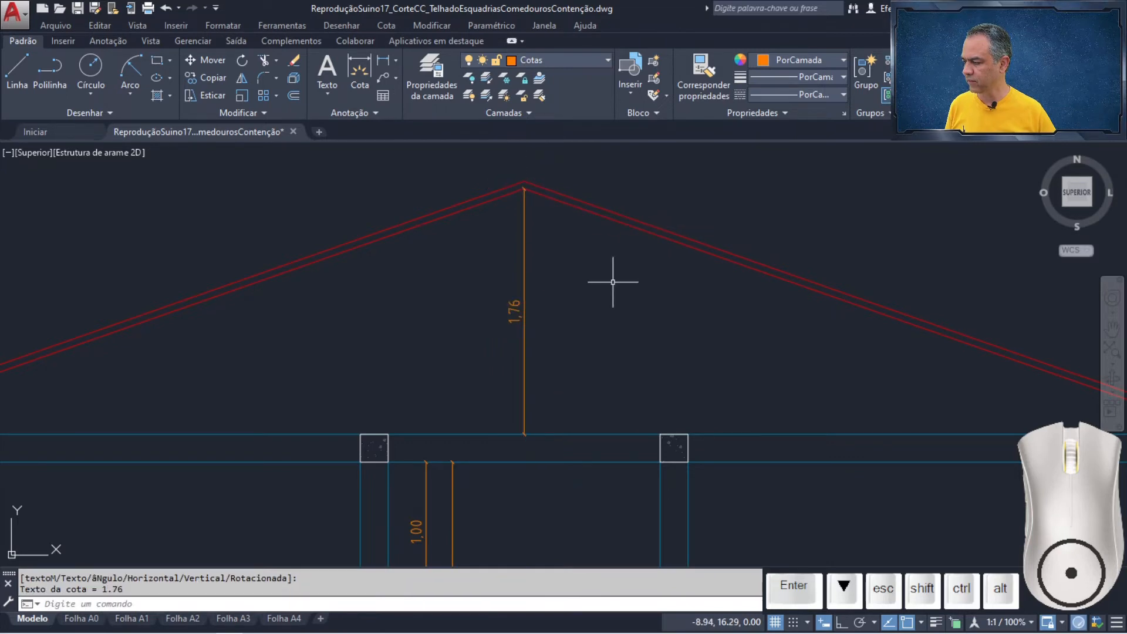
Step: Dimension the height of the block-patterned panel beside the feeder, from its top edge to the floor, placing the dimension beside its outer edge
scroll(611, 276, "down", 5)
scroll(652, 403, "up", 6)
scroll(652, 403, "up", 2)
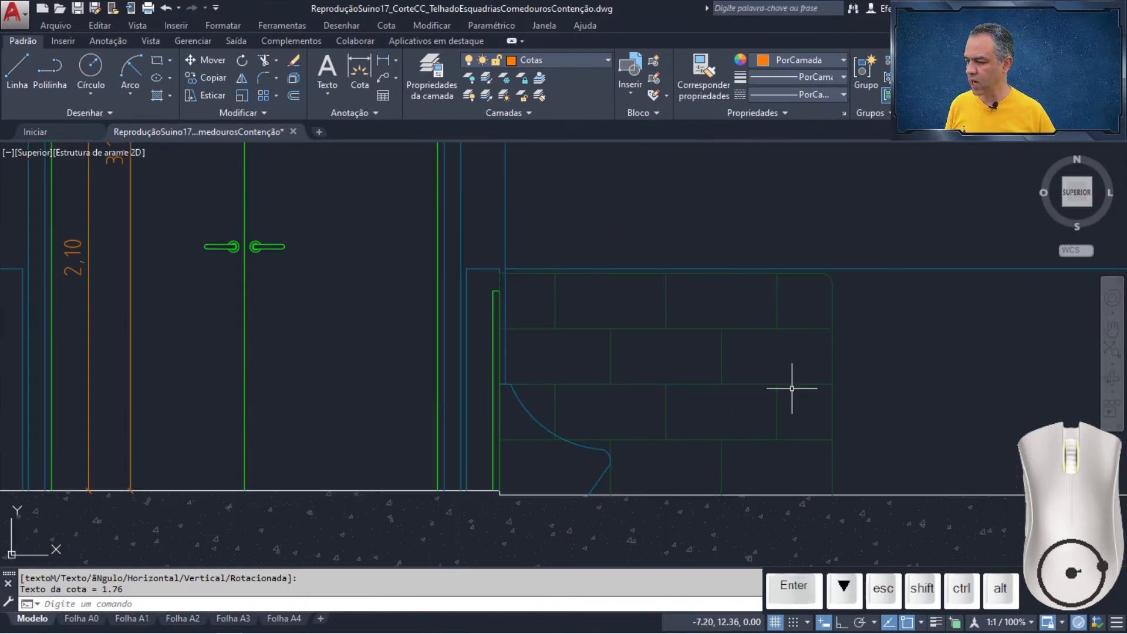
middle_click_drag(868, 373, 593, 339)
scroll(596, 346, "up", 2)
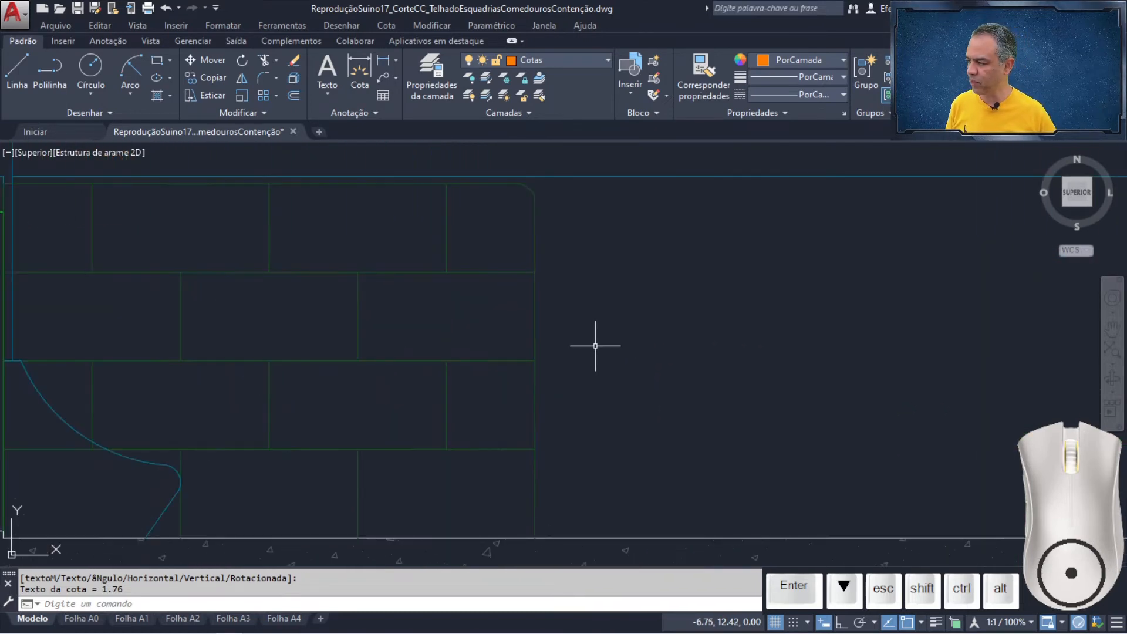
left_click(384, 65)
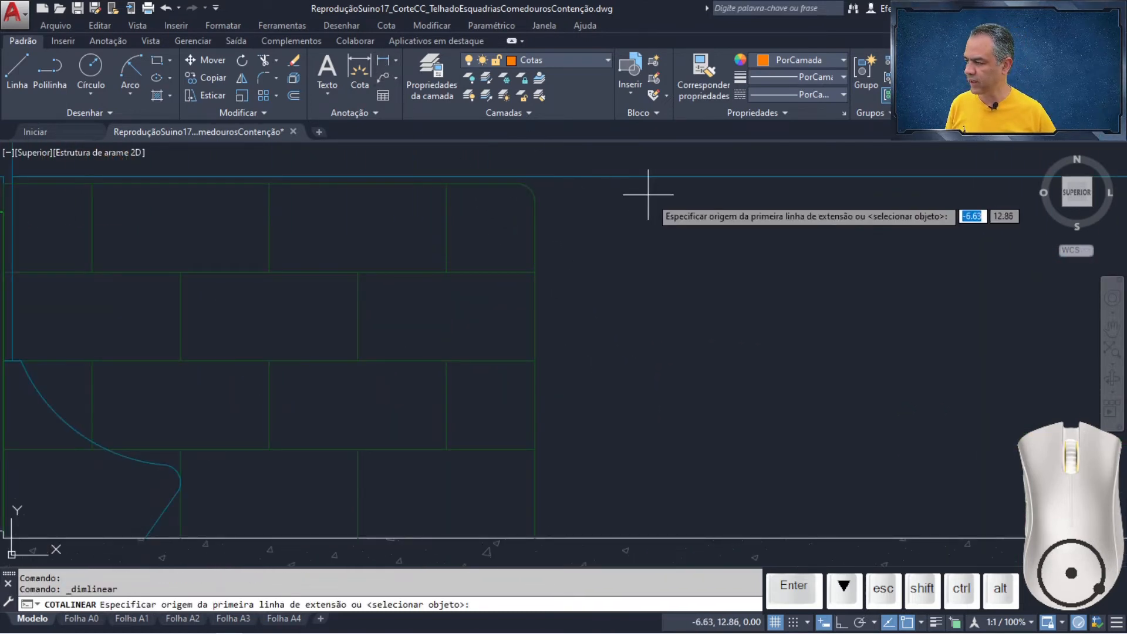
left_click(517, 183)
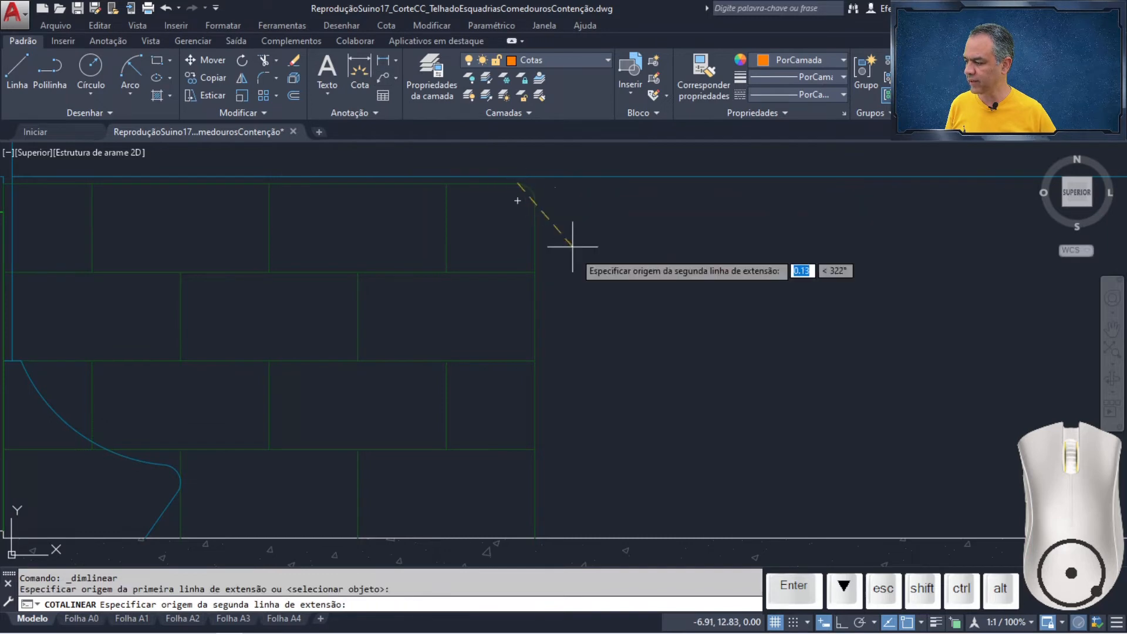
left_click(535, 537)
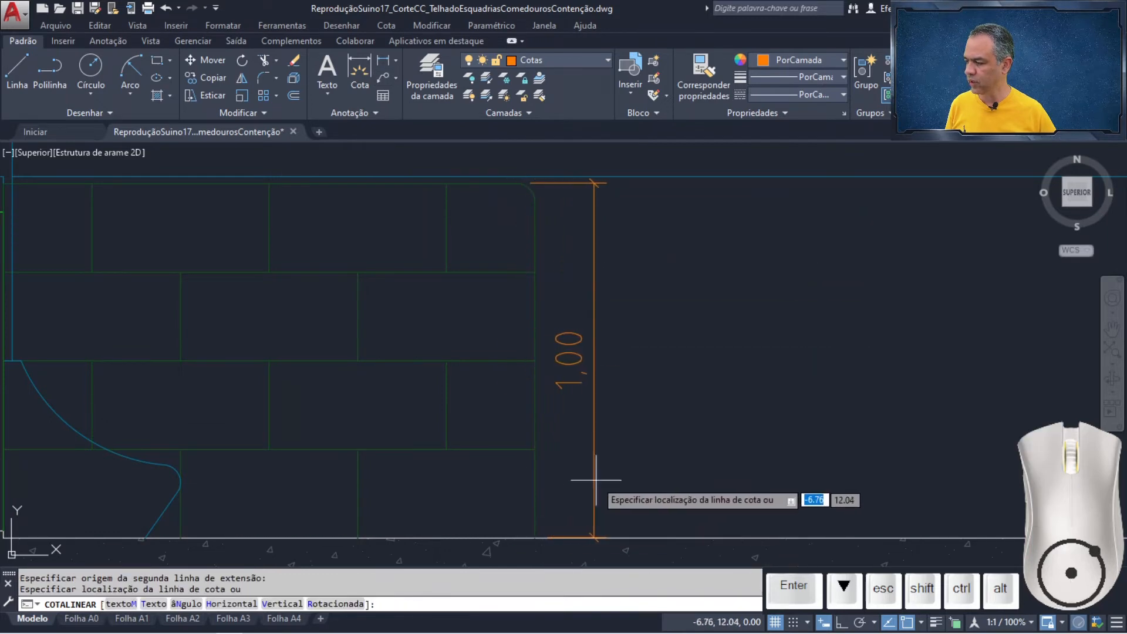
left_click(597, 448)
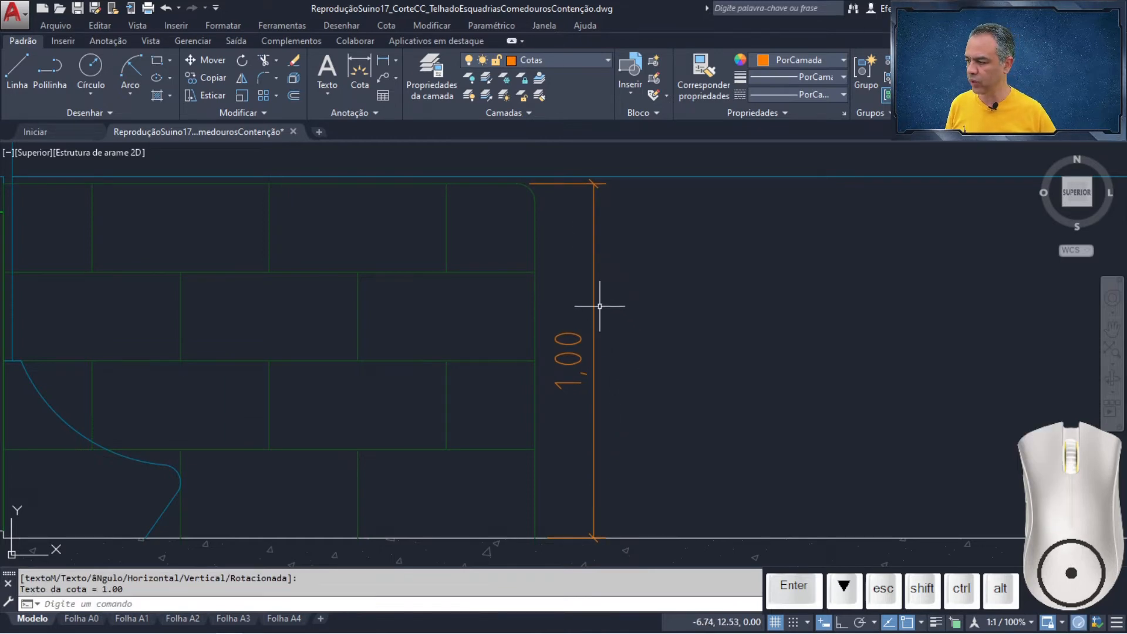
Step: Shorten the lower extension line of the block-patterned panel's height dimension by stretching its origin to the dimension line
left_click(534, 537)
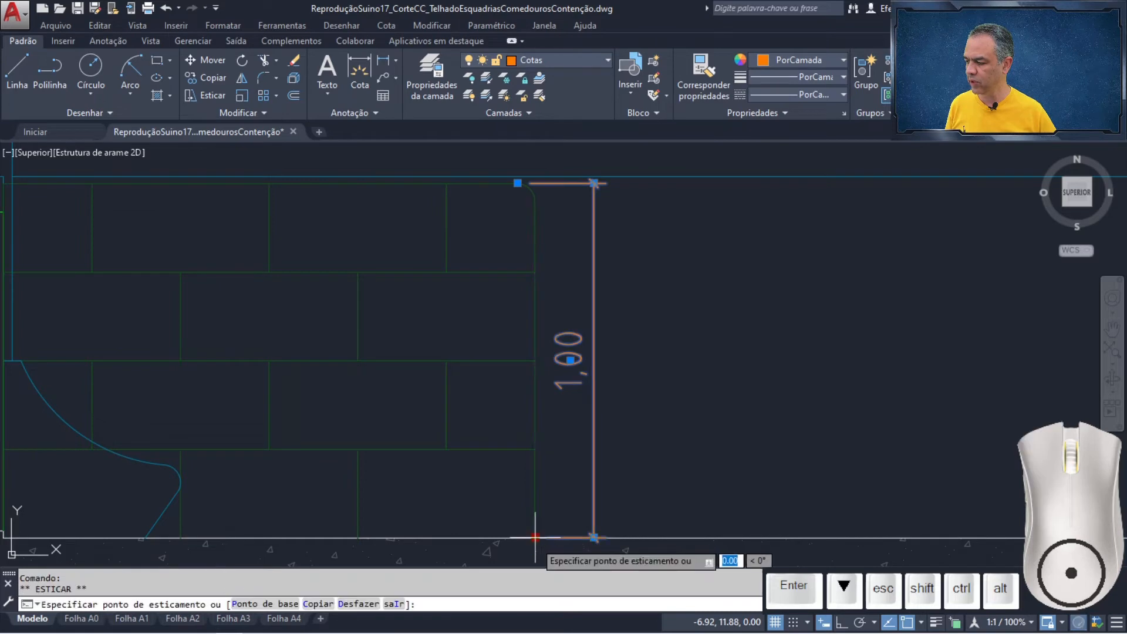
left_click(589, 534)
key("Escape")
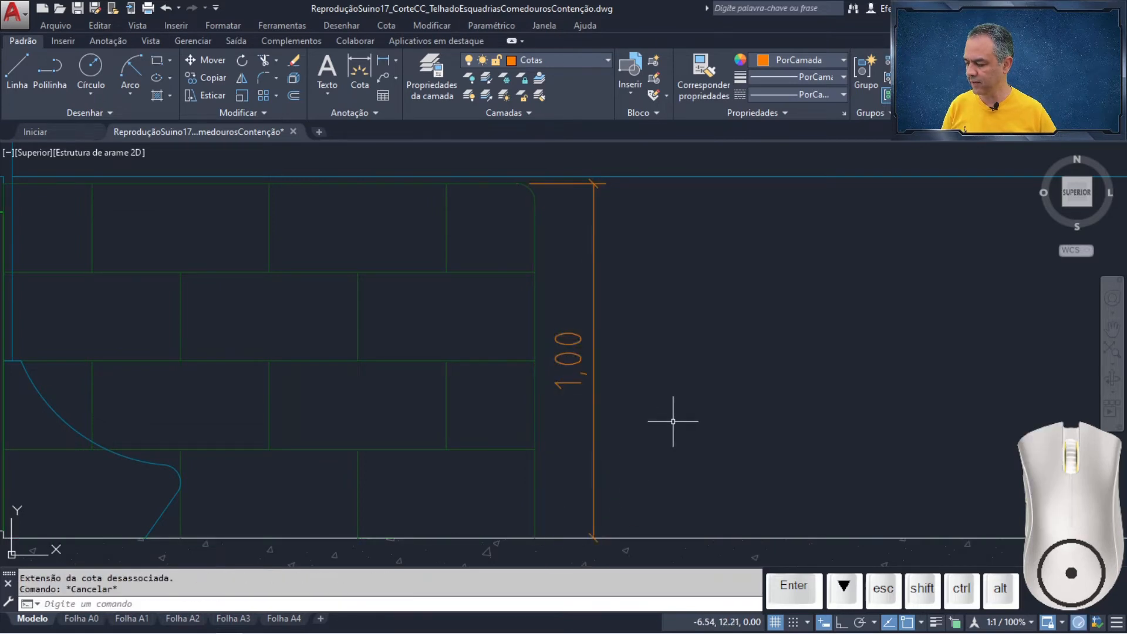
Step: Dimension the height of the small green wall-mounted fixture above the floor, measured from the middle of its base on the outer wall
mouse_move(926, 379)
middle_mouse_down()
mouse_move(812, 386)
mouse_move(438, 350)
mouse_move(423, 329)
middle_mouse_up()
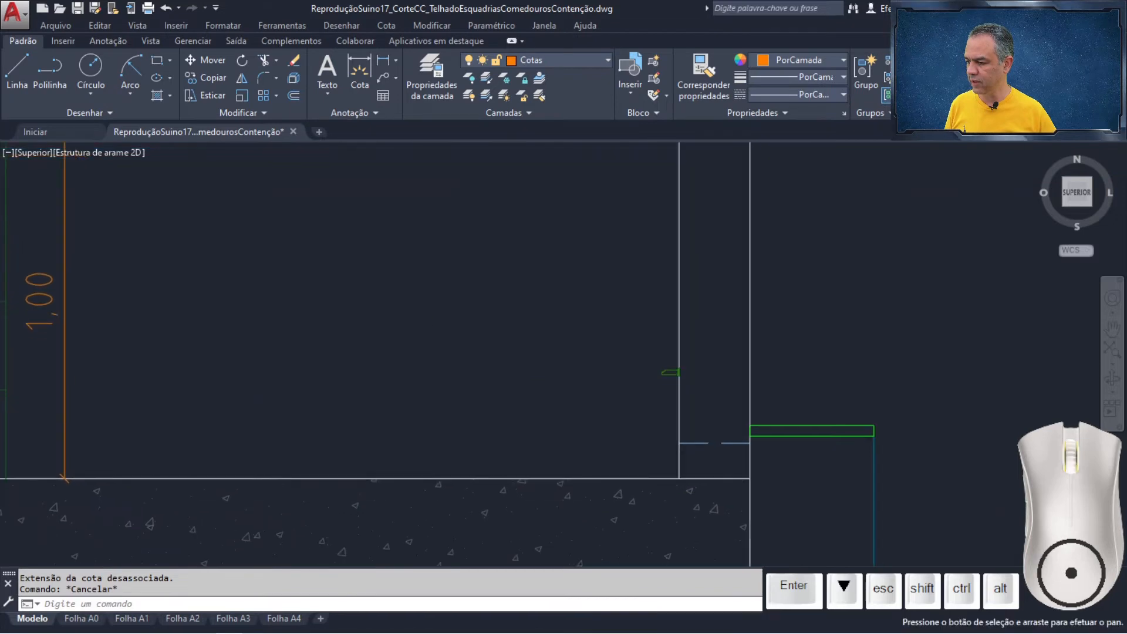
scroll(632, 434, "up", 1)
middle_click_drag(629, 430, 506, 395)
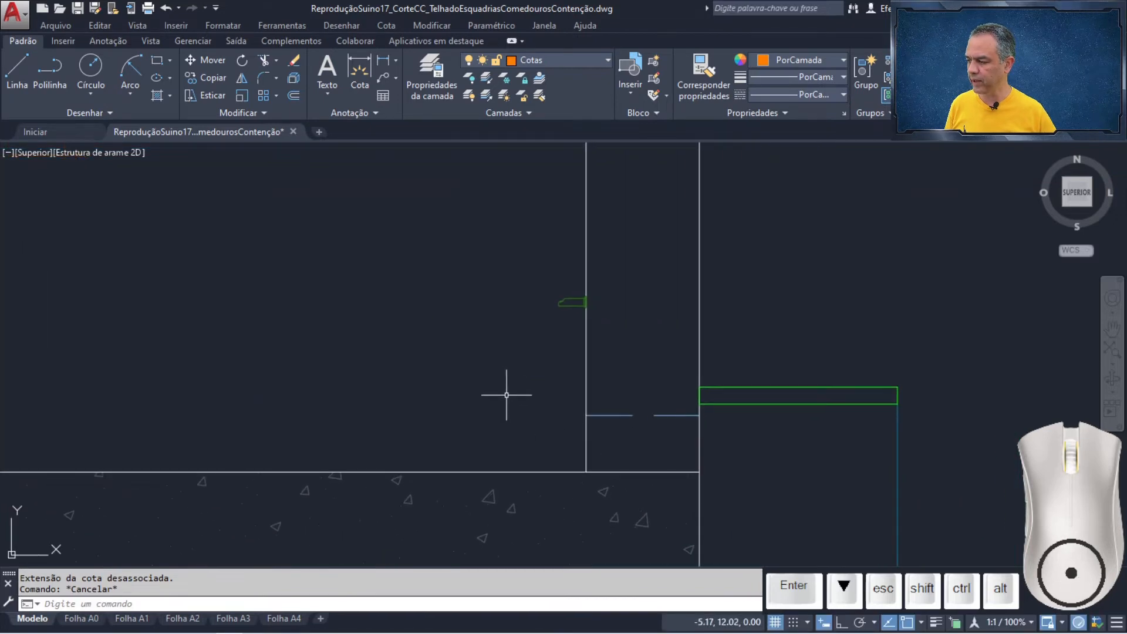
left_click(384, 64)
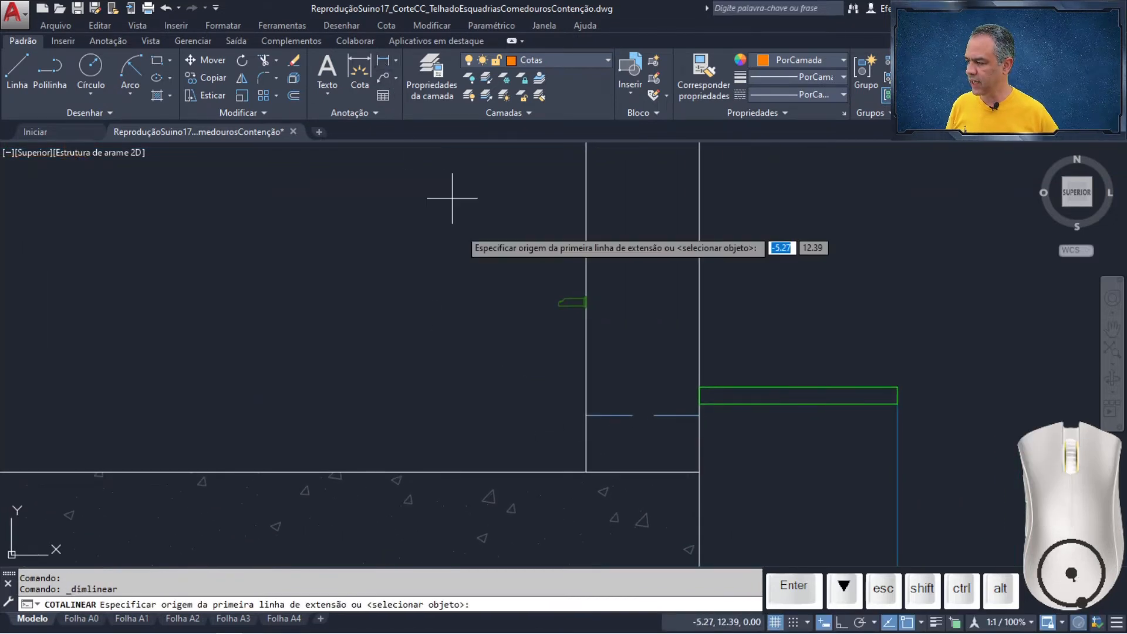
scroll(620, 324, "up", 4)
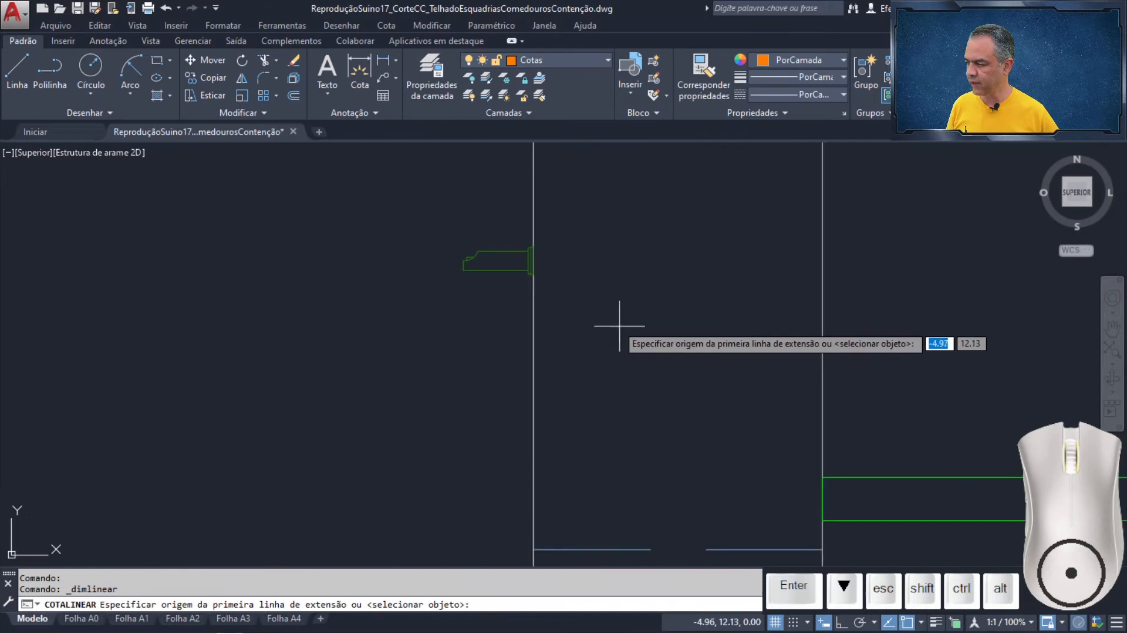
left_click(533, 260)
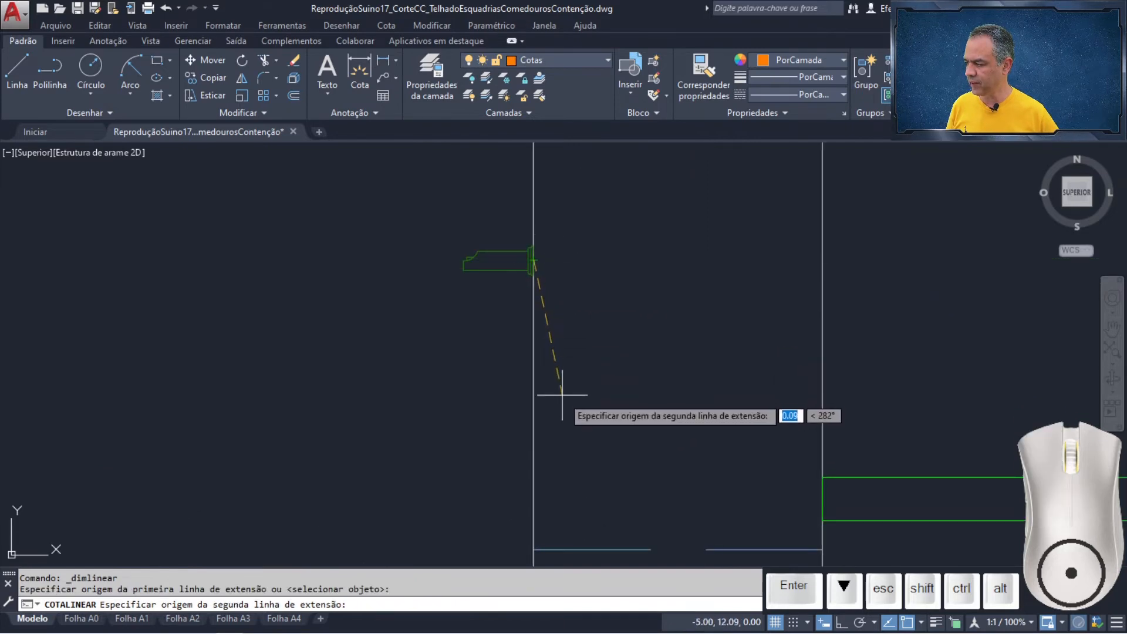
middle_click_drag(558, 395, 596, 188)
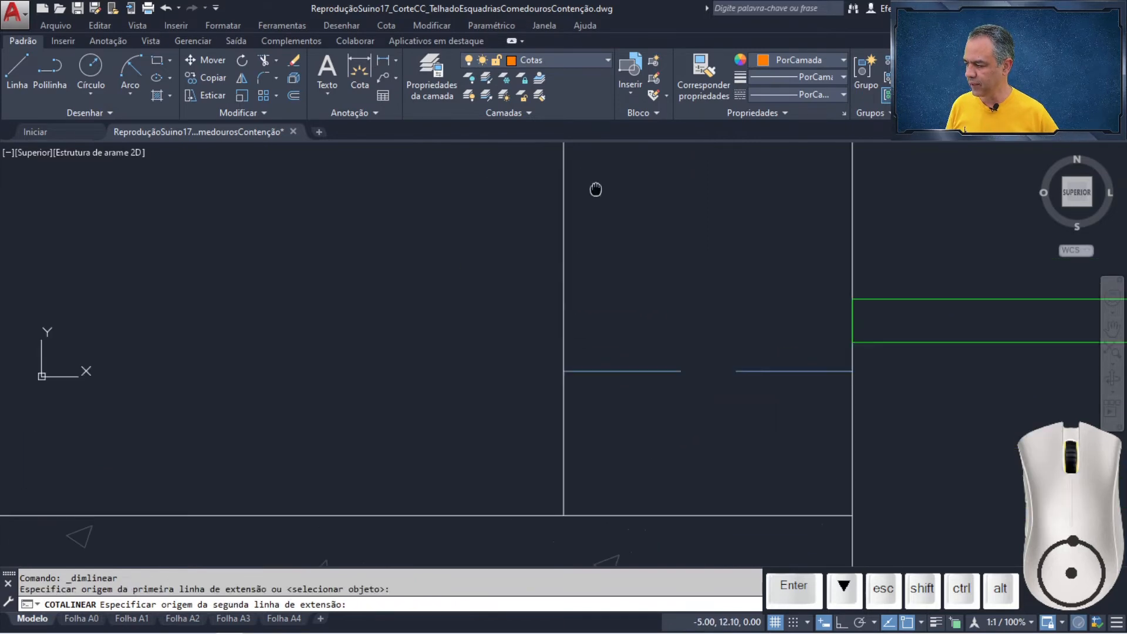
left_click(563, 492)
scroll(390, 364, "down", 4)
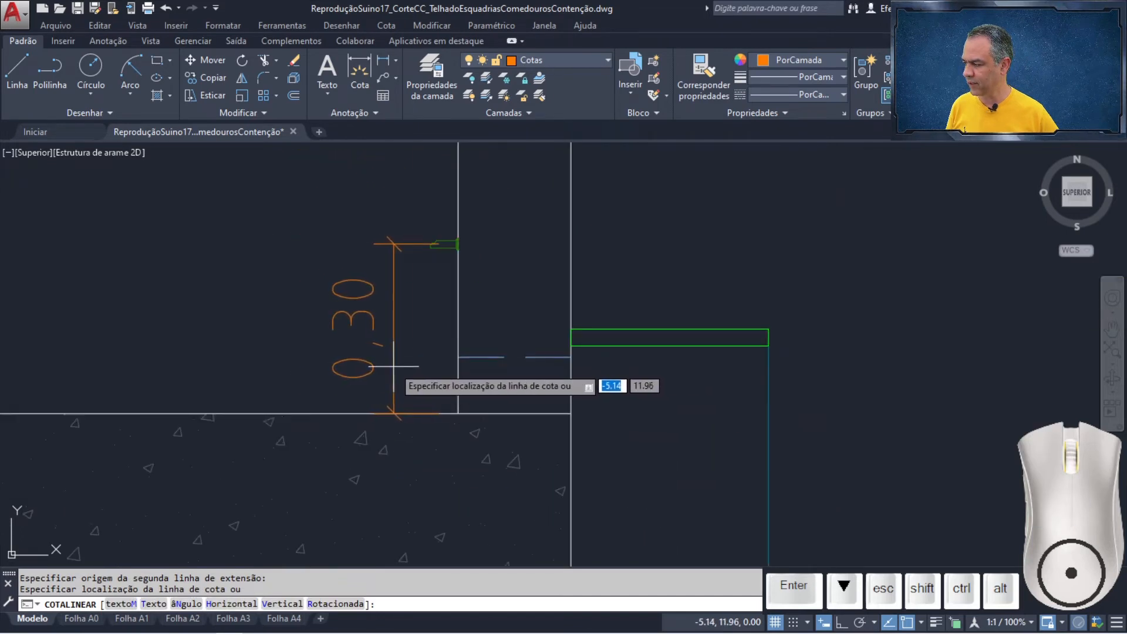
left_click(393, 366)
Step: Move the upper extension origin of the wall fixture's height dimension from the wall to the fixture's outer tip
scroll(411, 247, "up", 4)
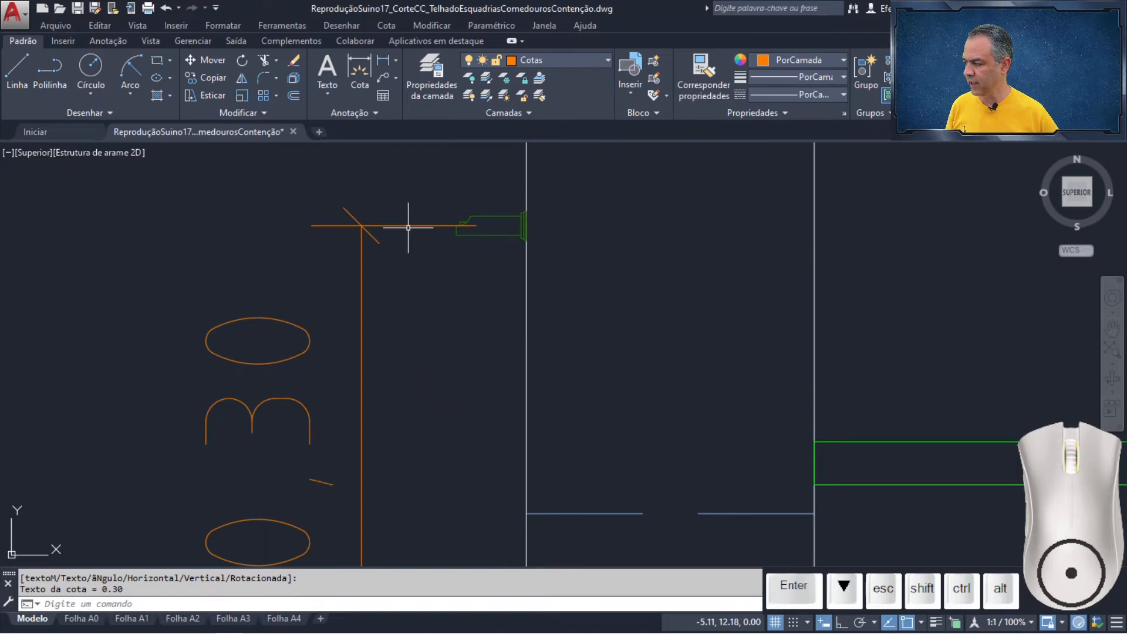
left_click(405, 226)
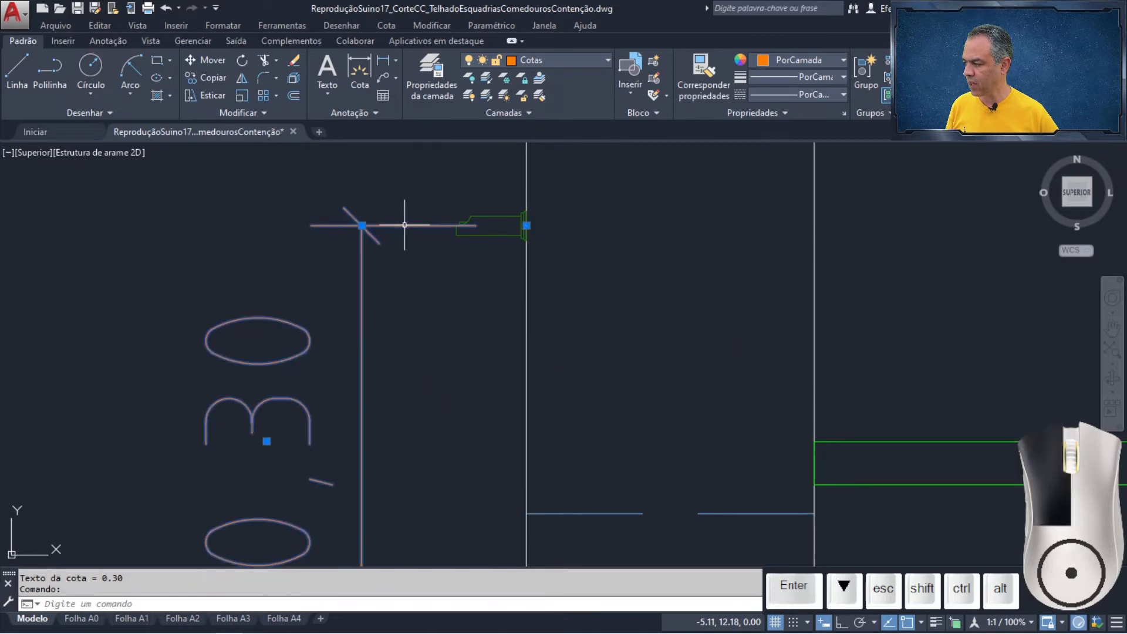
left_click(527, 226)
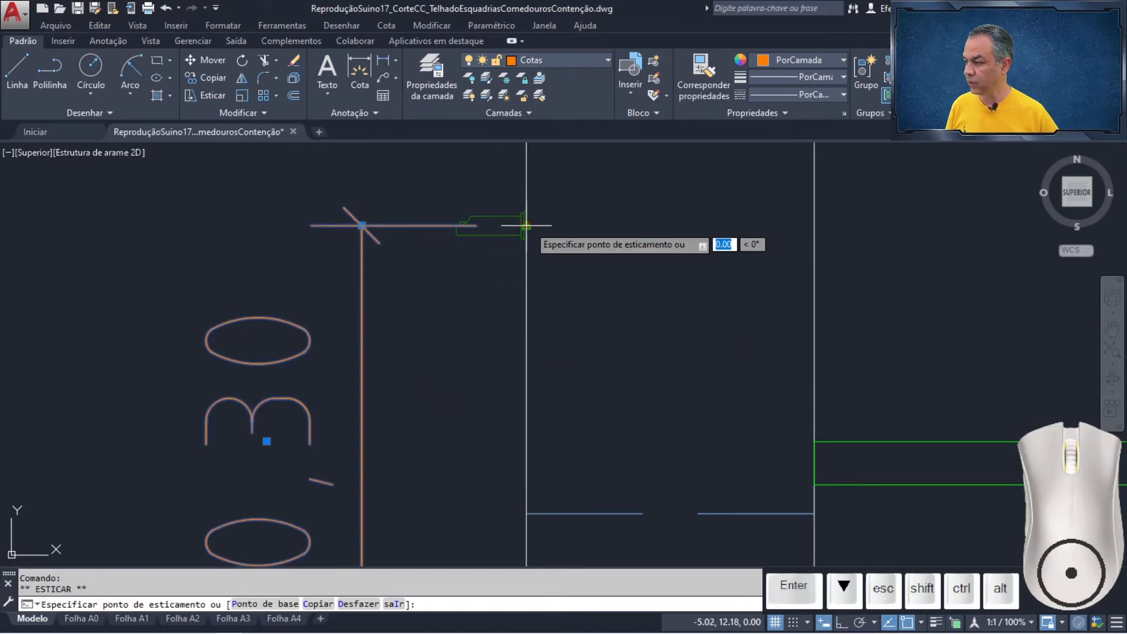
left_click(457, 225)
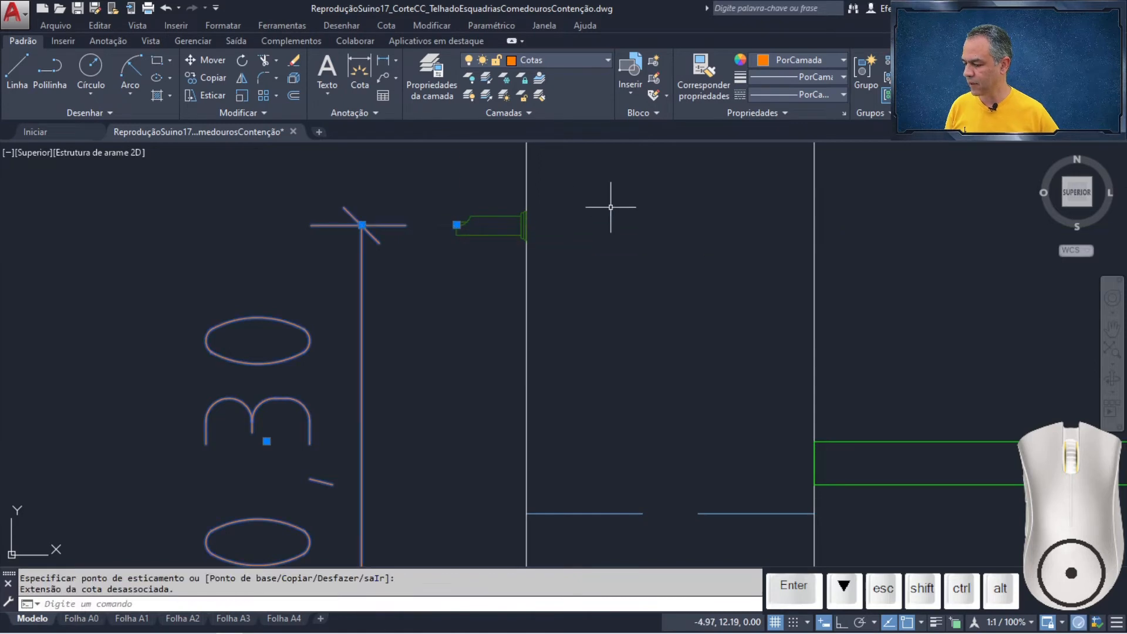
key("Escape")
Step: Dimension the height from the top of the right outer column's beam to the top of the outer slab edge, placing the dimension outside the roof overhang
scroll(603, 216, "down", 5)
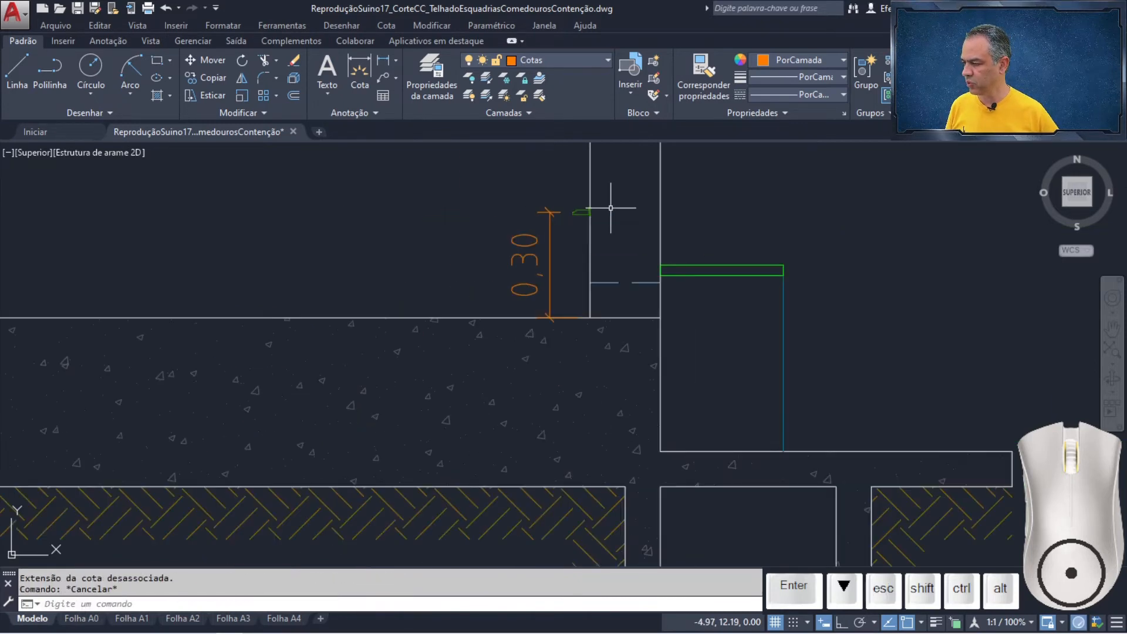
scroll(732, 315, "up", 4)
scroll(589, 393, "down", 4)
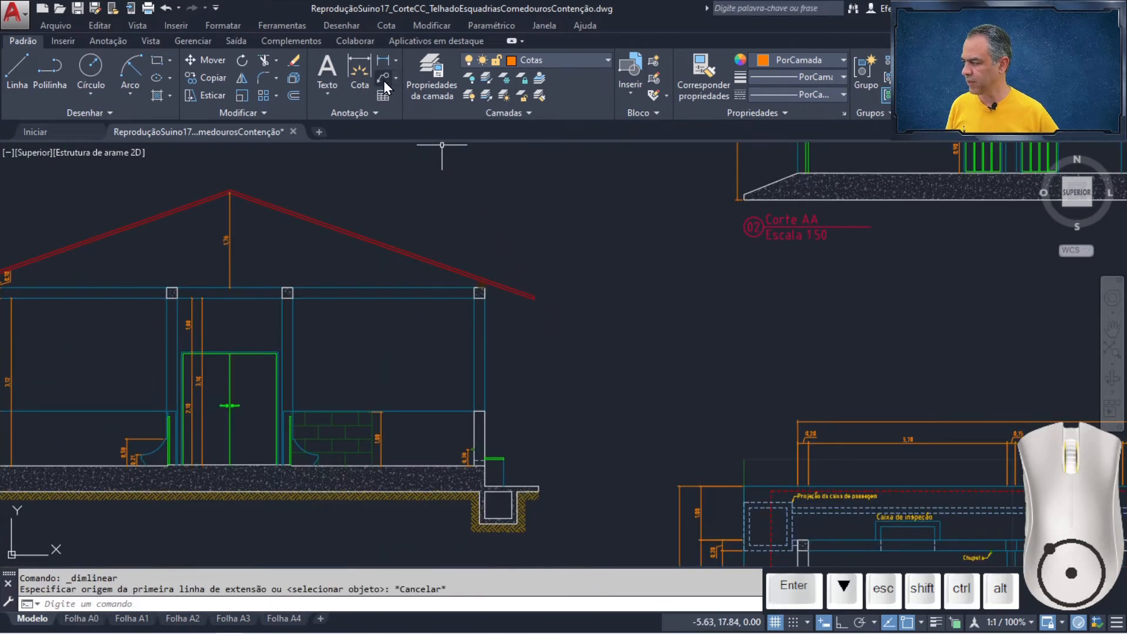
left_click(380, 60)
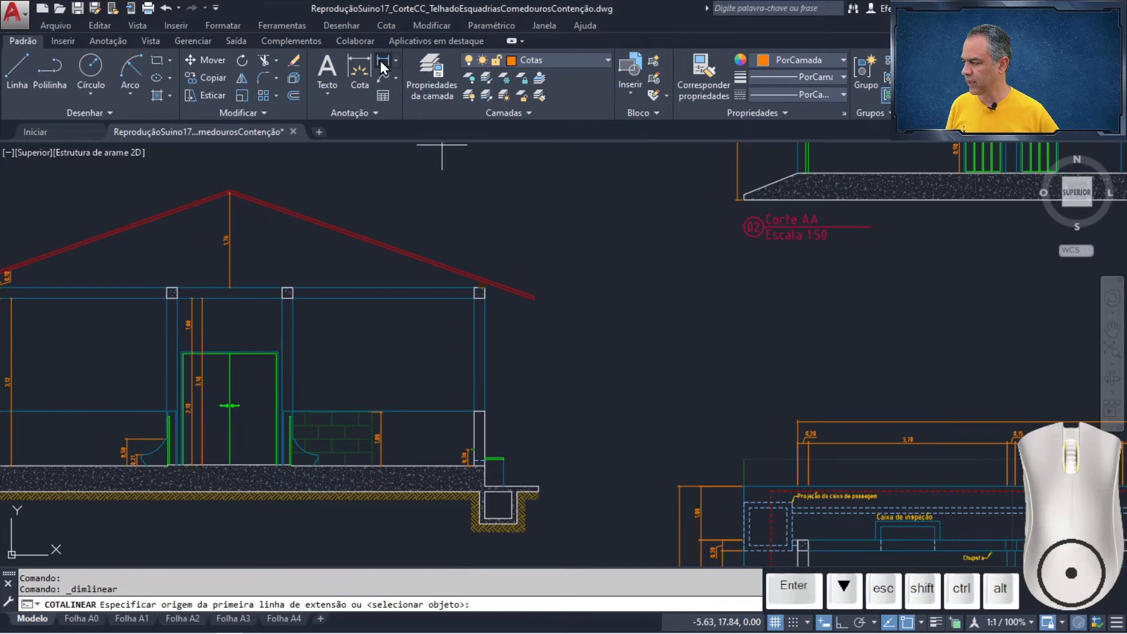
scroll(552, 295, "up", 7)
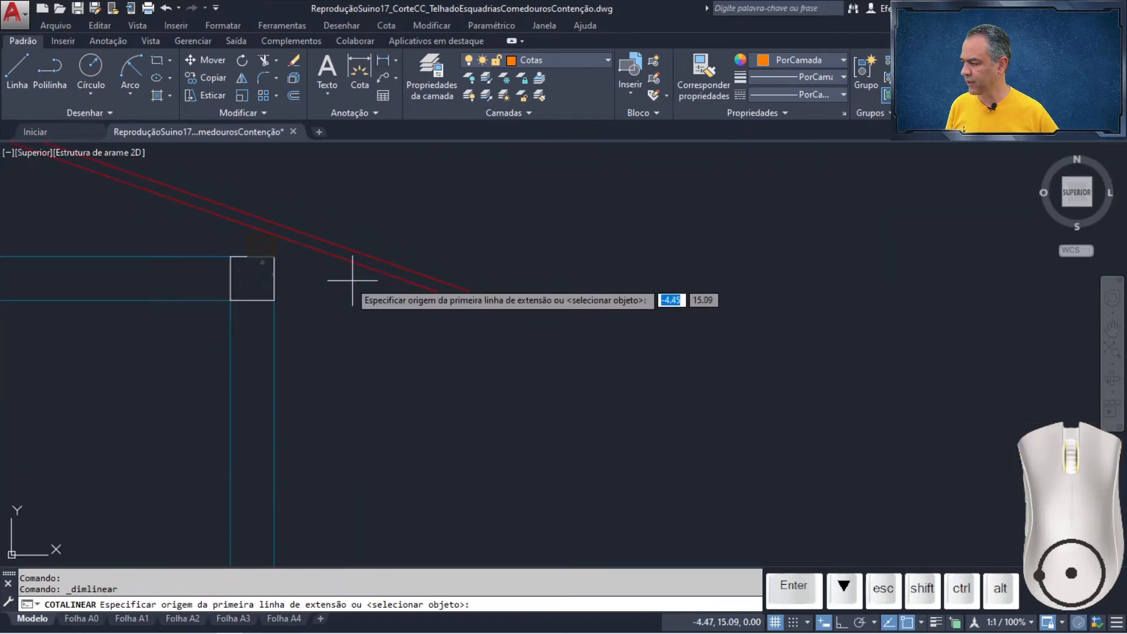
scroll(287, 258, "up", 2)
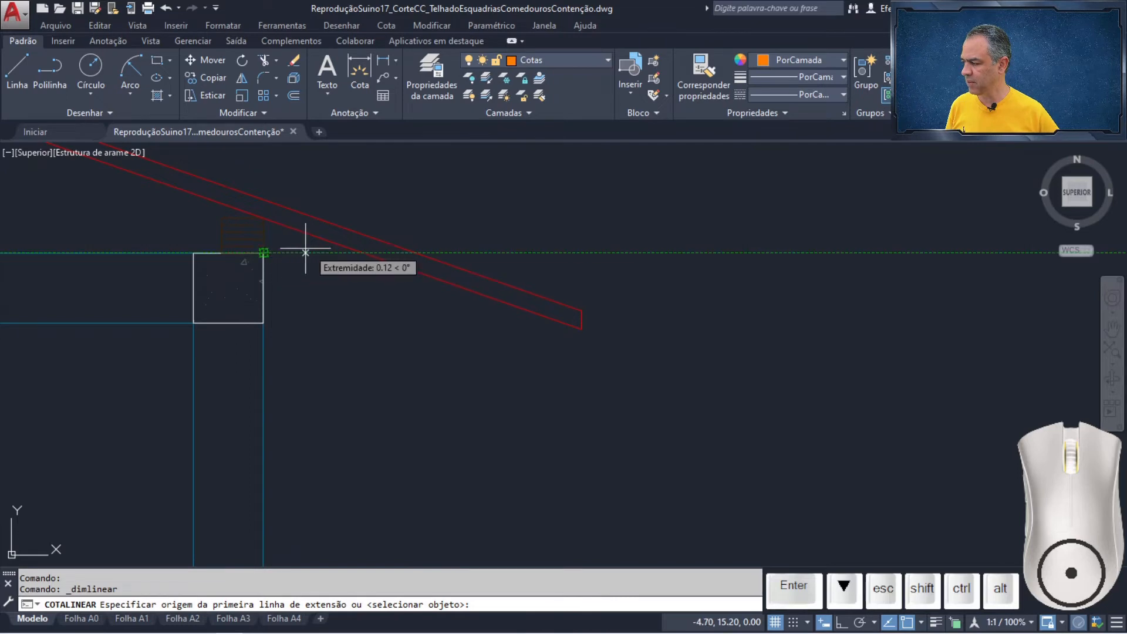
left_click(416, 252)
scroll(520, 356, "down", 3)
middle_click_drag(531, 410, 522, 93)
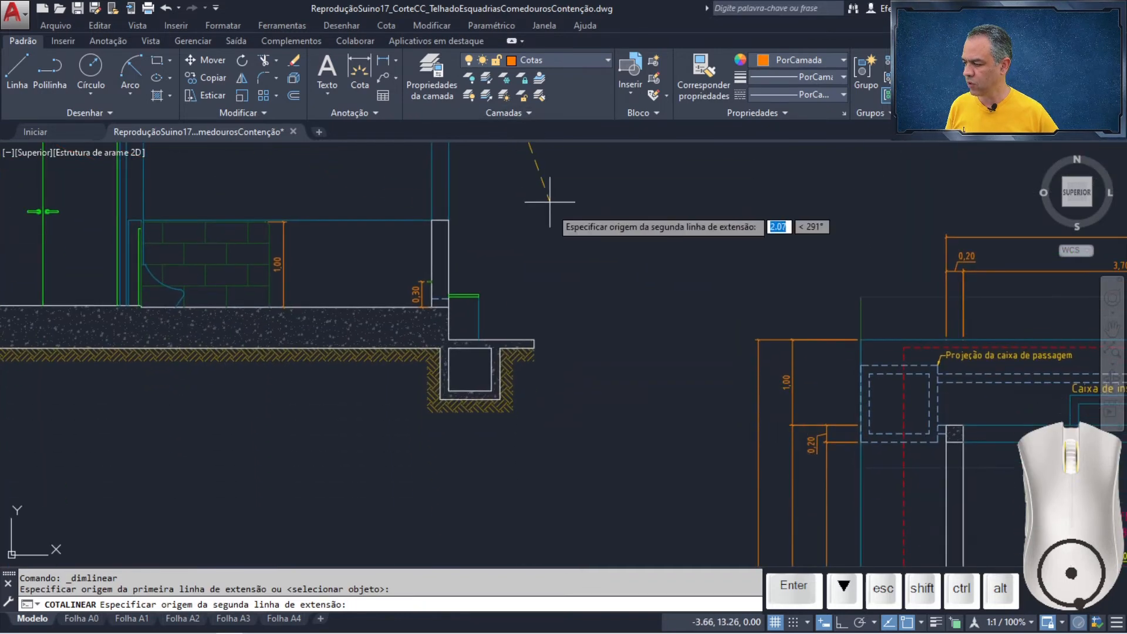
left_click(534, 340)
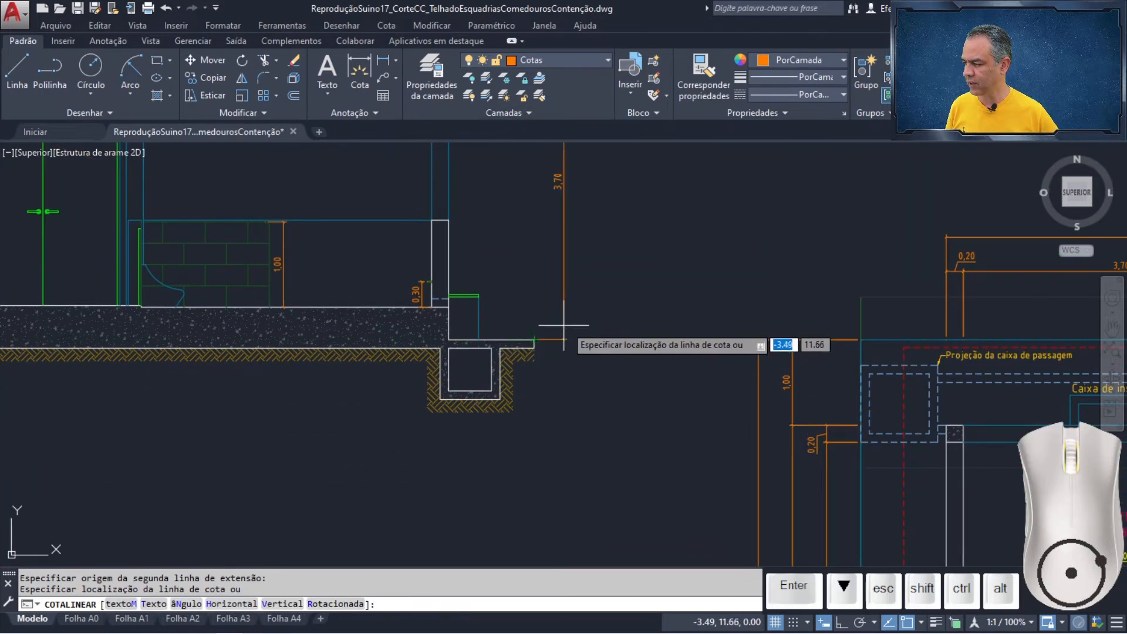
scroll(565, 323, "up", 4)
scroll(572, 311, "down", 5)
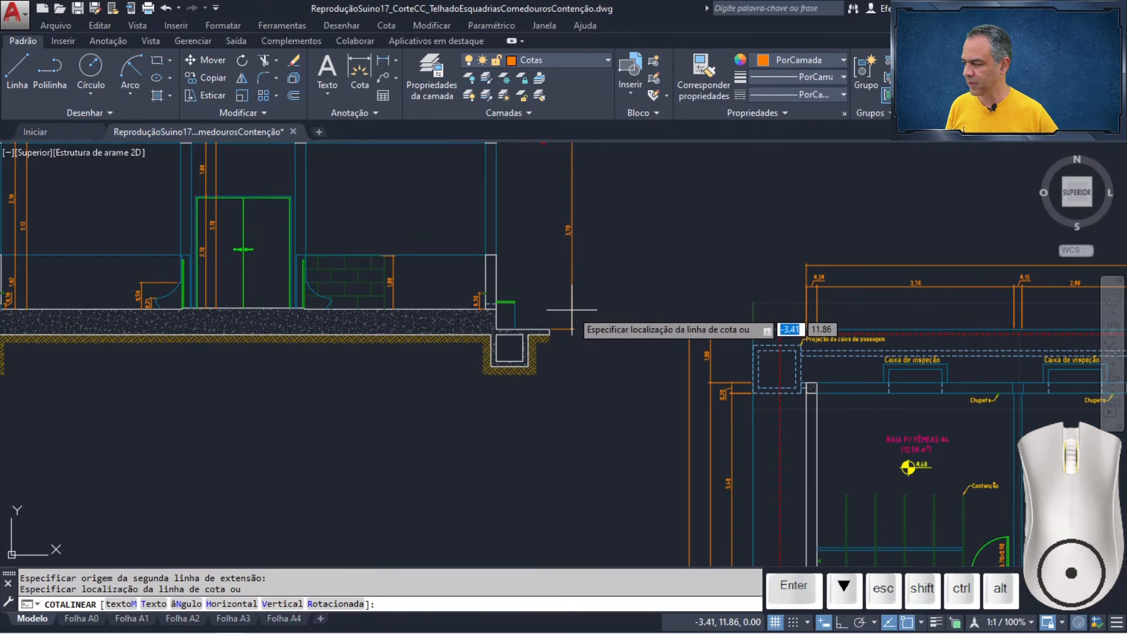
scroll(571, 310, "down", 2)
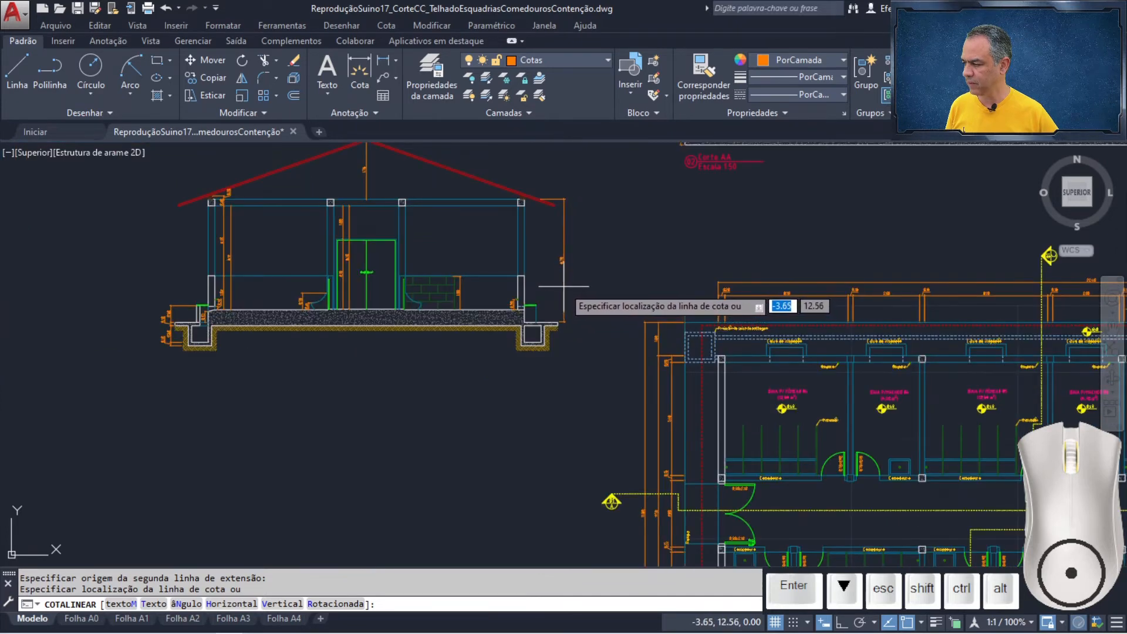
left_click(564, 286)
Step: Continue the right-hand height dimension from the outer slab edge down to the outer bottom of the concrete box below it
scroll(581, 283, "up", 4)
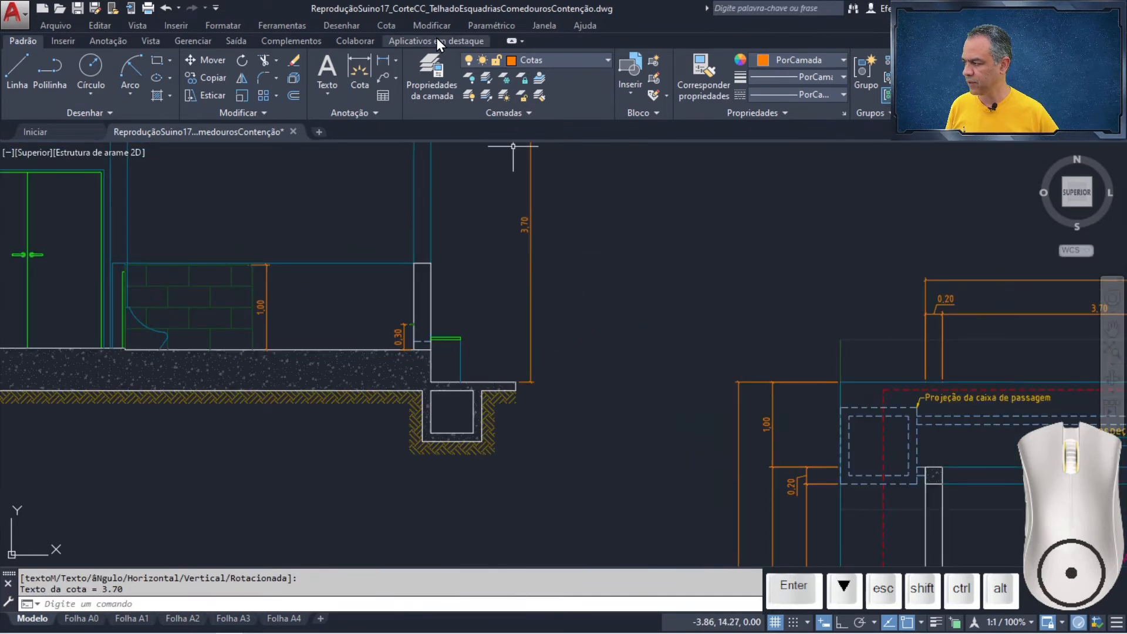
left_click(385, 25)
left_click(433, 220)
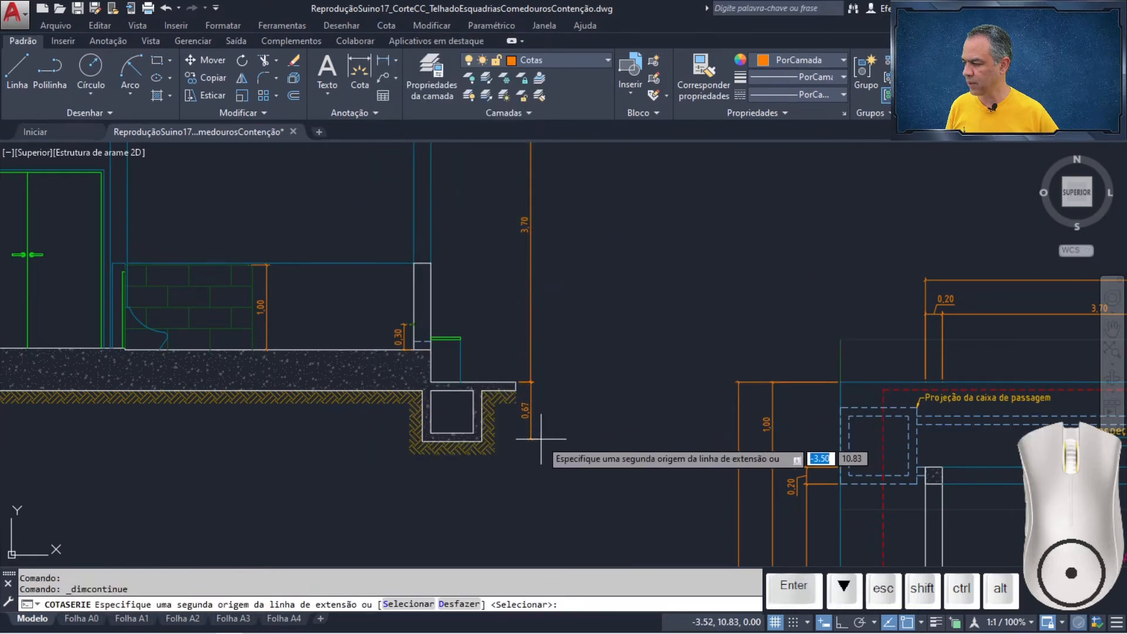
scroll(524, 441, "up", 4)
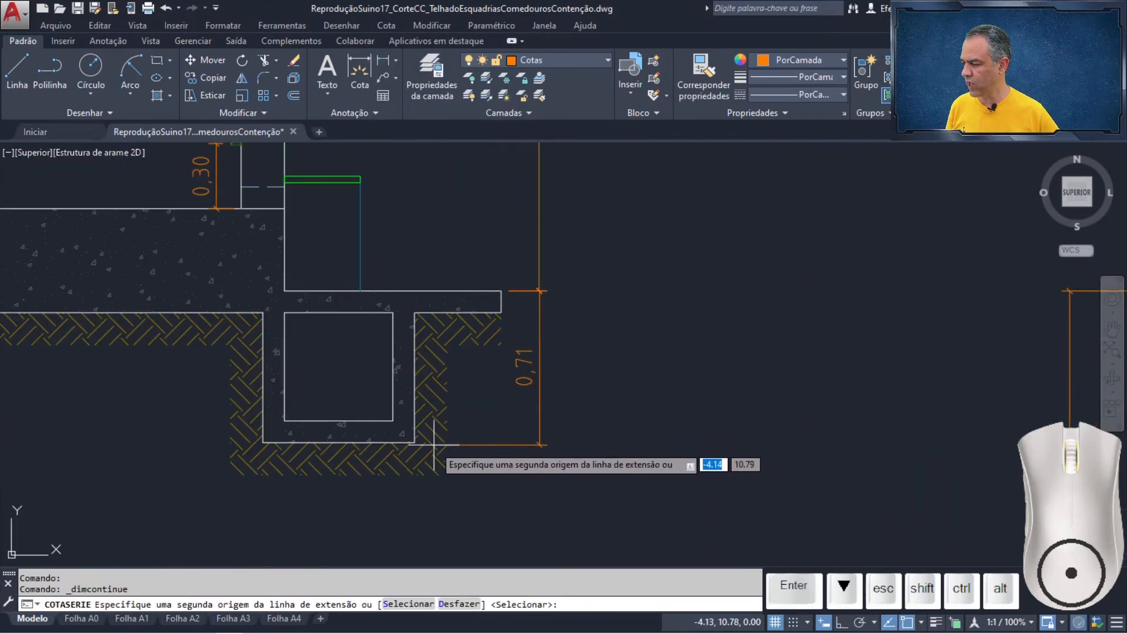
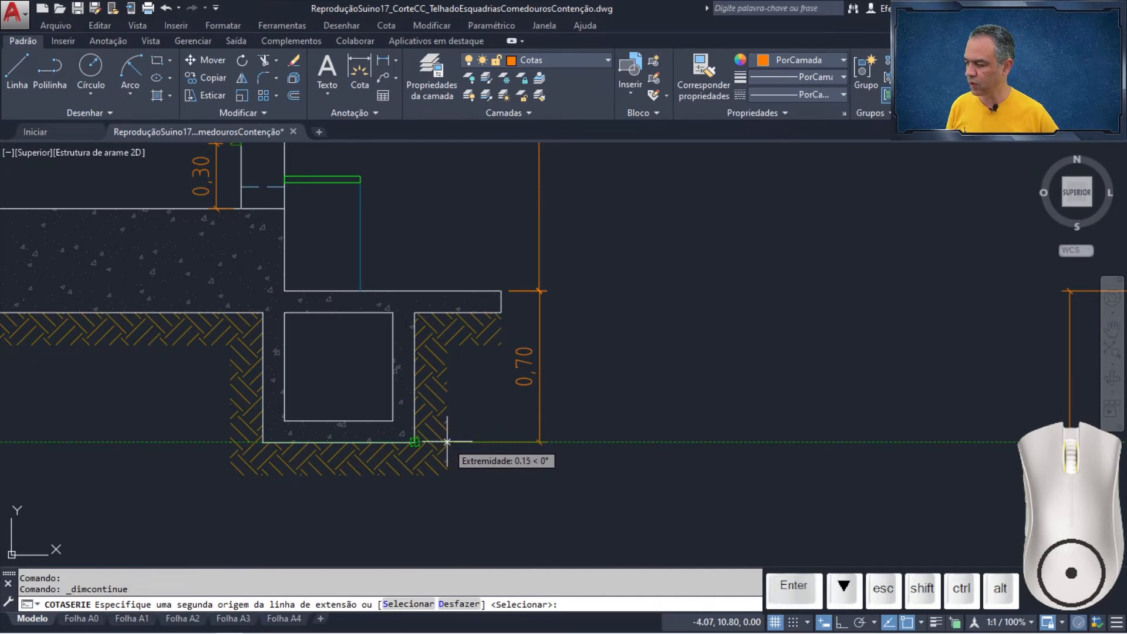
left_click(447, 442)
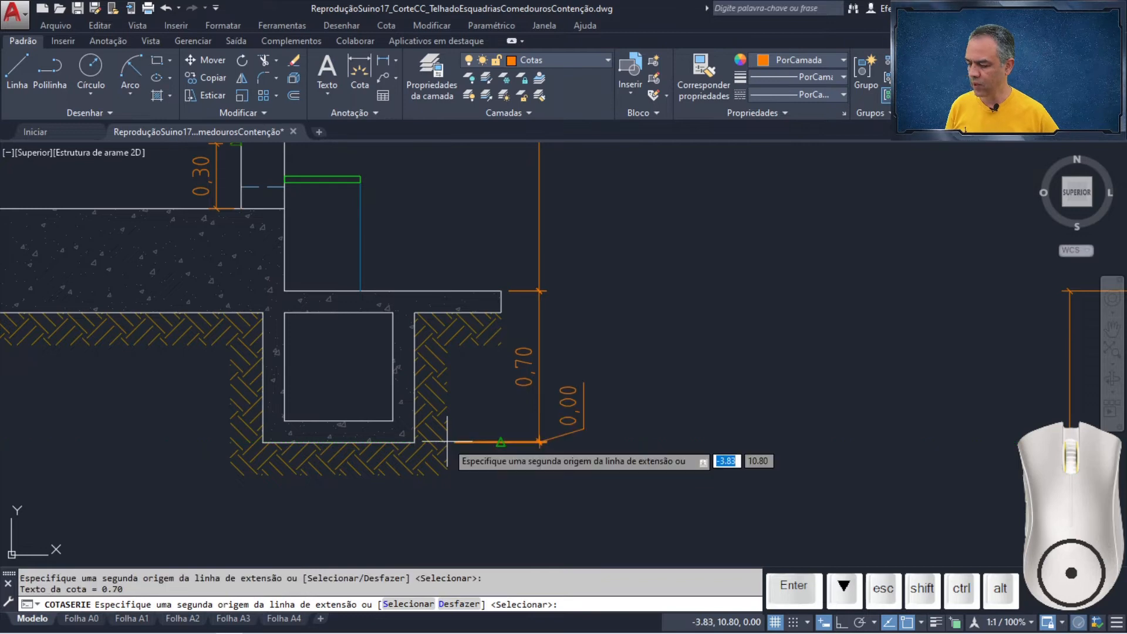
key("Return")
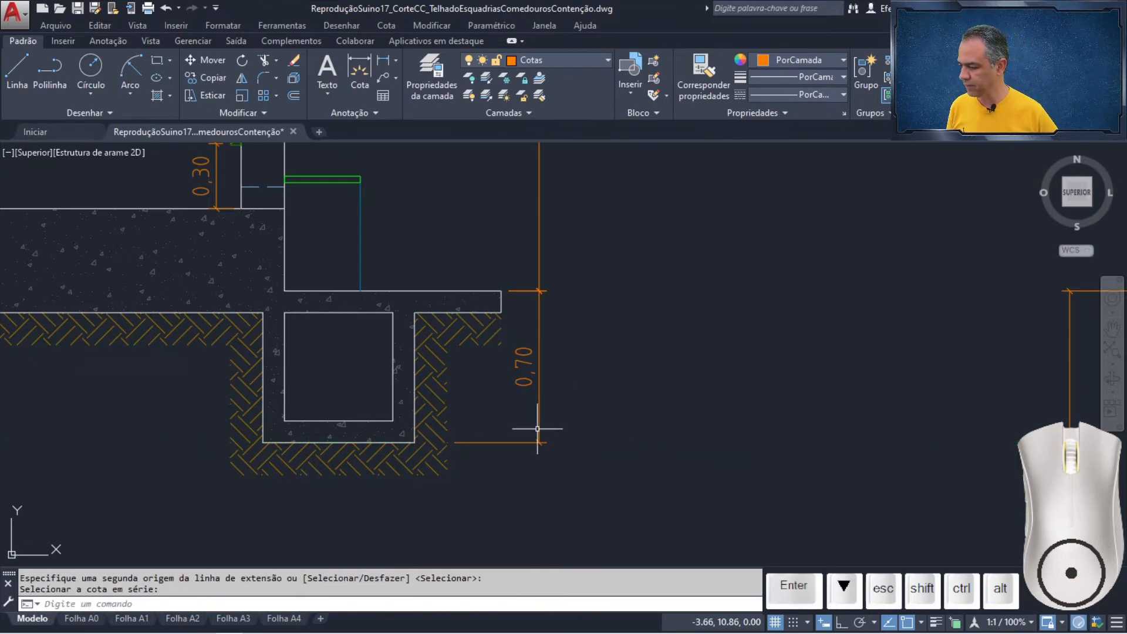
Step: Make Texto Geral the current layer
scroll(537, 429, "down", 5)
mouse_move(316, 342)
middle_mouse_down()
mouse_move(575, 355)
mouse_move(602, 405)
middle_mouse_up()
scroll(601, 405, "down", 2)
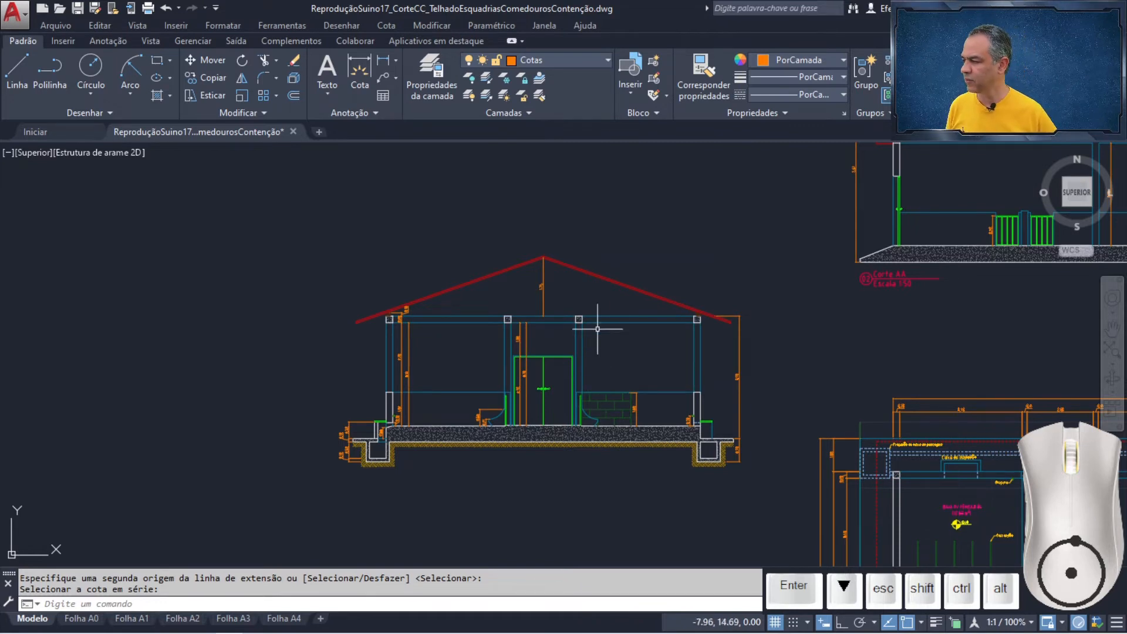
left_click(599, 55)
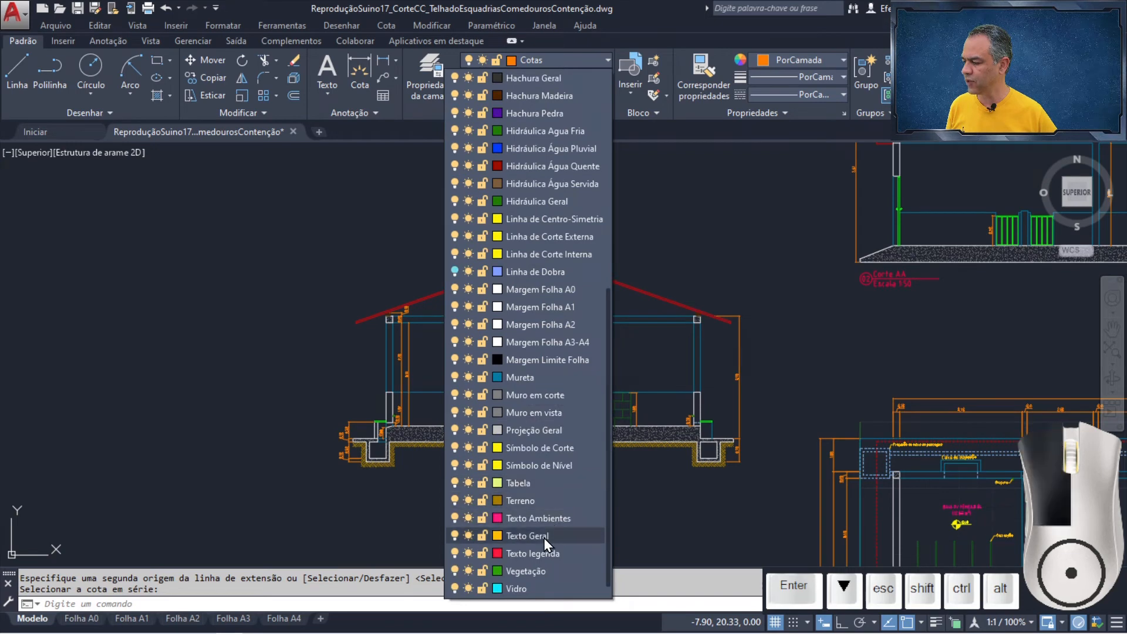
left_click(544, 537)
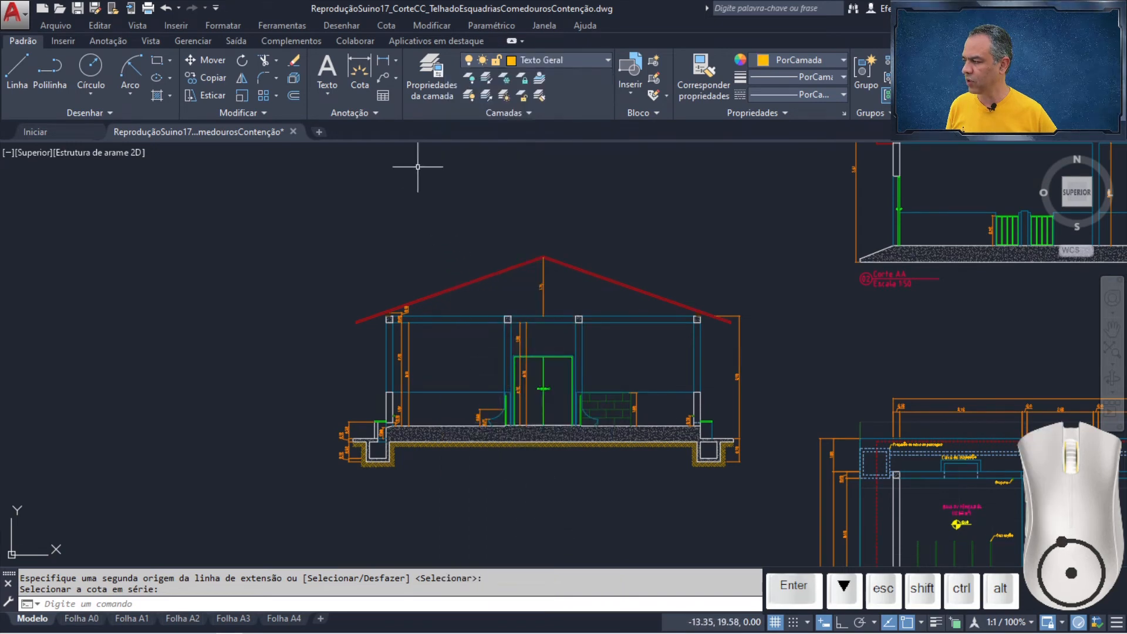
Step: Add a multileader pointing to the green cover on the left outer box, with the text "Tampa da caixa de inspeção"
left_click(385, 77)
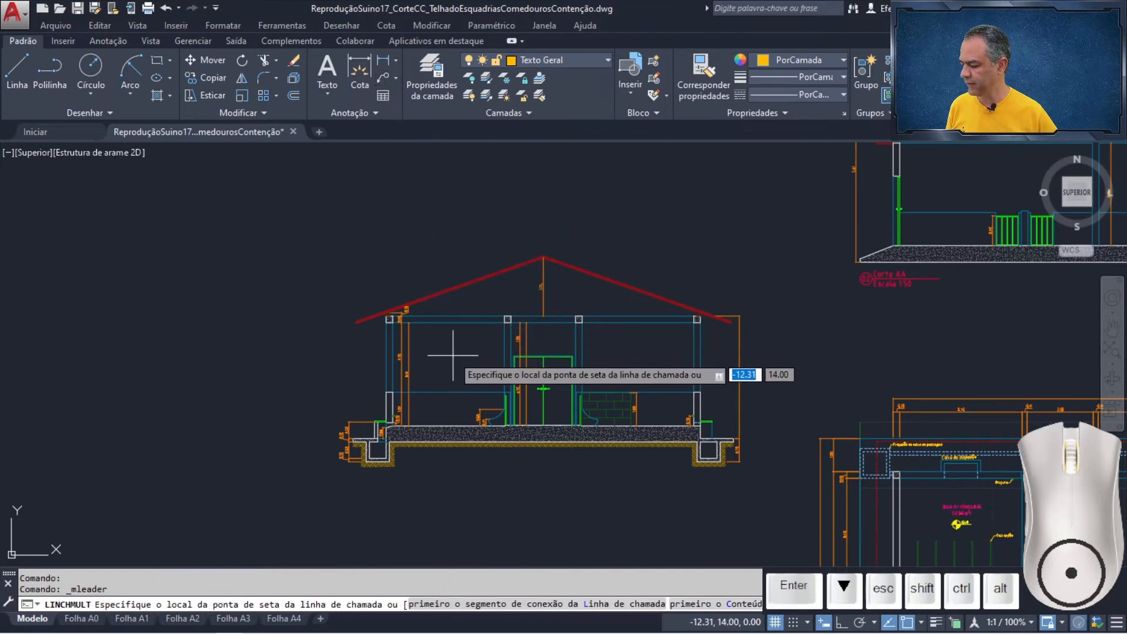
scroll(374, 426, "up", 2)
scroll(374, 427, "up", 6)
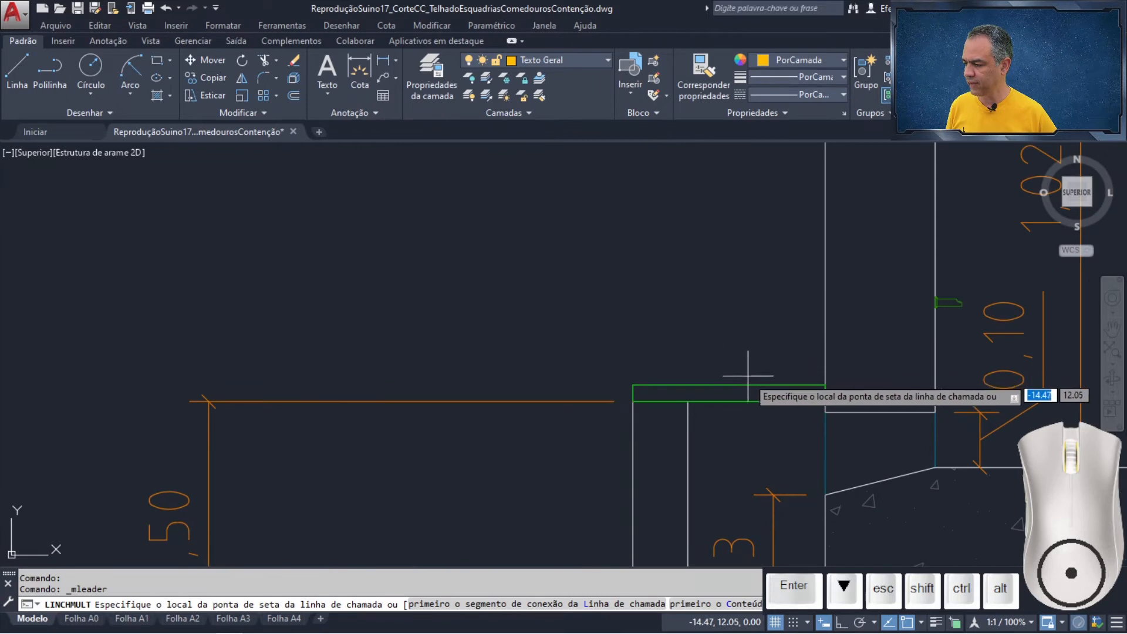
left_click(731, 386)
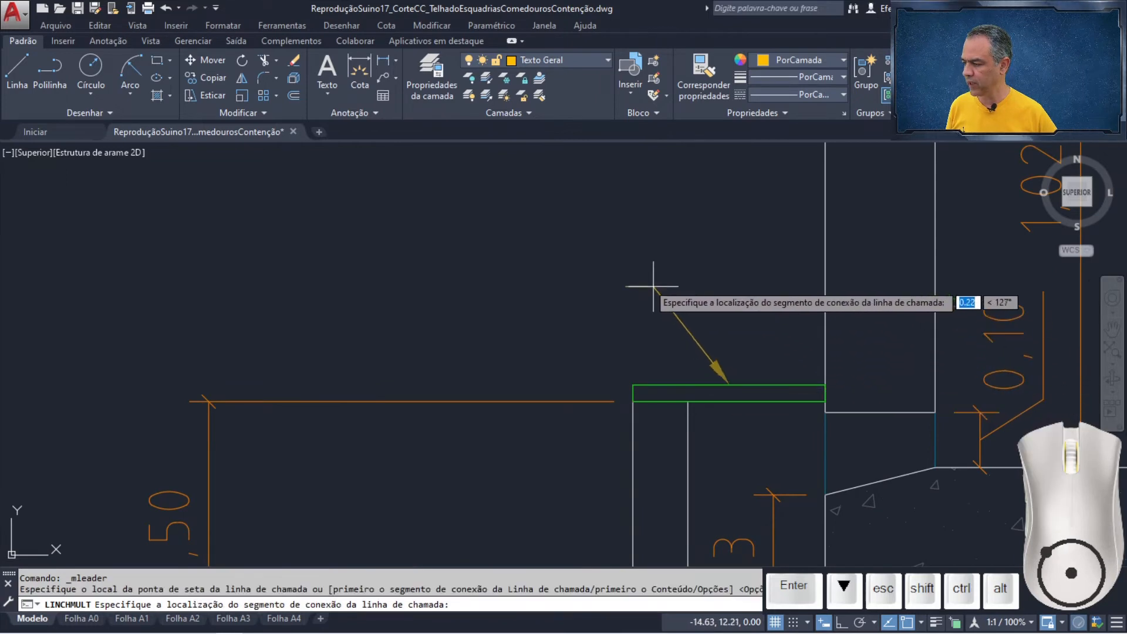
left_click(615, 220)
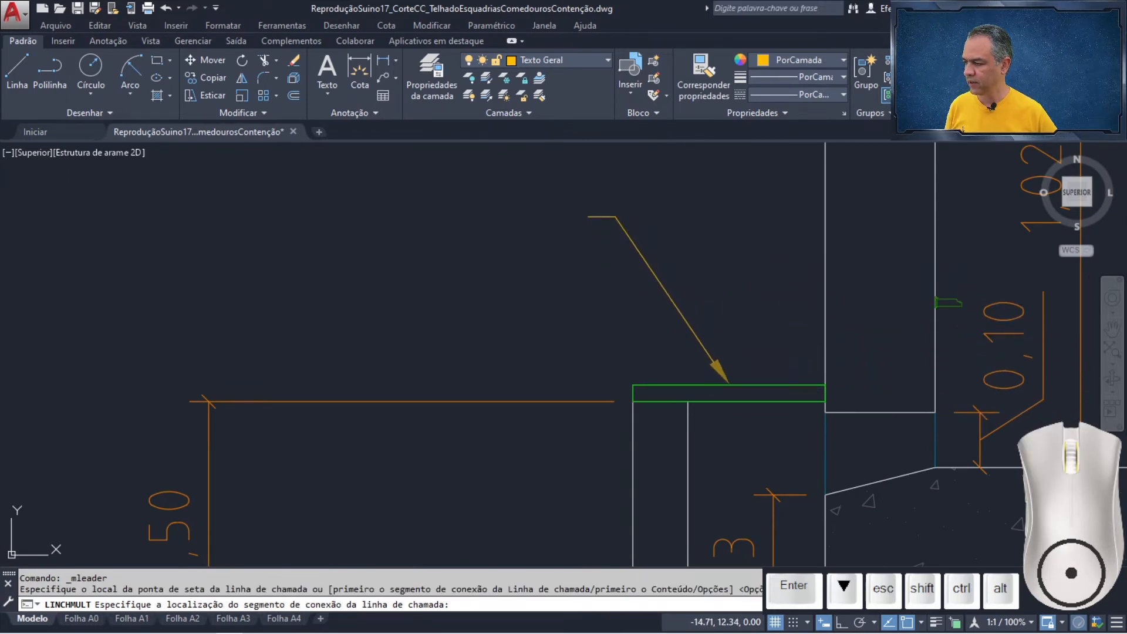
type("Tam")
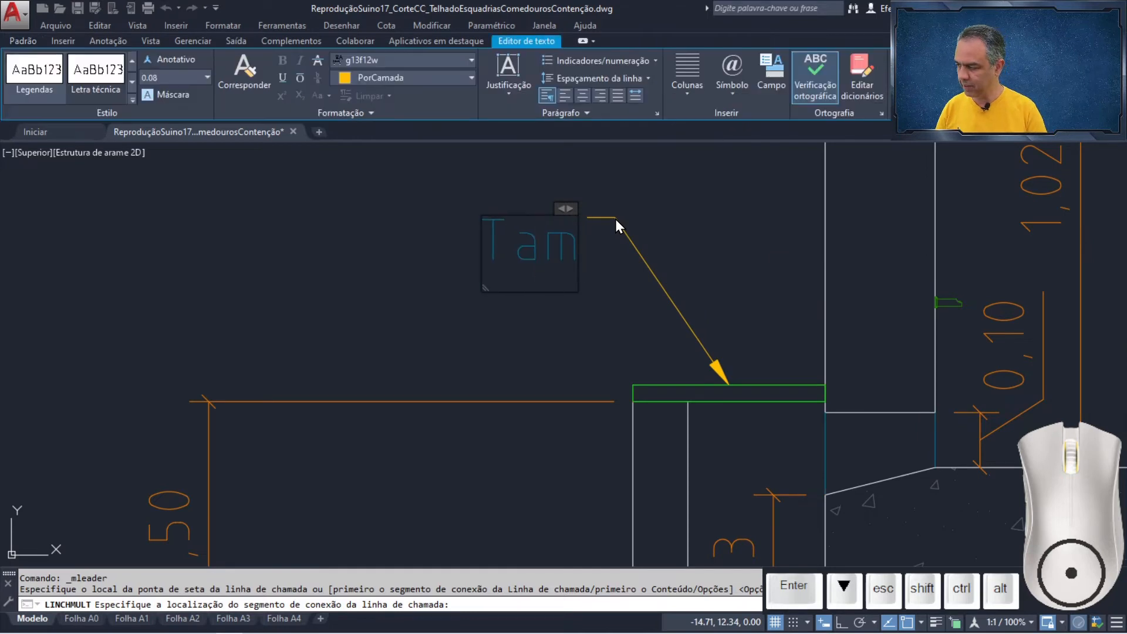
type("pa da caixa d")
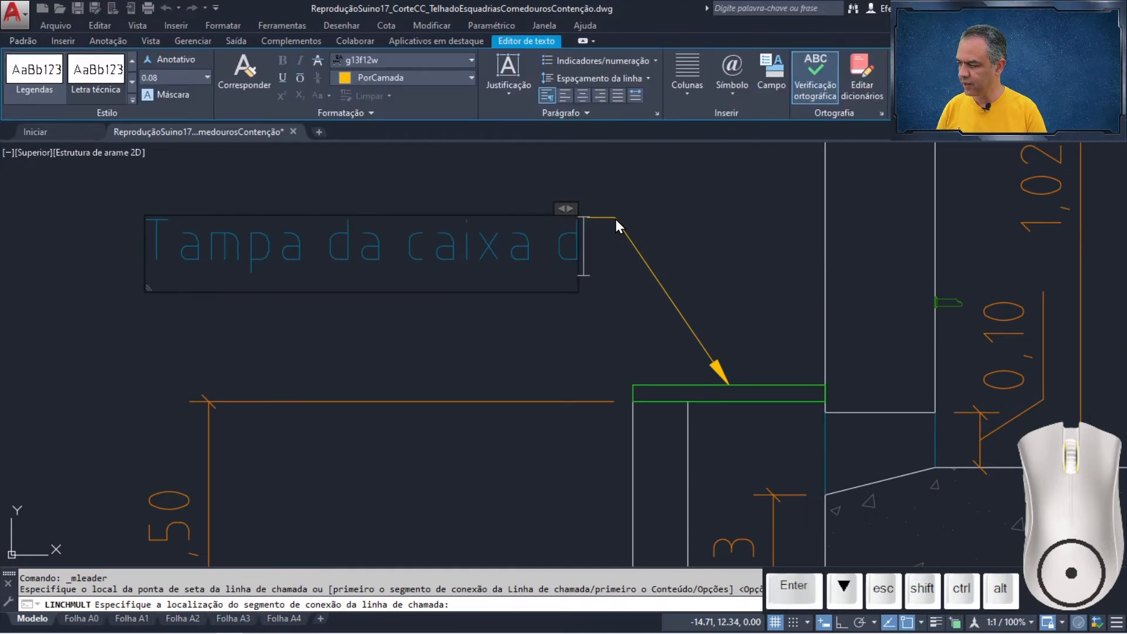
type("e inspeção")
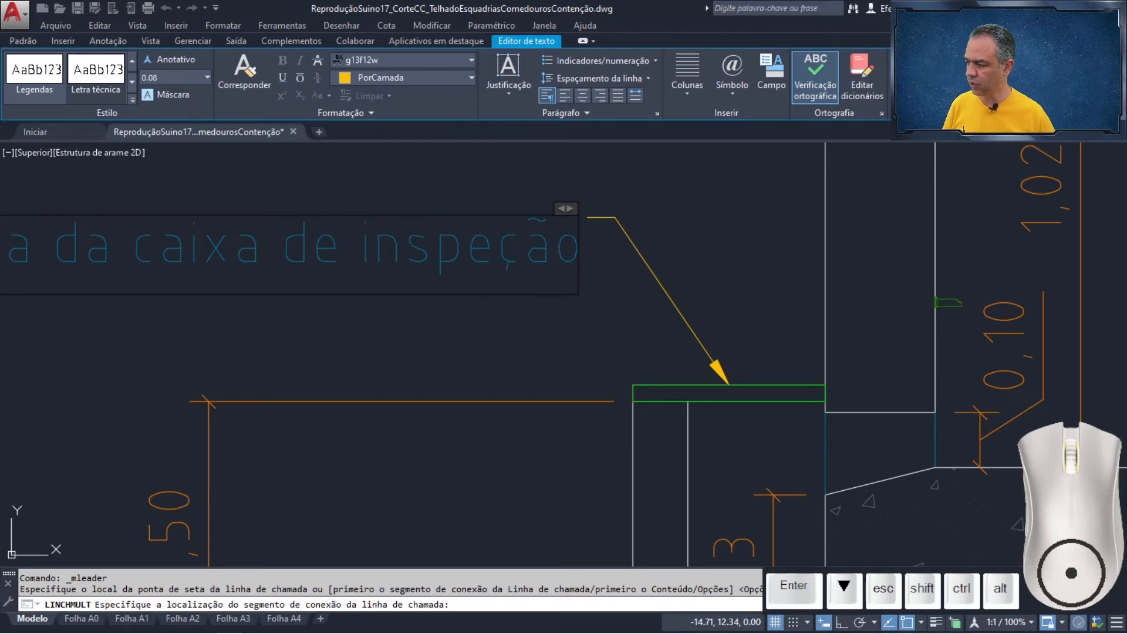
left_click(615, 219)
Step: Narrow the inspection box cover label so its text wraps onto two lines after "caixa"
scroll(545, 301, "down", 2)
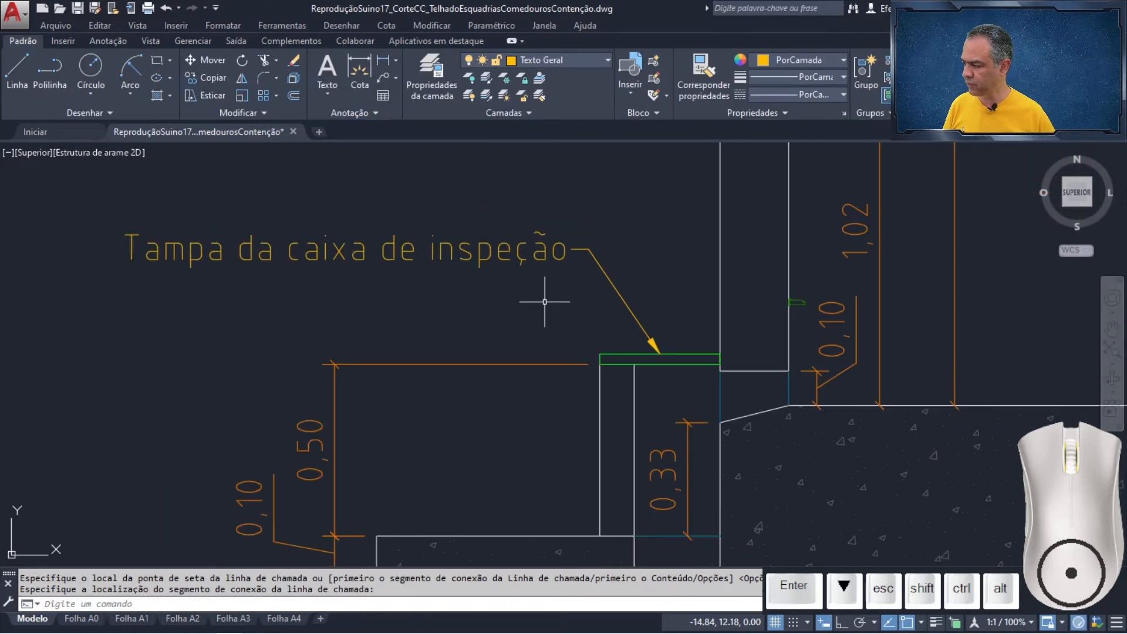
double_click(314, 258)
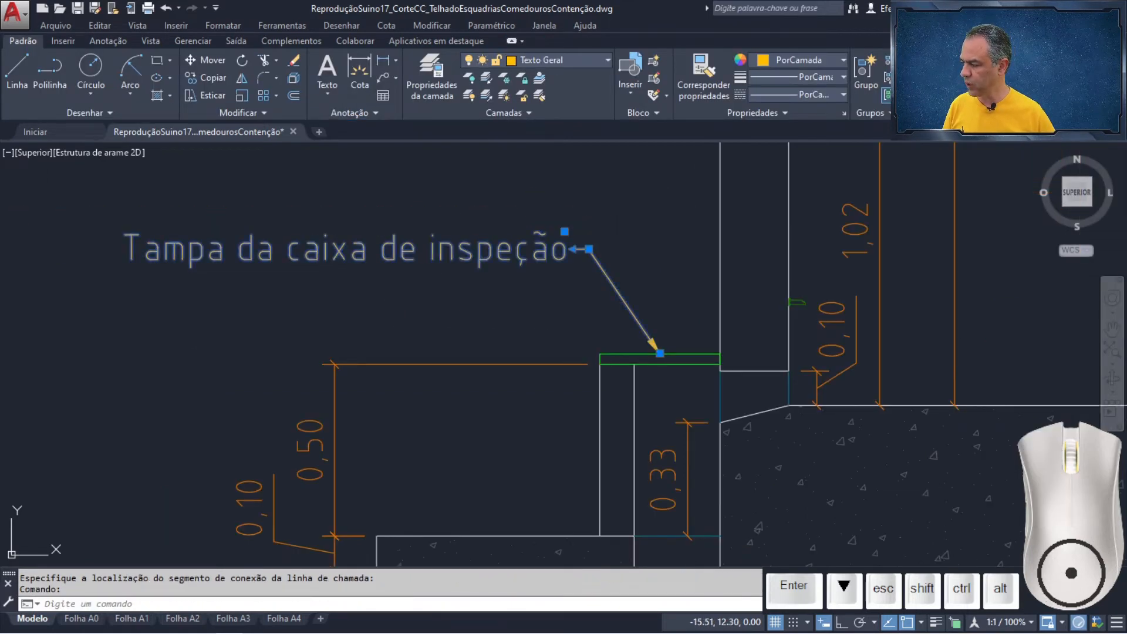
left_click_drag(125, 269, 312, 245)
left_click(411, 156)
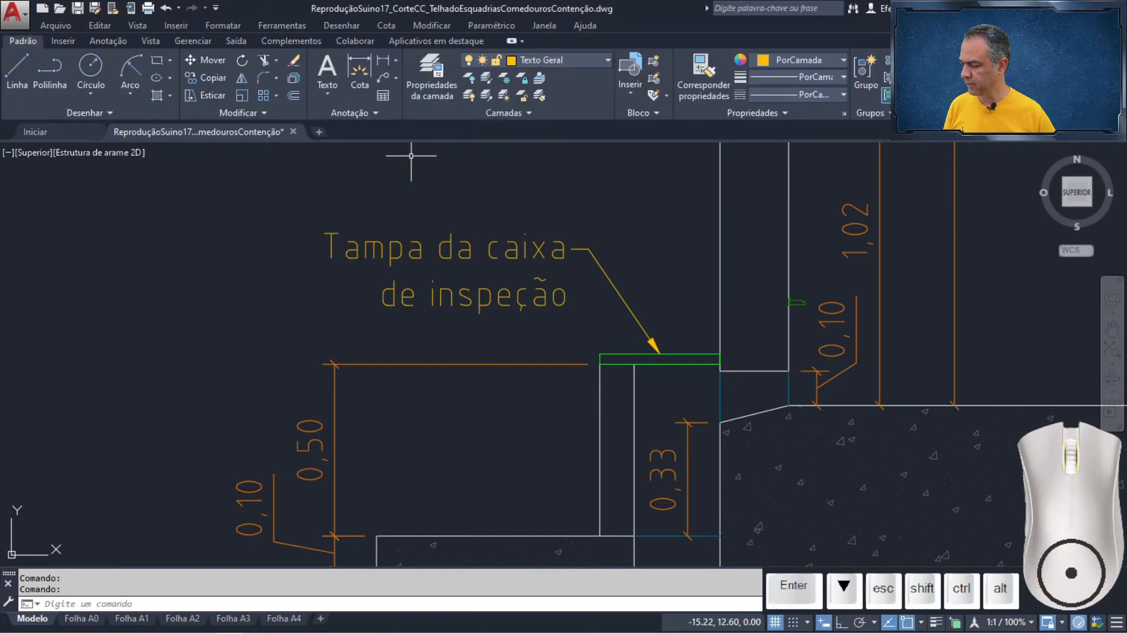
Step: Add a multileader labelled "Mureta" pointing to the horizontal top line of the low wall between the left outer wall and the feeder
scroll(411, 155, "down", 2)
middle_click_drag(756, 179, 506, 420)
scroll(468, 352, "up", 2)
key("Return")
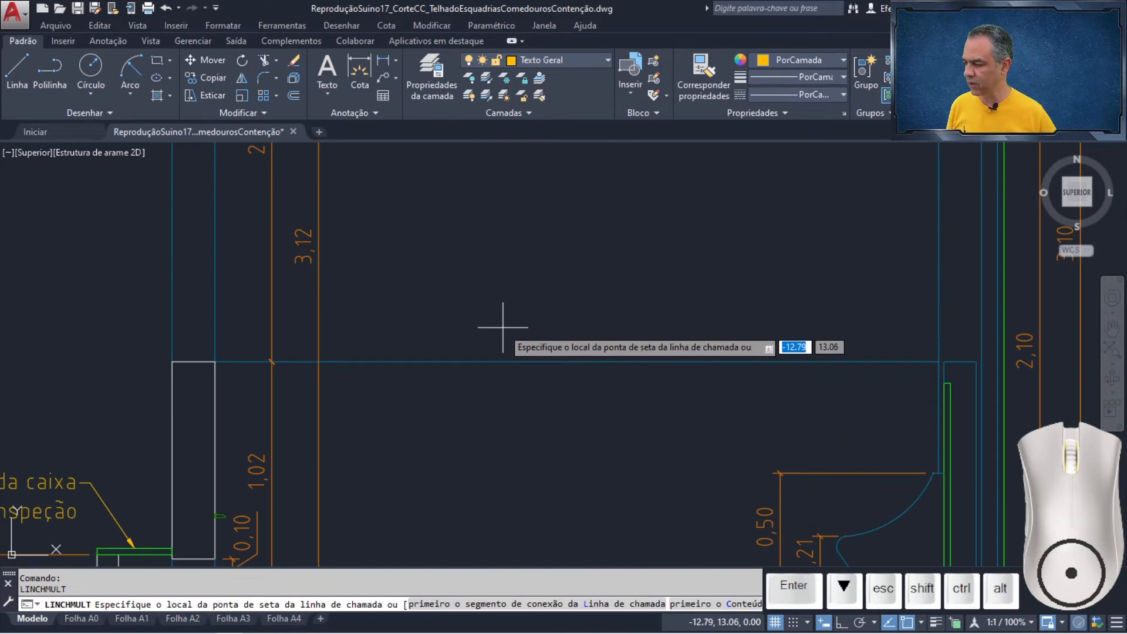
left_click(576, 361)
left_click(552, 318)
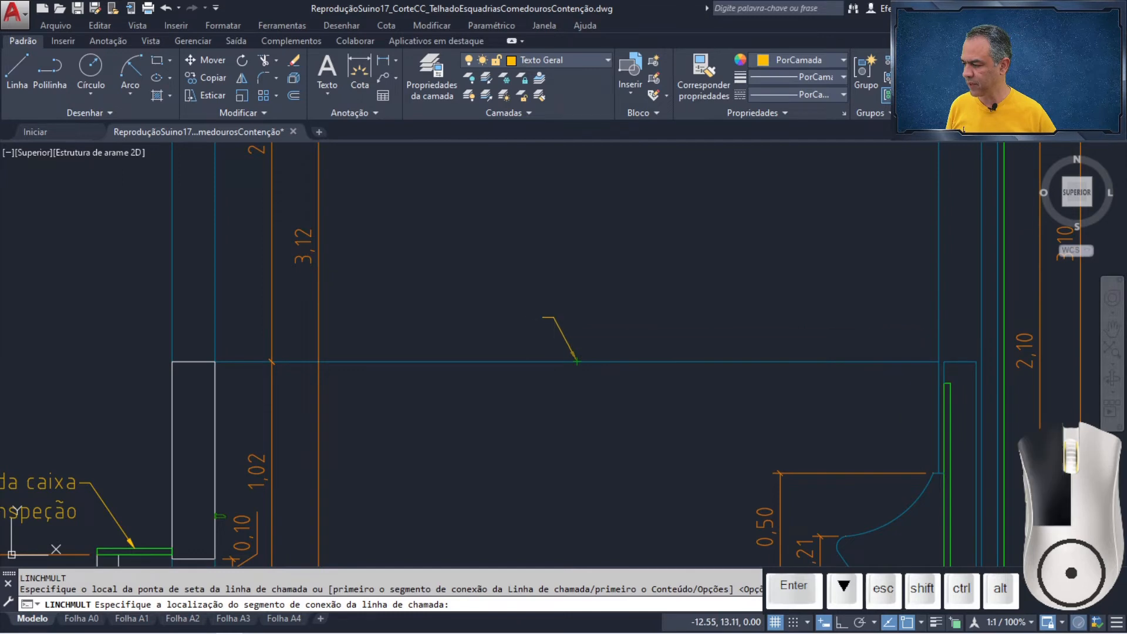
type("Mureta")
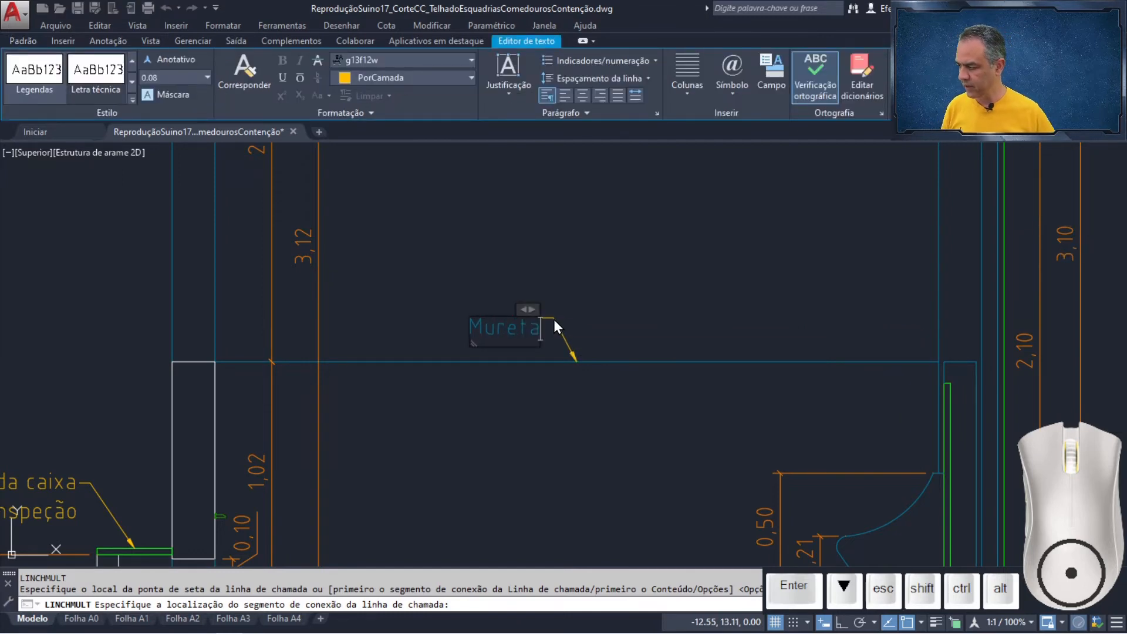
left_click(642, 276)
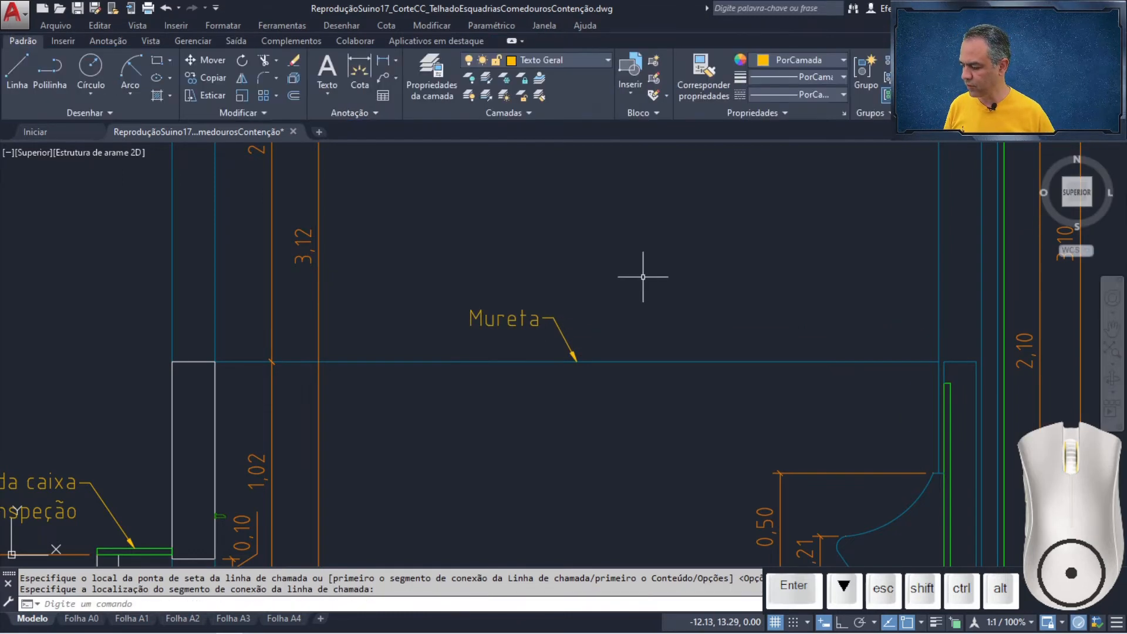
Step: Add a multileader labelled "Comedouro" pointing to the upper corner of the feeder's curved profile left of the double door
key("Return")
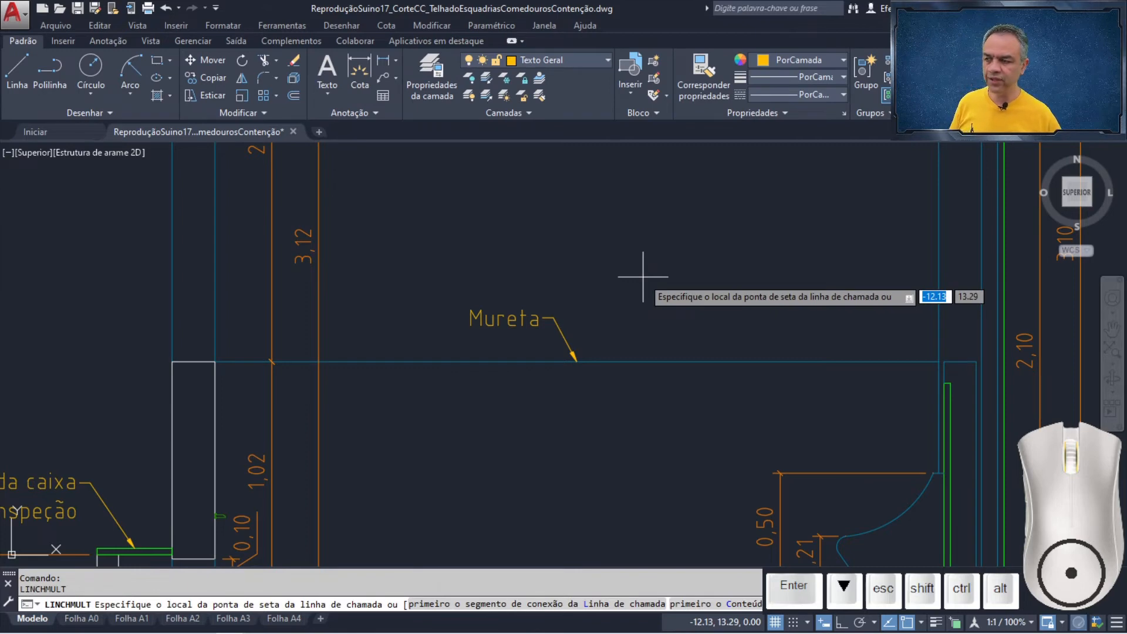
scroll(786, 335, "up", 5)
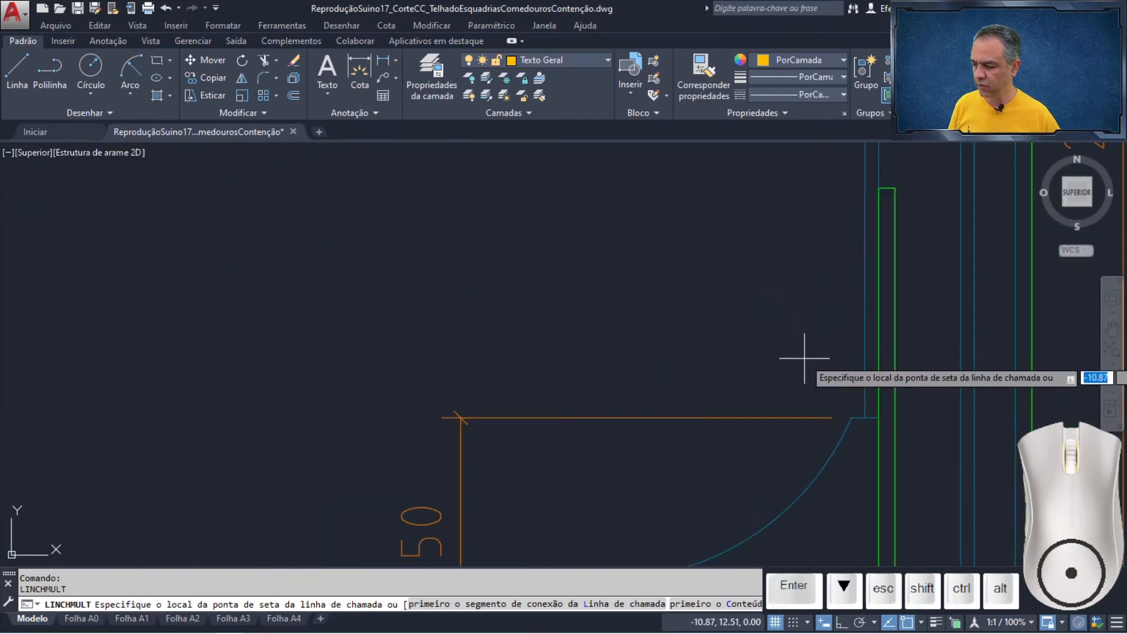
left_click(851, 417)
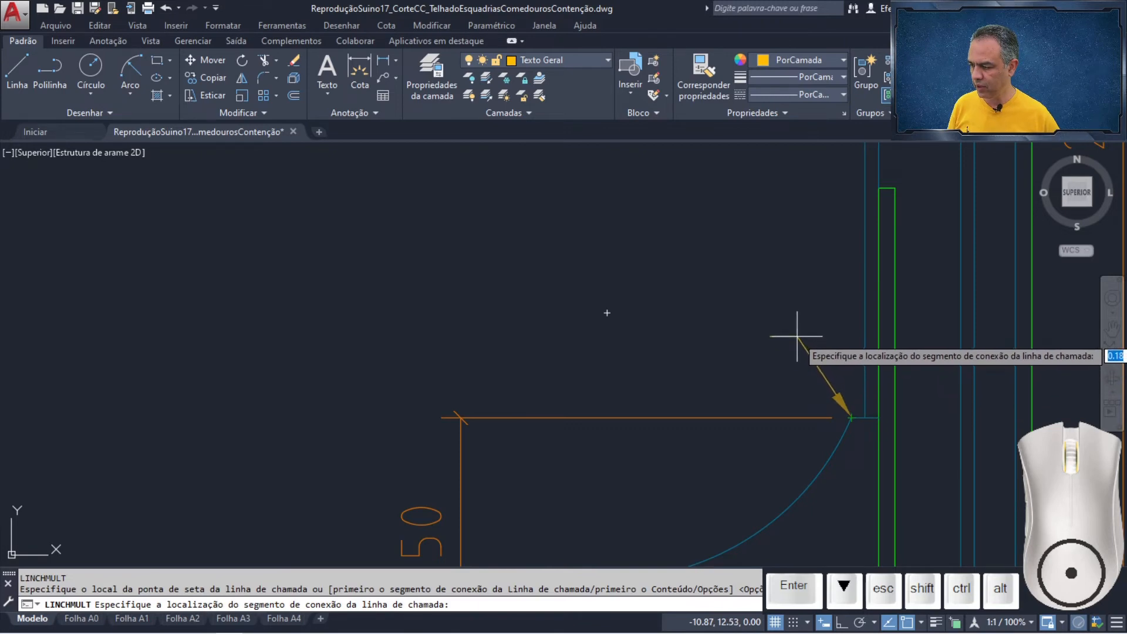
left_click(798, 338)
type("Comedouro")
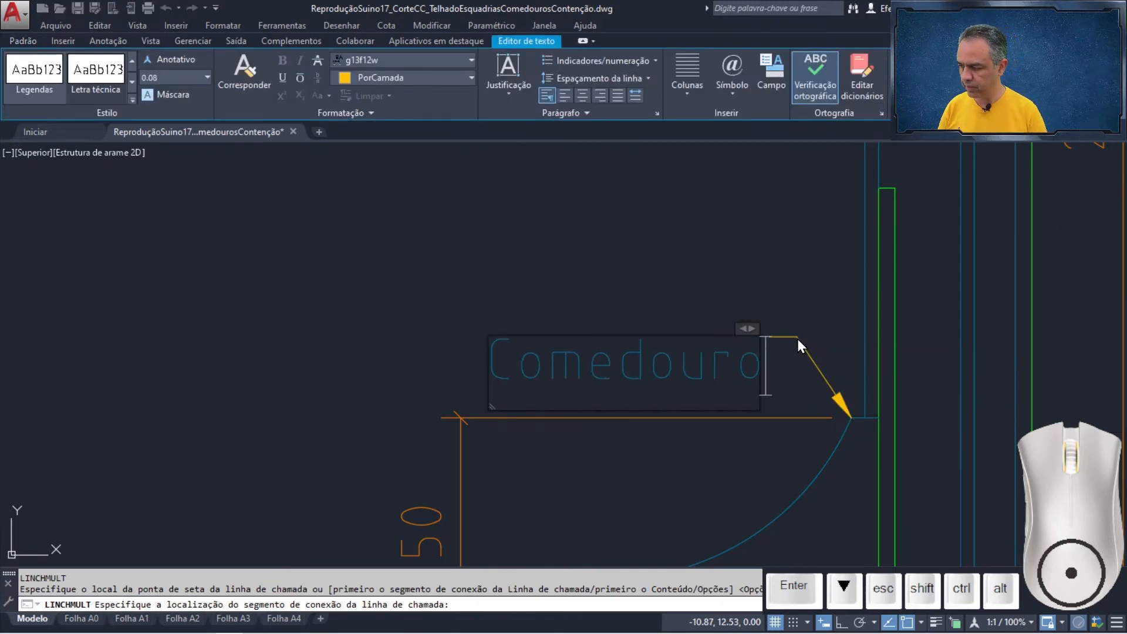
left_click(767, 257)
Step: Add a multileader labelled "Portinhola" pointing to the top midpoint of the narrow green hatch door above the feeder
mouse_move(764, 247)
middle_mouse_down()
mouse_move(722, 505)
mouse_move(732, 468)
mouse_move(610, 476)
mouse_move(564, 461)
middle_mouse_up()
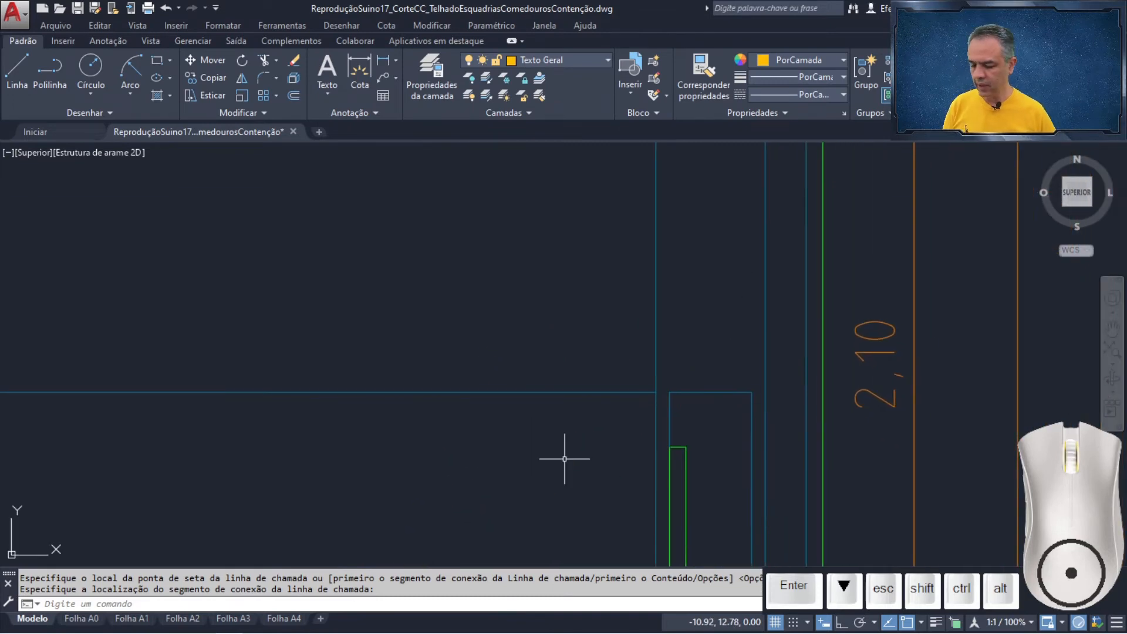
key("Return")
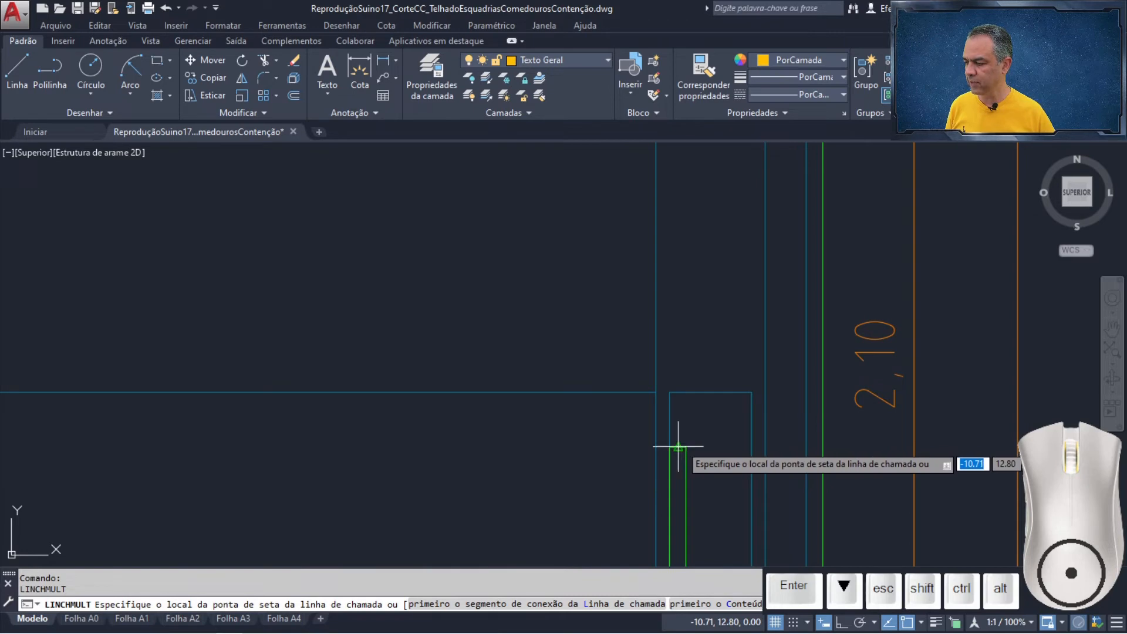
left_click(678, 447)
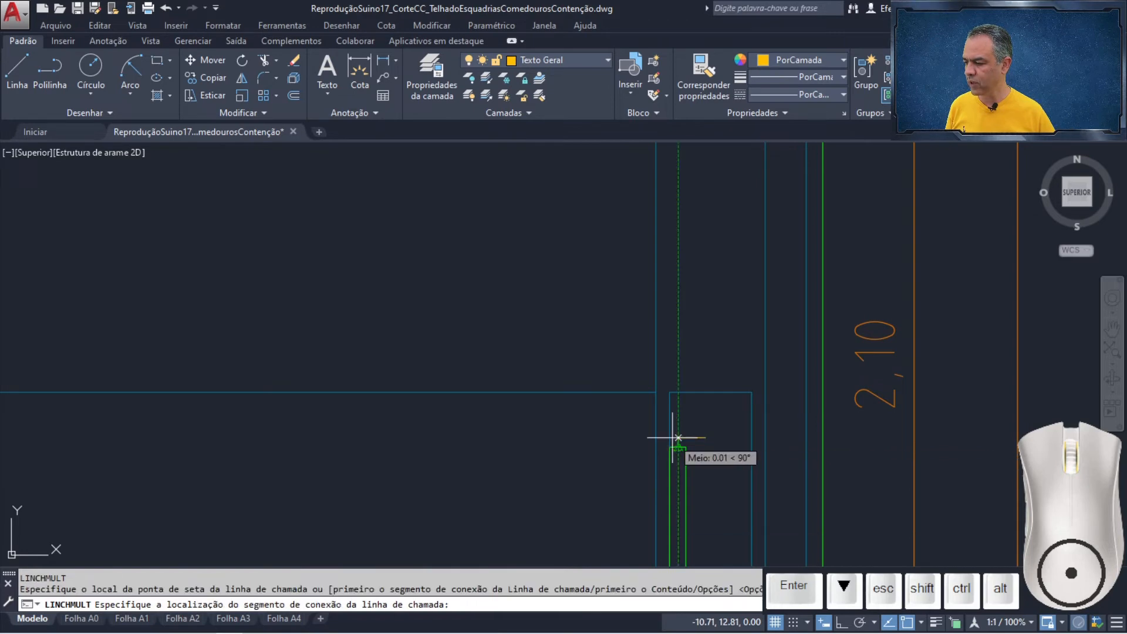
left_click(585, 327)
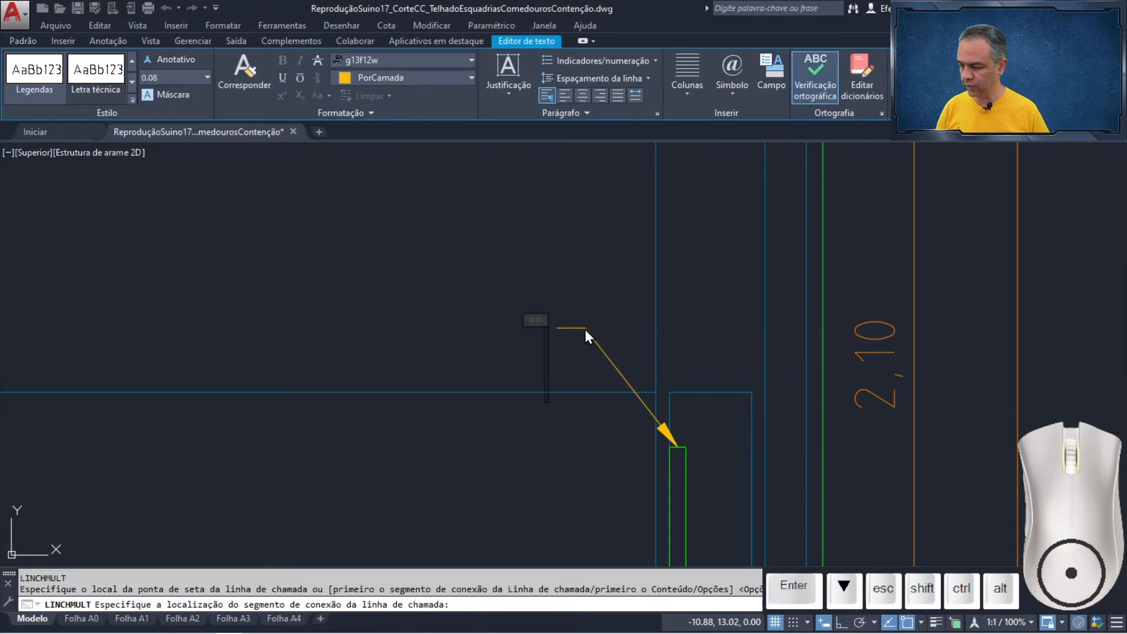
type("Portinhola")
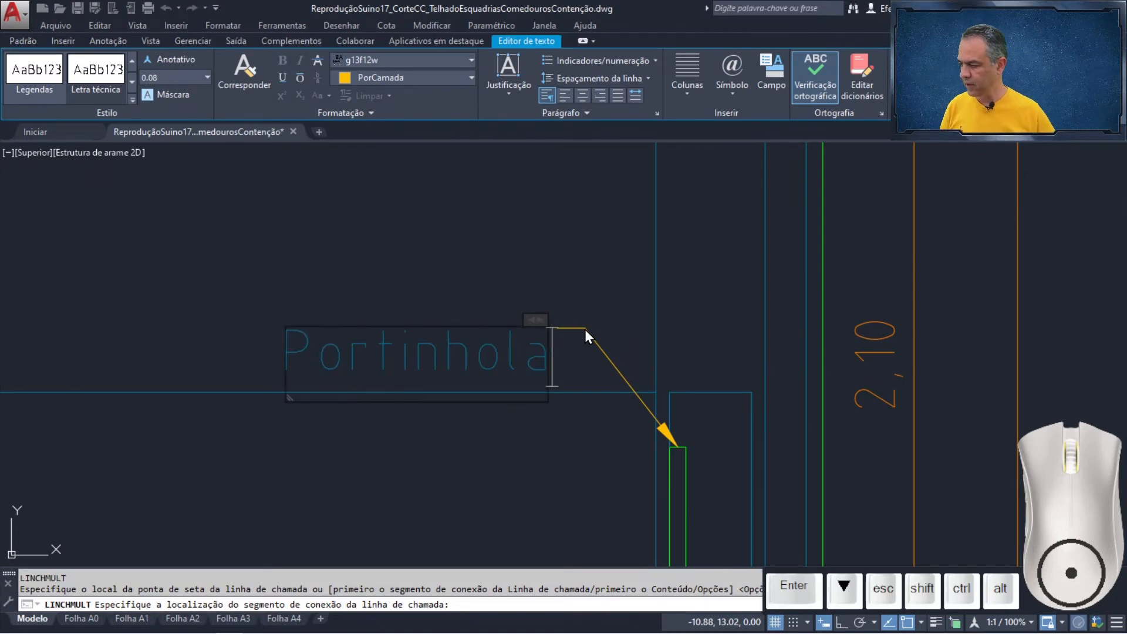
left_click(585, 329)
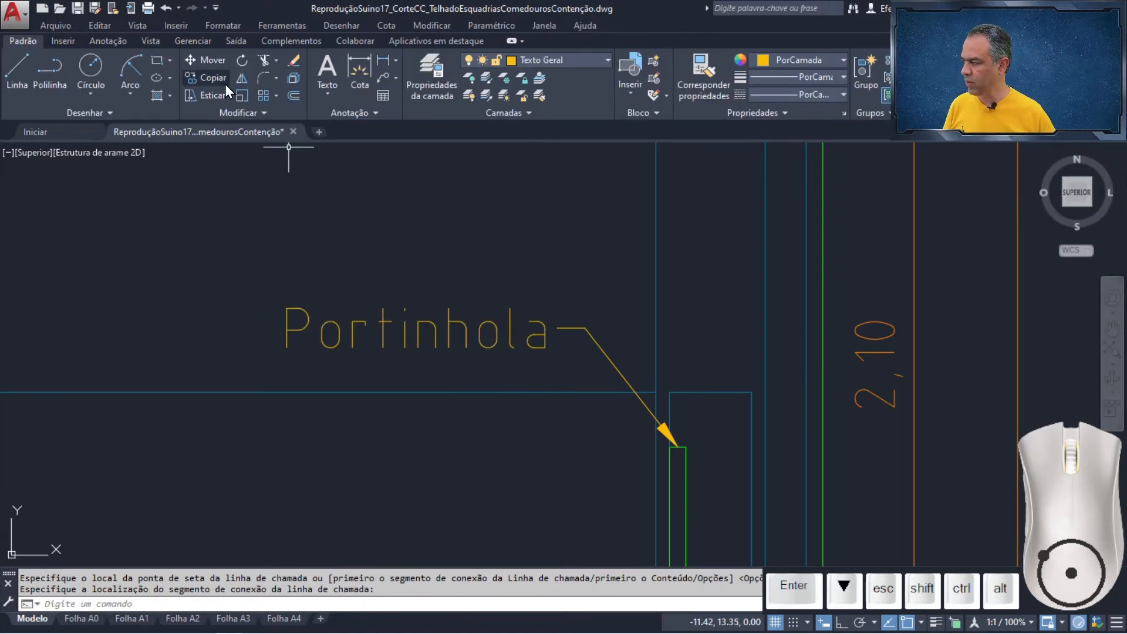
Step: Copy the Portinhola multileader from its arrow tip to the top midpoint of the adjacent low wall beside the door
left_click(223, 83)
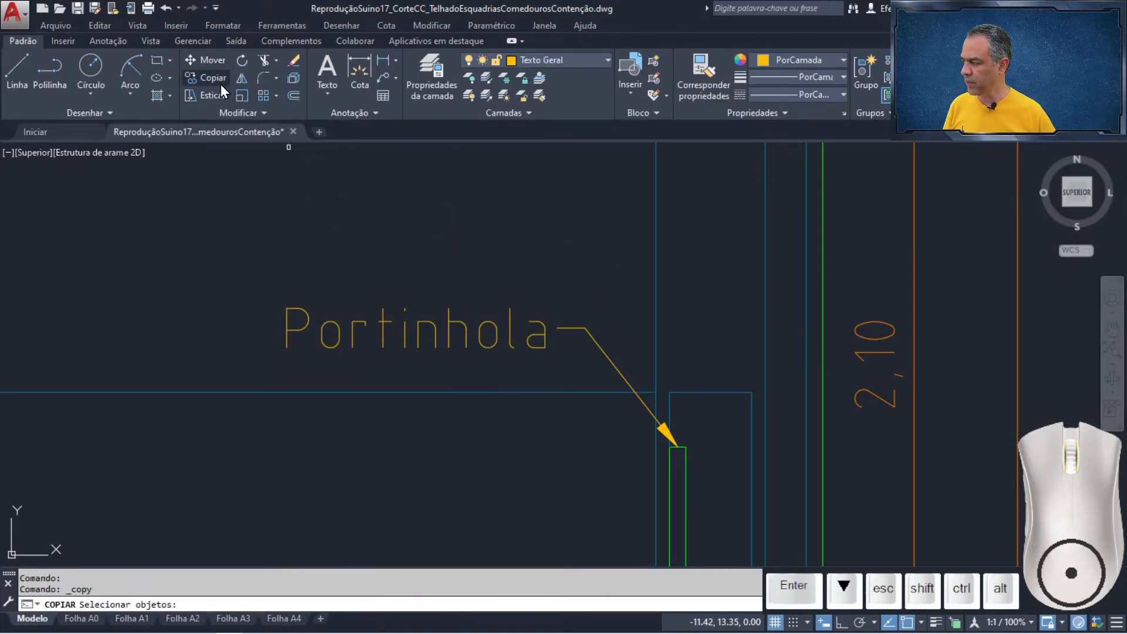
left_click(596, 343)
key("Return")
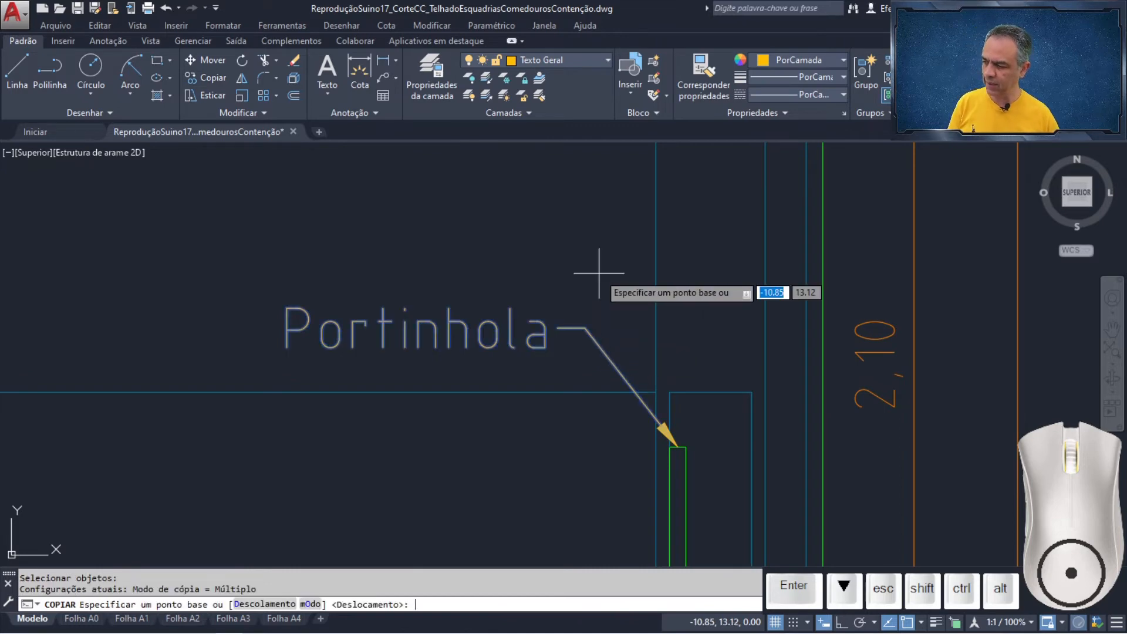
left_click(677, 443)
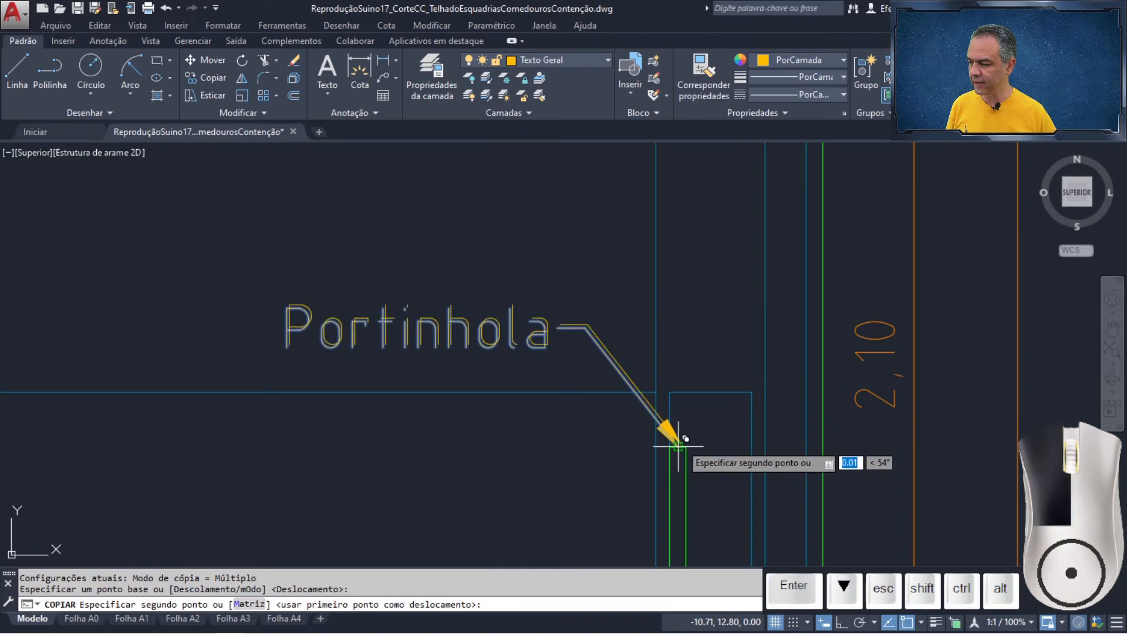
left_click(710, 392)
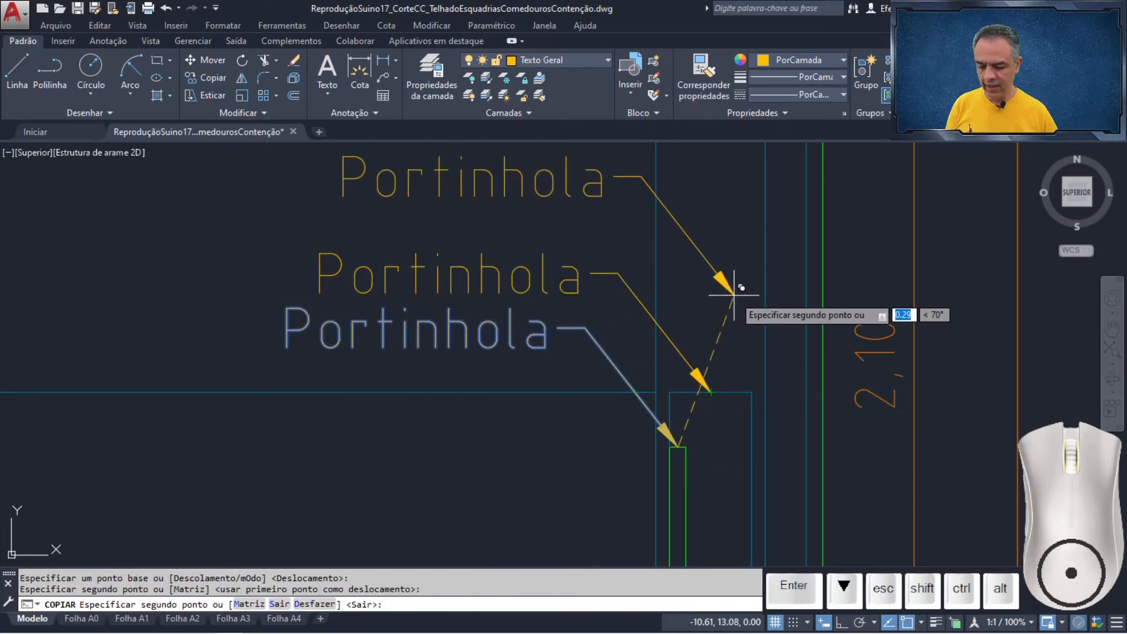
key("Return")
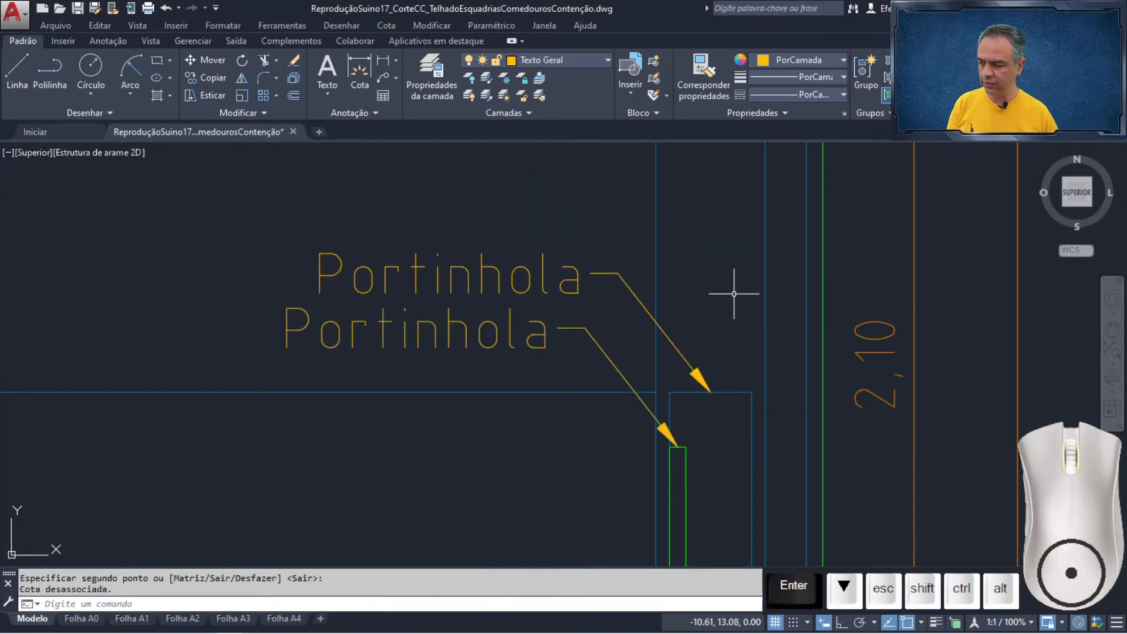
Step: Stretch the copied multileader's landing point so it sits above and vertically aligned with the original Portinhola label's landing
left_click(616, 273)
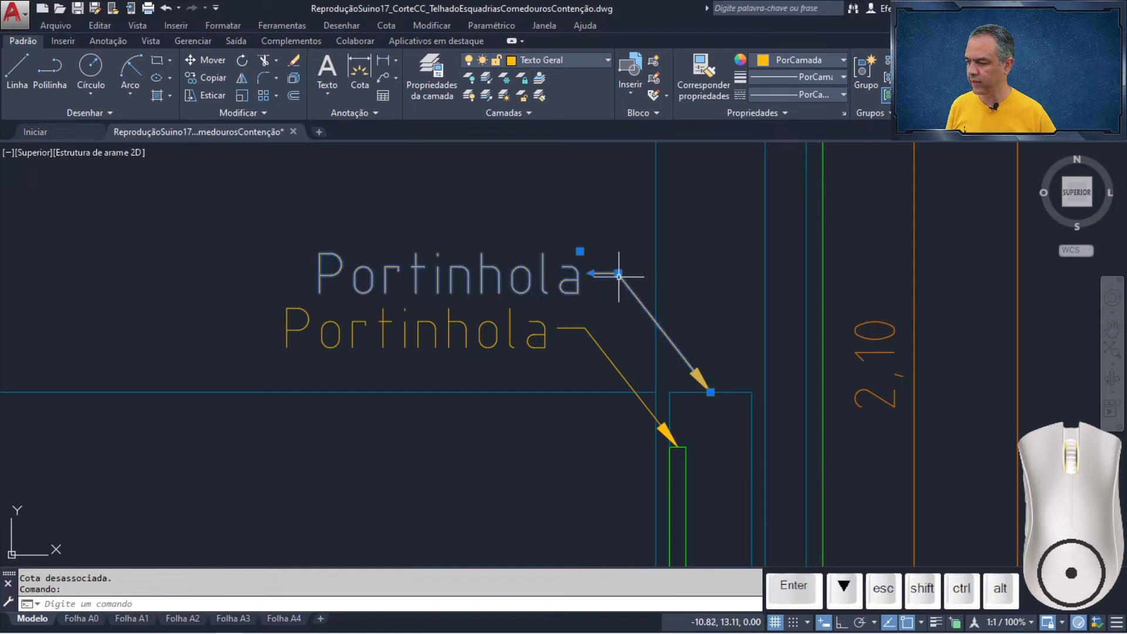
left_click(617, 273)
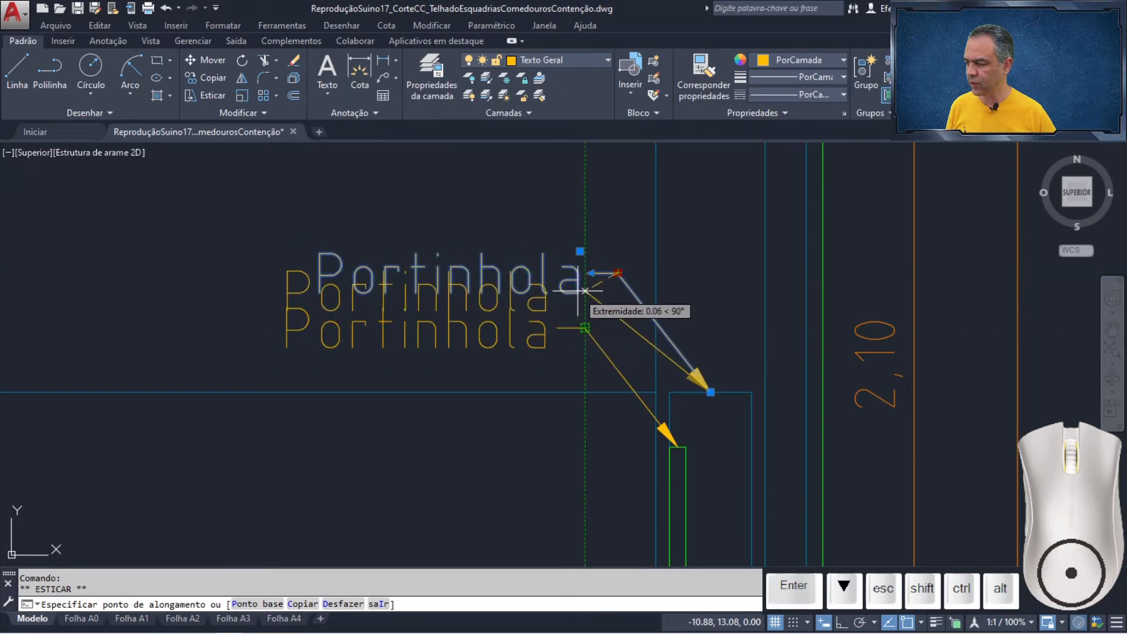
left_click(584, 222)
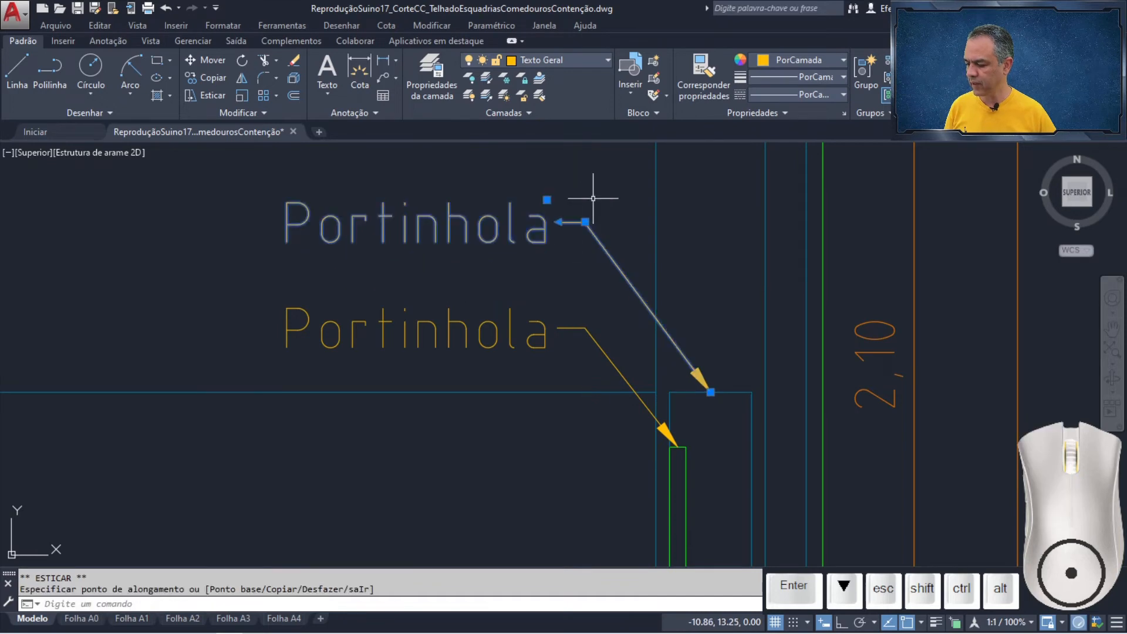
key("Escape")
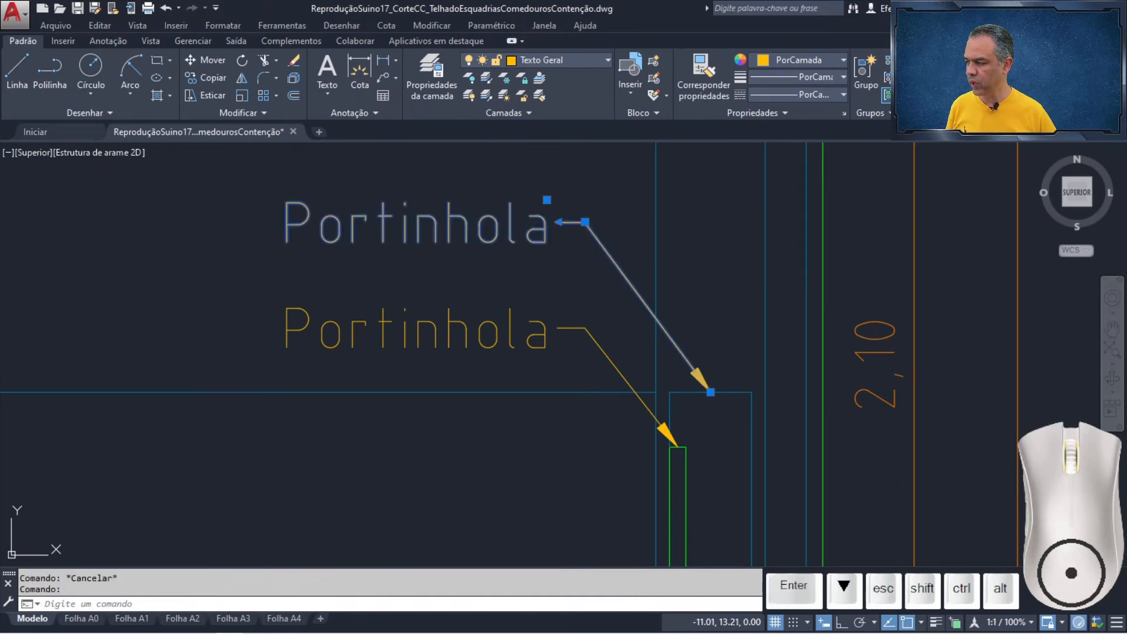
Step: Change the text of the copied upper label to "Mureta"
double_click(511, 224)
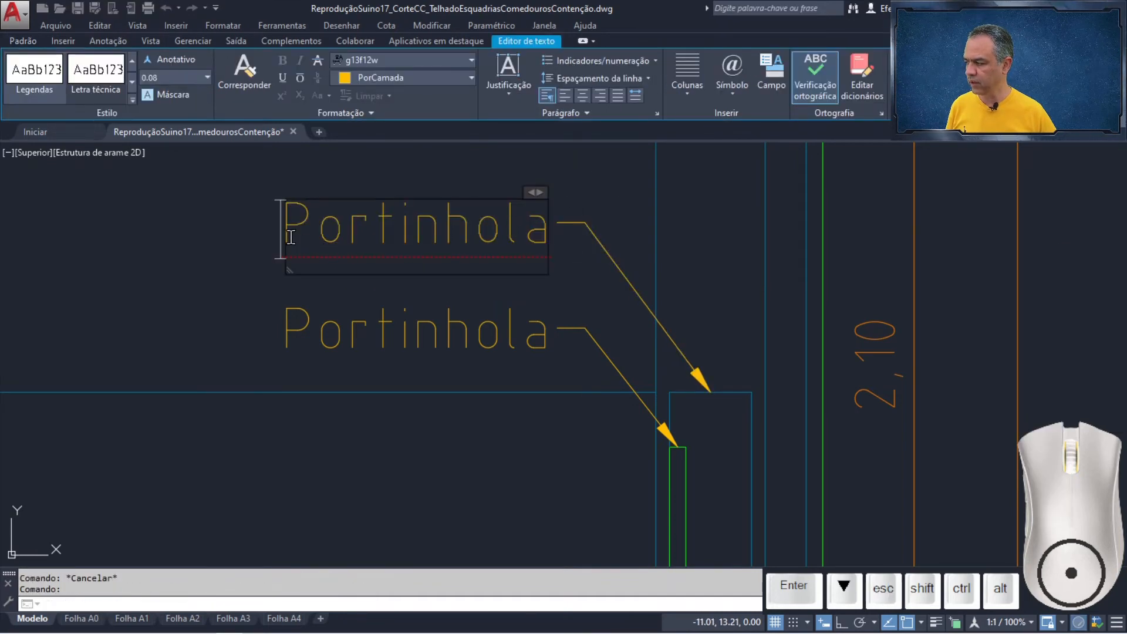
left_click_drag(290, 237, 388, 225)
left_click_drag(536, 222, 545, 232)
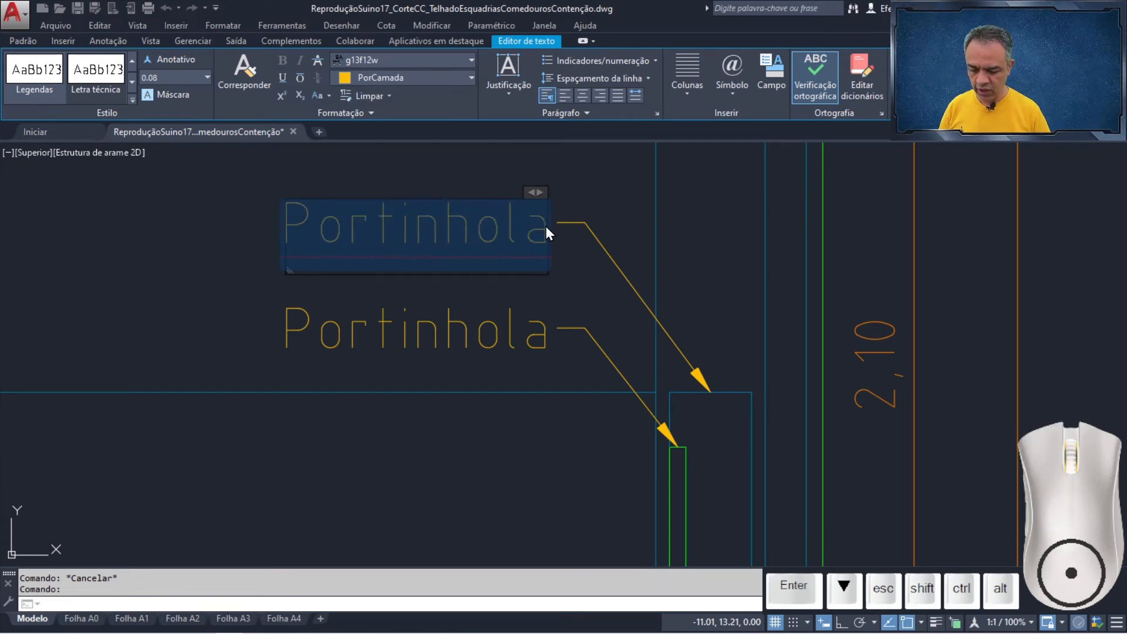
type("Mureta")
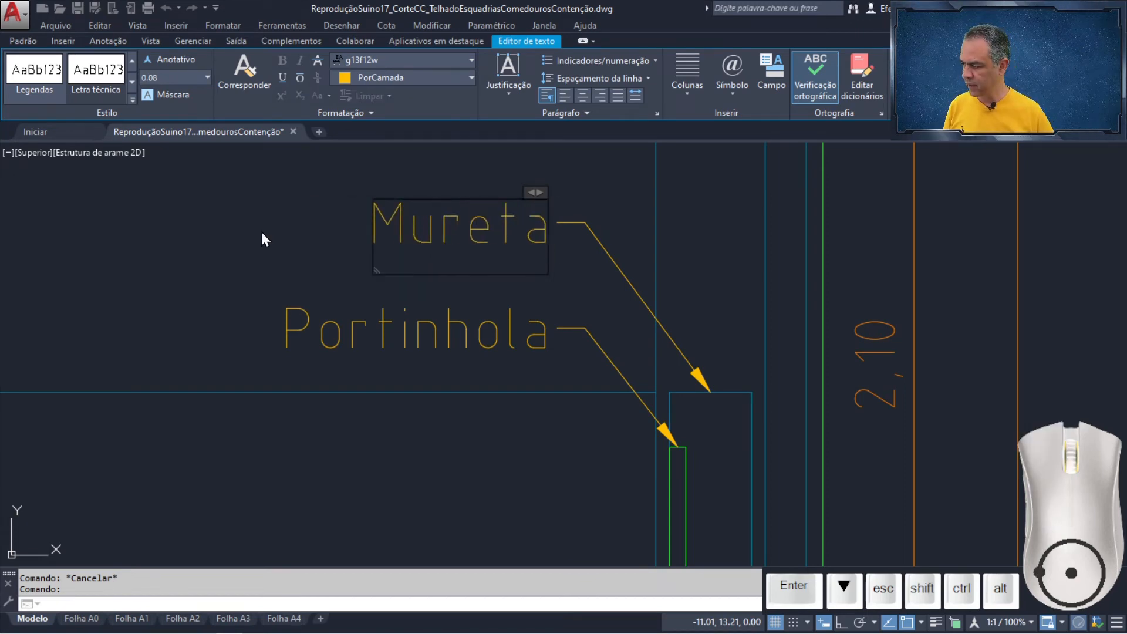
left_click(259, 228)
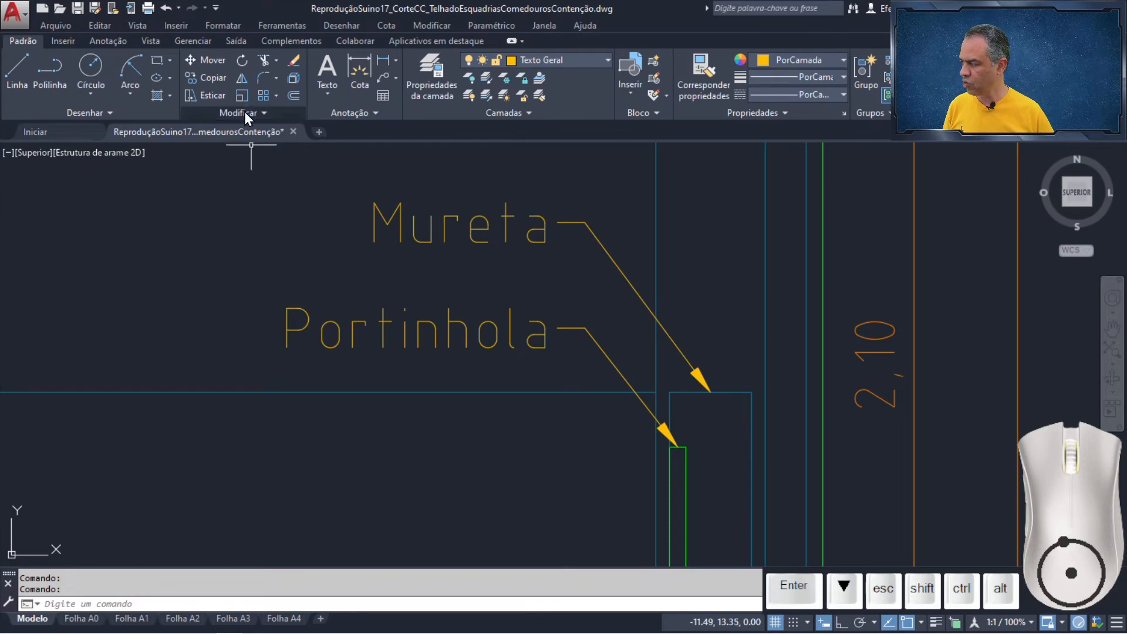
Step: Mirror the Mureta and Portinhola multileaders about the double door's vertical centre line, keeping the source objects
left_click(241, 79)
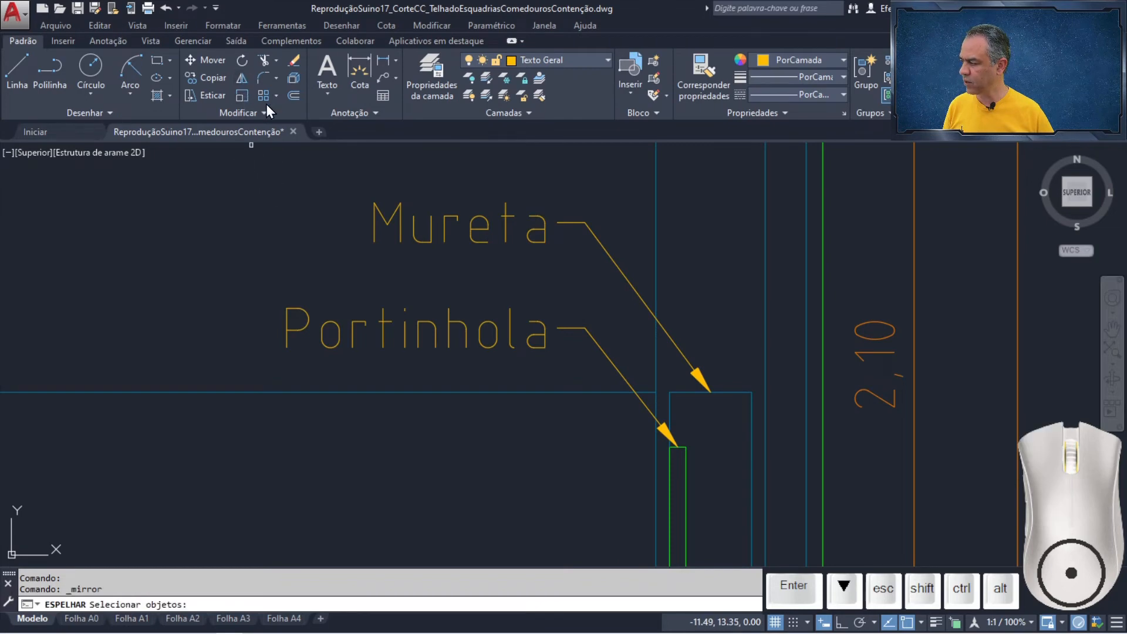
left_click(620, 172)
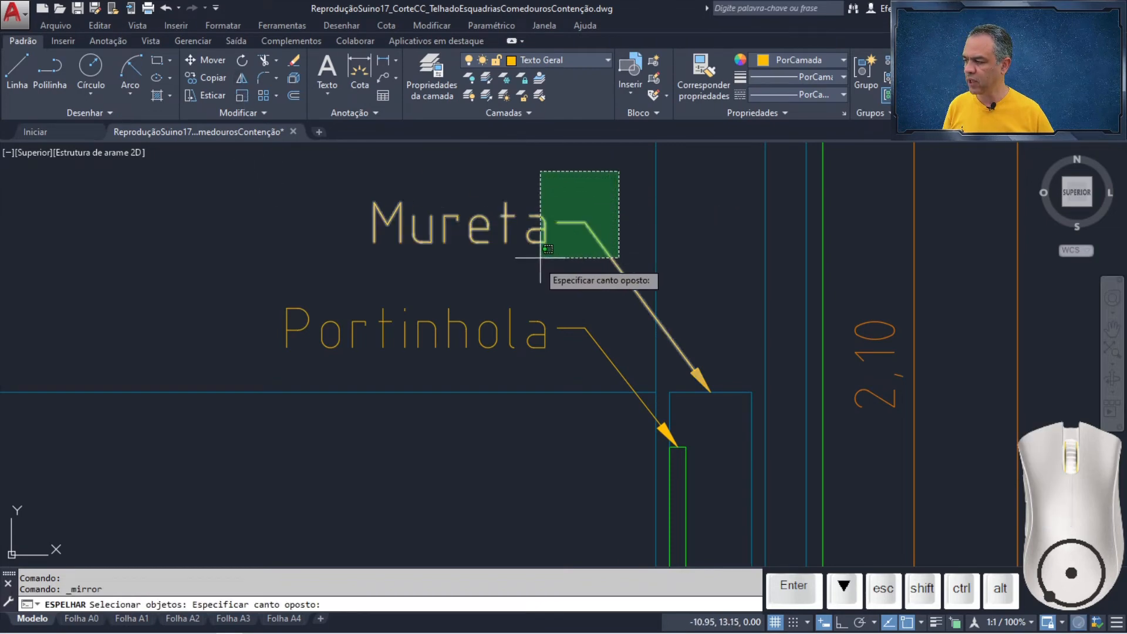
left_click(271, 372)
key("Return")
scroll(663, 340, "down", 7)
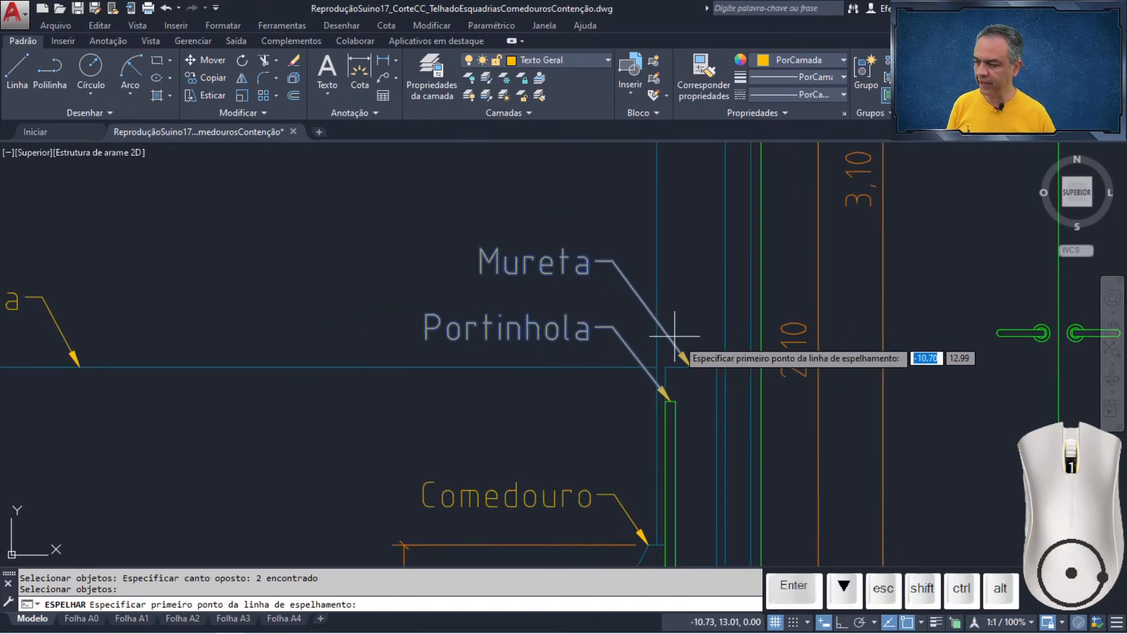
middle_click_drag(896, 388, 614, 370)
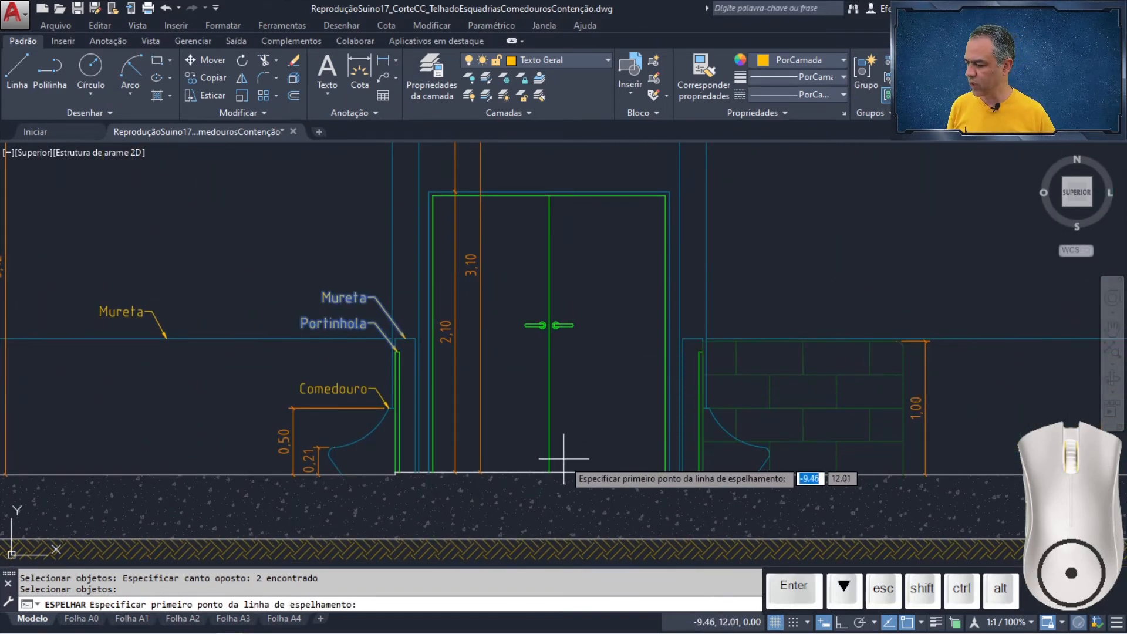
left_click(548, 473)
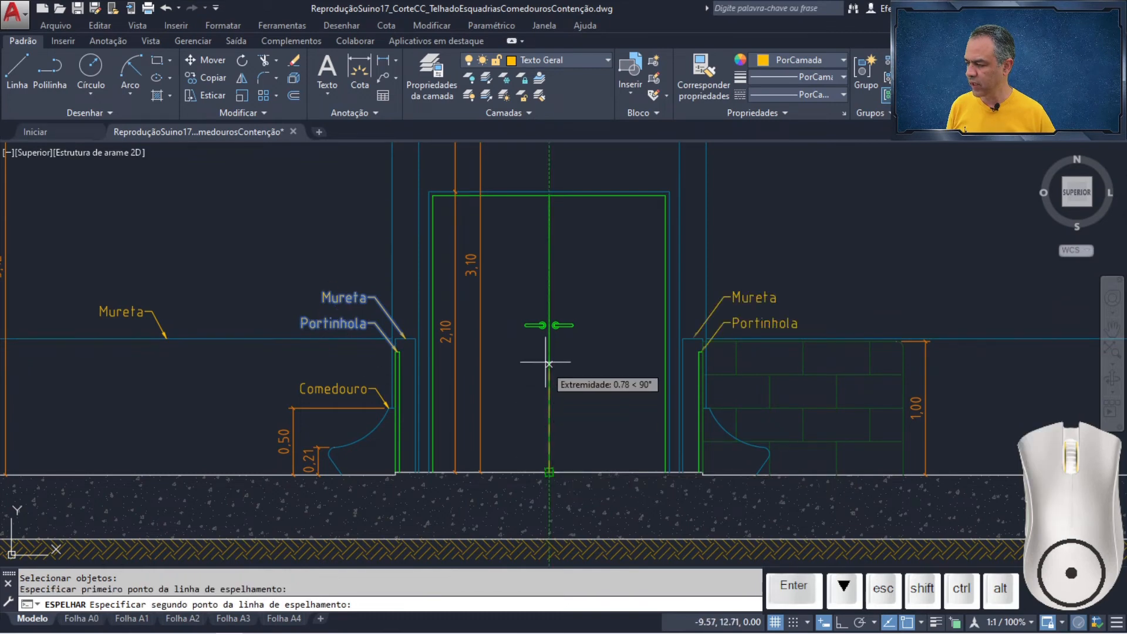
left_click(549, 333)
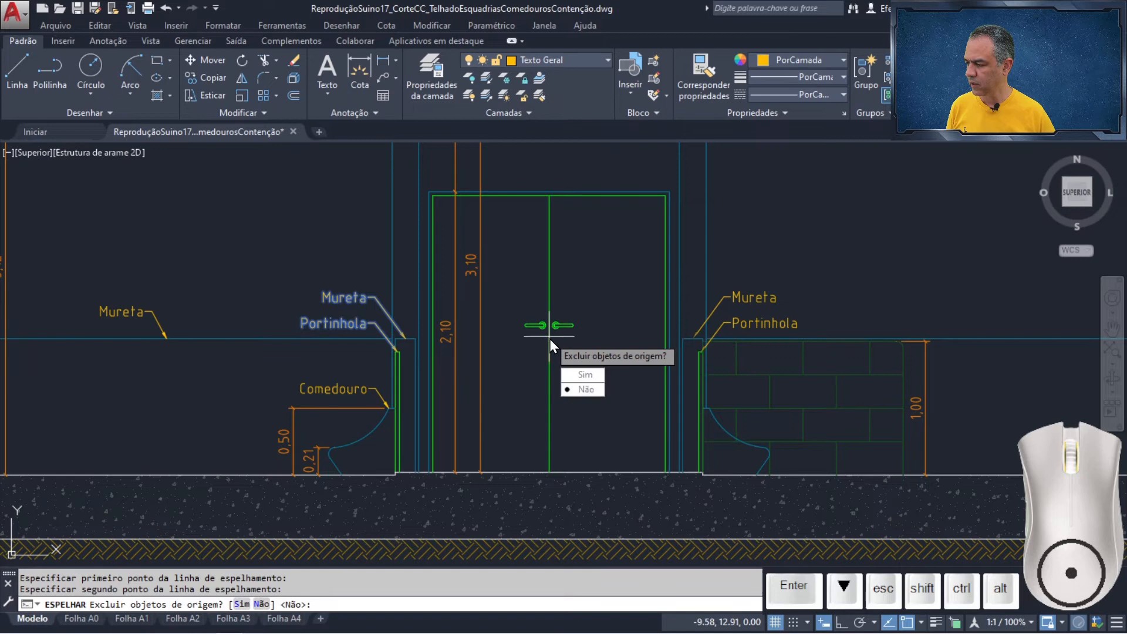
left_click(587, 388)
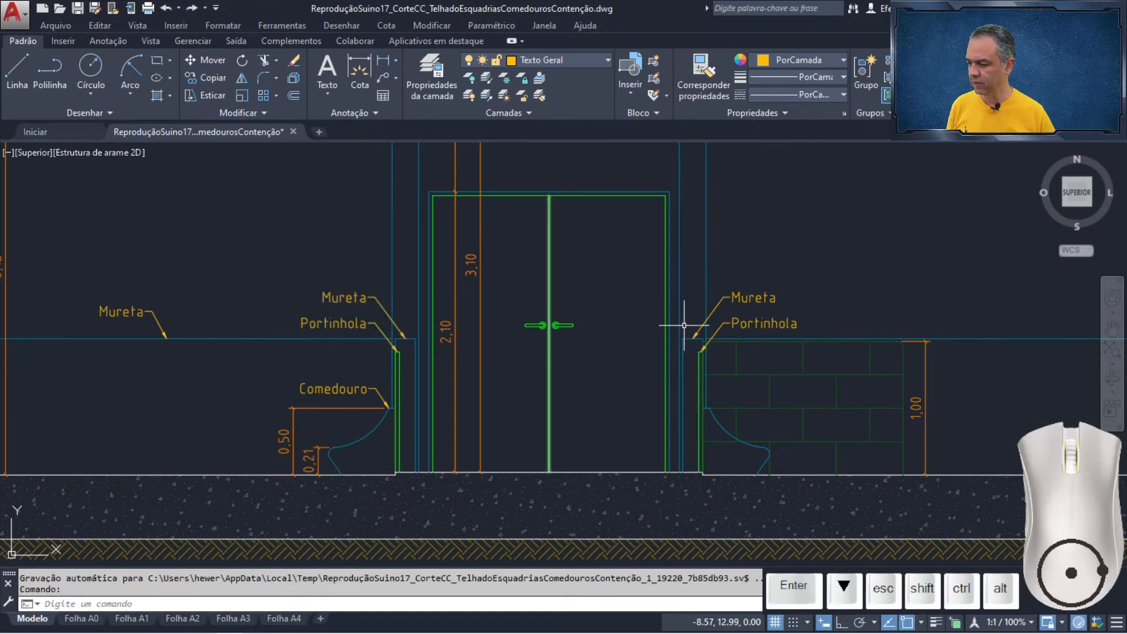
Step: Copy the Mureta and Portinhola multileaders beside the double door from Portinhola's arrow tip to the first hatch's top midpoint in Corte AA
scroll(704, 341, "up", 6)
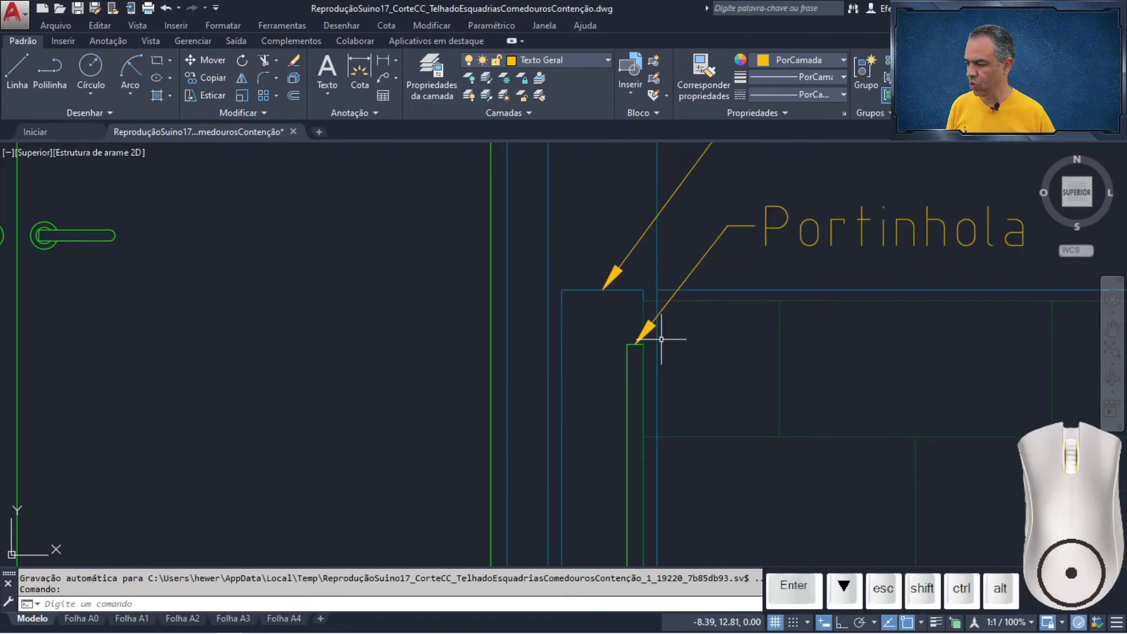
scroll(648, 319, "down", 5)
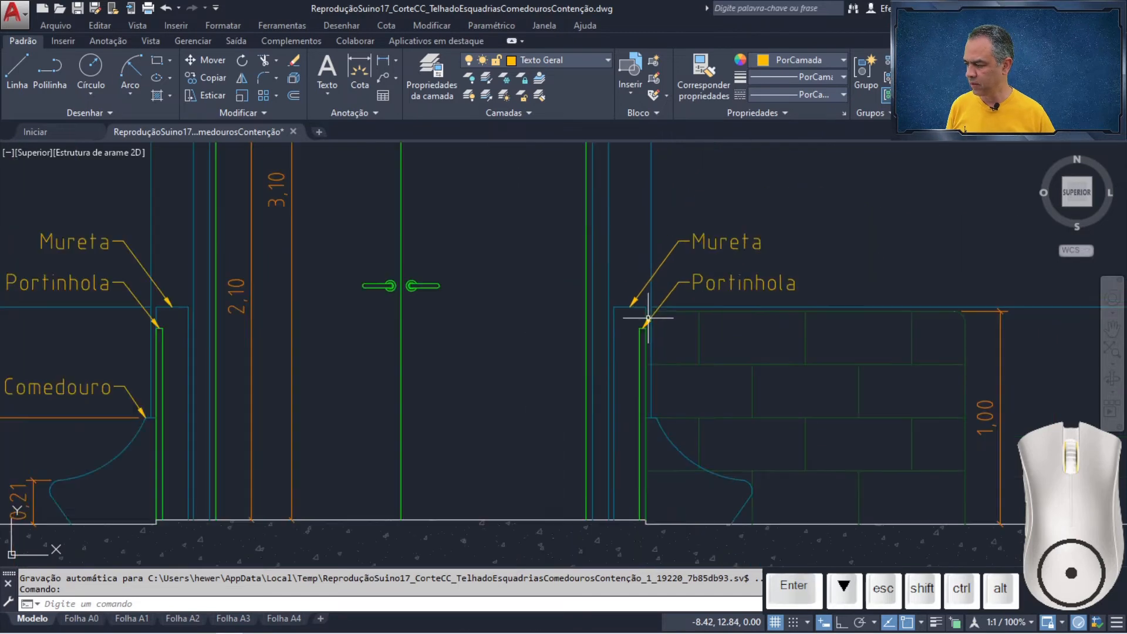
left_click(205, 78)
left_click(305, 238)
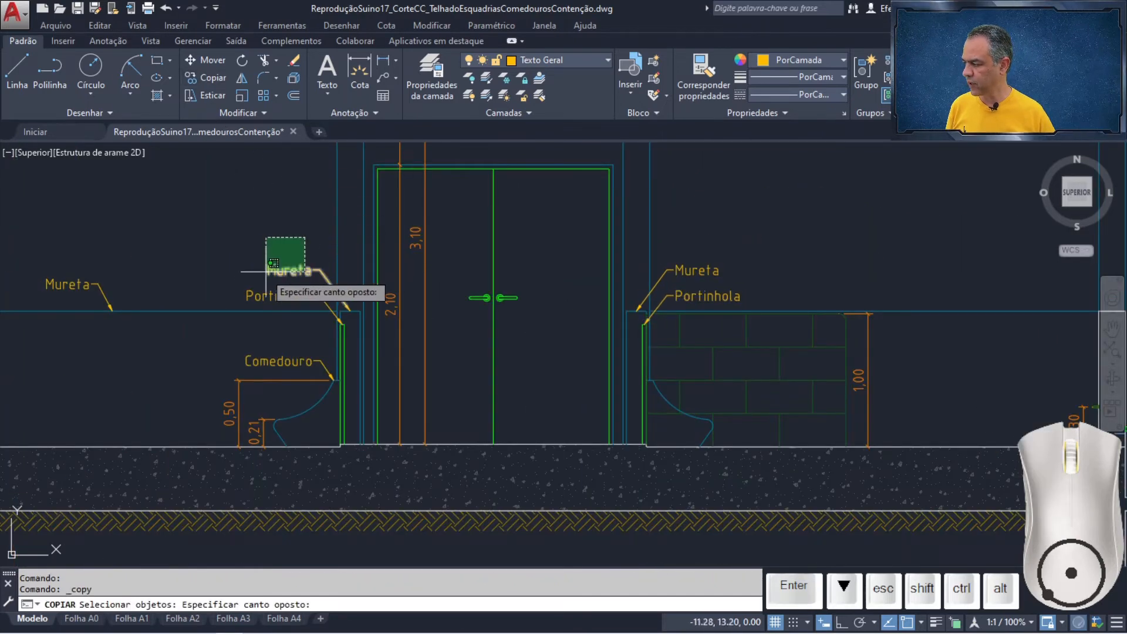
left_click(242, 304)
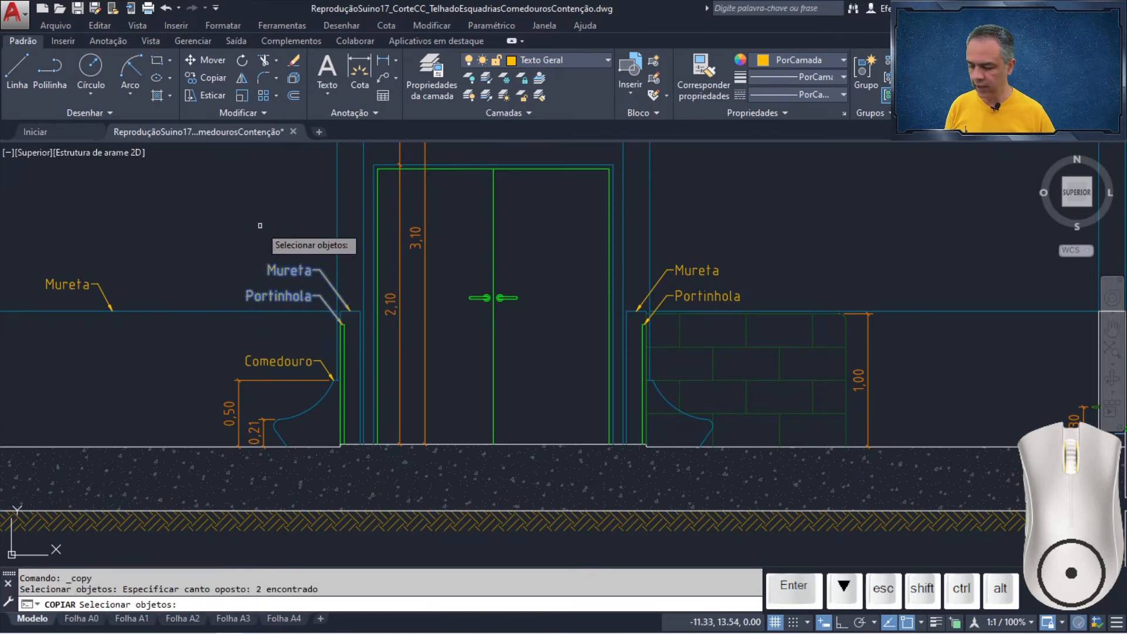
key("Return")
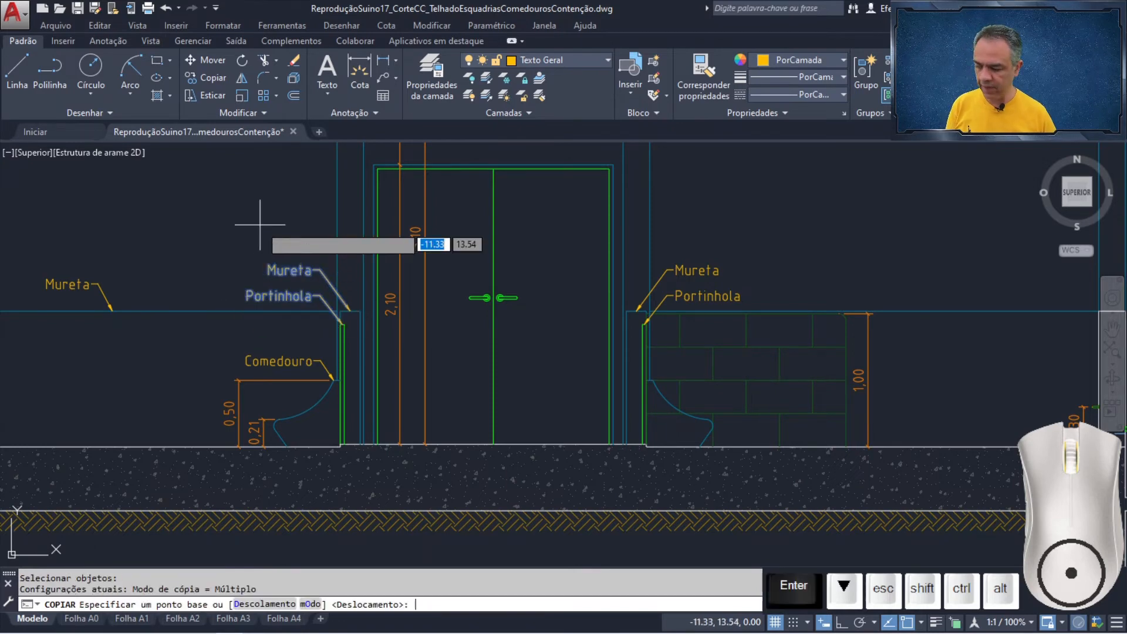
left_click(342, 324)
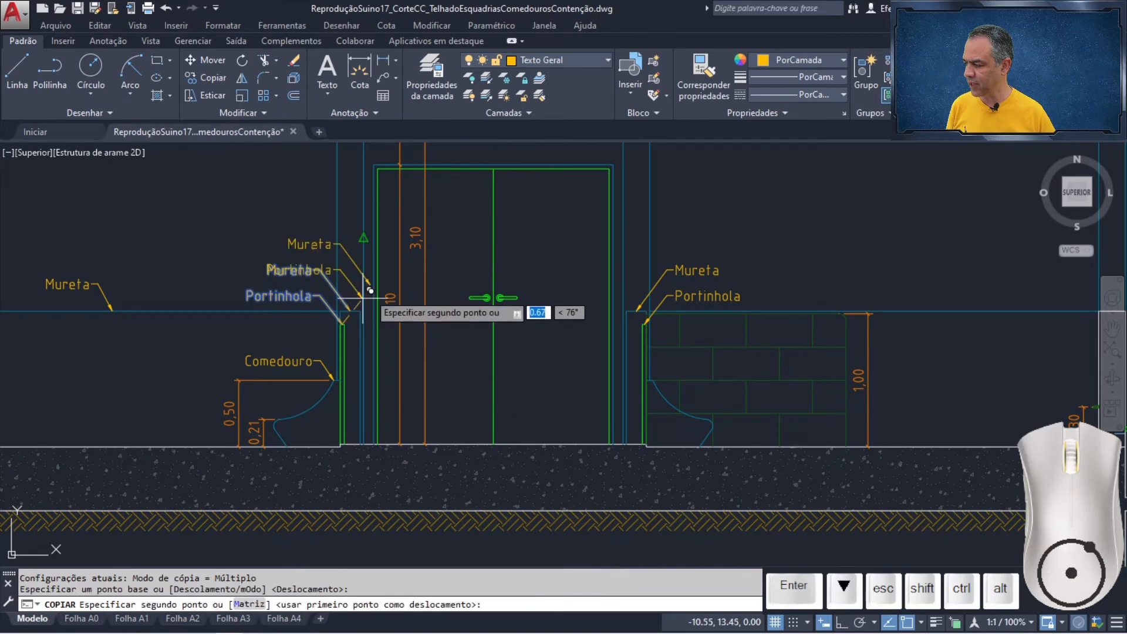
scroll(479, 251, "down", 3)
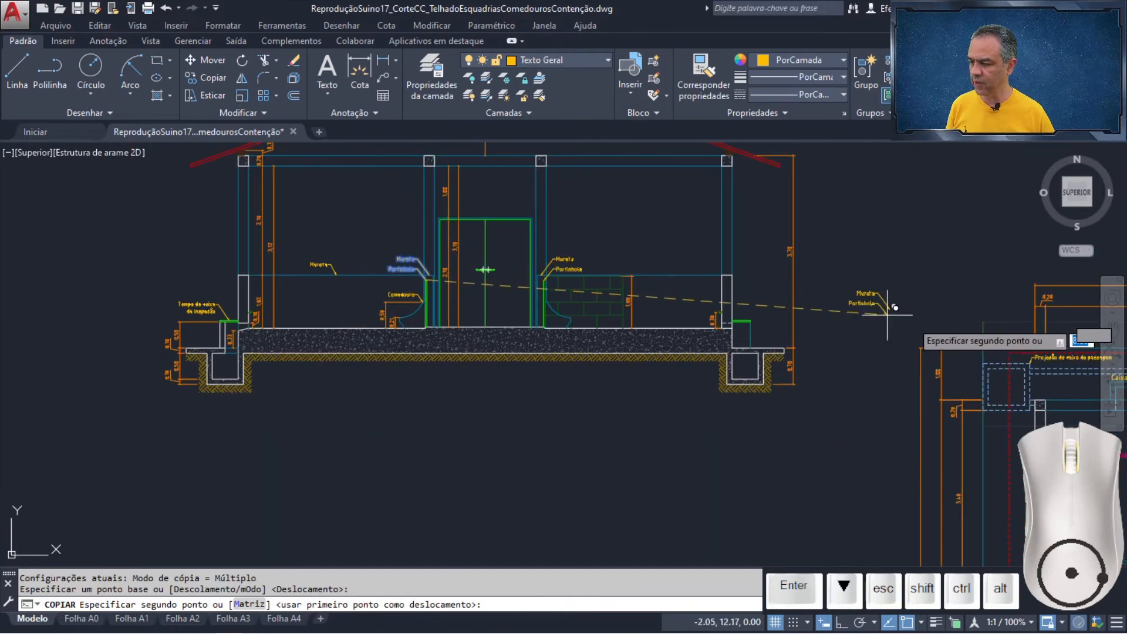
mouse_move(899, 327)
middle_mouse_down()
mouse_move(802, 356)
mouse_move(385, 565)
middle_mouse_up()
scroll(577, 344, "up", 6)
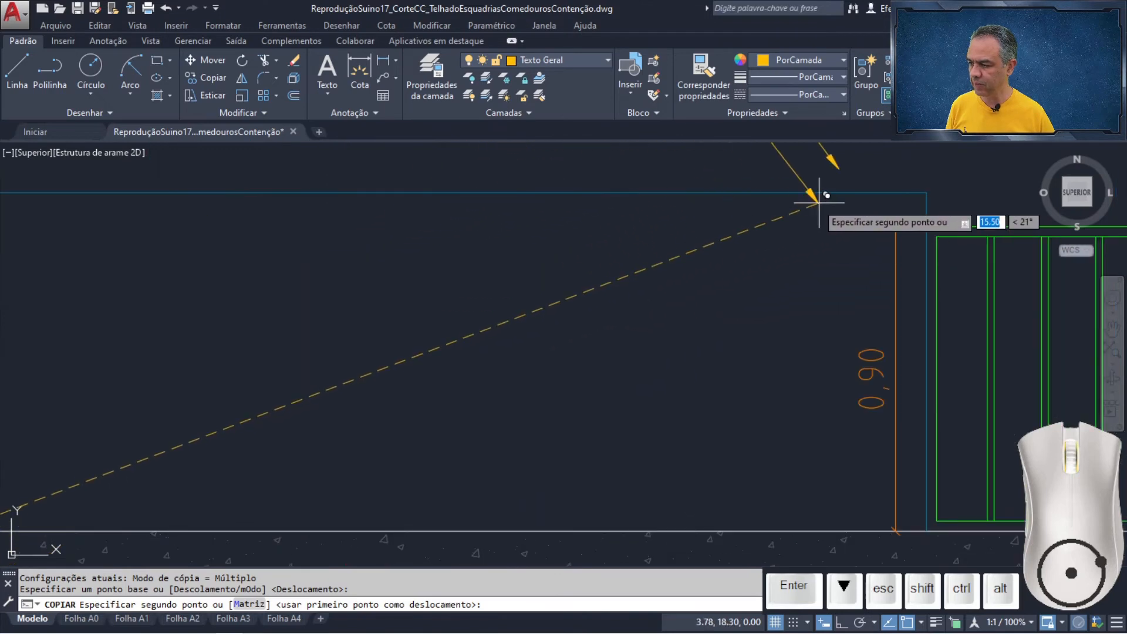
middle_click_drag(818, 195, 390, 375)
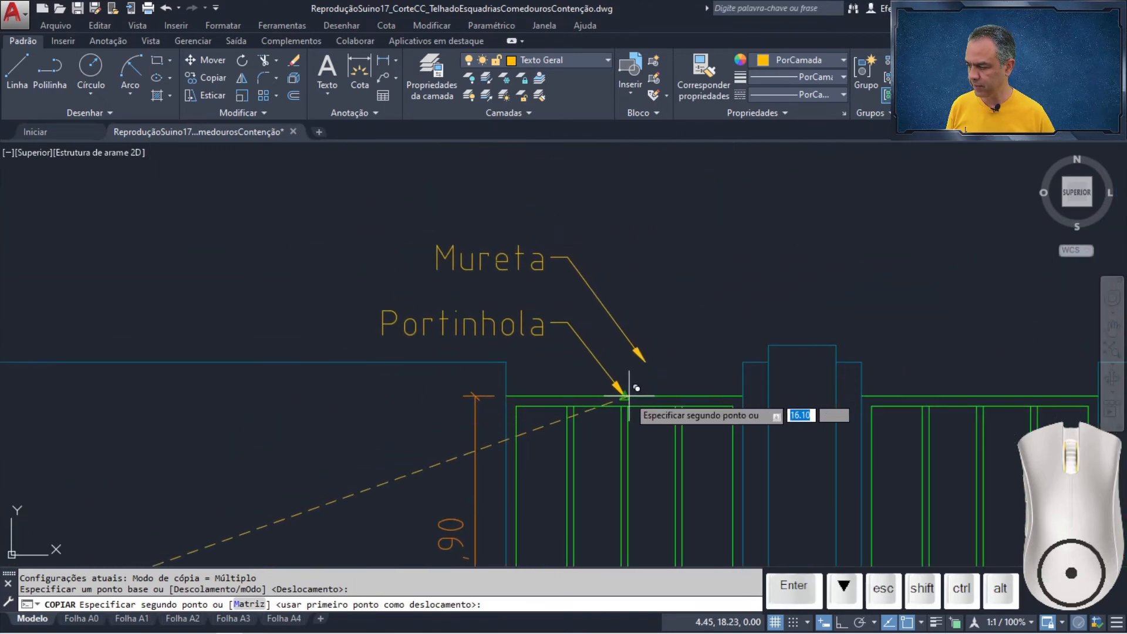
left_click(625, 395)
key("Return")
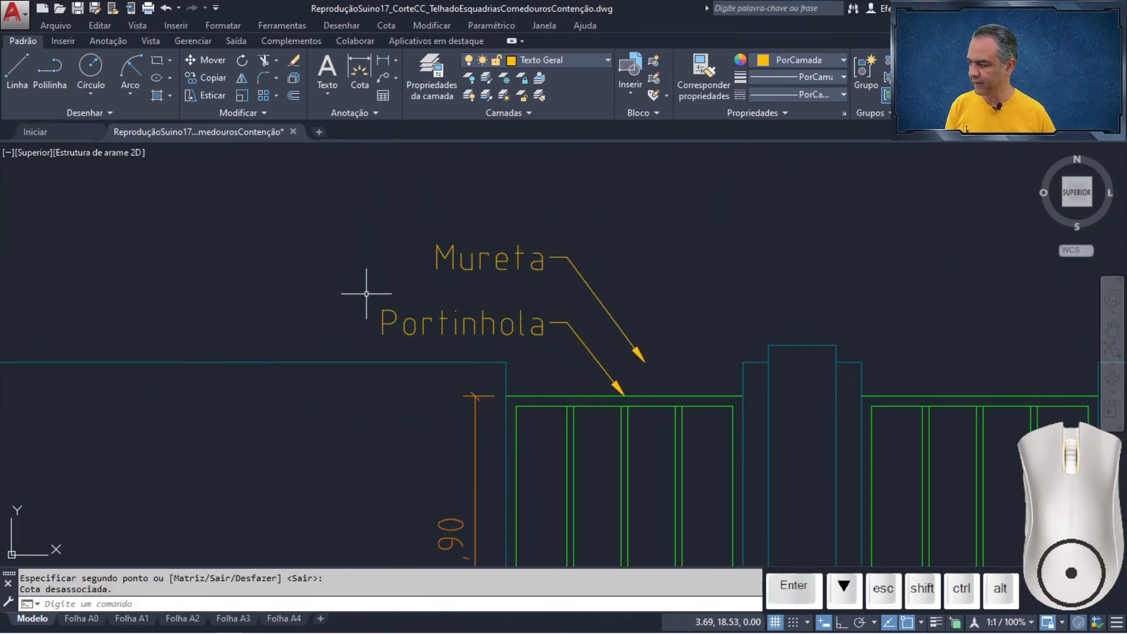
Step: Move the copied Mureta multileader in Corte AA by its arrow tip to the top midpoint of the low wall before the first hatch
left_click(214, 62)
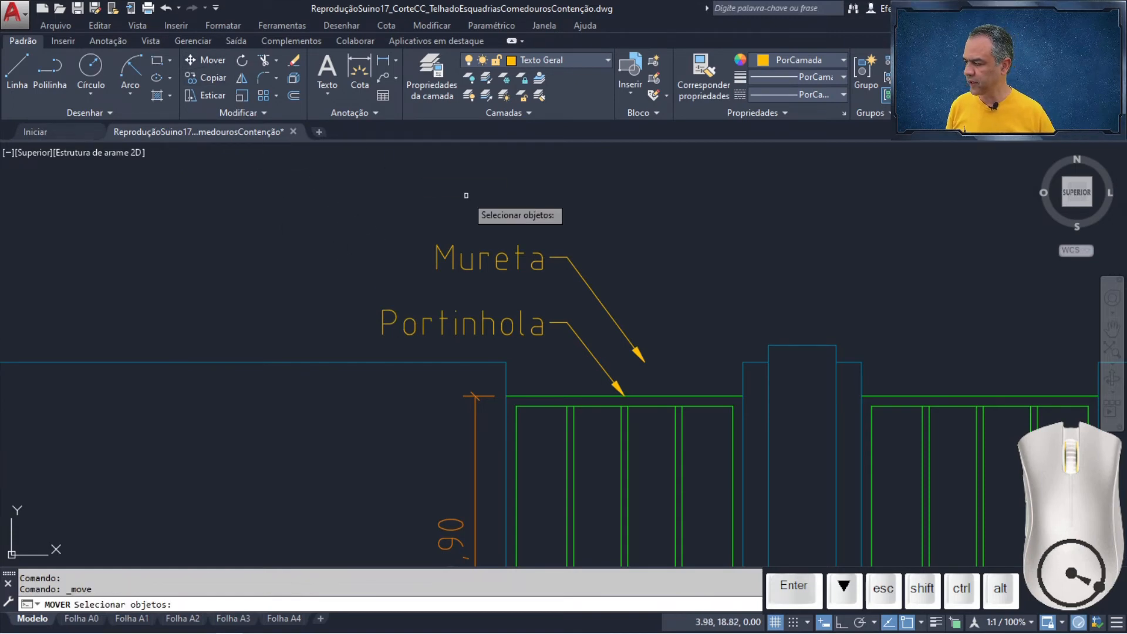
left_click(649, 238)
left_click(548, 287)
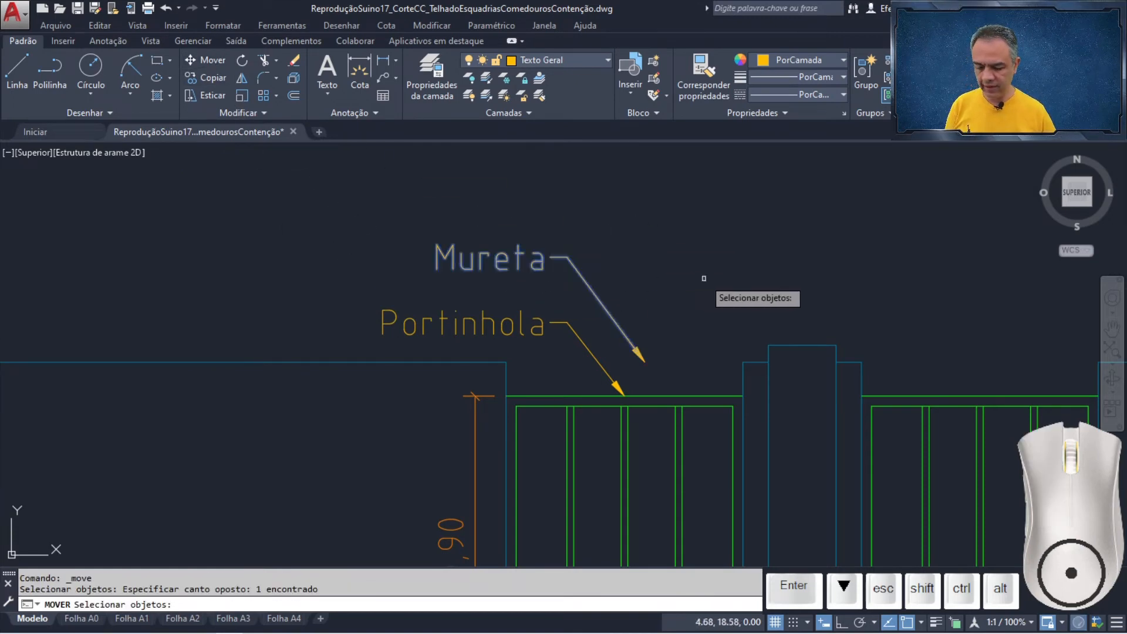
key("Return")
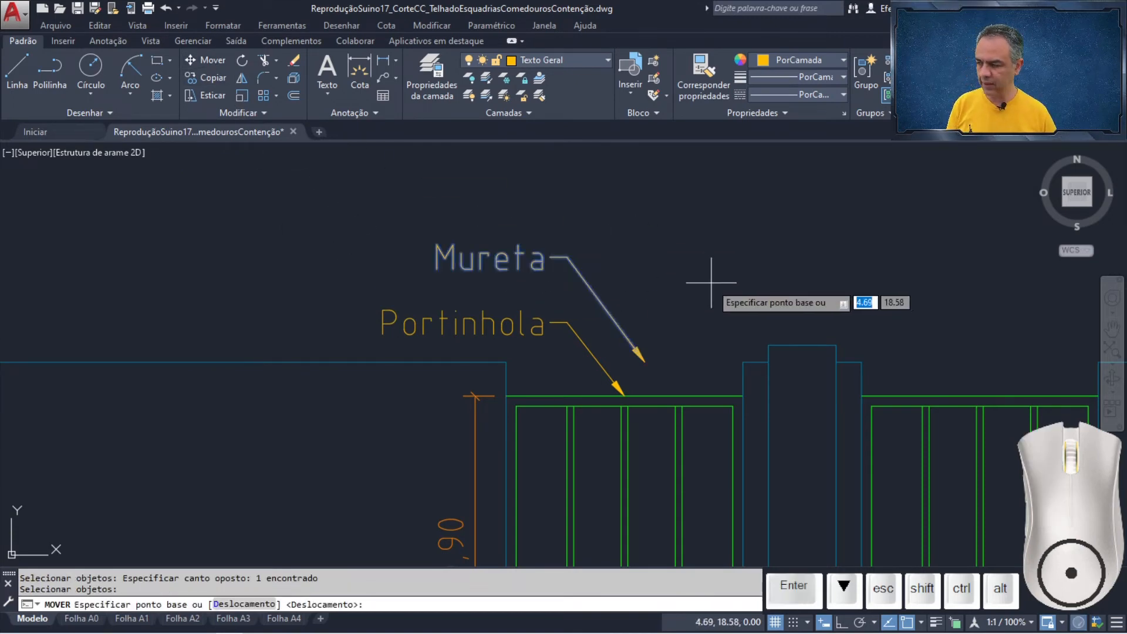
left_click(648, 356)
scroll(511, 252, "down", 5)
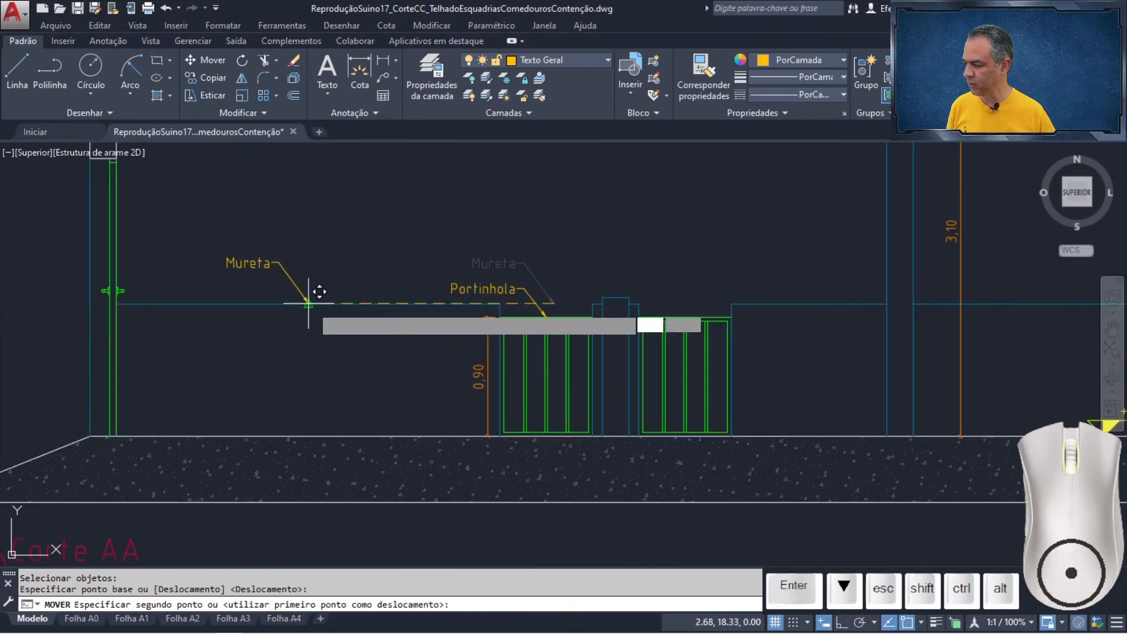
left_click(310, 305)
Step: Add a "Contenção" multileader at the top midpoint of the block containment wall, with its landing level with the adjacent Portinhola label
scroll(371, 214, "down", 4)
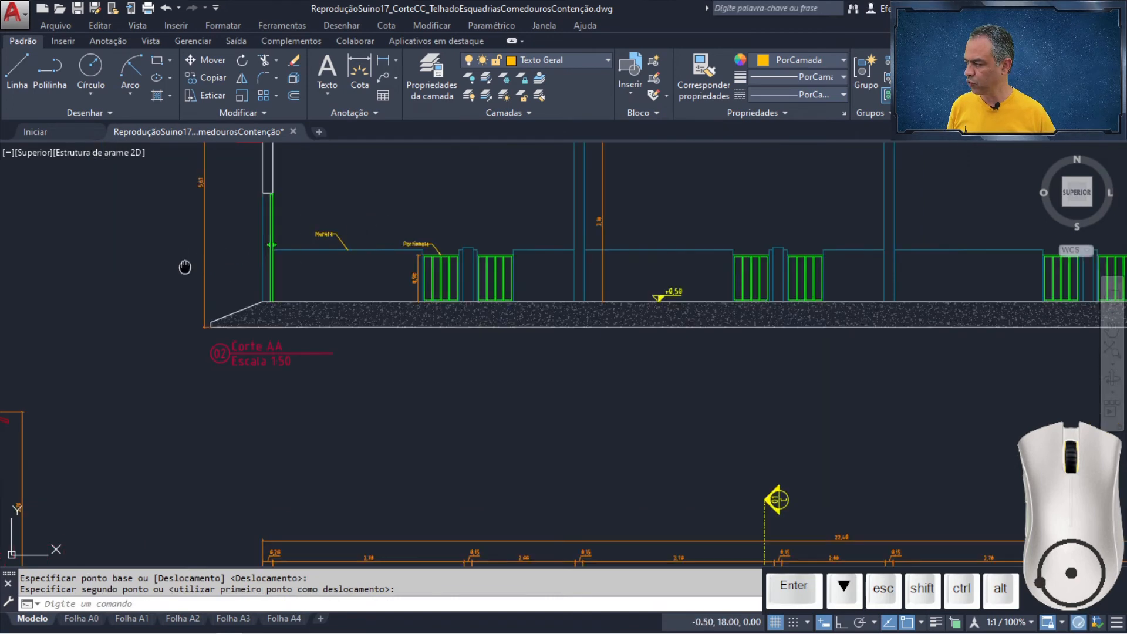
mouse_move(185, 267)
middle_mouse_down()
mouse_move(524, 230)
mouse_move(983, 267)
middle_mouse_up()
scroll(654, 460, "up", 8)
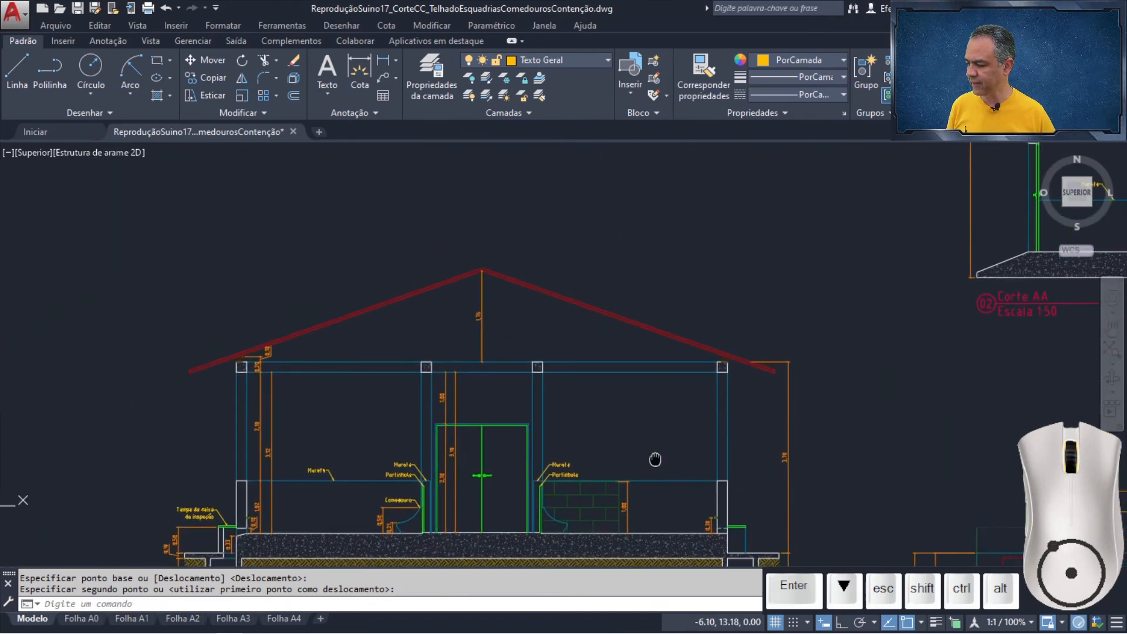
scroll(469, 326, "up", 3)
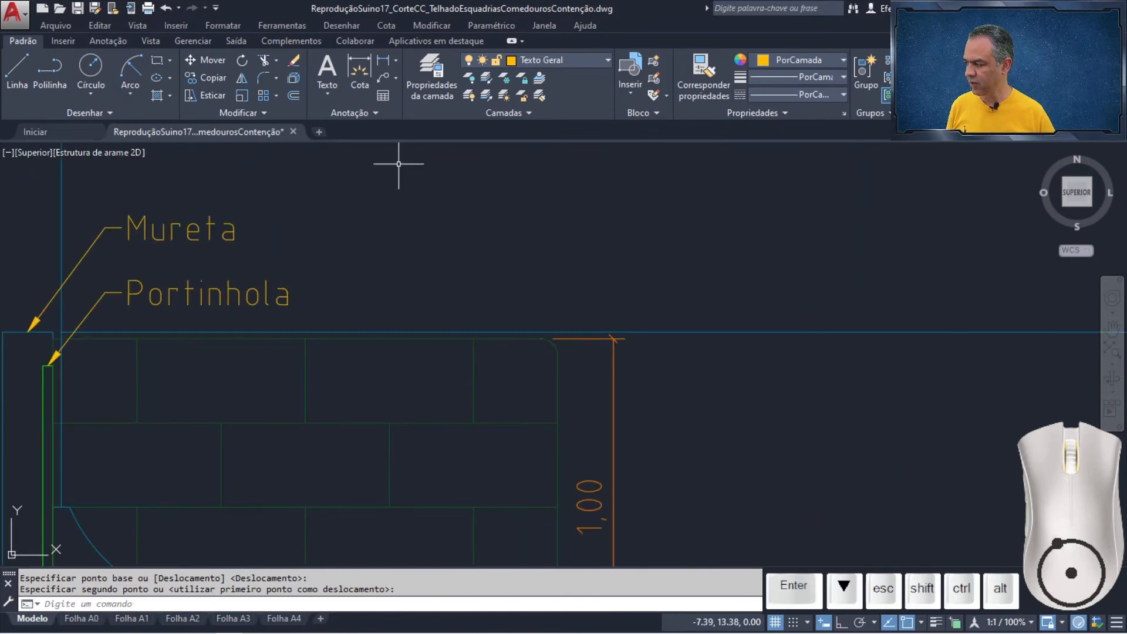
left_click(381, 79)
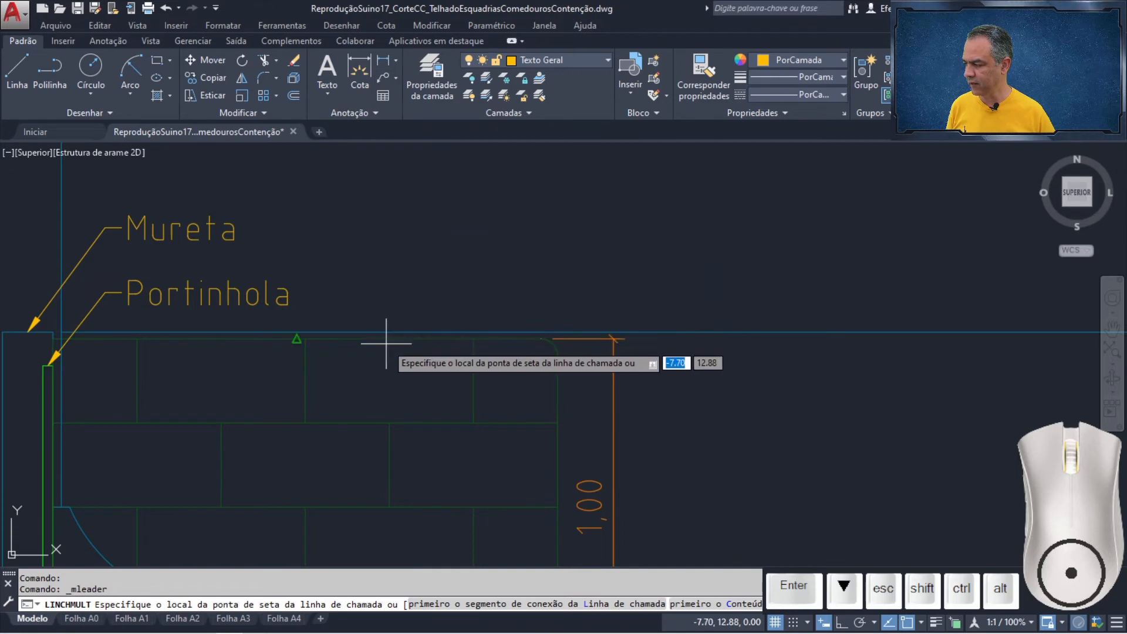
left_click(302, 331)
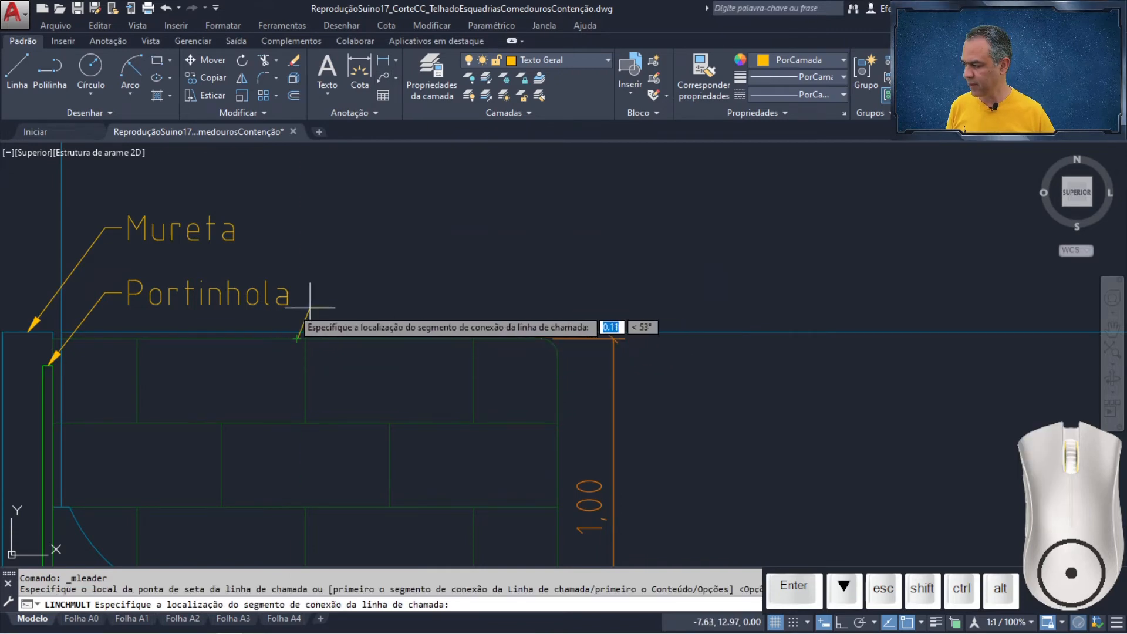
left_click(105, 292)
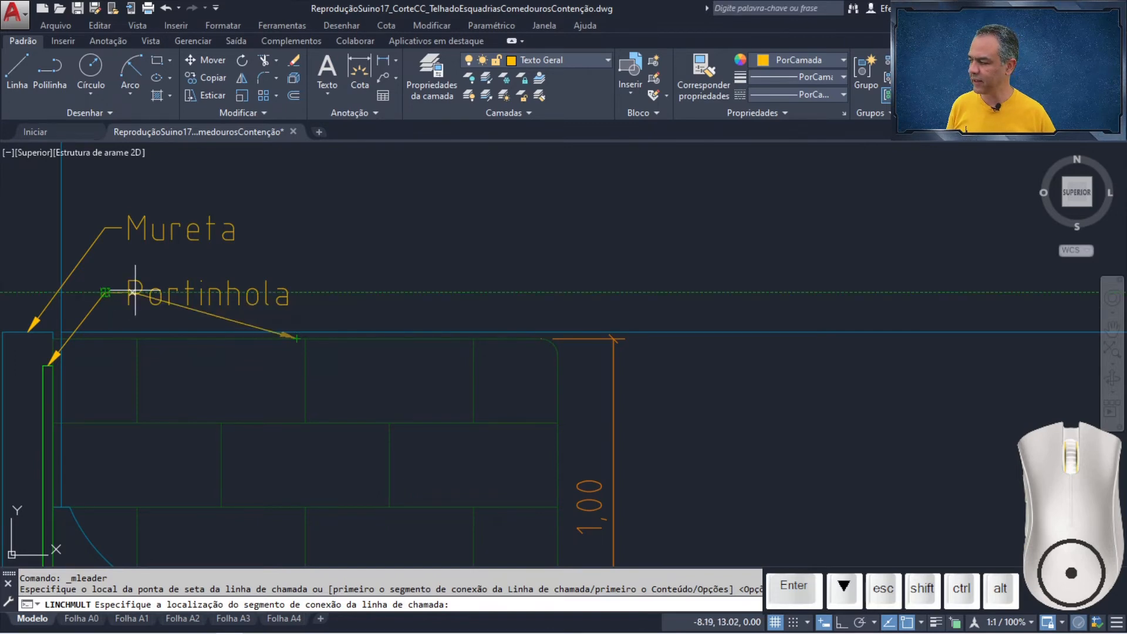
left_click(330, 292)
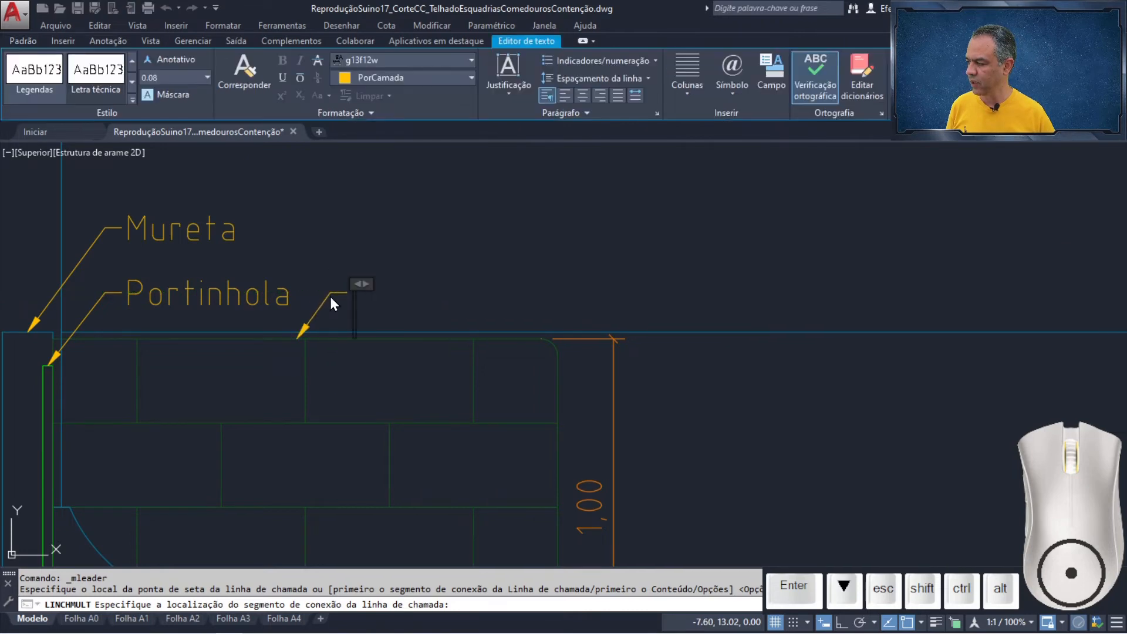
type("Contenção")
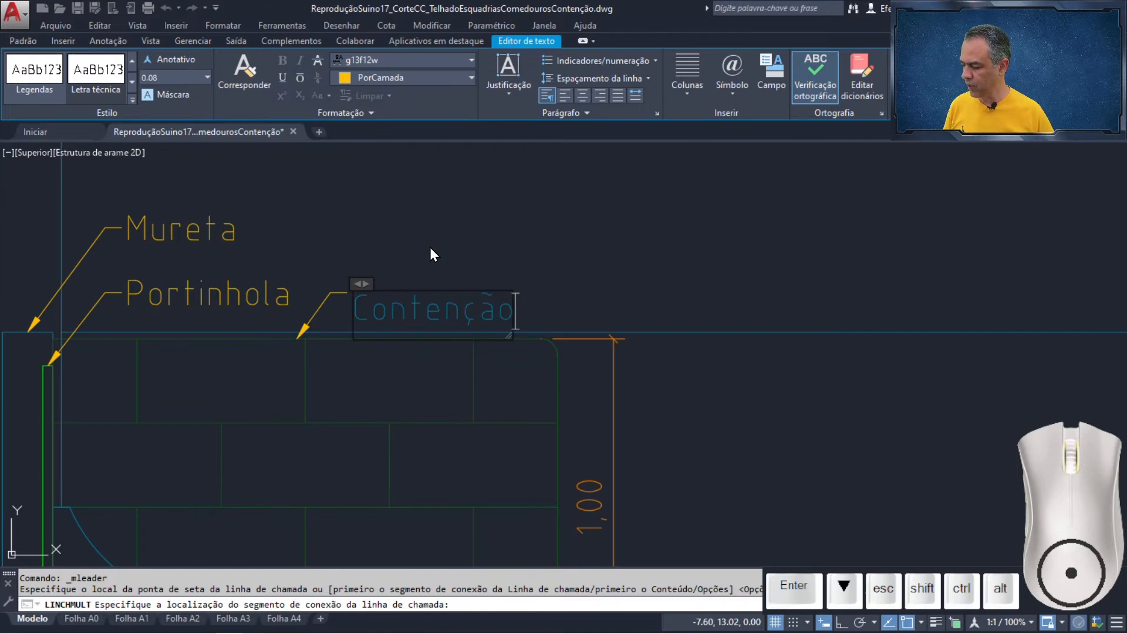
left_click(429, 248)
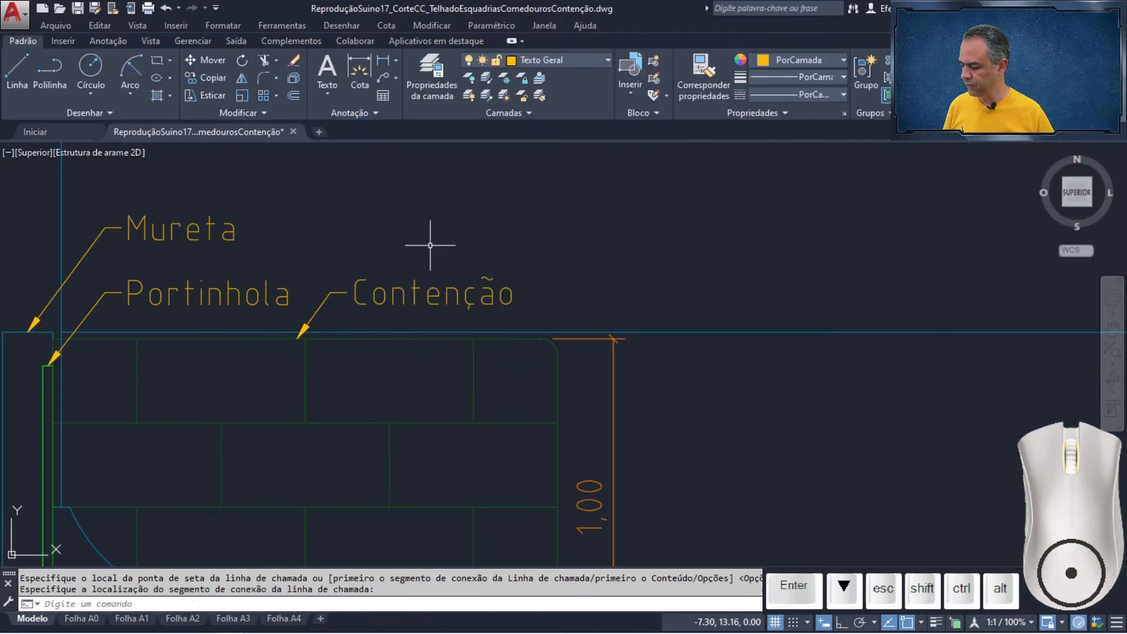
Step: Add a "Chupeta" multileader with its arrow on the small drinking nipple above the 0,30 dimension on the outer wall
scroll(430, 246, "down", 2)
scroll(805, 486, "down", 2)
scroll(505, 440, "up", 5)
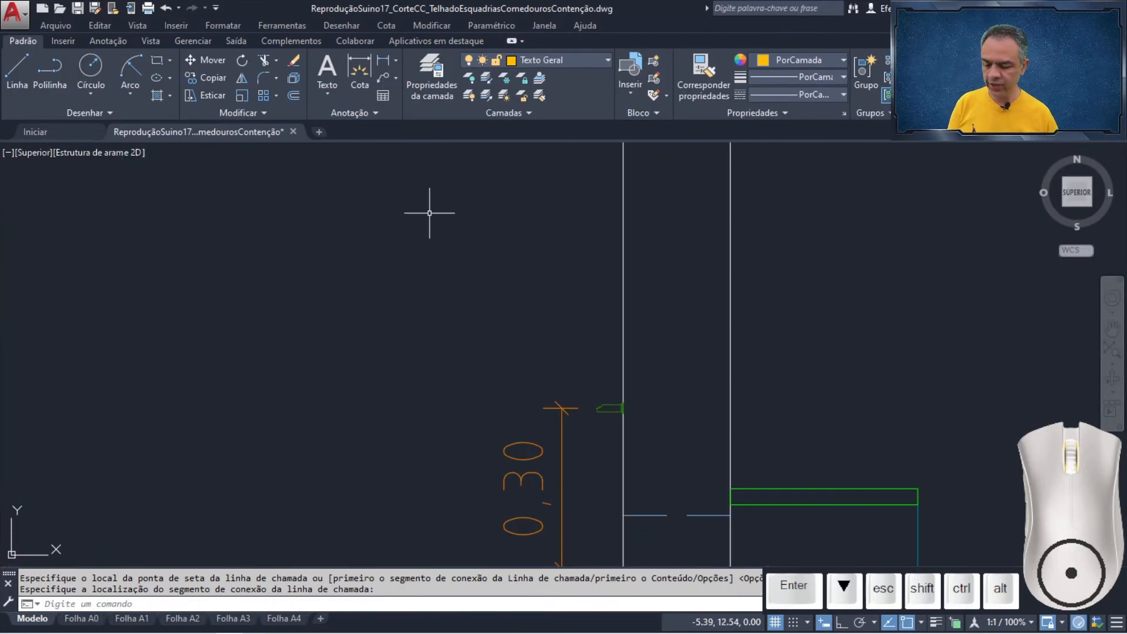
key("Return")
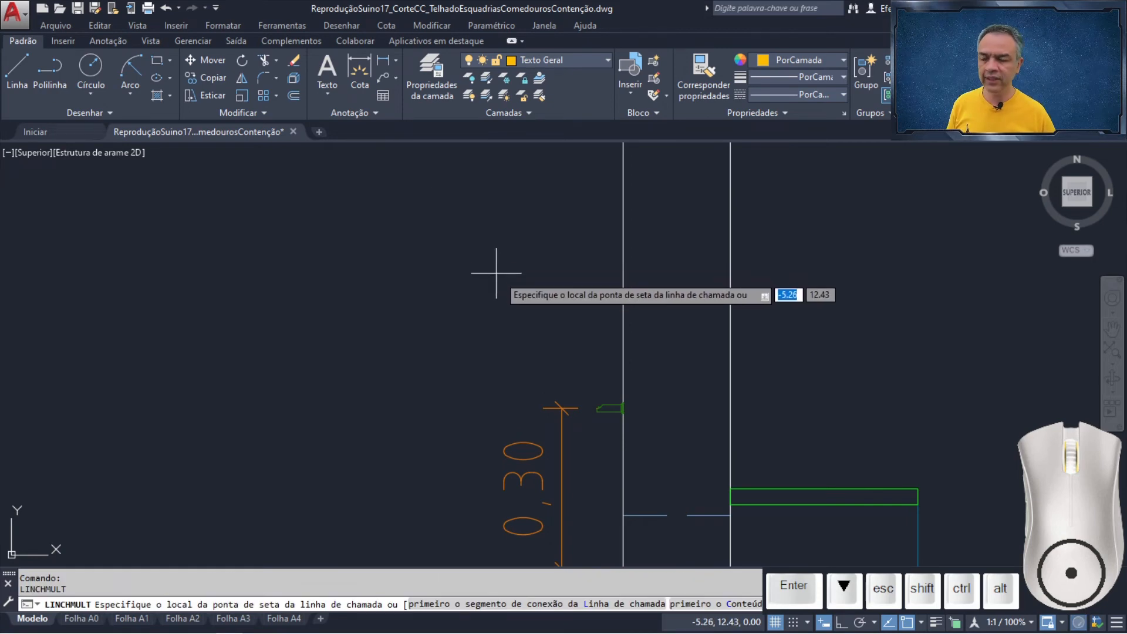
left_click(611, 406)
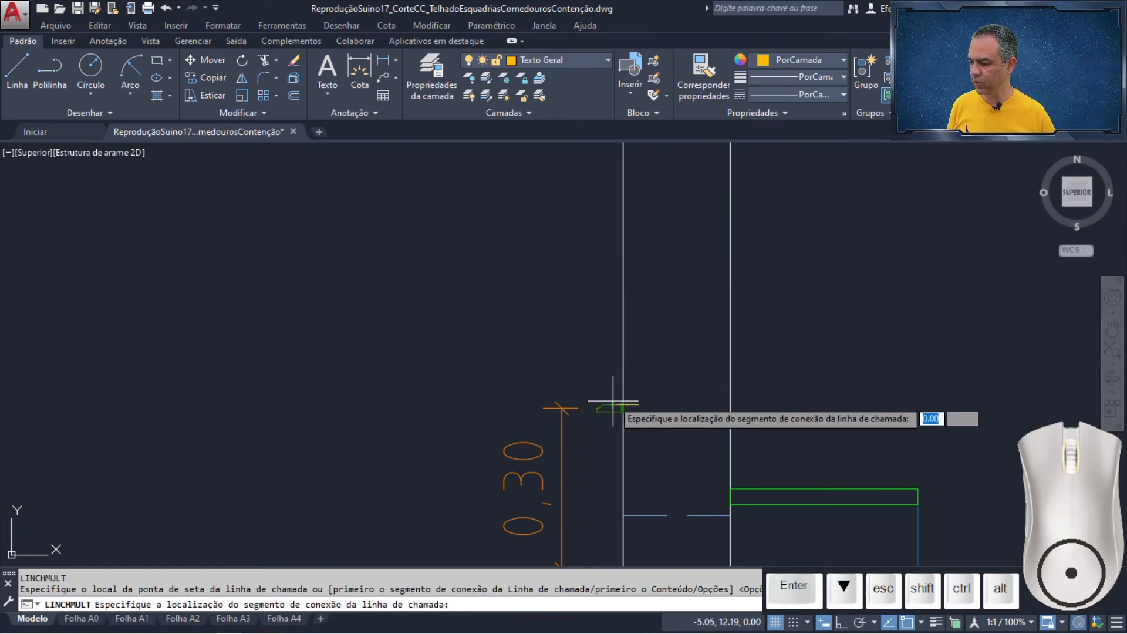
left_click(558, 314)
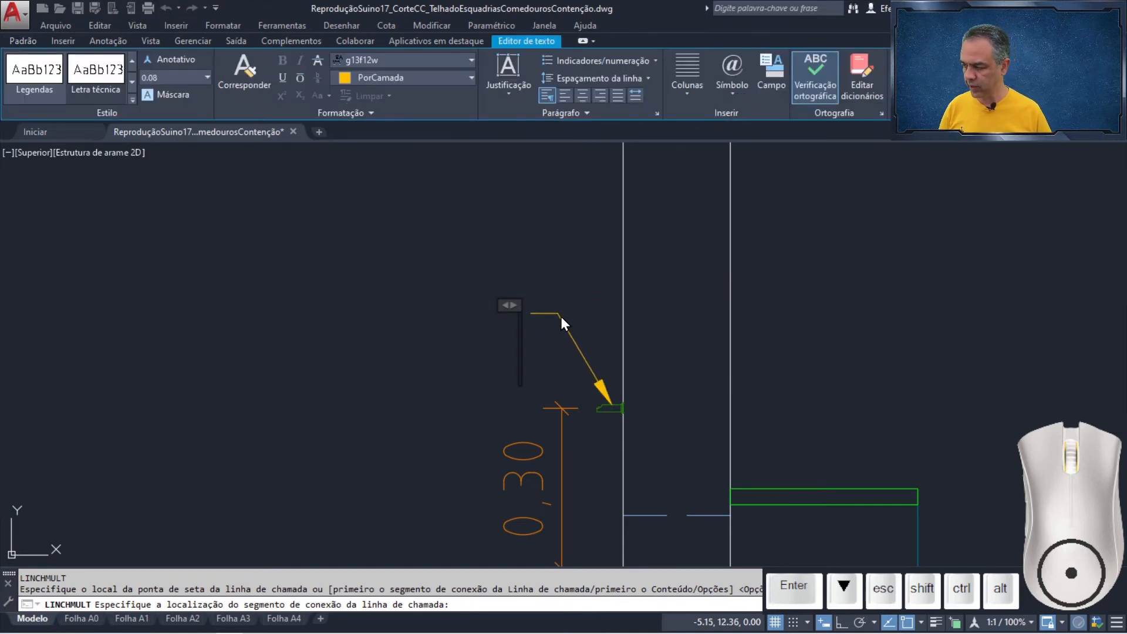
type("Chupeta")
left_click(604, 252)
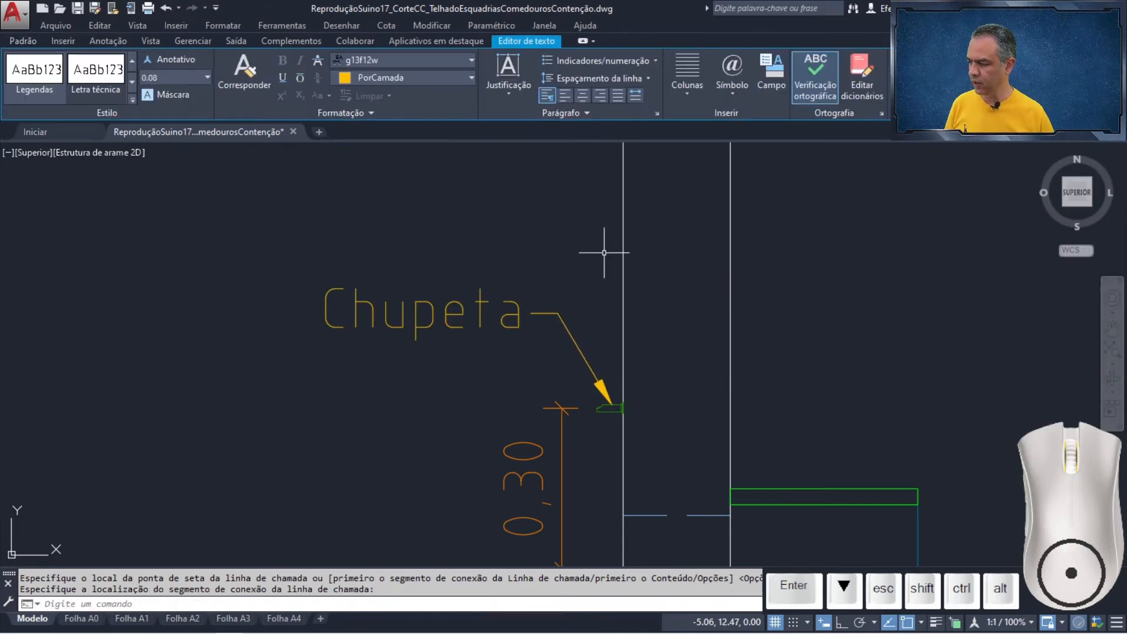
Step: Add a two-line "Caixa de inspeção" multileader pointing to the inspection box's outer wall just below its green cover
scroll(830, 322, "down", 2)
mouse_move(830, 323)
middle_mouse_down()
mouse_move(644, 317)
mouse_move(536, 267)
mouse_move(516, 244)
middle_mouse_up()
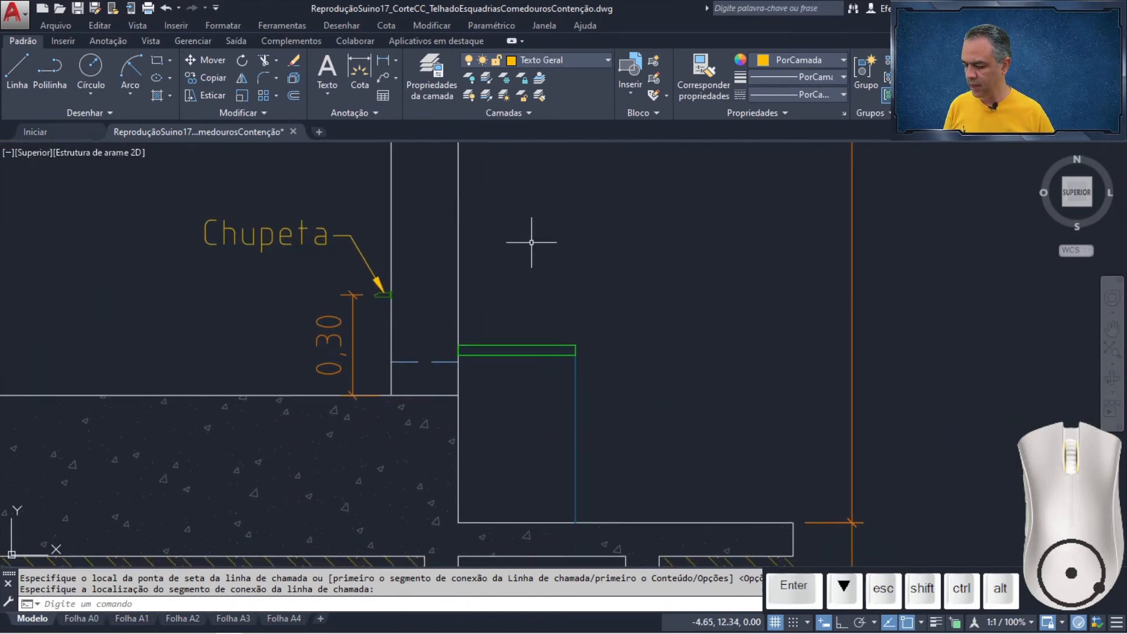
key("Return")
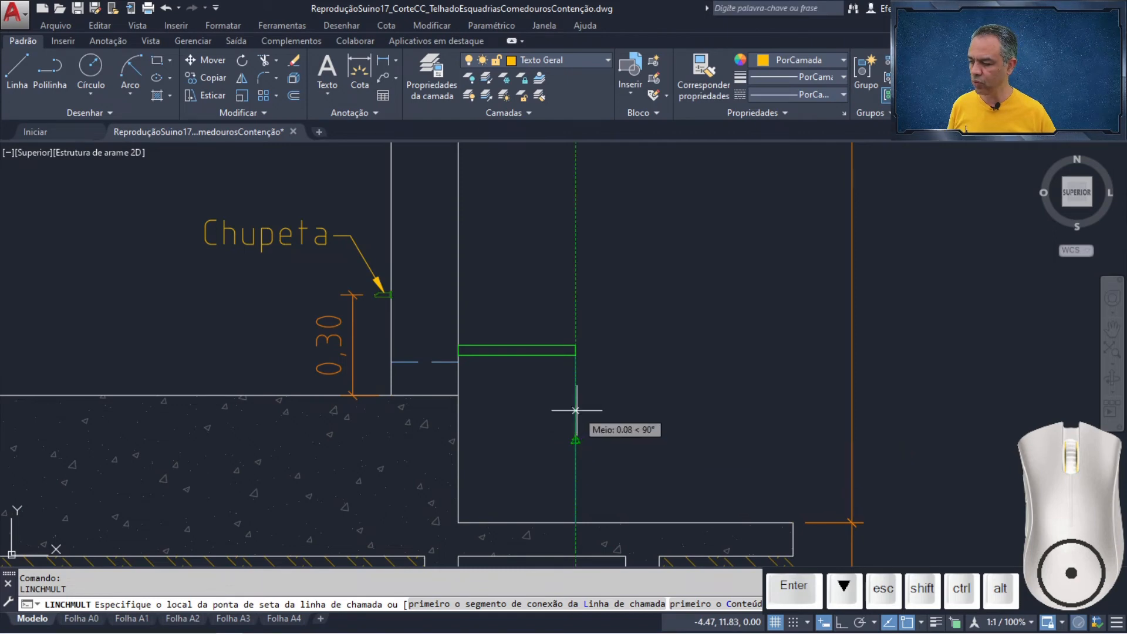
left_click(576, 369)
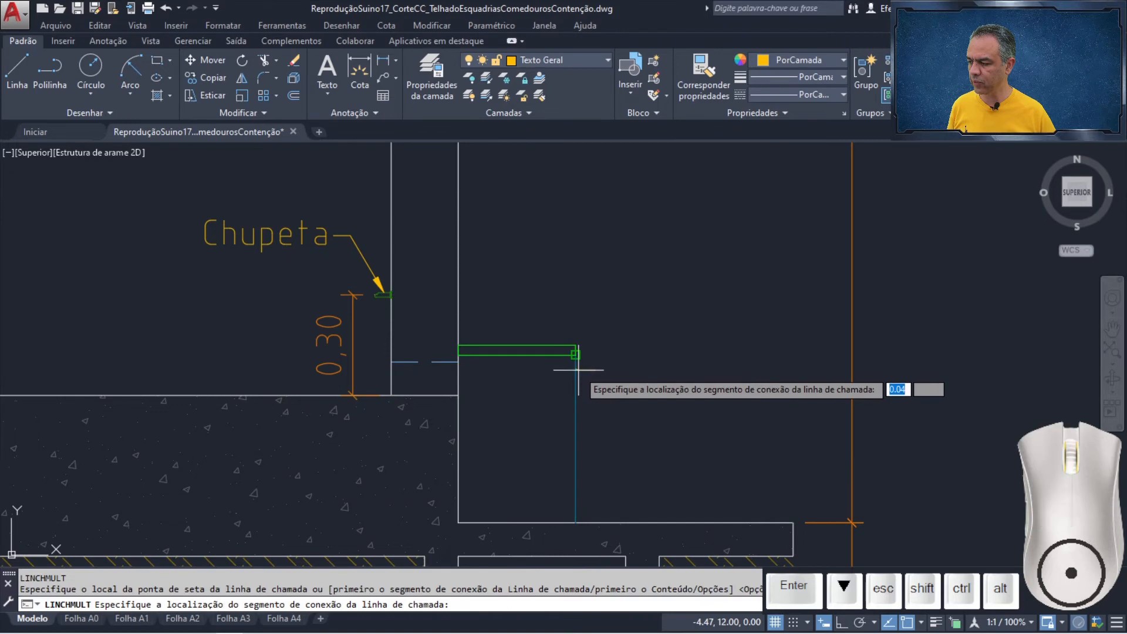
left_click(626, 282)
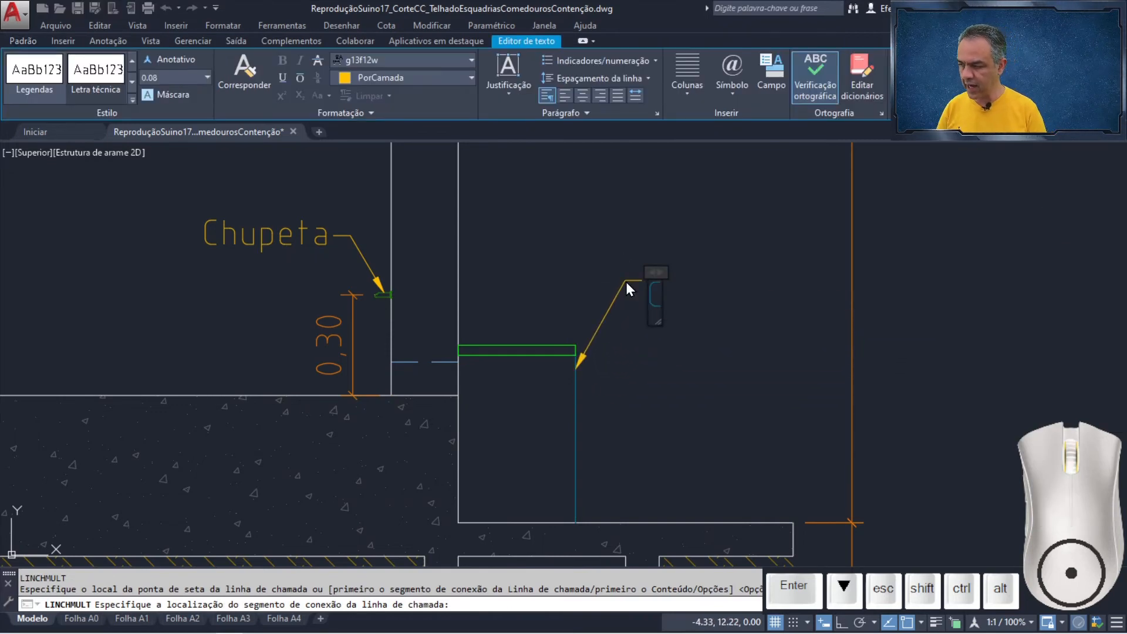
type("Caixa de inspeção")
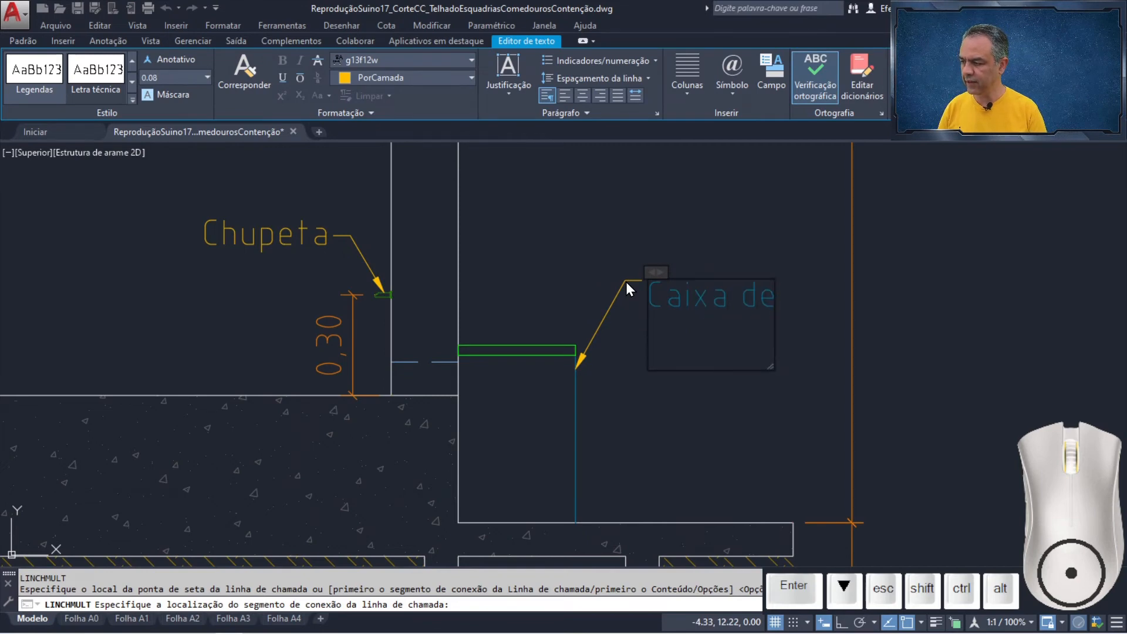
left_click(928, 313)
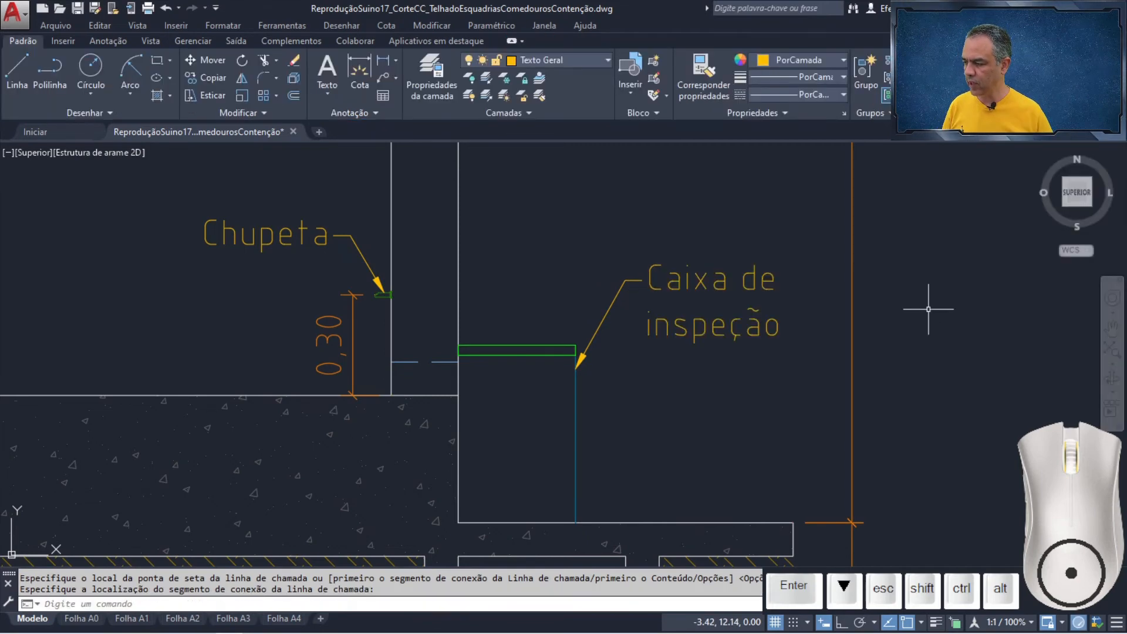
Step: Add a "Contra-frechal" multileader with its arrow on the inner side of the small wooden piece above the right-hand end beam, under the roof
scroll(731, 206, "down", 2)
middle_click_drag(730, 205, 749, 504)
middle_click_drag(658, 182, 644, 362)
middle_click_drag(605, 252, 697, 583)
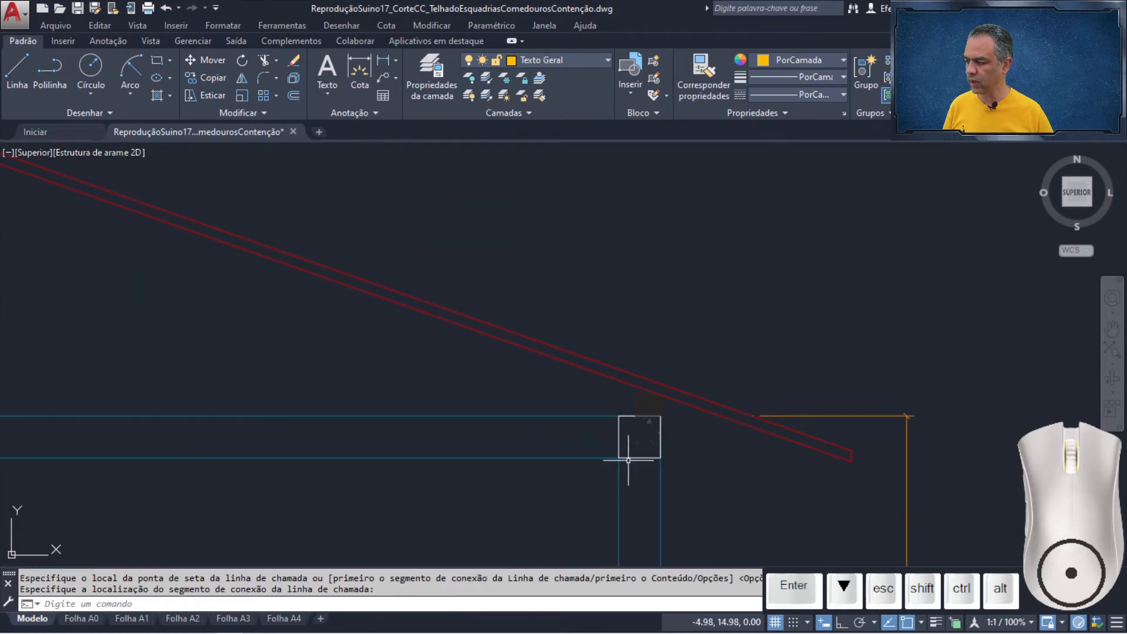
scroll(623, 402, "up", 3)
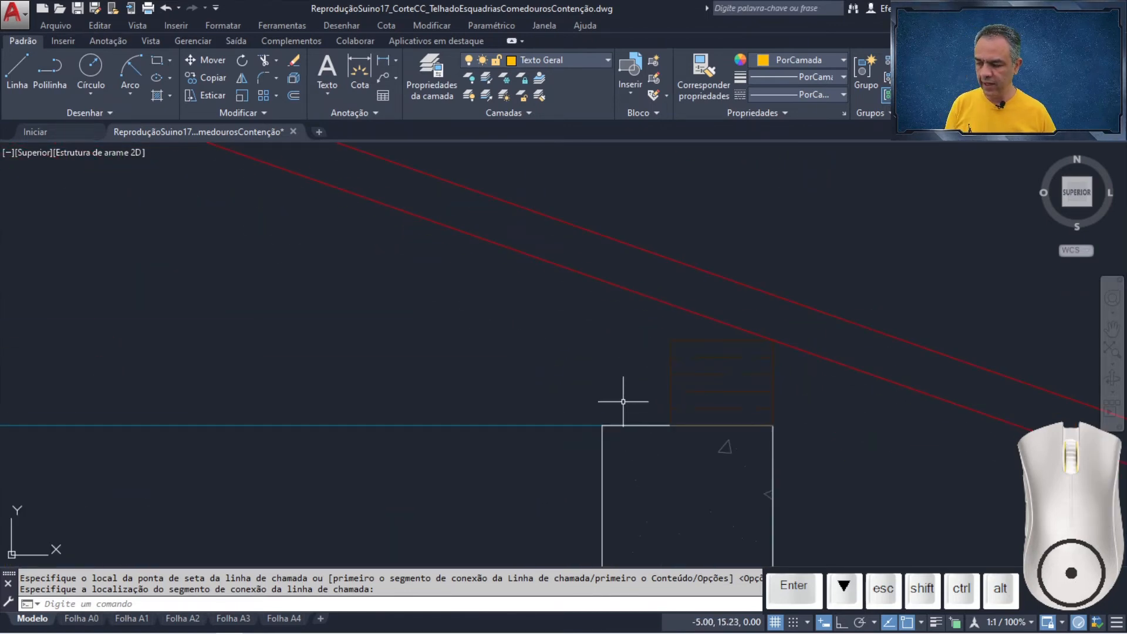
key("Return")
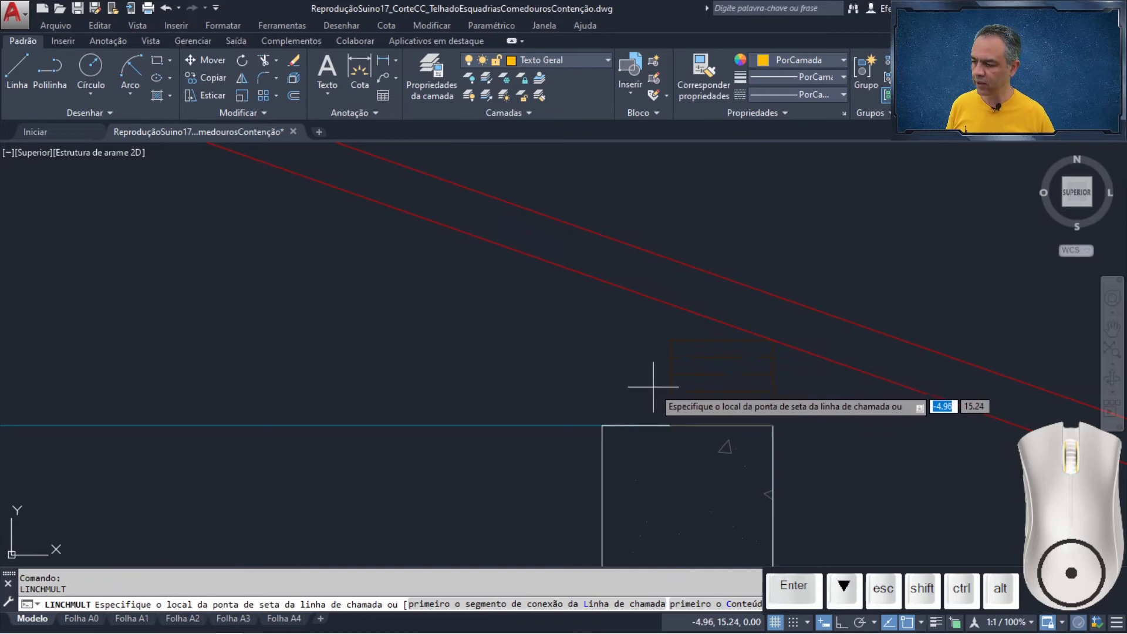
left_click(671, 382)
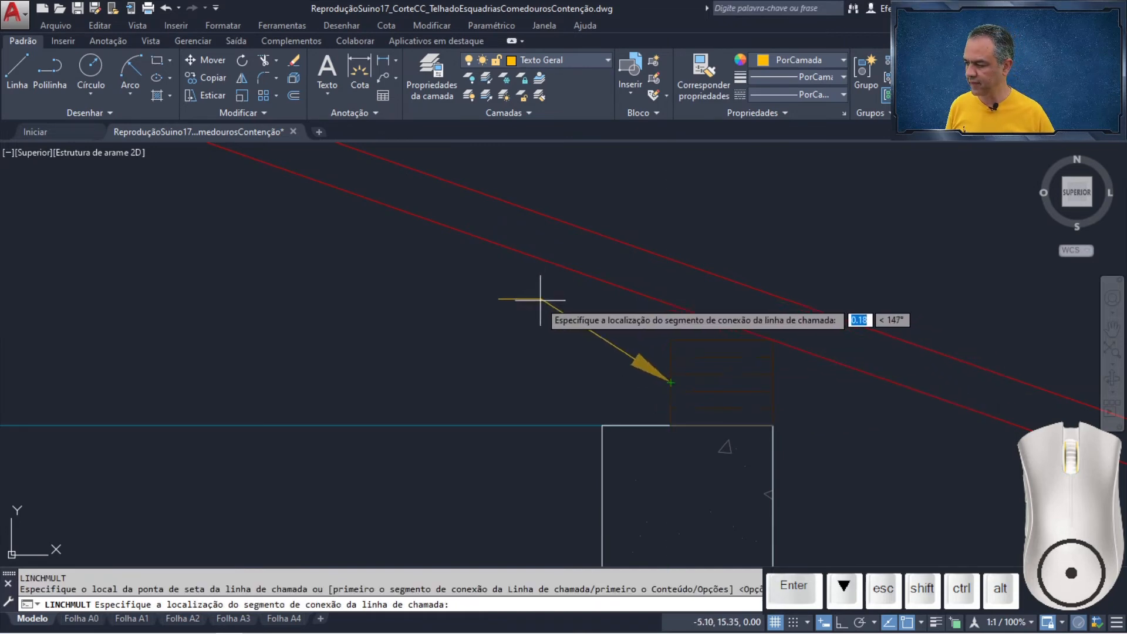
left_click(540, 304)
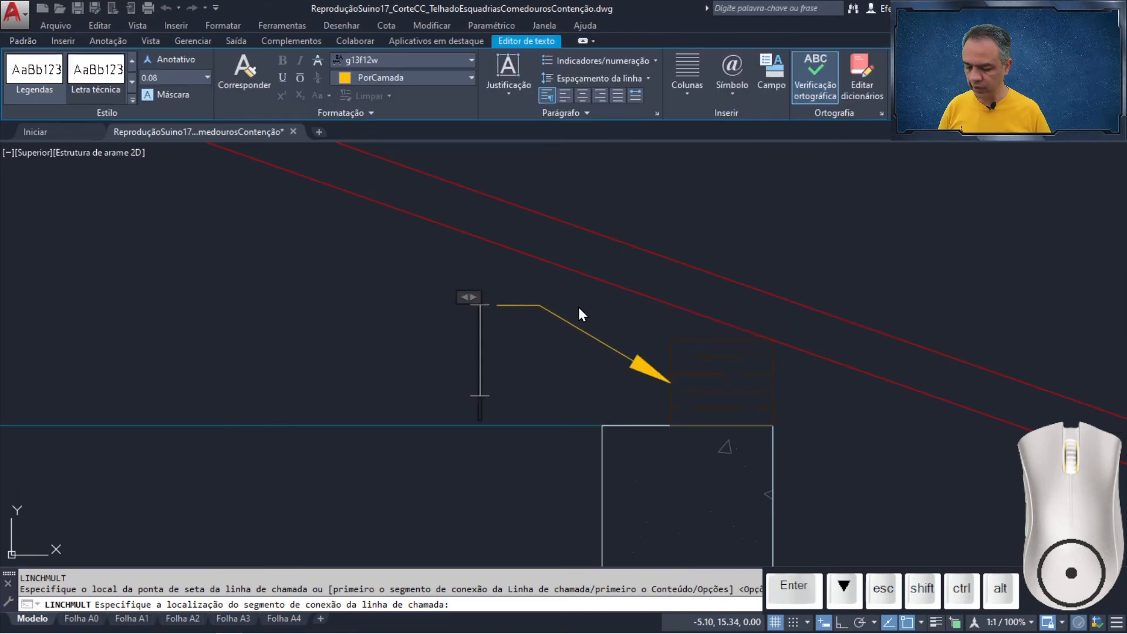
type("Contra-frechal")
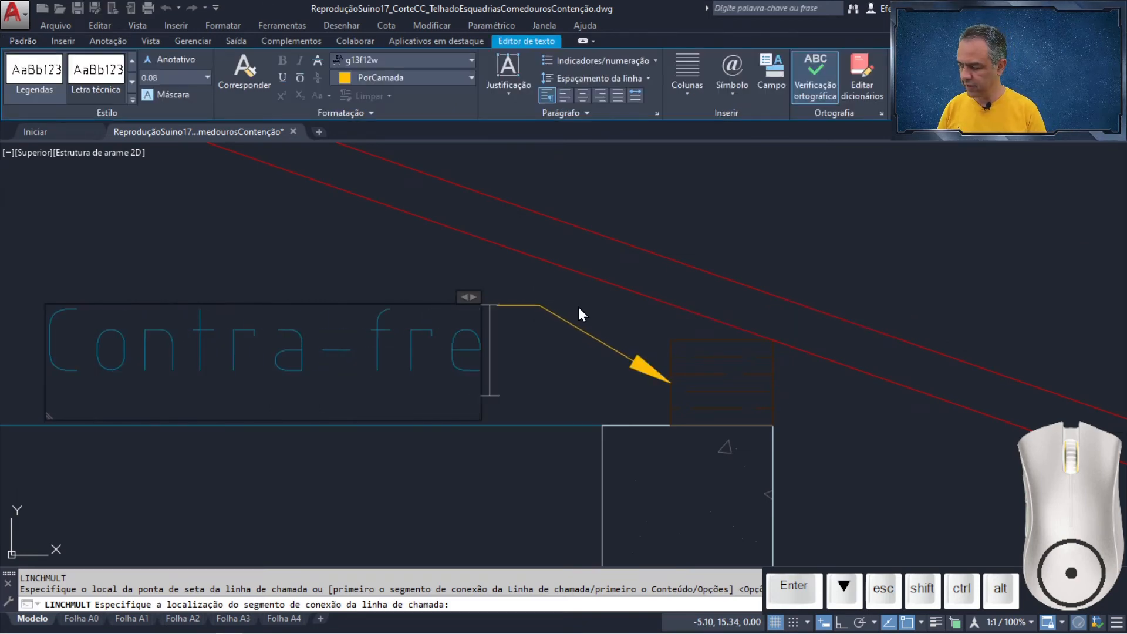
left_click(579, 308)
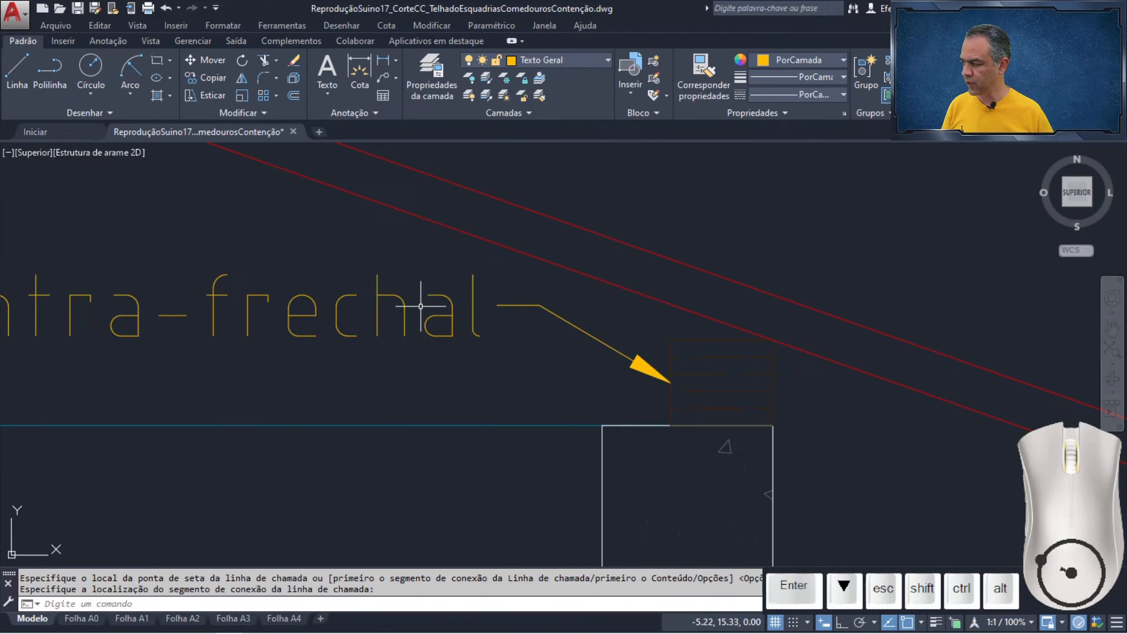
Step: Copy the Contra-frechal multileader by its arrow tip to the top edge of the long brown timber under the roof in Corte AA
left_click(225, 80)
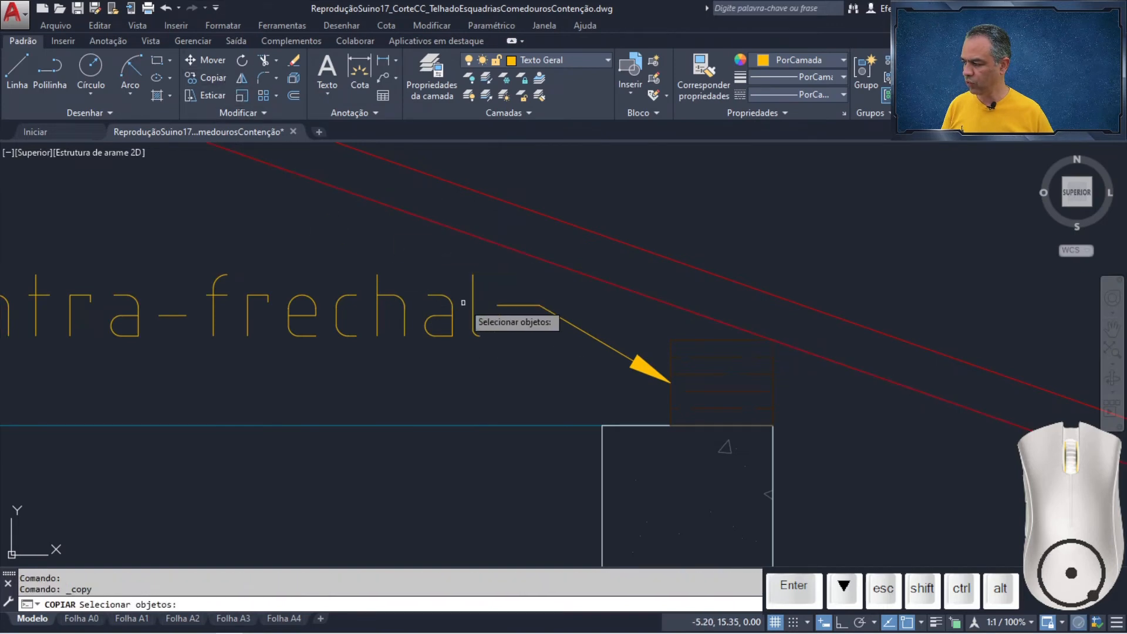
left_click(472, 308)
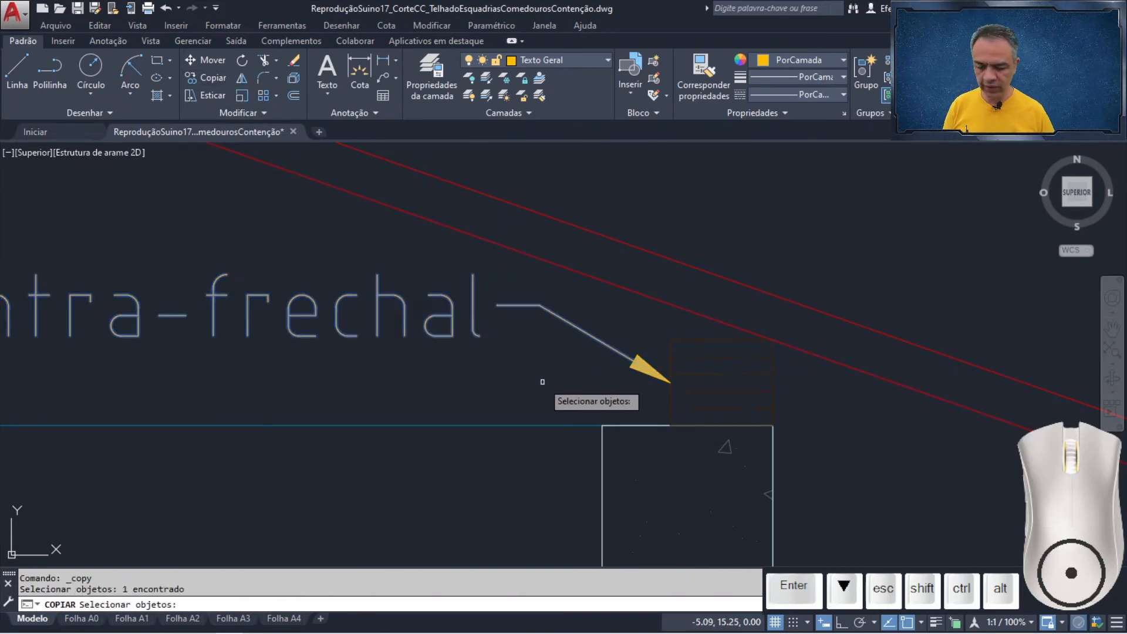
key("Return")
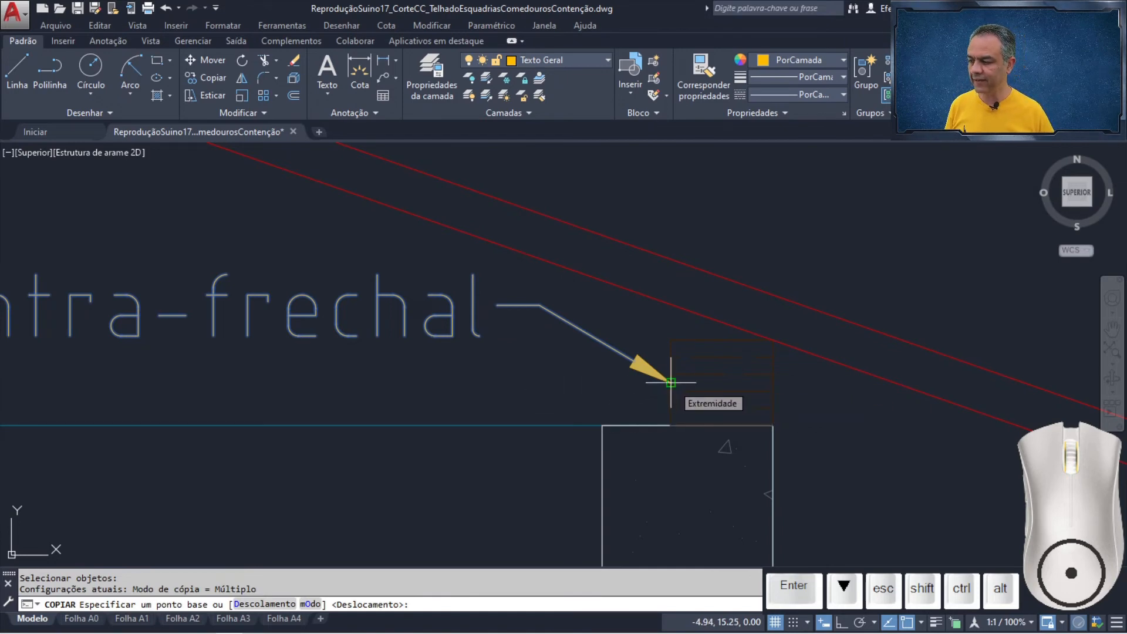
left_click(671, 383)
scroll(674, 297, "down", 8)
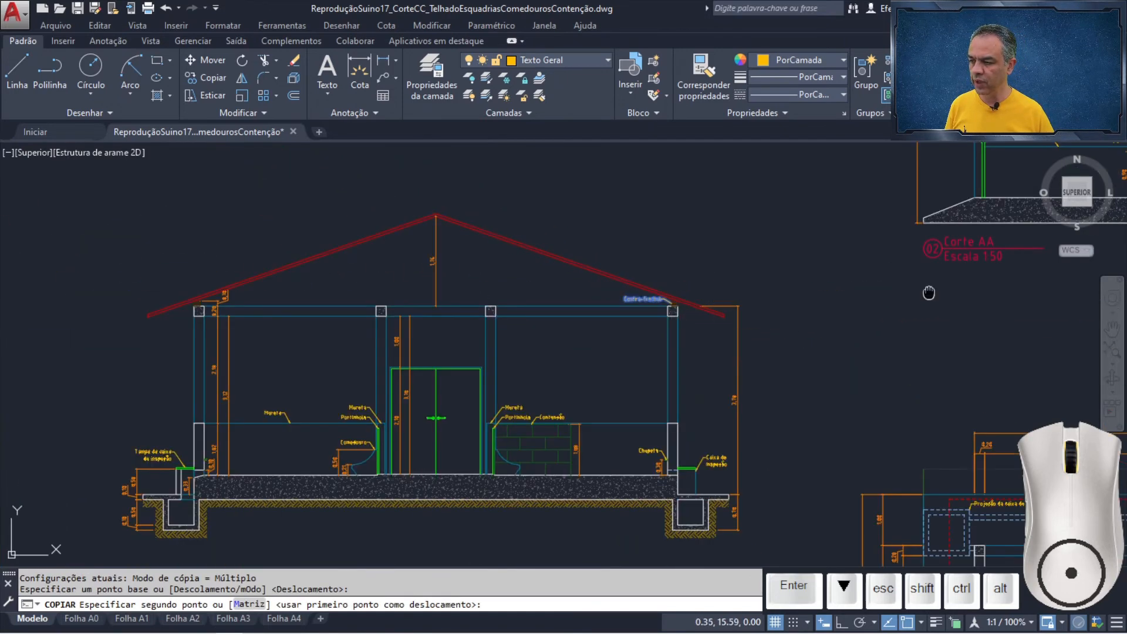
middle_click_drag(928, 292, 392, 494)
middle_click_drag(673, 234, 427, 355)
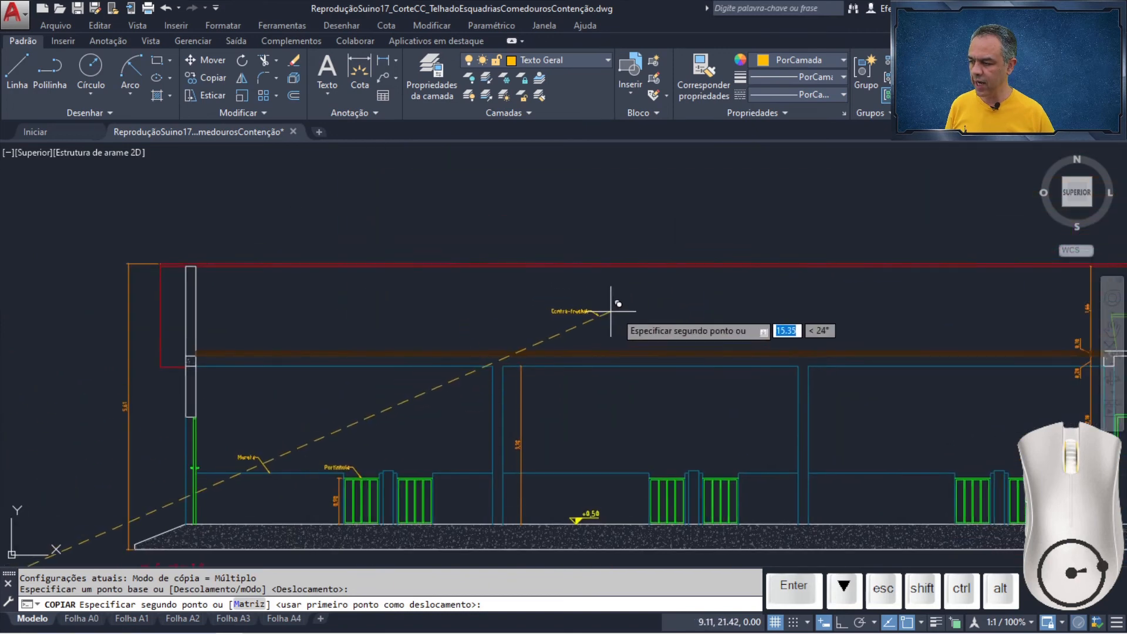
scroll(611, 311, "up", 5)
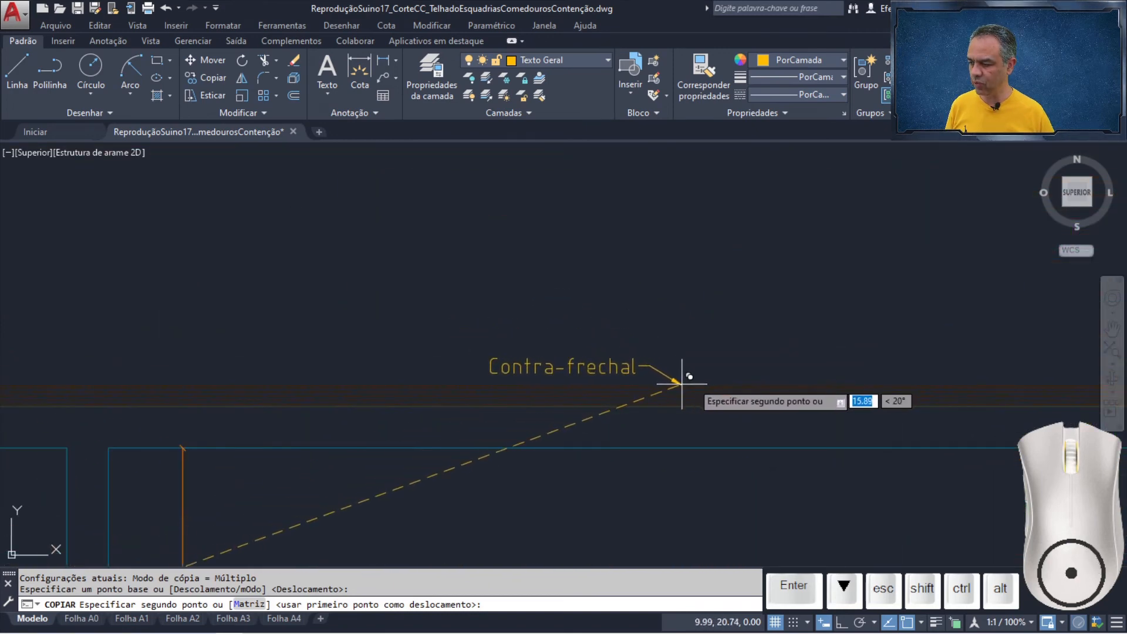
left_click(708, 385)
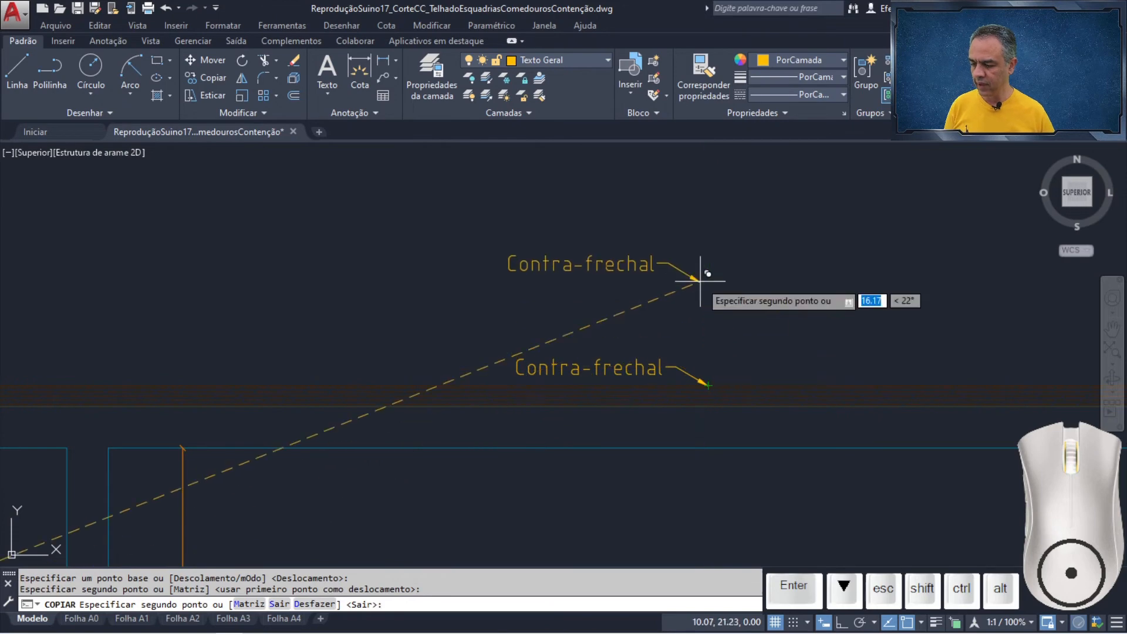
key("Return")
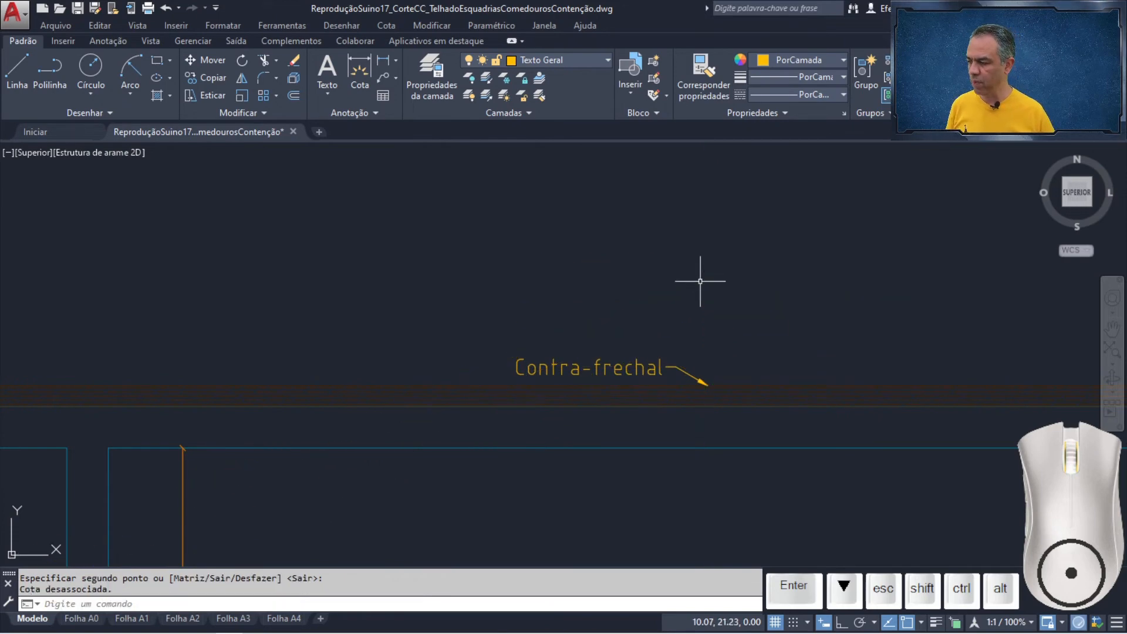
Step: Add the single-line text "Fosso" with 0 rotation inside the pit below the Caixa de inspeção label, using the Ambientes 1-50 style
scroll(700, 282, "down", 6)
scroll(332, 432, "up", 6)
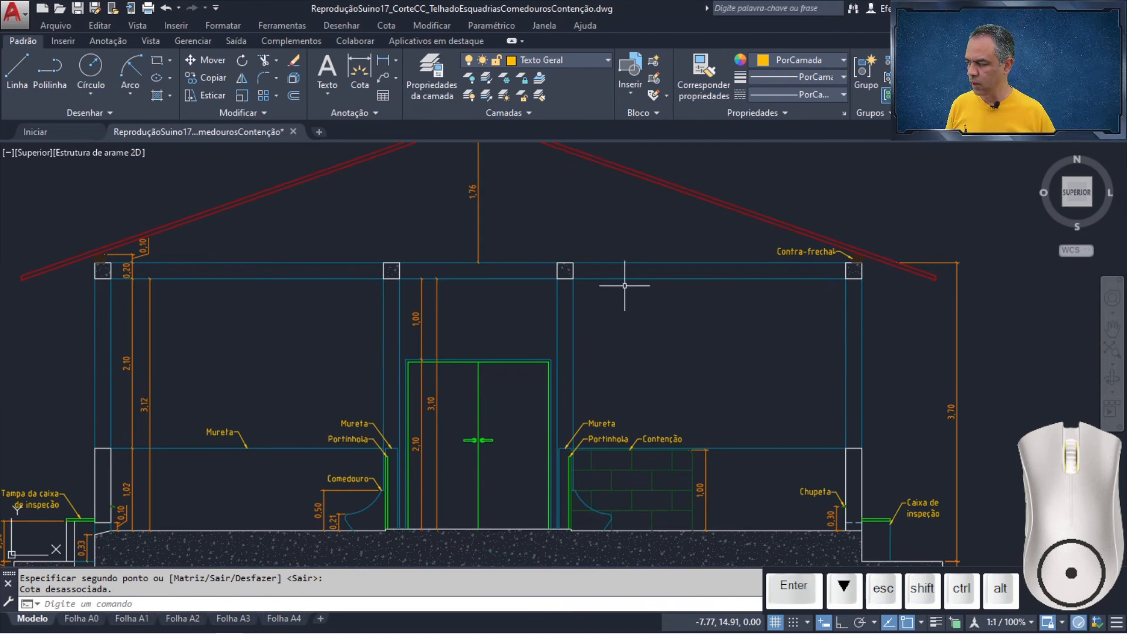
left_click(368, 117)
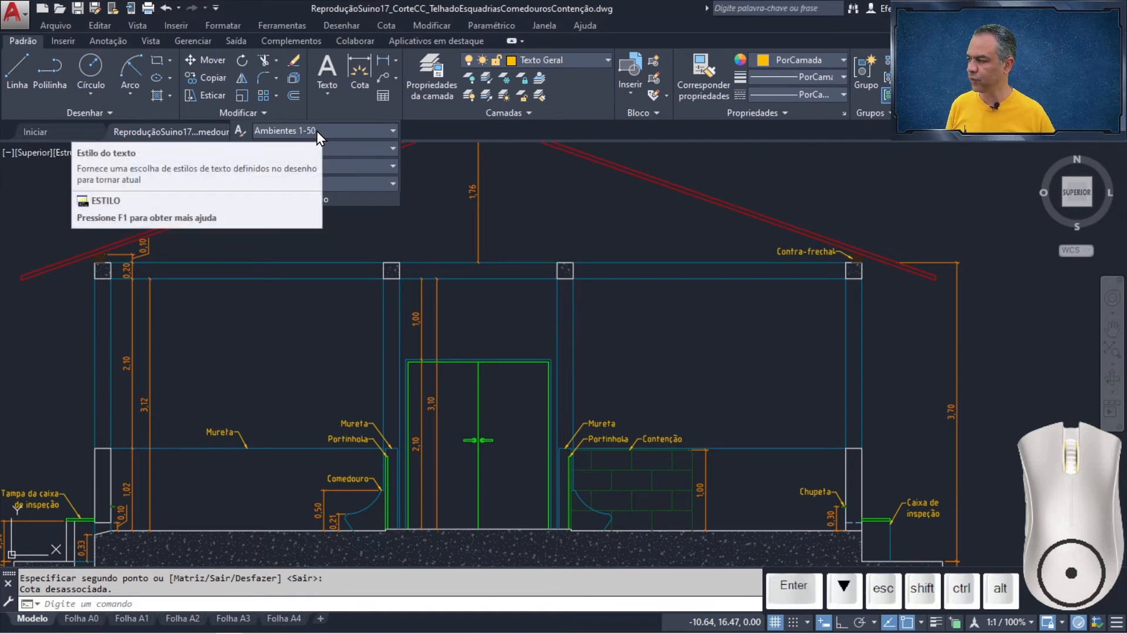
left_click(327, 100)
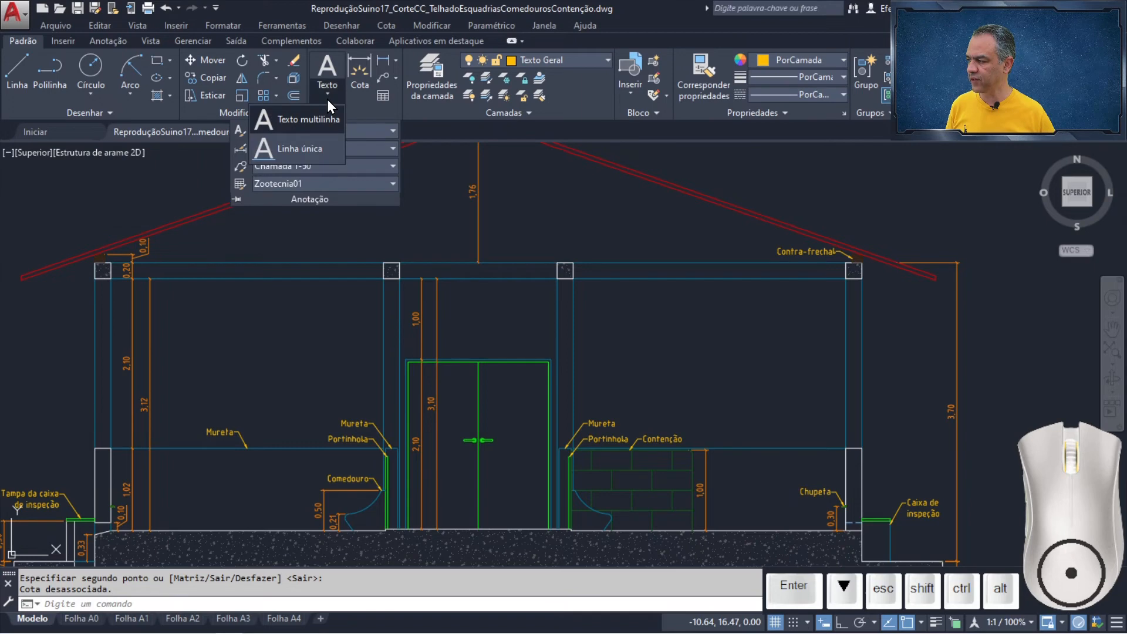
left_click(316, 147)
middle_click_drag(796, 473, 707, 294)
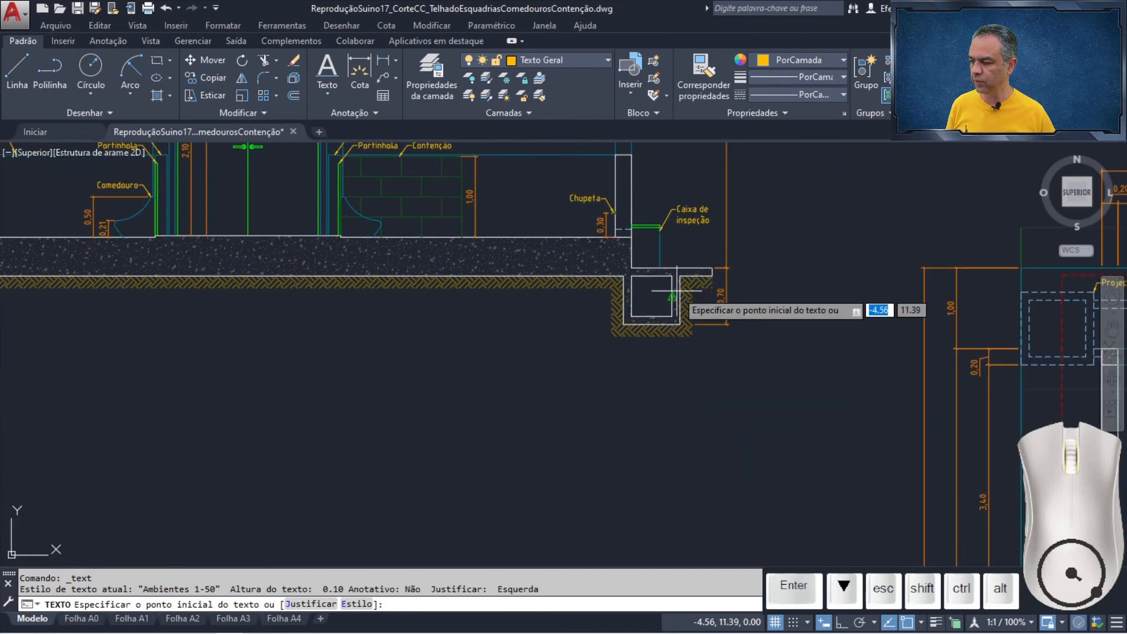
scroll(646, 305, "up", 10)
middle_click_drag(606, 318, 448, 310)
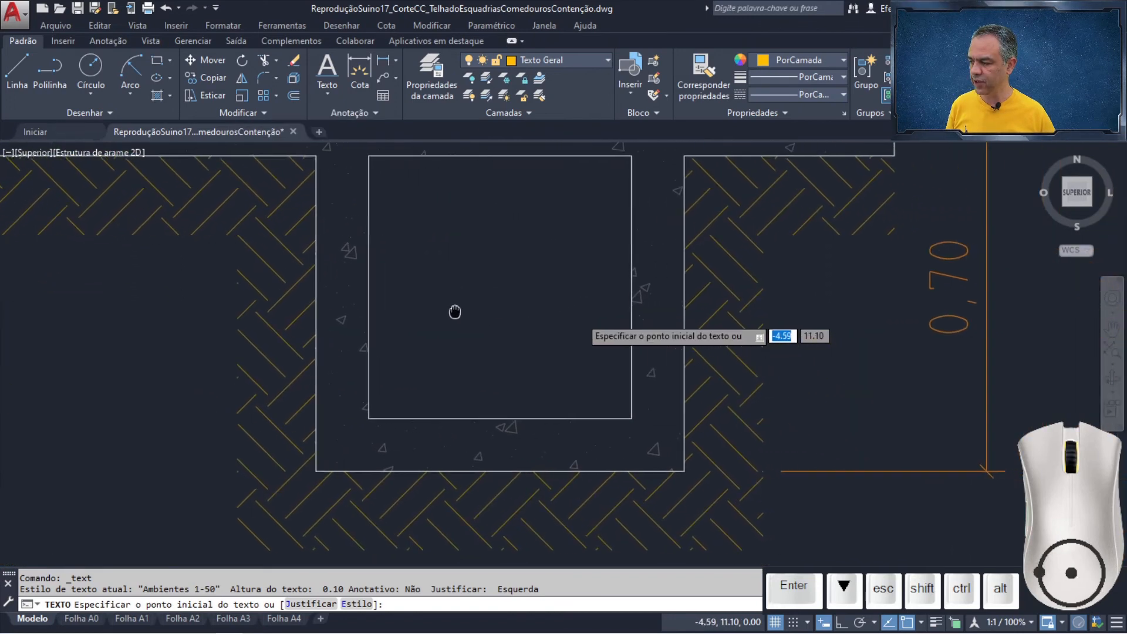
left_click(389, 328)
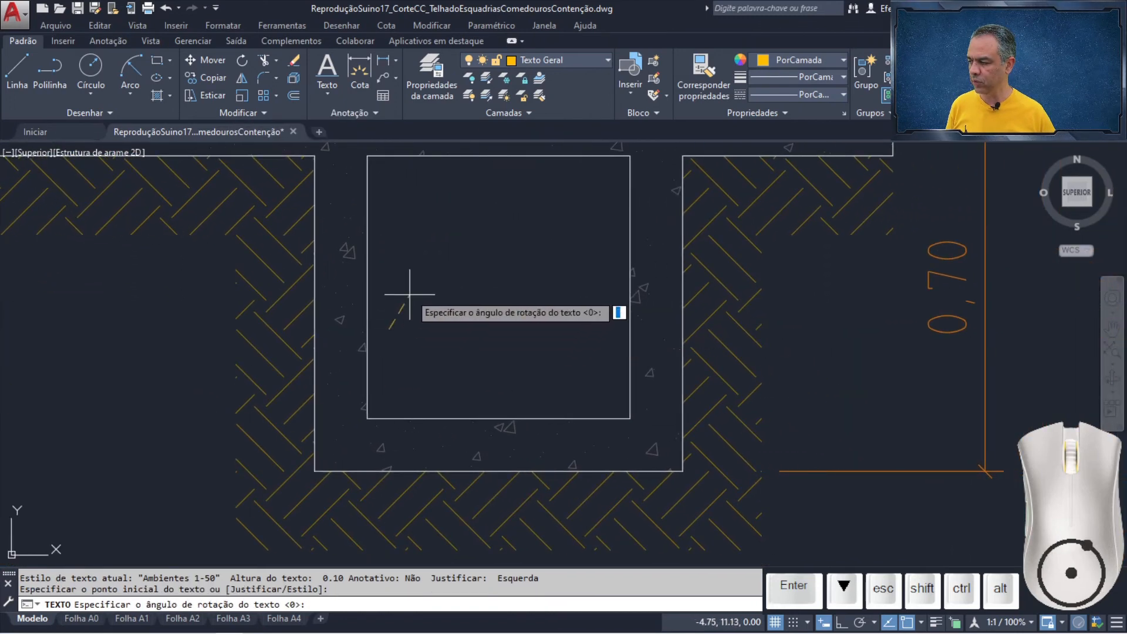
key("Return")
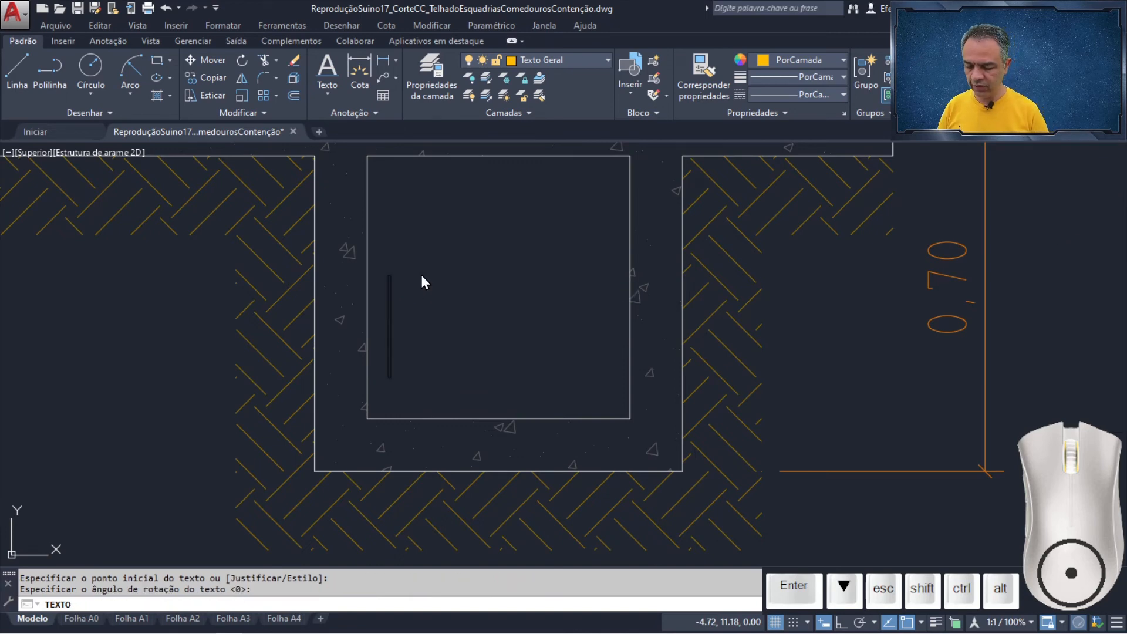
type("Fosso")
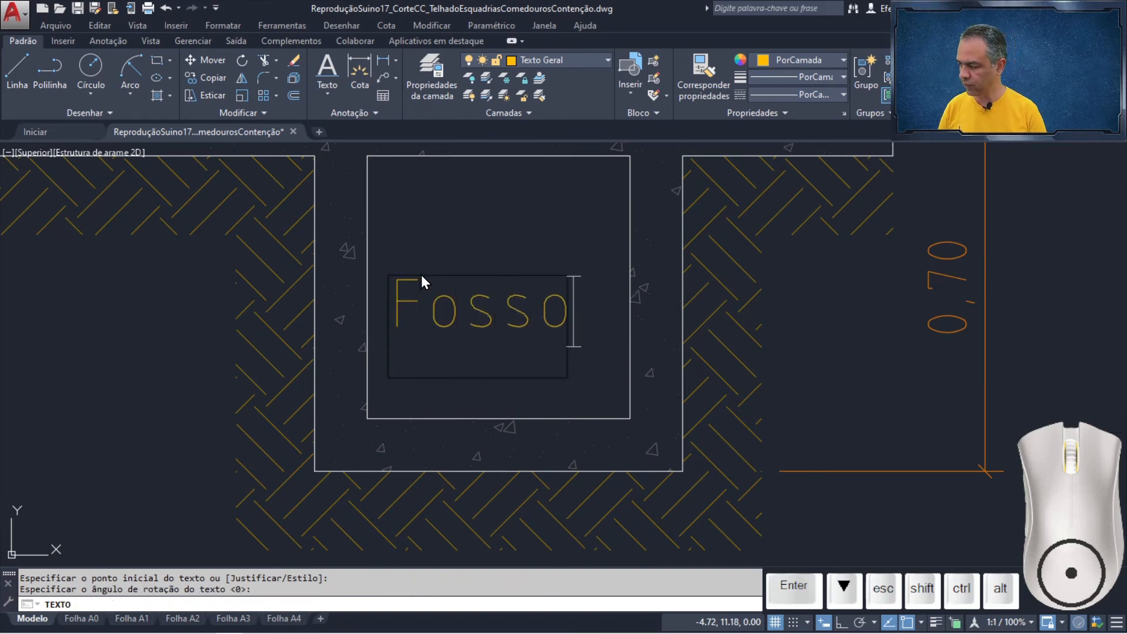
key("Return")
key("Return")
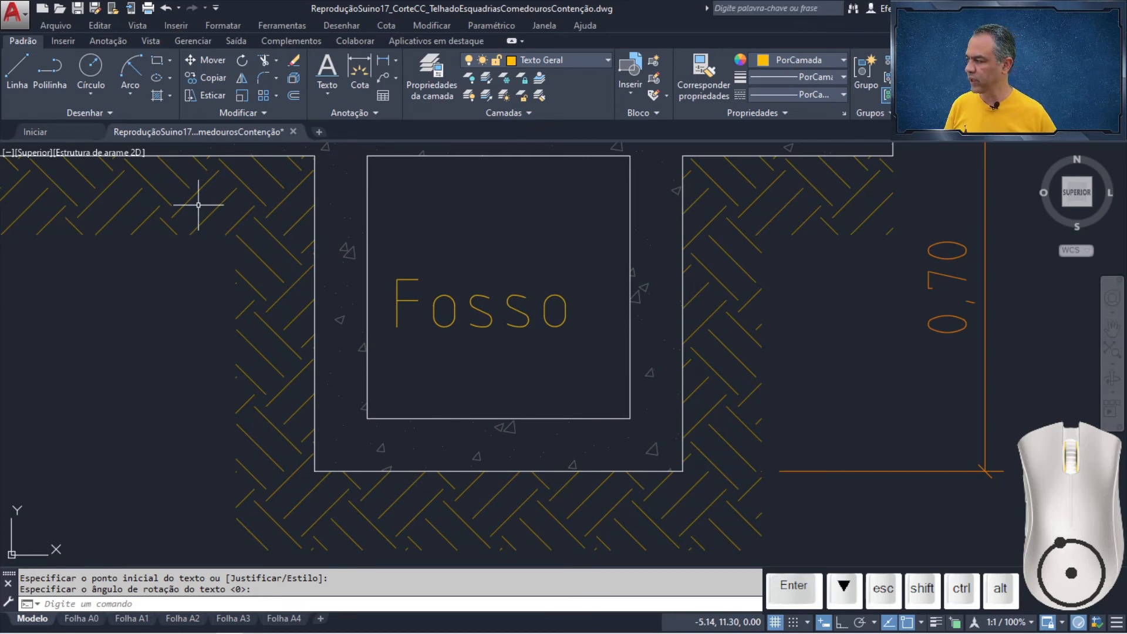
Step: Move the Fosso text from about its middle to the centre of the pit, aligned with the midpoints of the inner walls
left_click(215, 59)
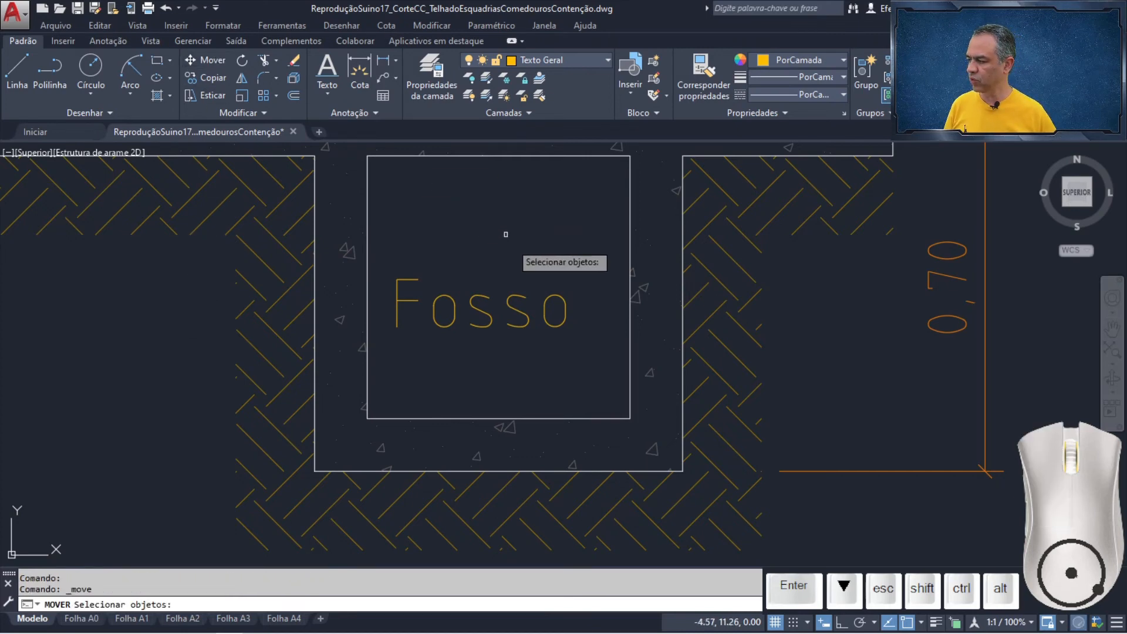
left_click(492, 322)
key("Return")
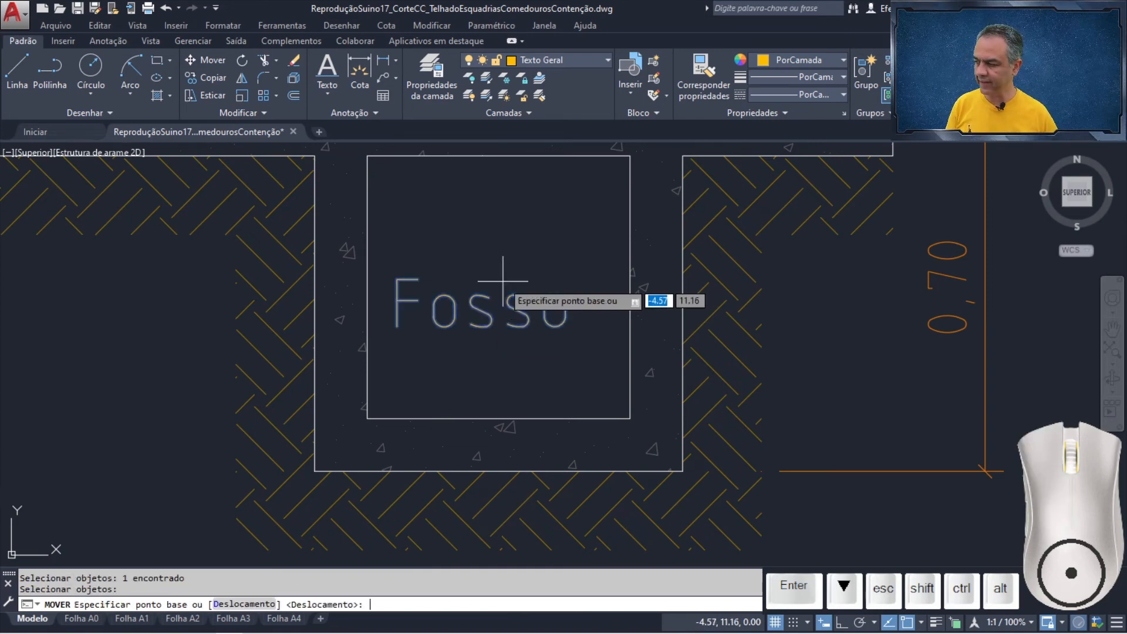
left_click(478, 299)
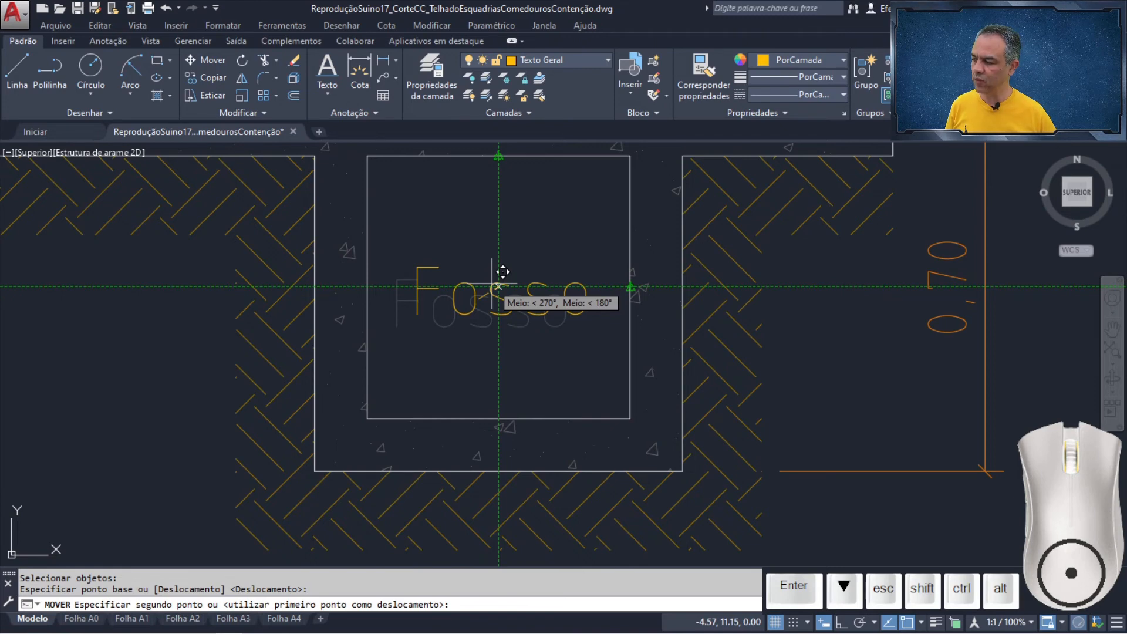
left_click(498, 287)
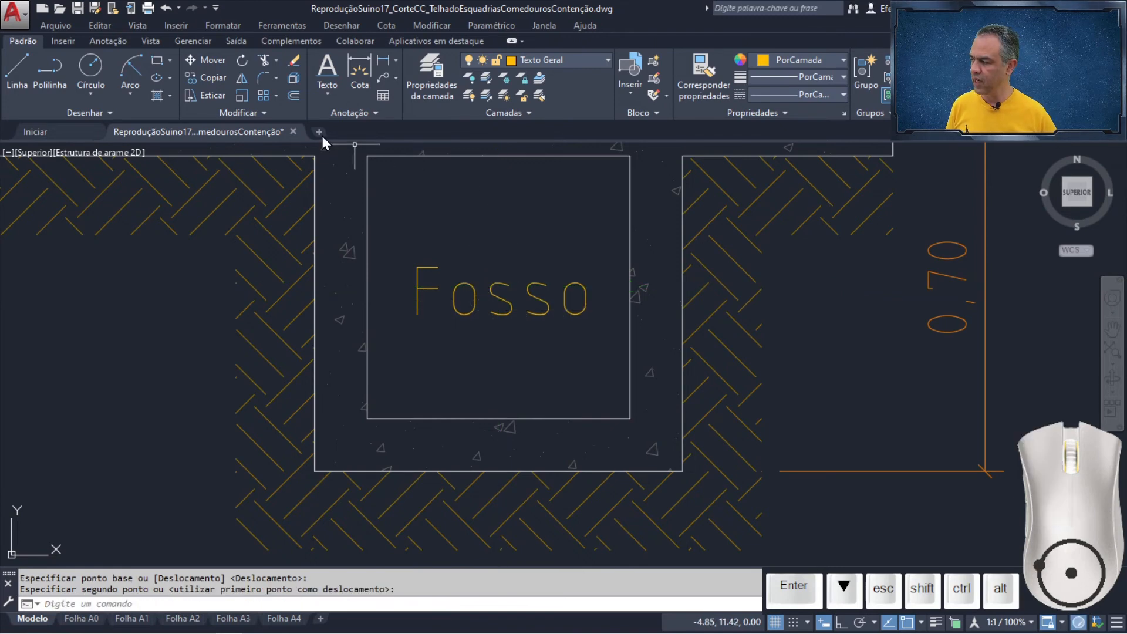
Step: Copy the Fosso text from the pit's inner lower-right corner to the matching corner of the pit at the section's opposite end
left_click(222, 81)
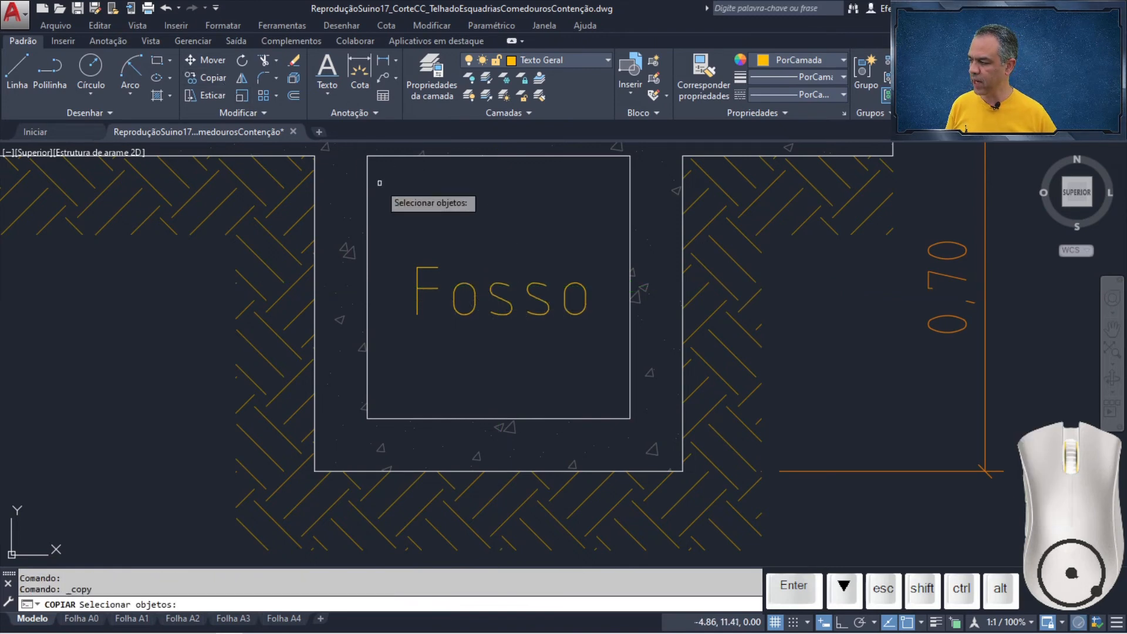
left_click(423, 267)
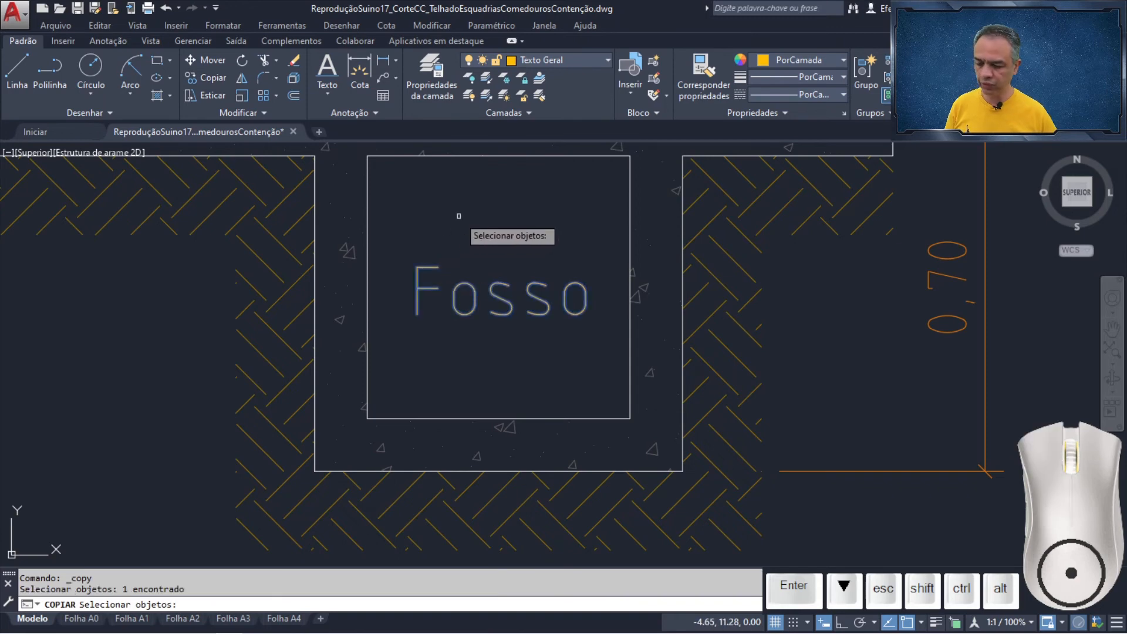
key("Return")
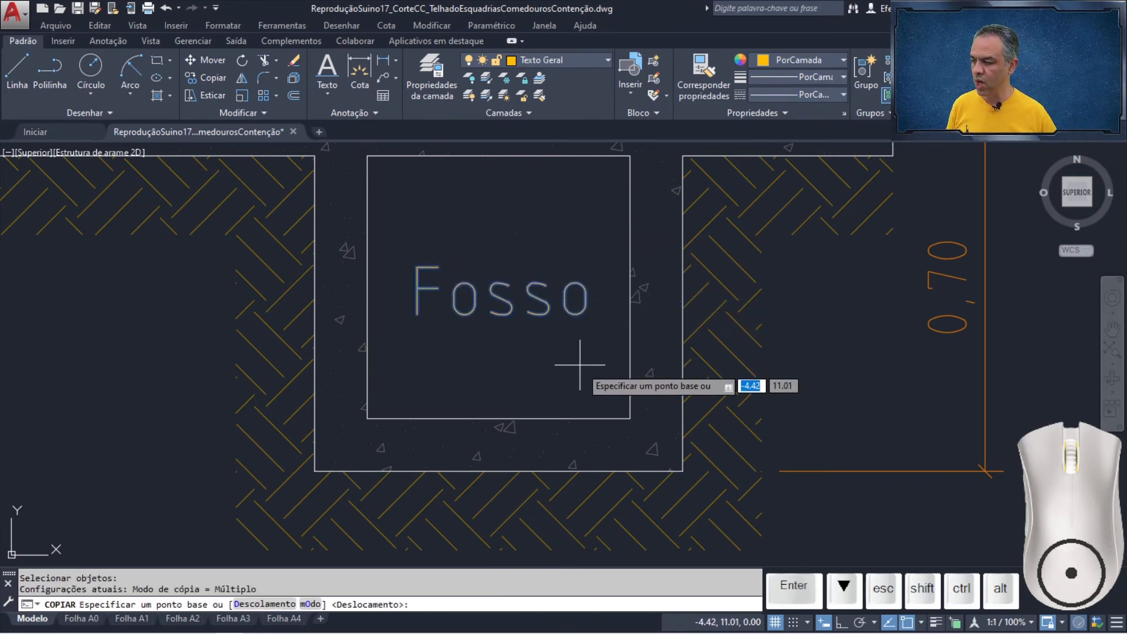
left_click(628, 417)
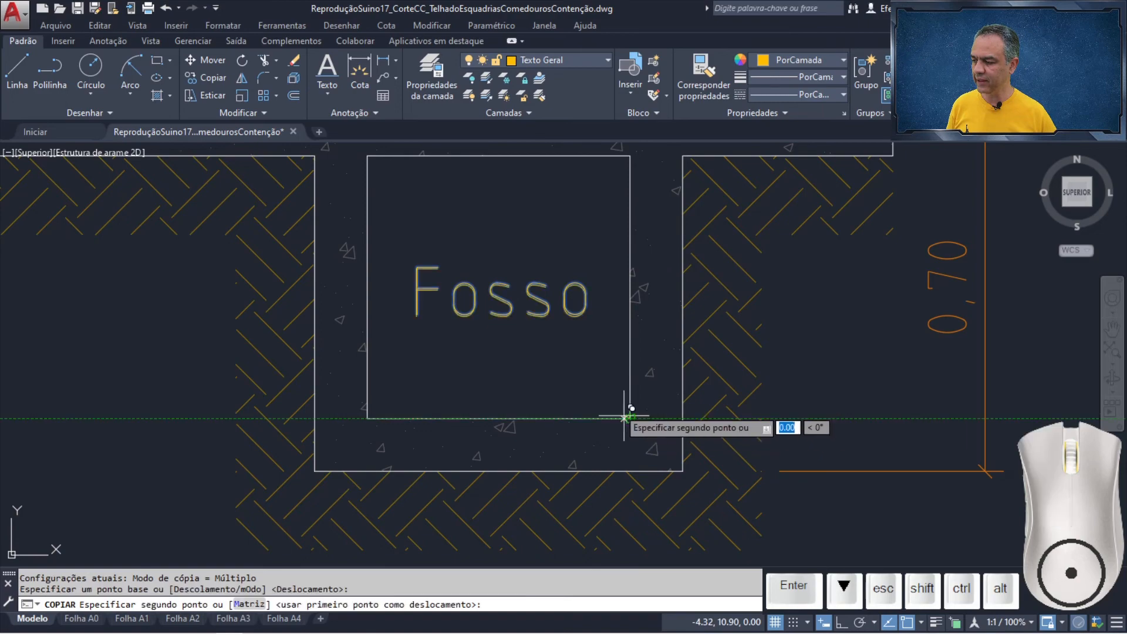
scroll(552, 325, "down", 5)
scroll(545, 332, "down", 1)
middle_click_drag(333, 347, 759, 344)
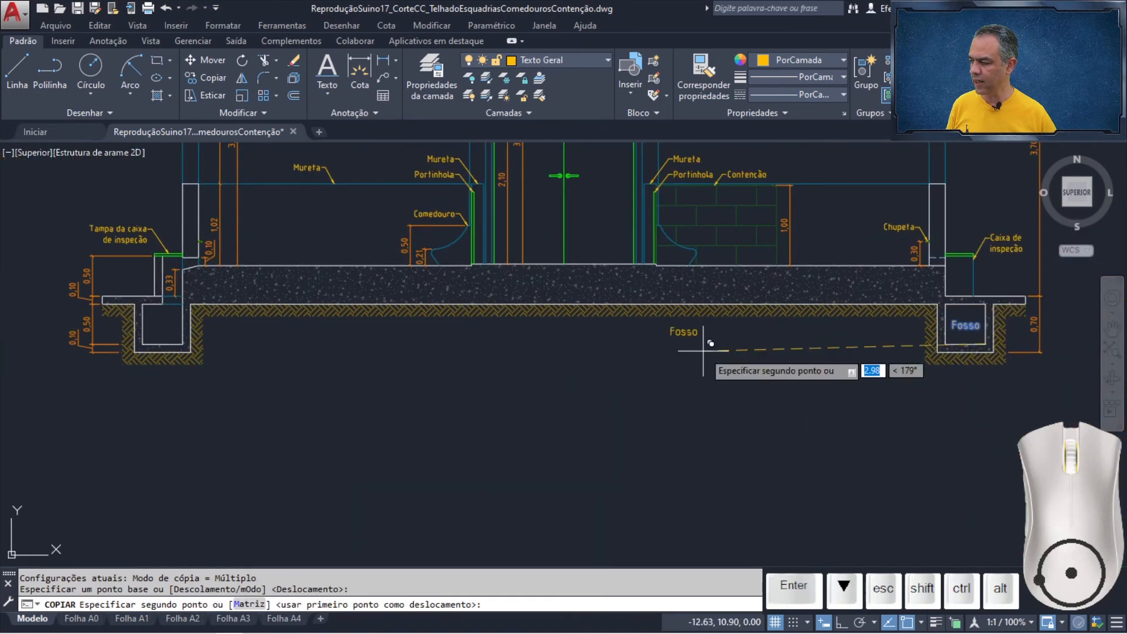
middle_click_drag(145, 367, 386, 368)
scroll(377, 362, "up", 2)
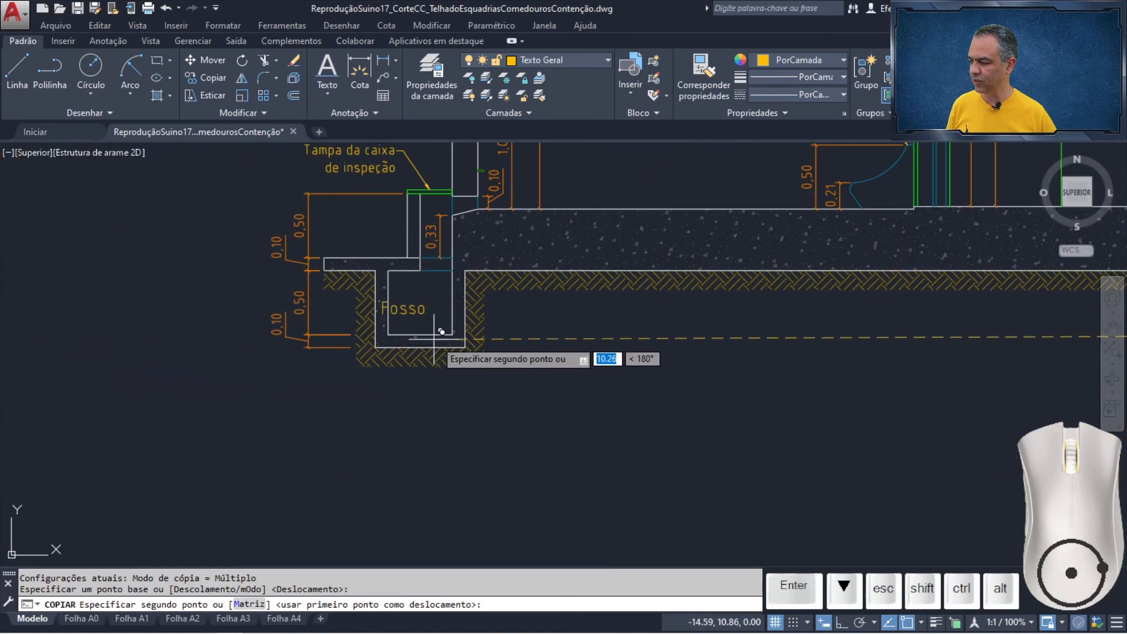
left_click(459, 327)
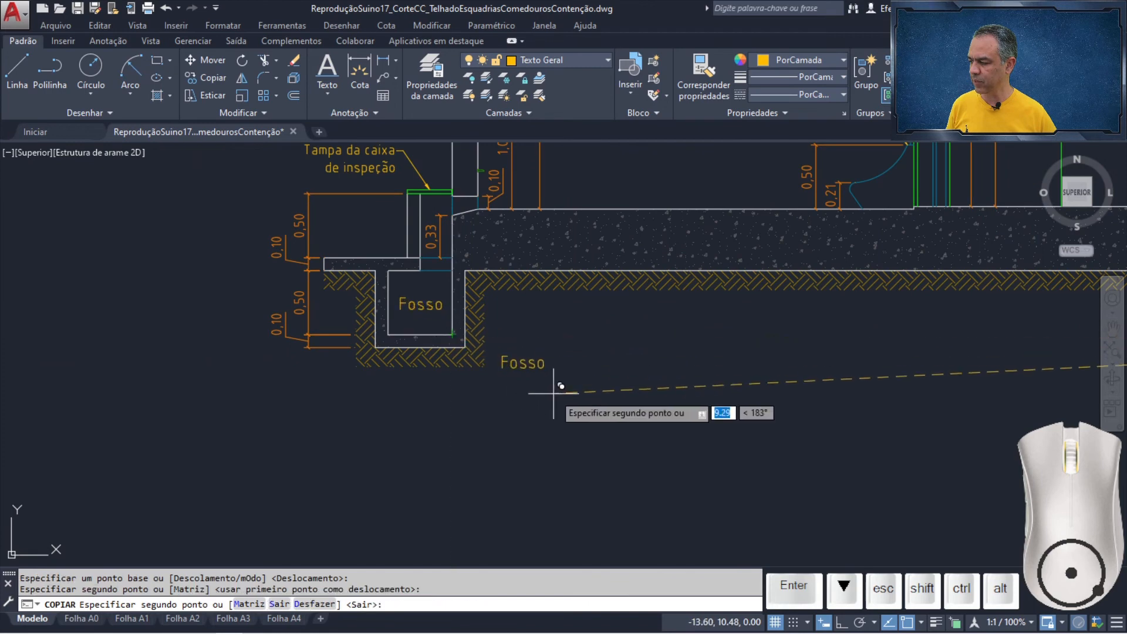
Step: Finish copying the Fosso text and make Símbolo de Nível the current layer
key("Return")
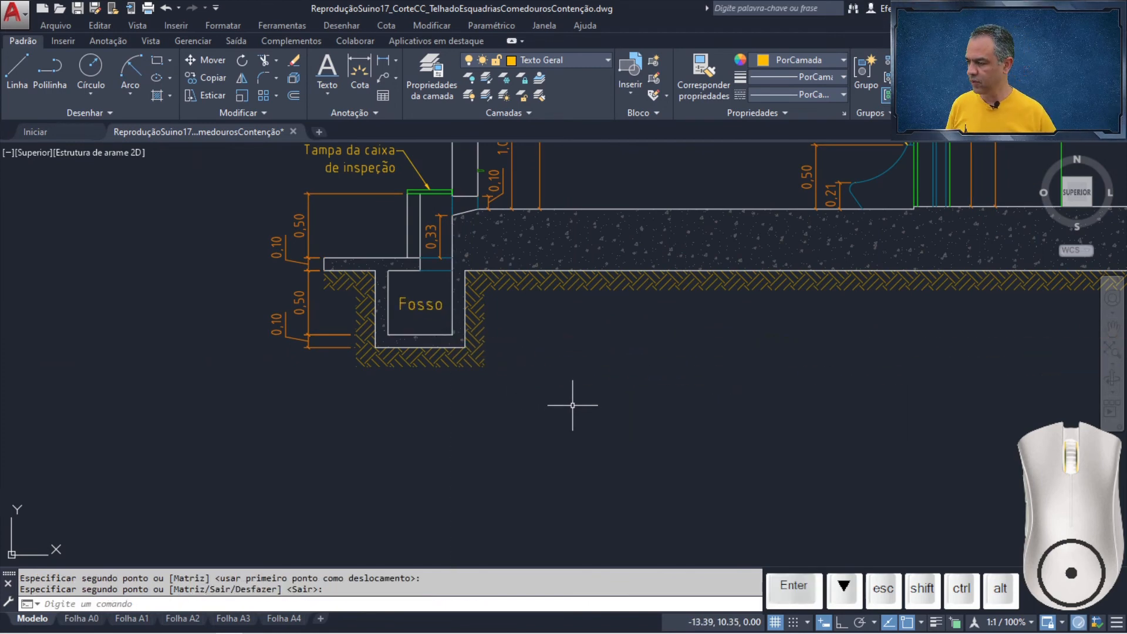
scroll(572, 405, "down", 2)
middle_click_drag(588, 270, 343, 339)
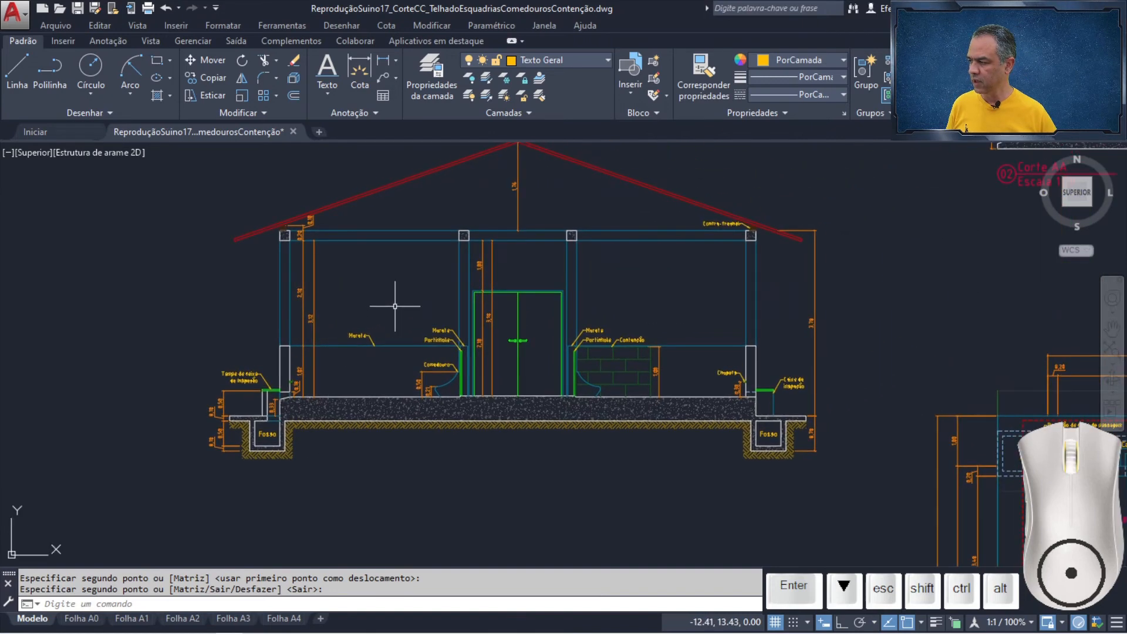
left_click(586, 60)
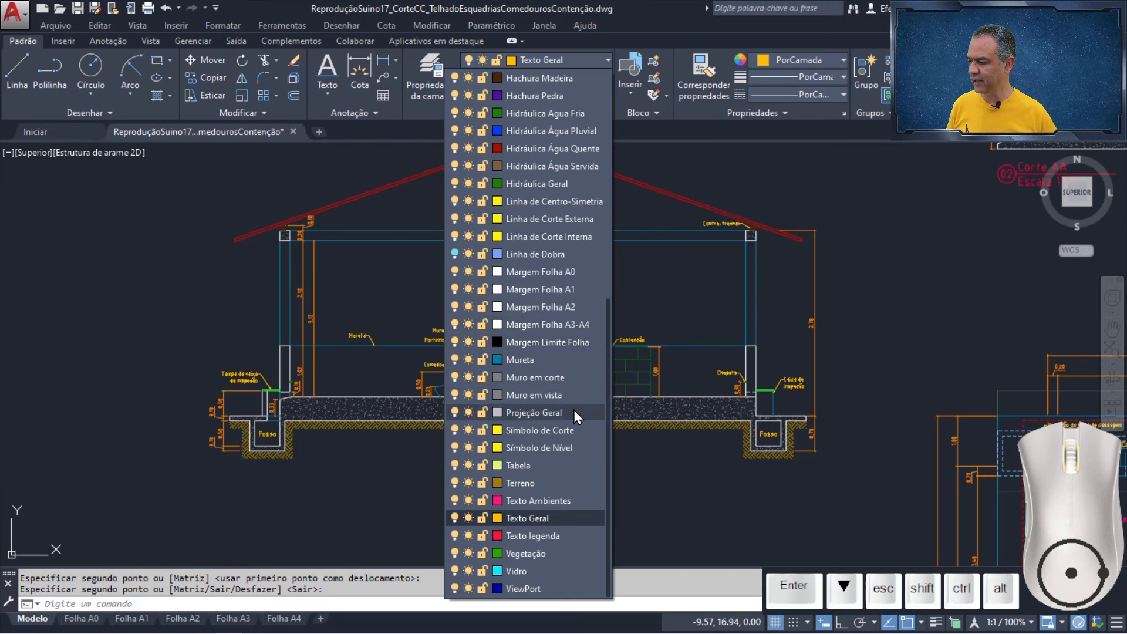
left_click(539, 448)
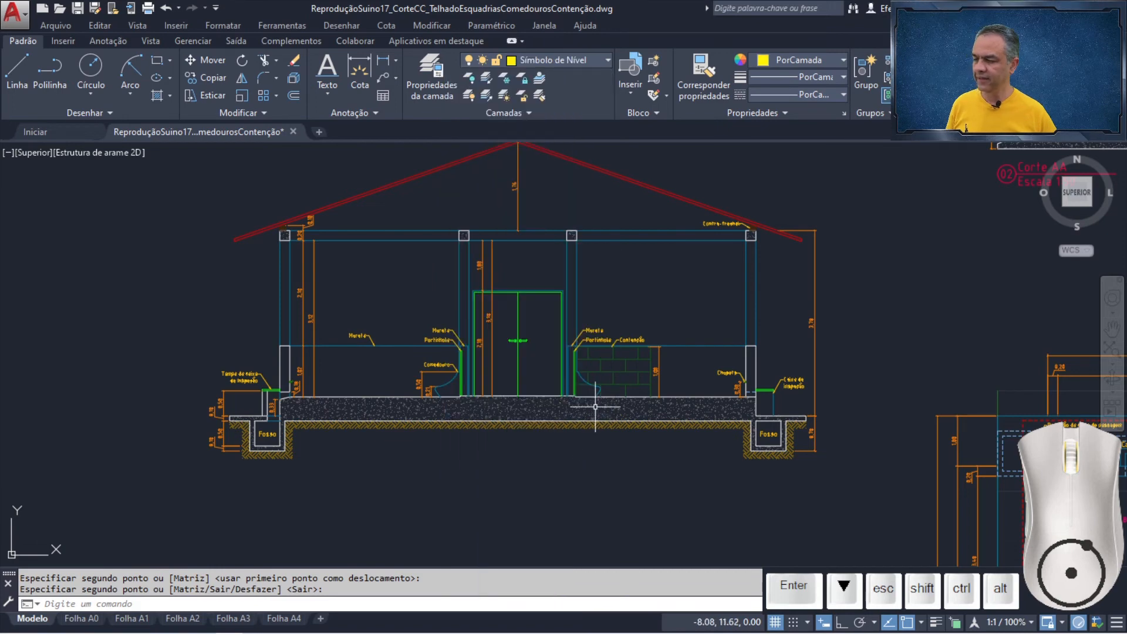
Step: Insert the block "Símbolo de nível cortes 1-50" with level +0,10 on the slab above the pit beside the Caixa de inspeção
left_click(626, 97)
scroll(576, 206, "down", 3)
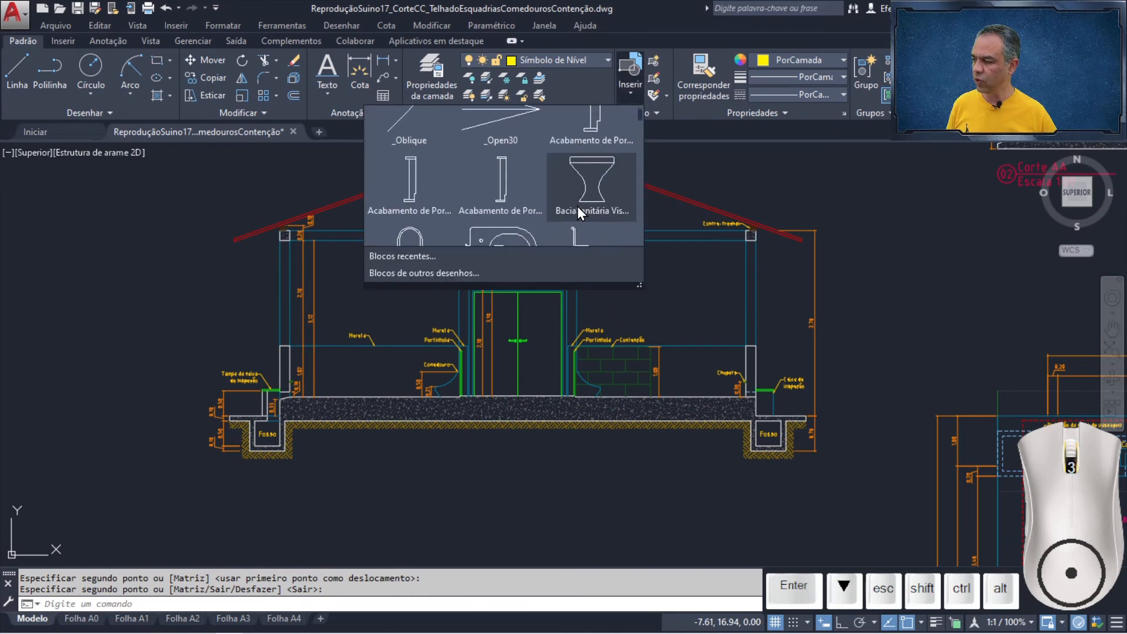
scroll(573, 203, "down", 6)
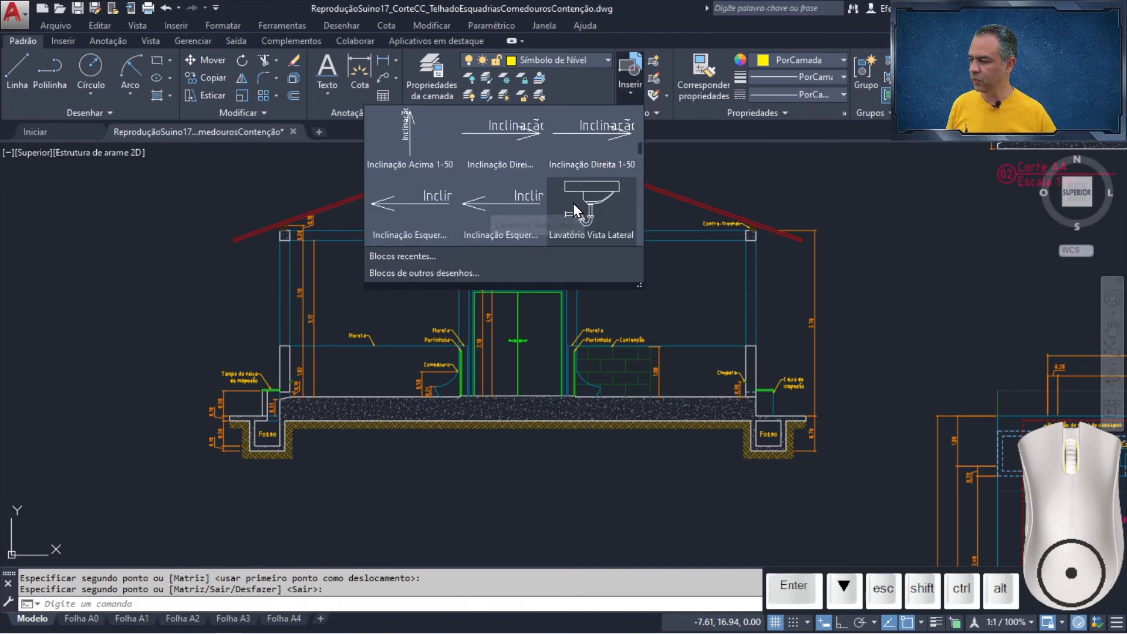
scroll(573, 203, "down", 6)
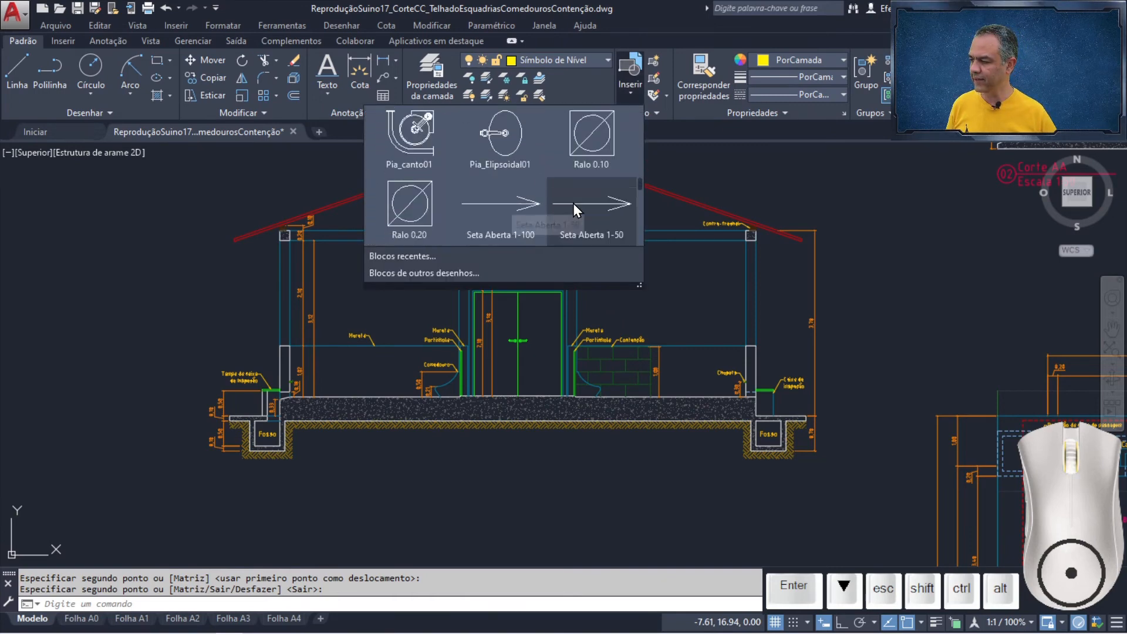
scroll(573, 203, "down", 3)
left_click(620, 213)
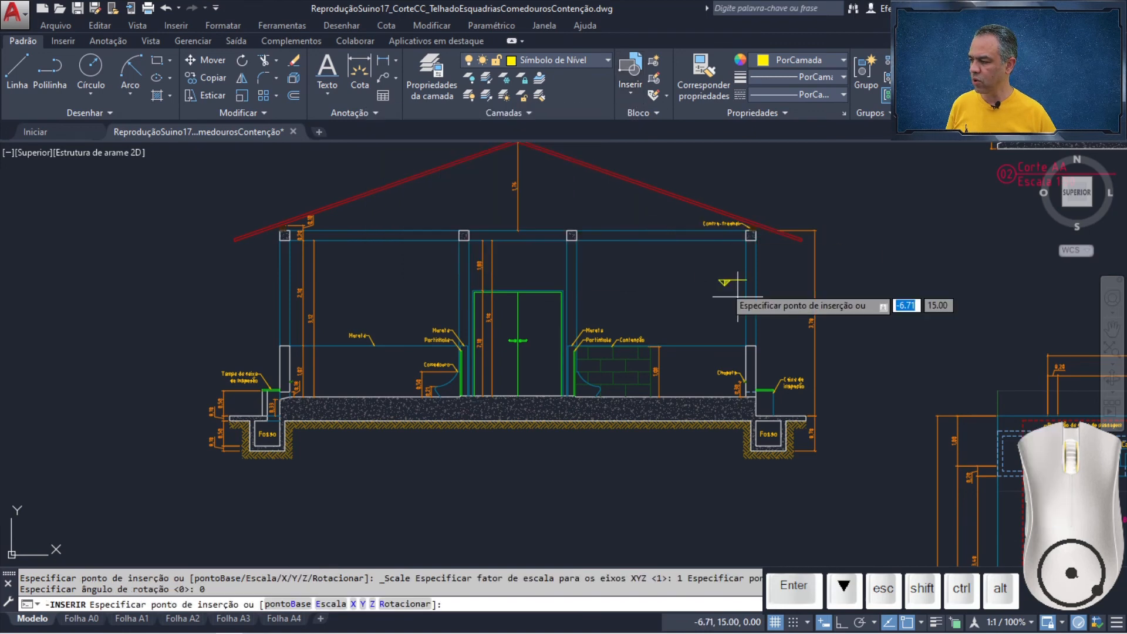
scroll(788, 421, "up", 3)
middle_click_drag(825, 382, 642, 301)
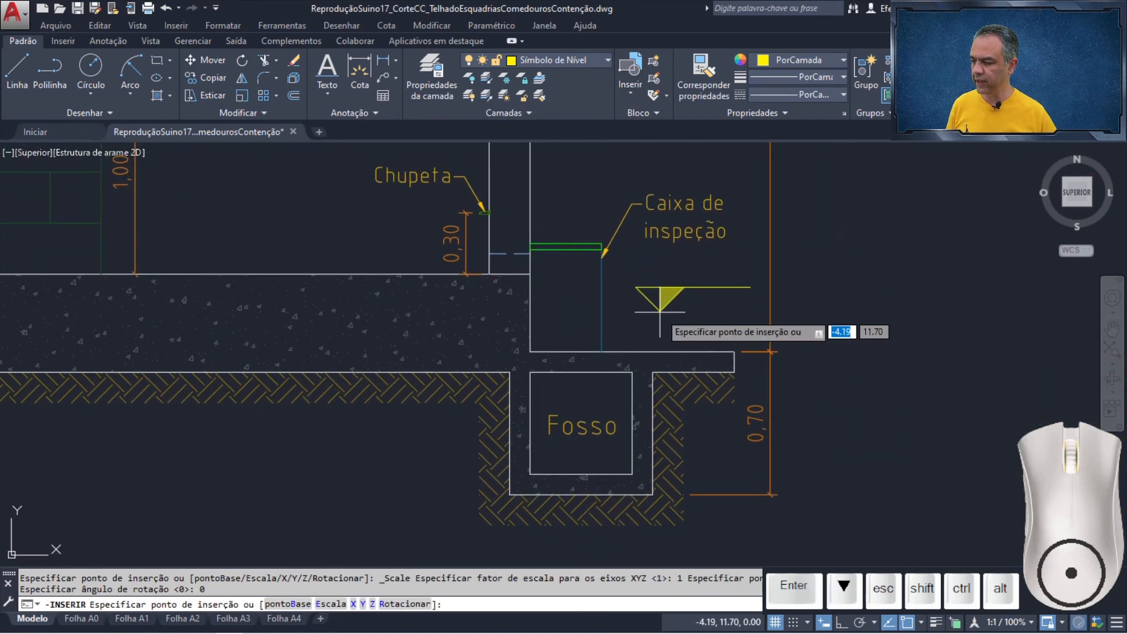
left_click(639, 346)
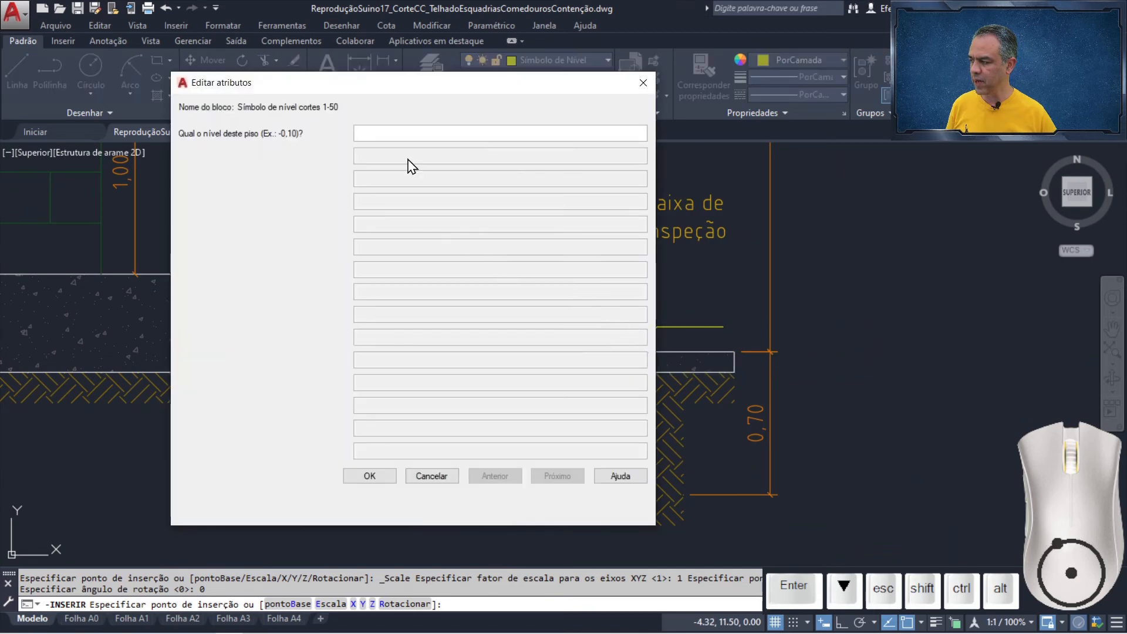
left_click(384, 480)
Step: Copy the level symbol by its triangle tip onto the floor line between the Contenção blocks and the Chupeta
left_click(208, 79)
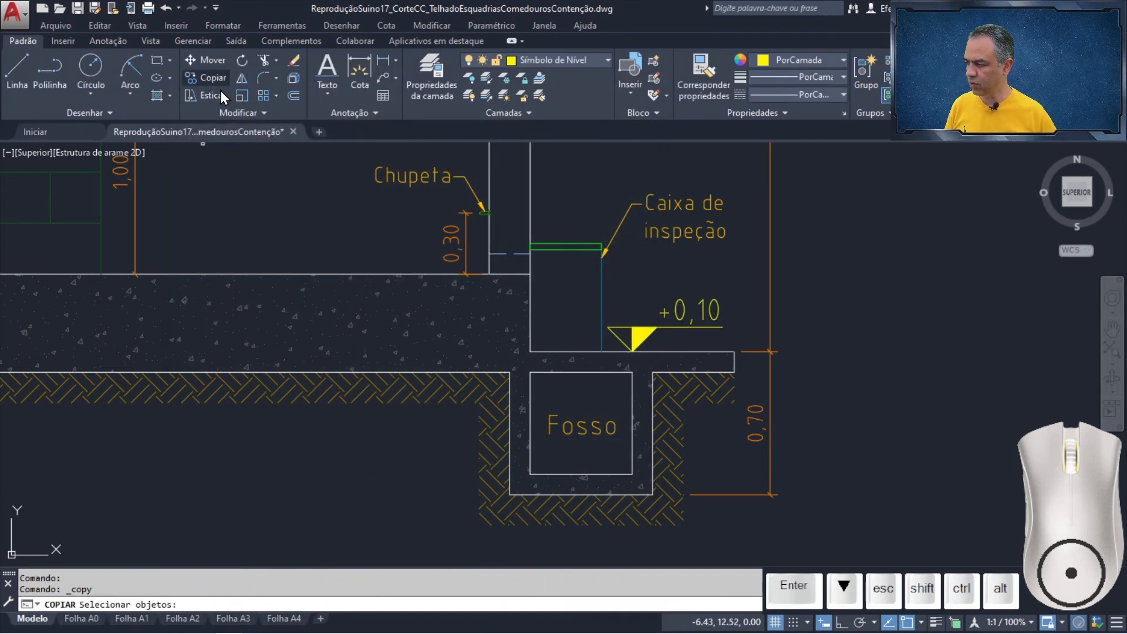
left_click(691, 328)
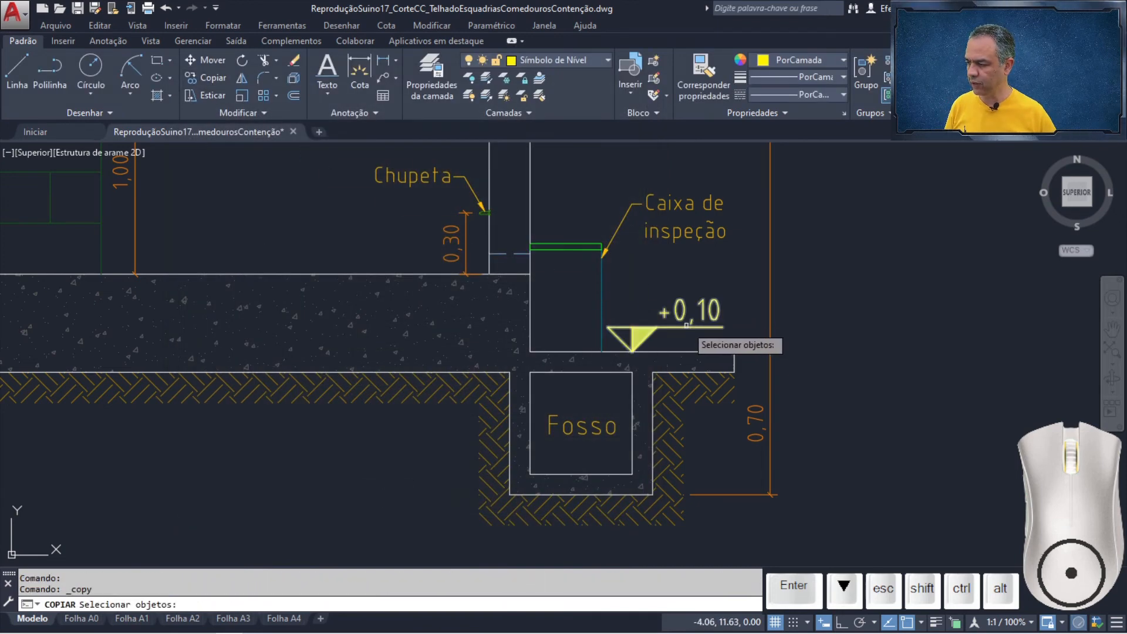
key("Return")
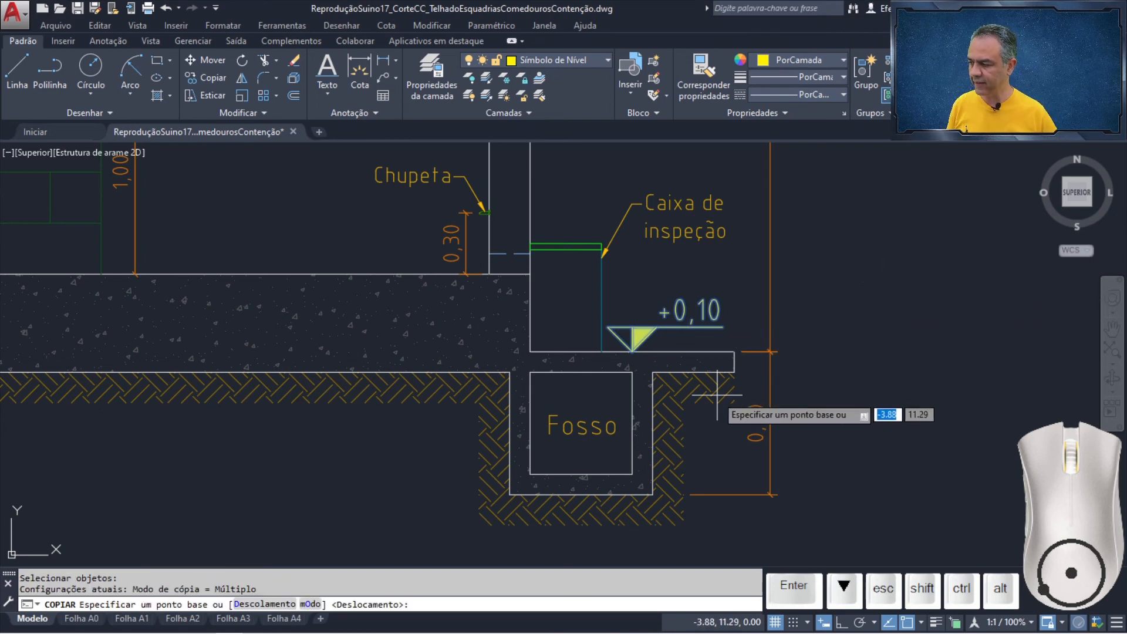
left_click(633, 351)
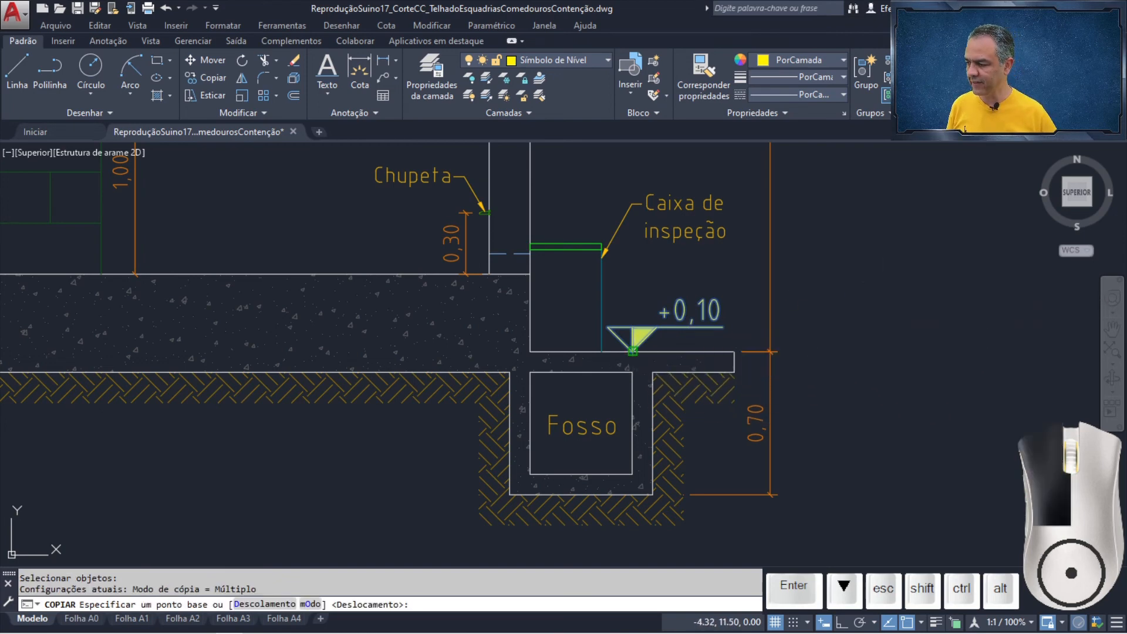
middle_click_drag(417, 290, 824, 357)
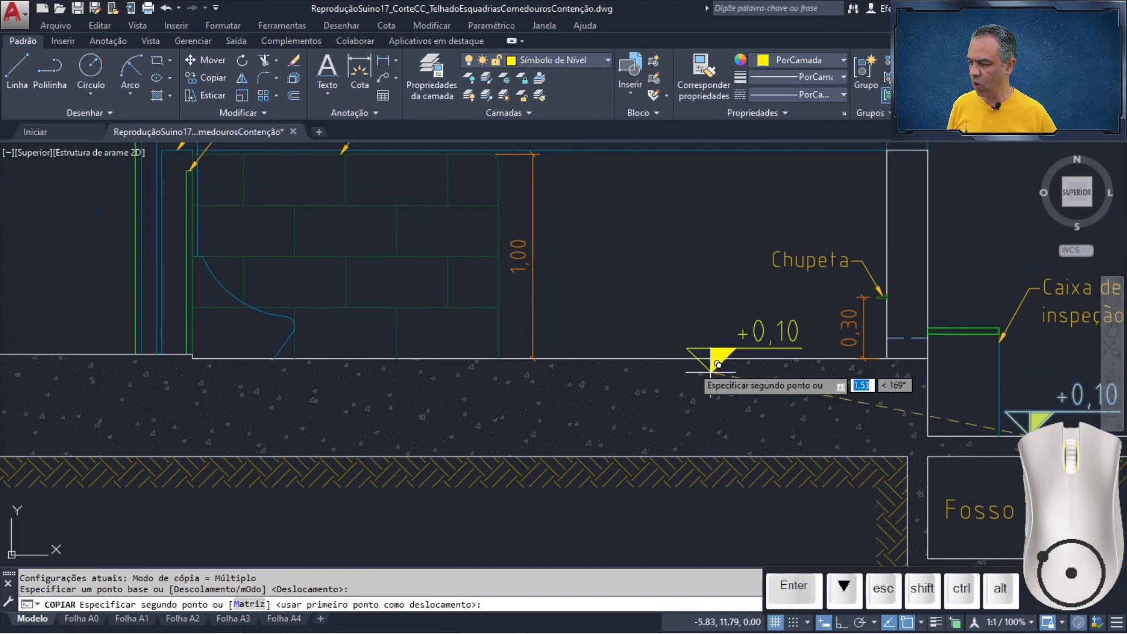
middle_click_drag(649, 334, 521, 342)
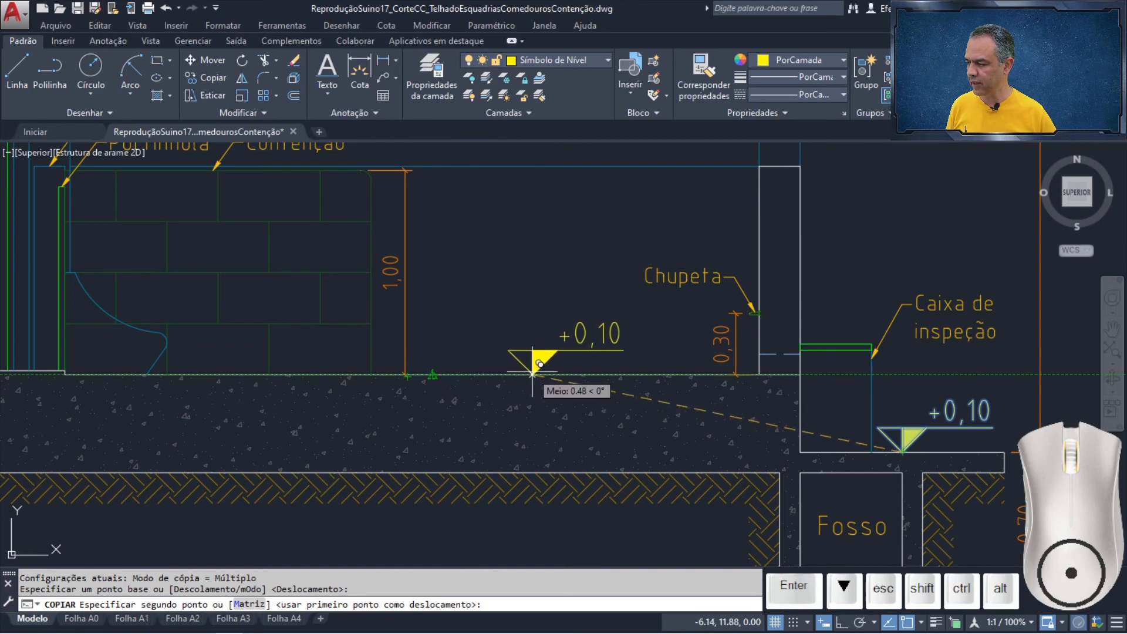
left_click(532, 374)
Step: Place further copies of the level symbol on the floor at the double door and below the standalone Mureta label
scroll(528, 358, "down", 4)
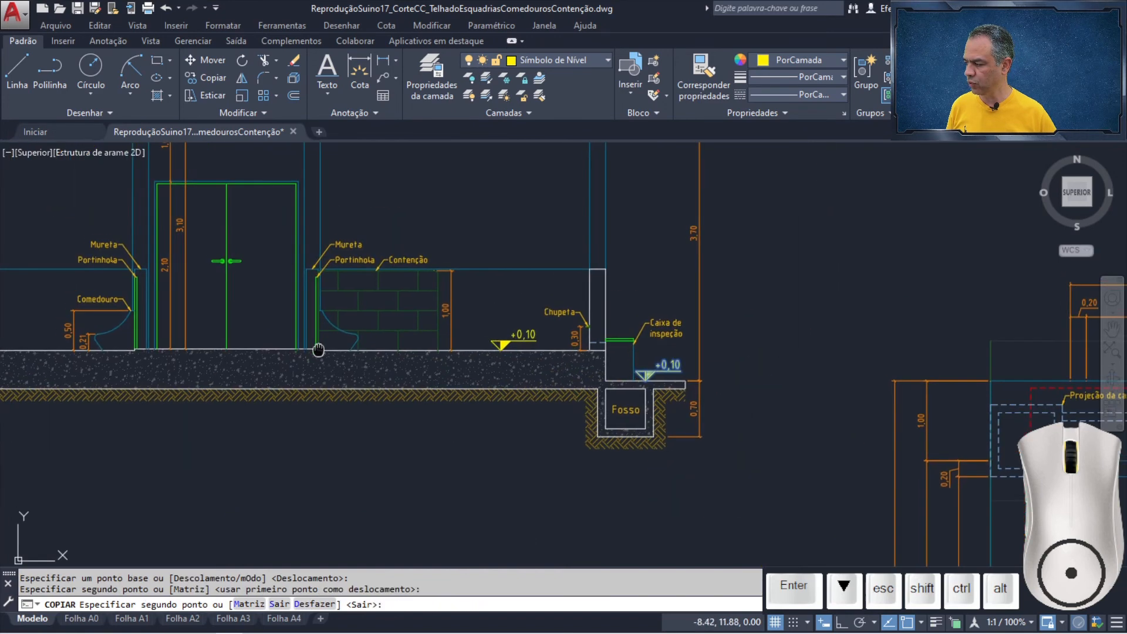
scroll(637, 341, "up", 5)
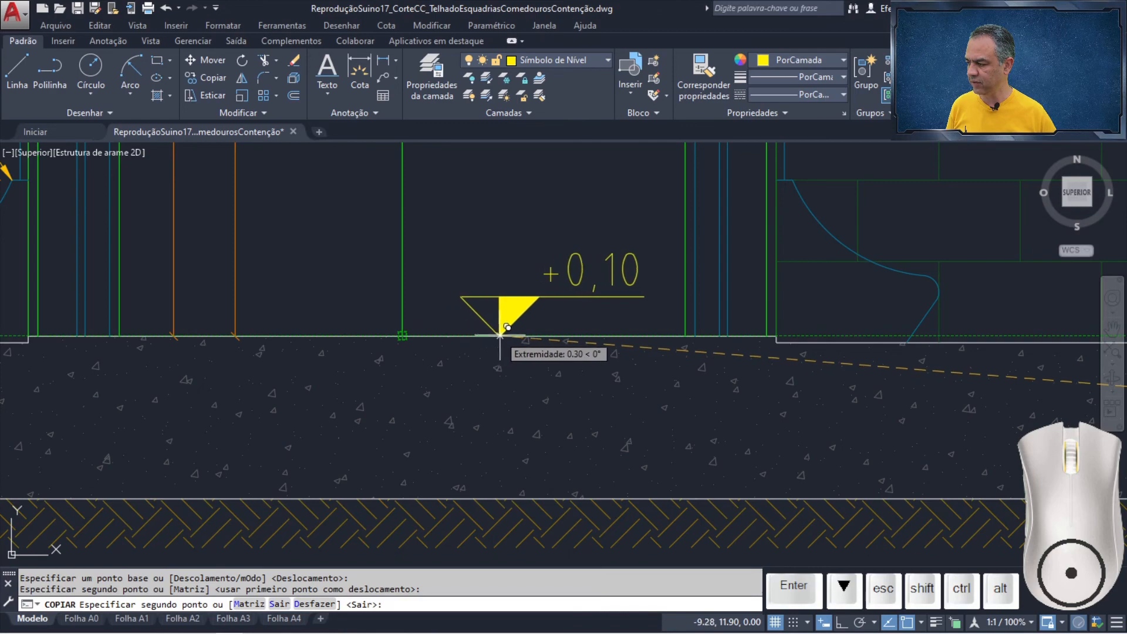
left_click(502, 336)
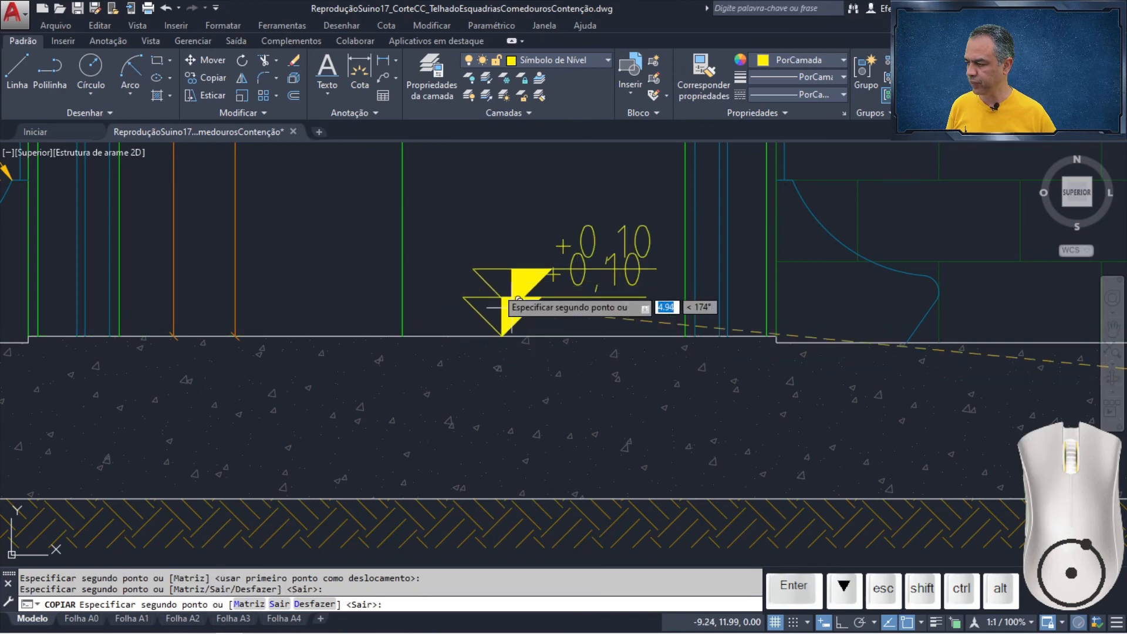
scroll(312, 304, "down", 4)
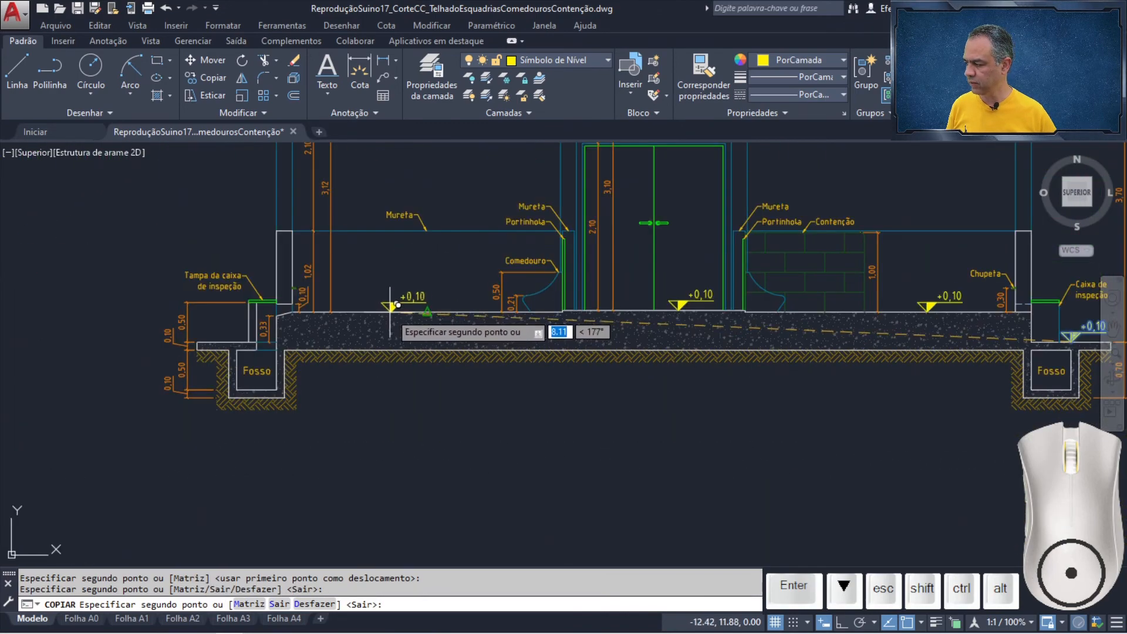
left_click(428, 311)
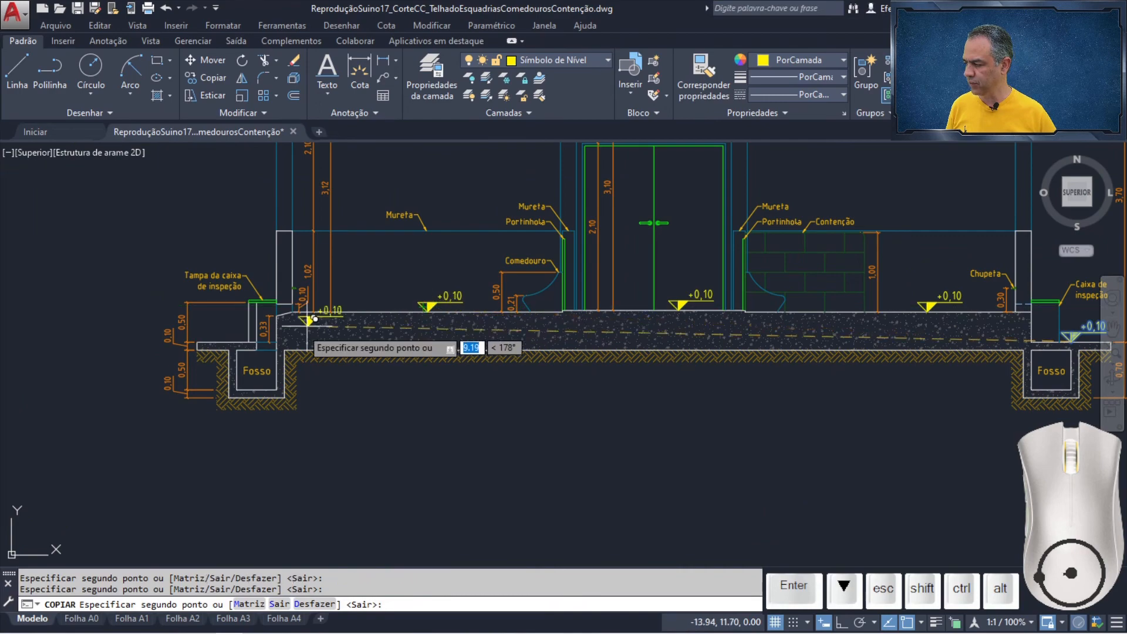
Step: Place a last copy of the level symbol on the outer slab beside the Tampa da caixa de inspeção and end copying
scroll(237, 341, "up", 6)
scroll(241, 296, "down", 2)
scroll(446, 306, "up", 2)
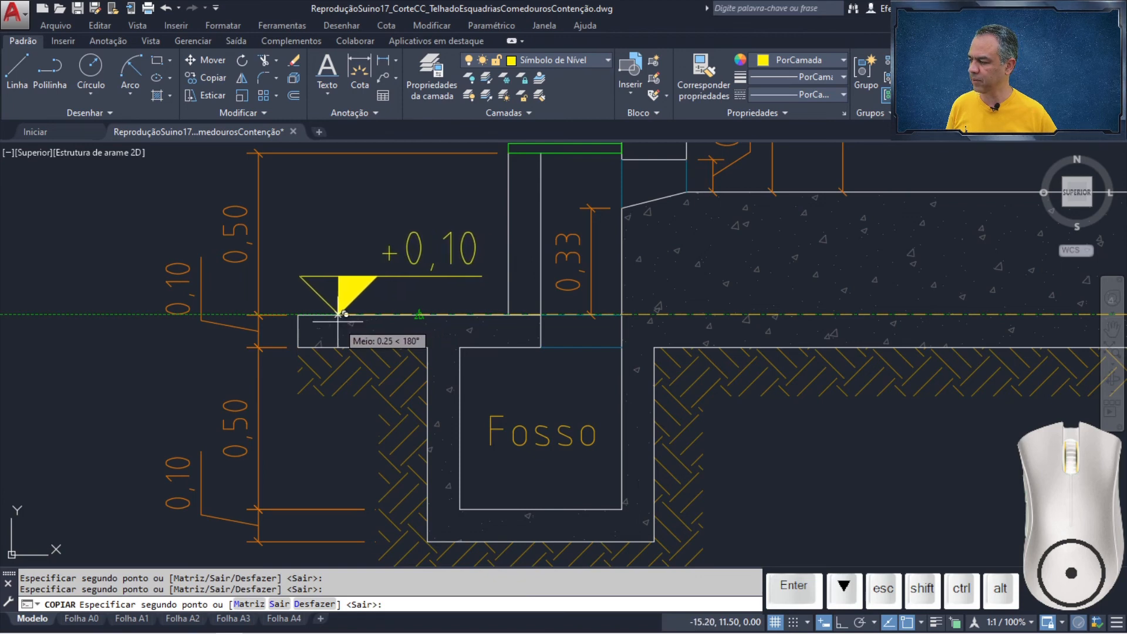
key("Return")
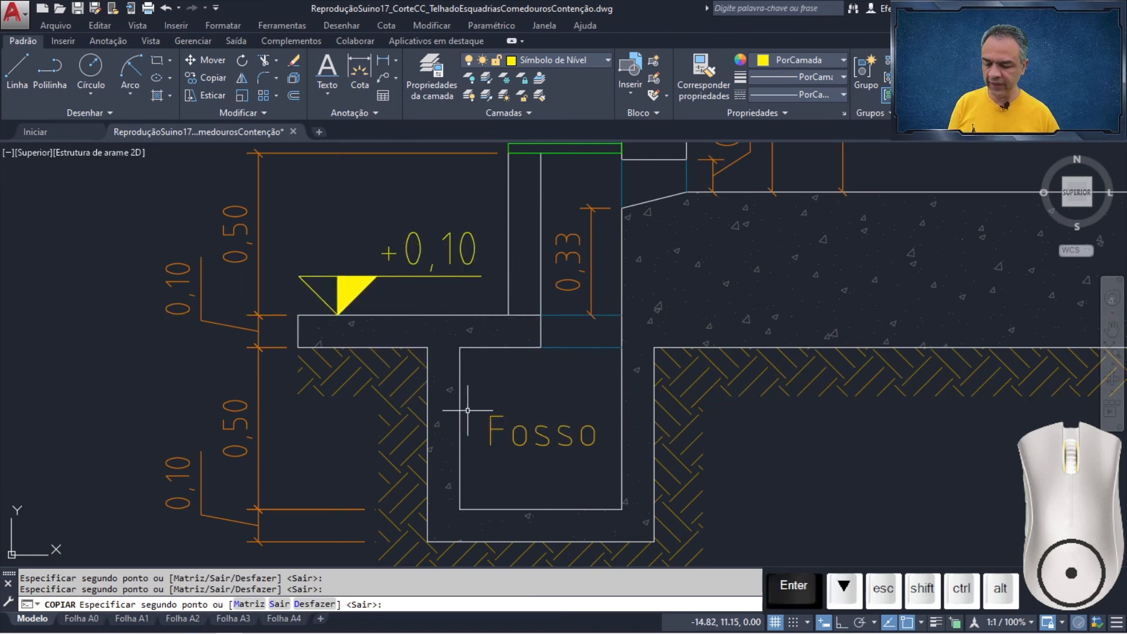
scroll(687, 367, "down", 2)
middle_click_drag(831, 353, 261, 371)
scroll(309, 382, "down", 2)
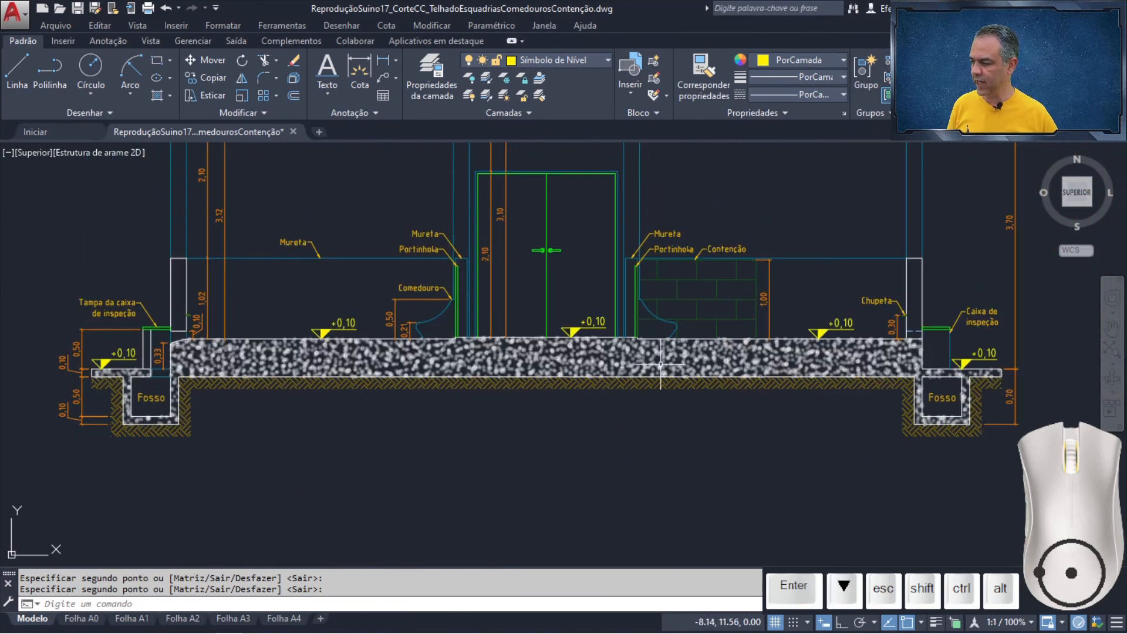
Step: Change the NIVEL attribute of the level symbol at the double door to +0,50
scroll(586, 341, "up", 4)
double_click(593, 304)
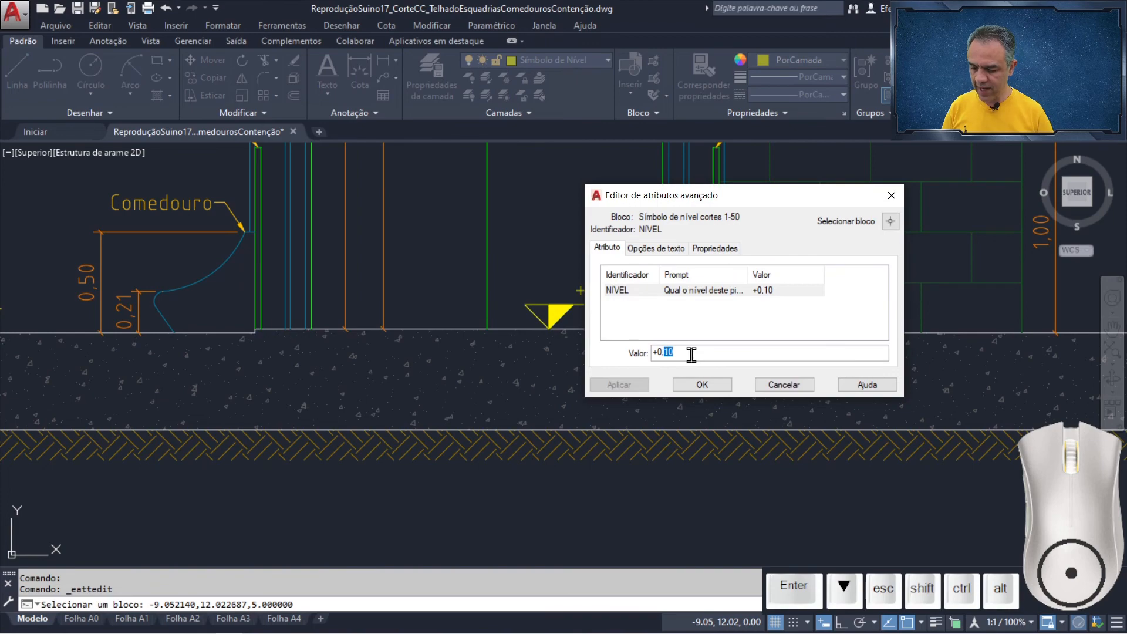
left_click(712, 376)
Step: Set the NIVEL attribute of the level symbol on the floor beside the Comedouro to +0,48
middle_click_drag(368, 371, 682, 357)
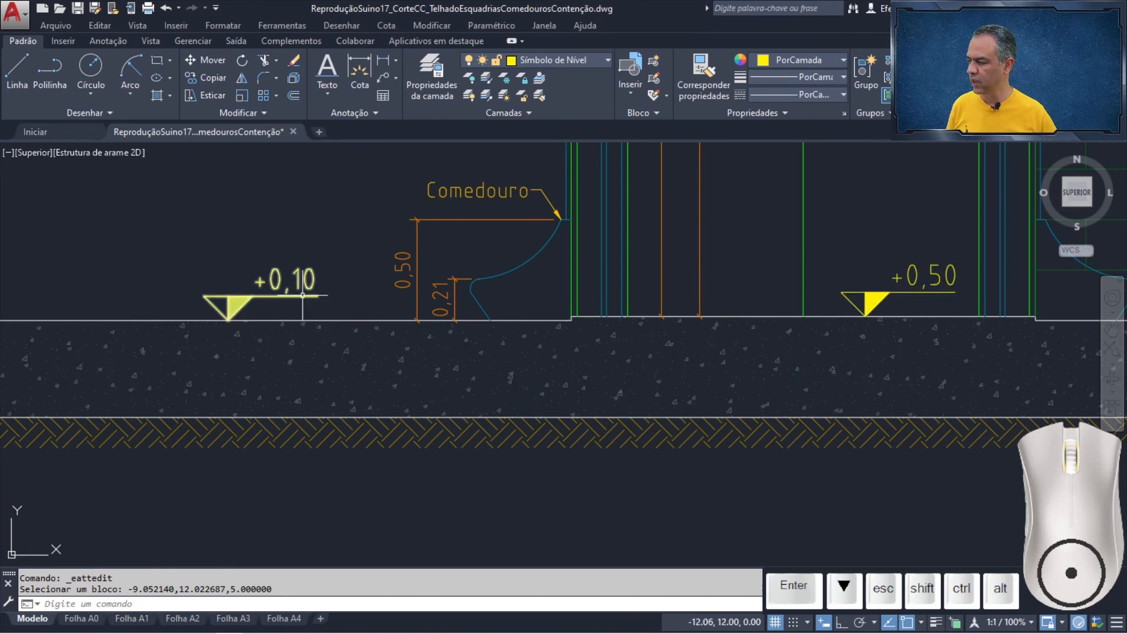
key("Return")
left_click(305, 304)
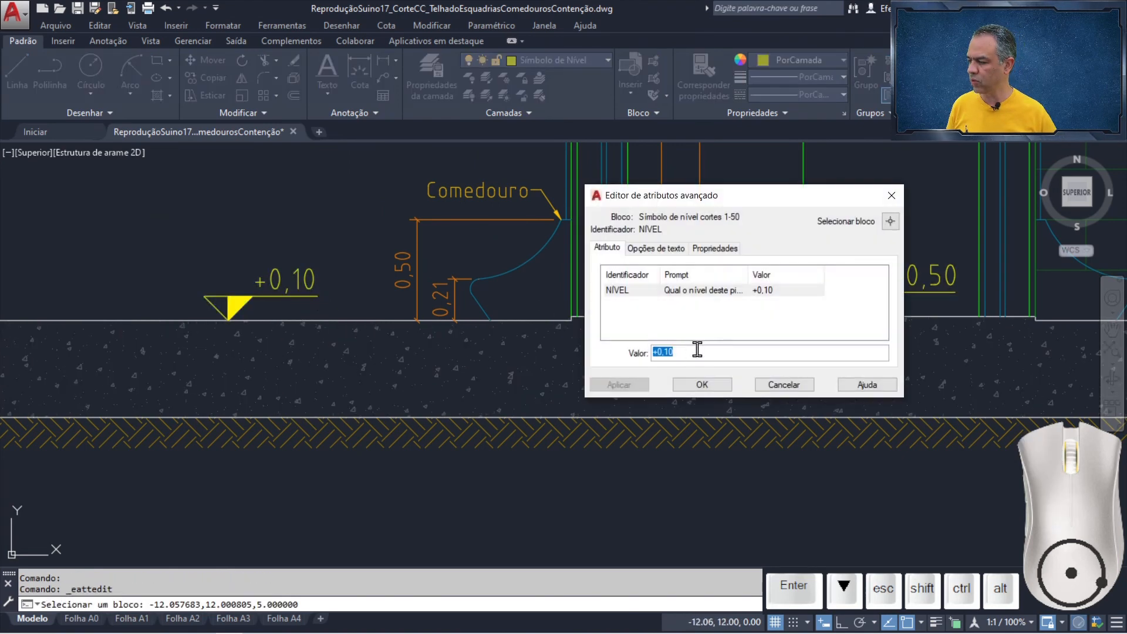
key("shift+Left")
key("shift+Left")
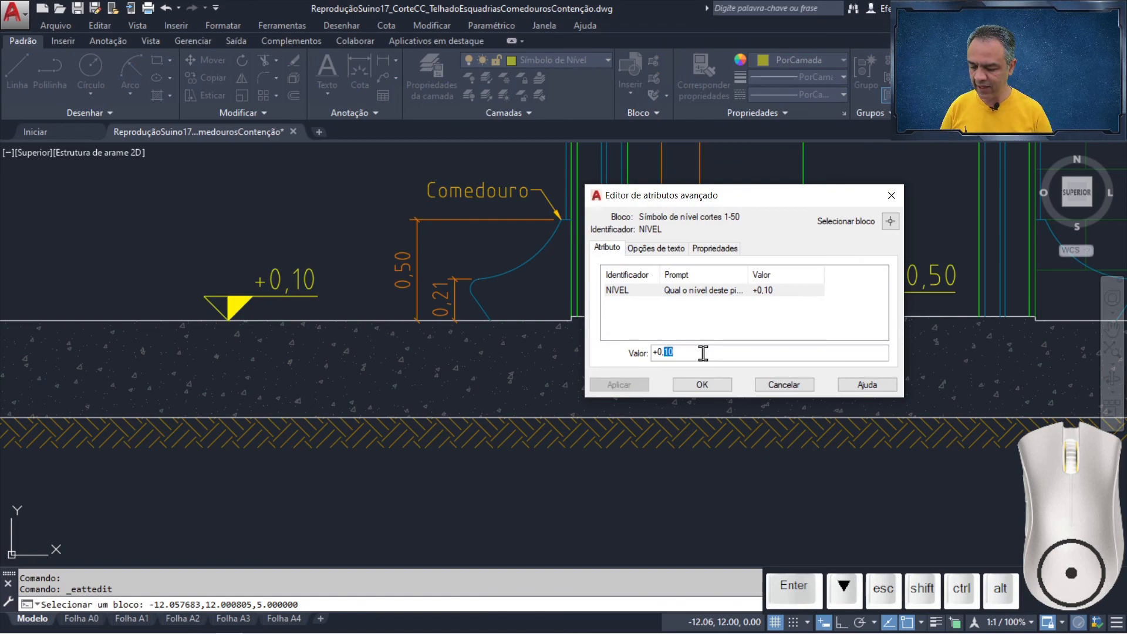
type("48")
left_click(702, 385)
Step: Set the NIVEL attribute of the level symbol between the Contenção blocks and the Chupeta to +0,48
scroll(793, 377, "down", 2)
middle_click_drag(831, 340, 481, 355)
left_click(787, 329)
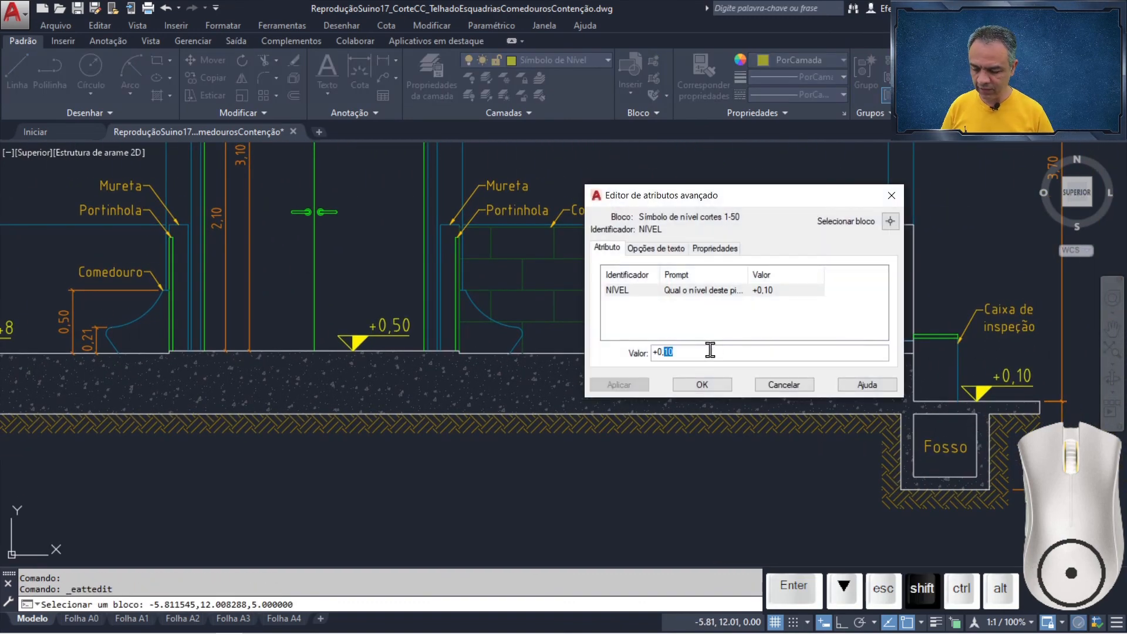
type("48")
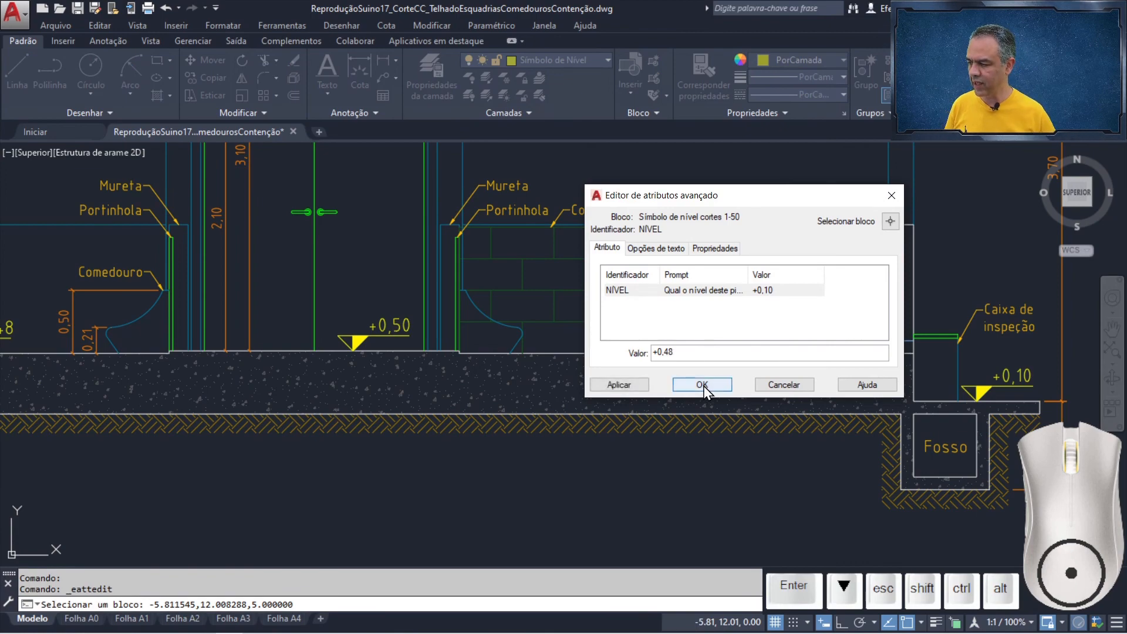
left_click(702, 384)
Step: Copy the Corte AA title from the slab's lower corner to below the left Fosso, aligned with the outer slab's left edge
scroll(703, 383, "down", 3)
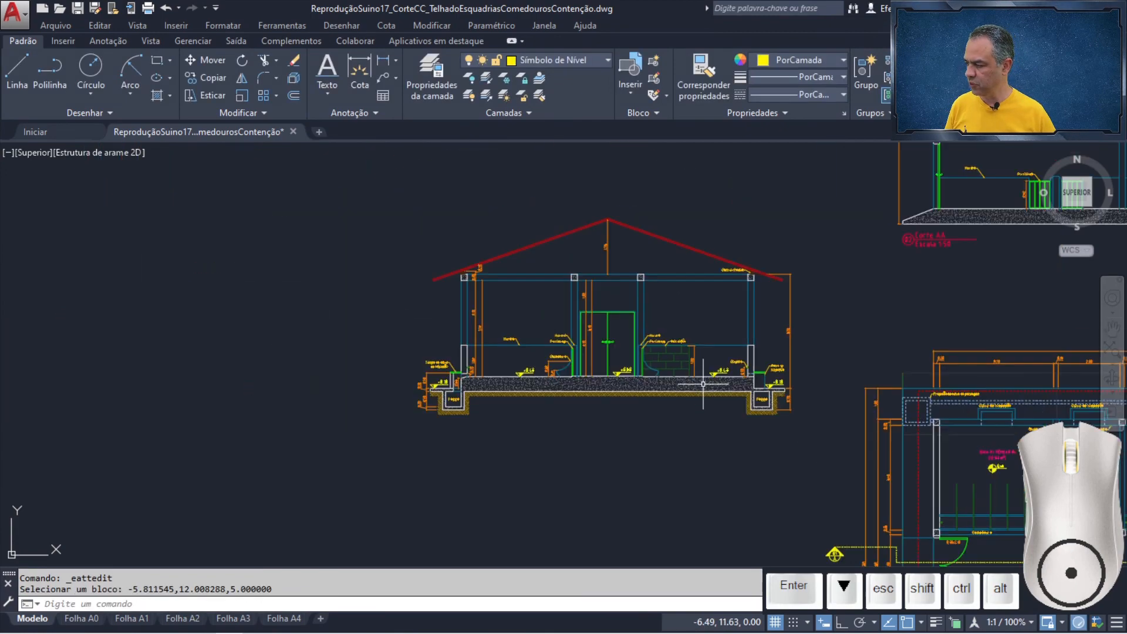
scroll(703, 384, "up", 2)
scroll(703, 384, "down", 1)
middle_click_drag(703, 383, 692, 462)
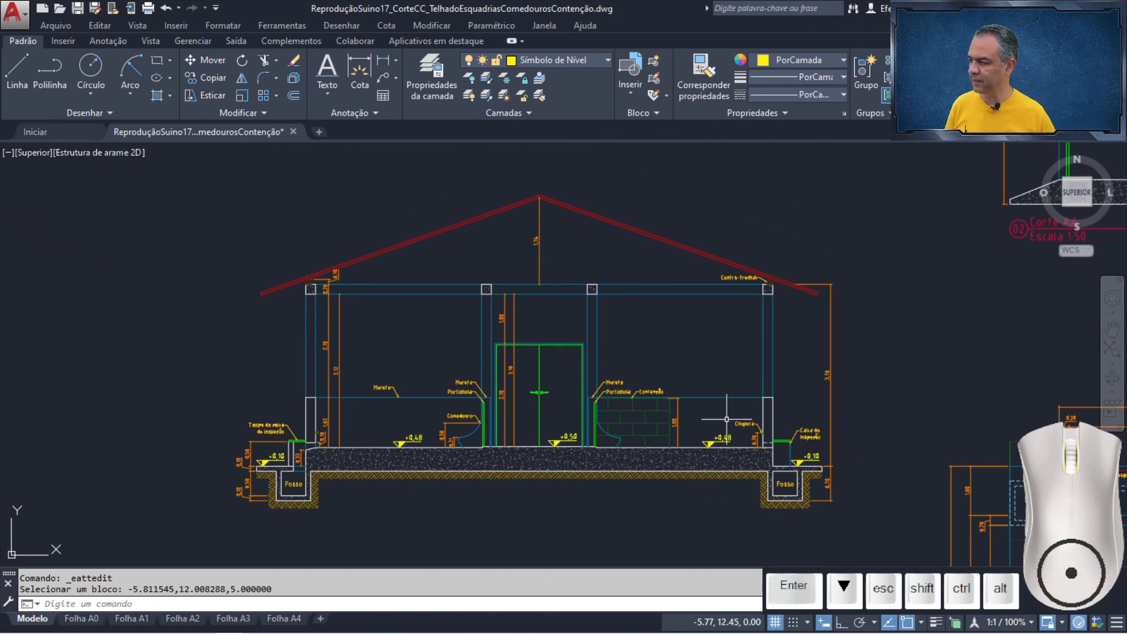
left_click(209, 78)
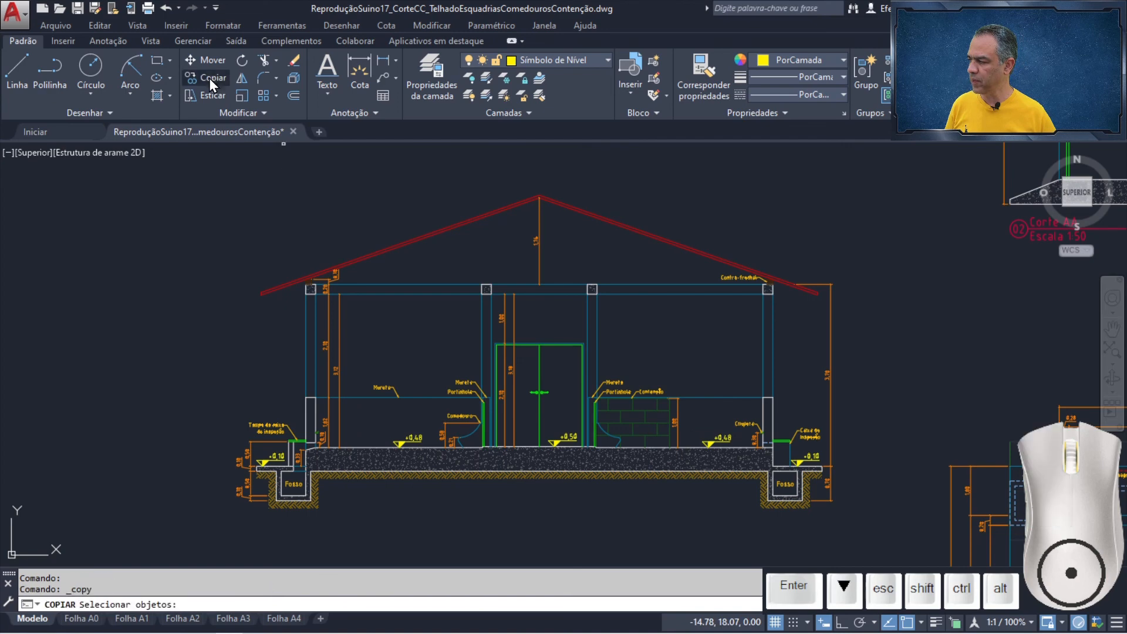
middle_click_drag(983, 325, 559, 317)
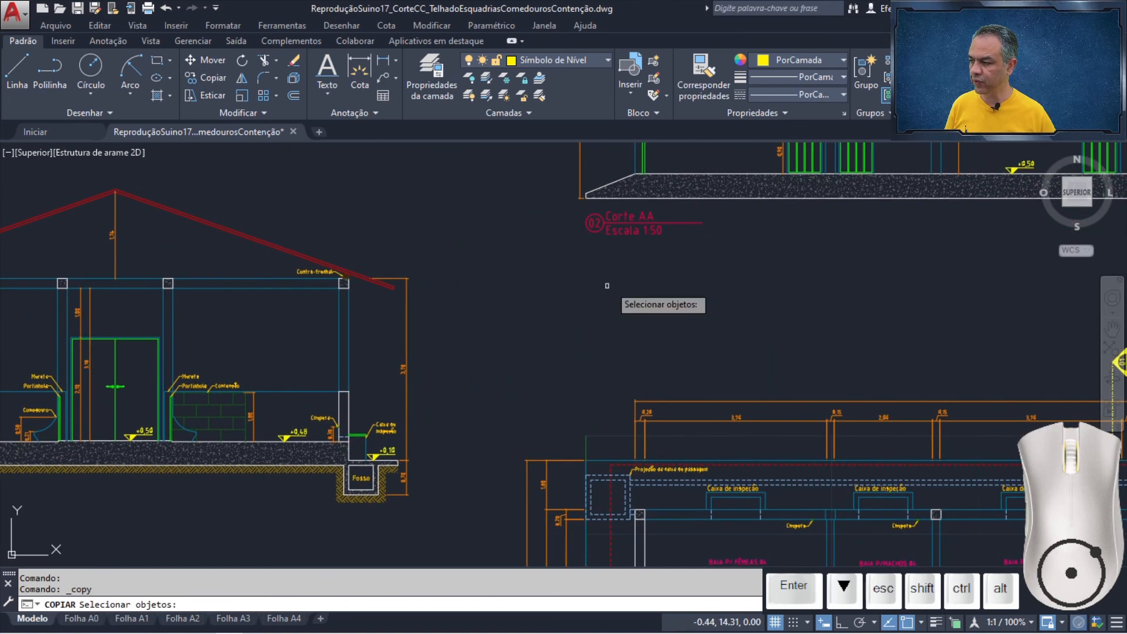
left_click(631, 218)
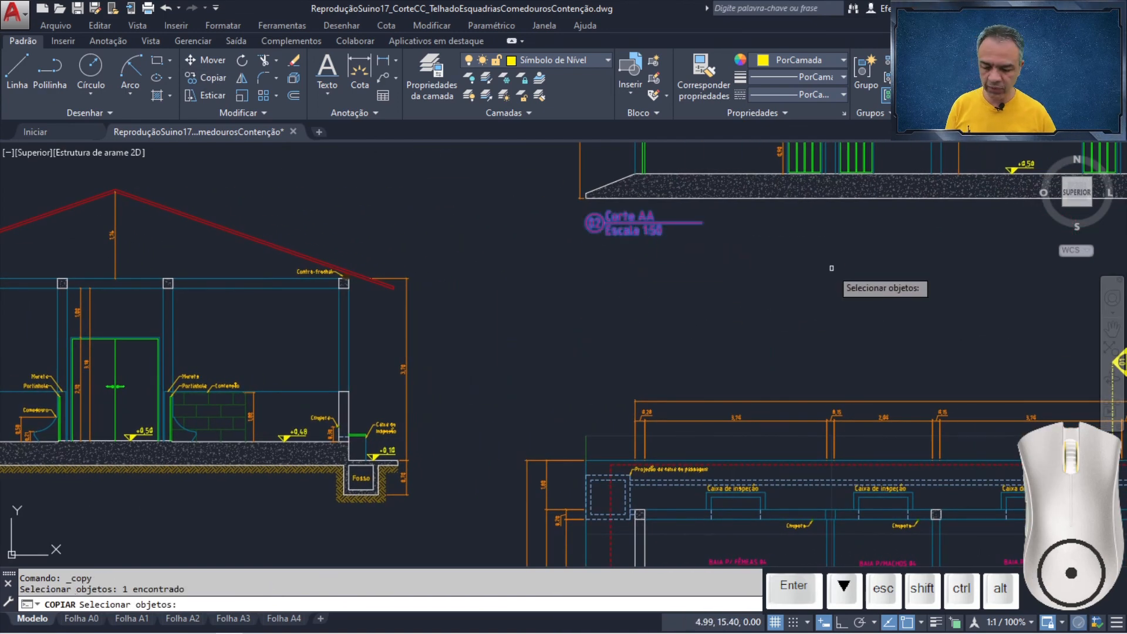
key("Return")
scroll(601, 212, "up", 3)
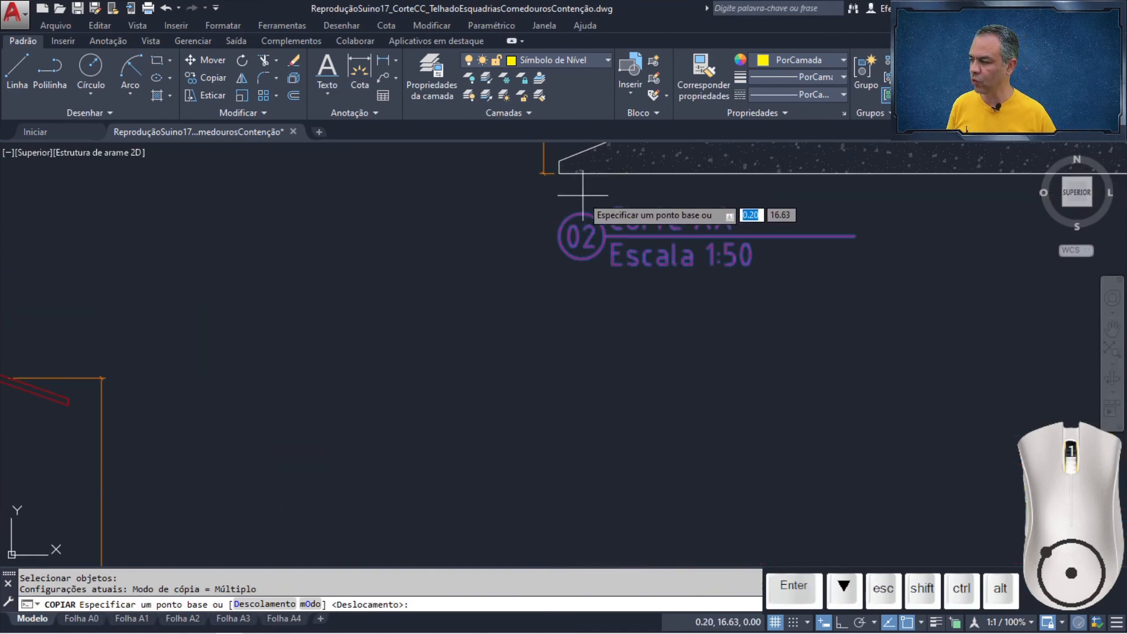
left_click(560, 172)
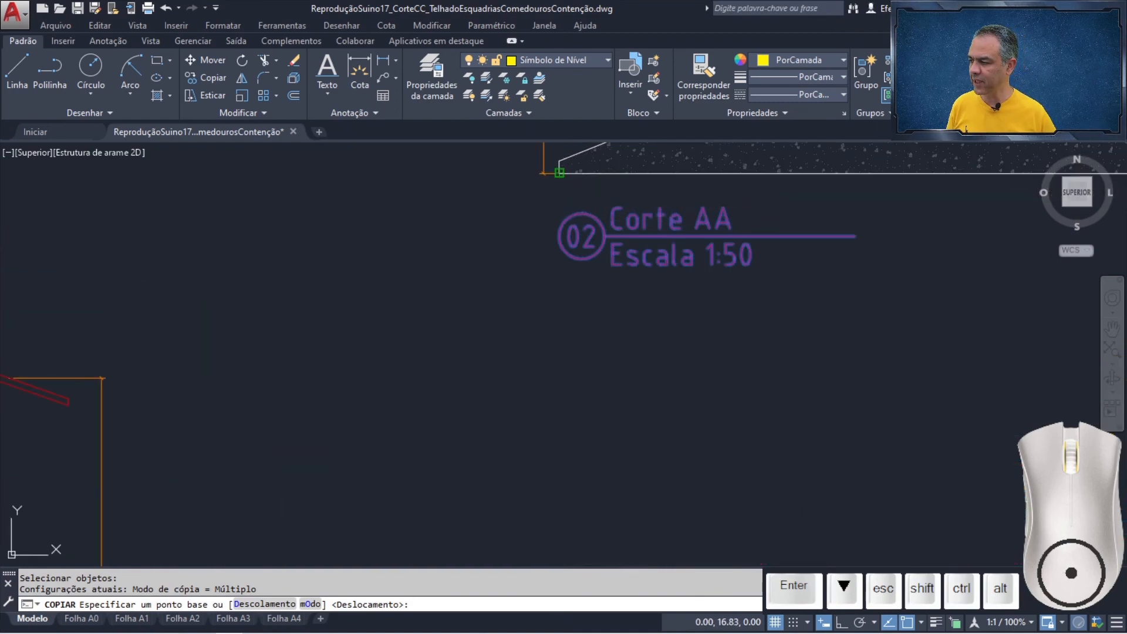
scroll(497, 260, "down", 6)
middle_click_drag(277, 324, 756, 253)
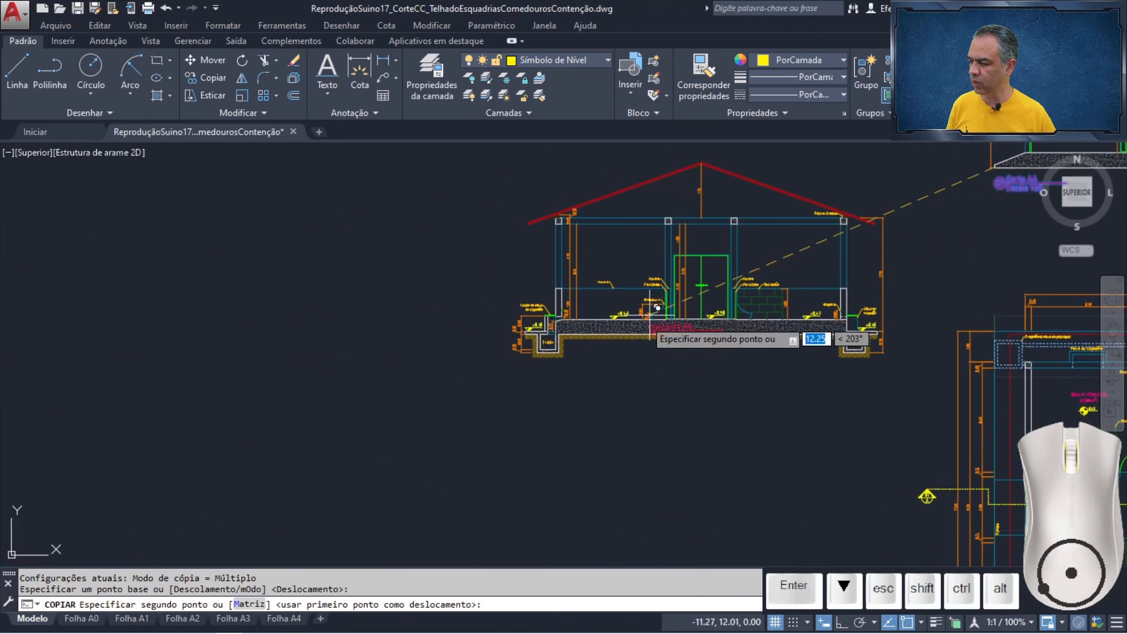
scroll(512, 338, "up", 3)
middle_click_drag(580, 408, 427, 307)
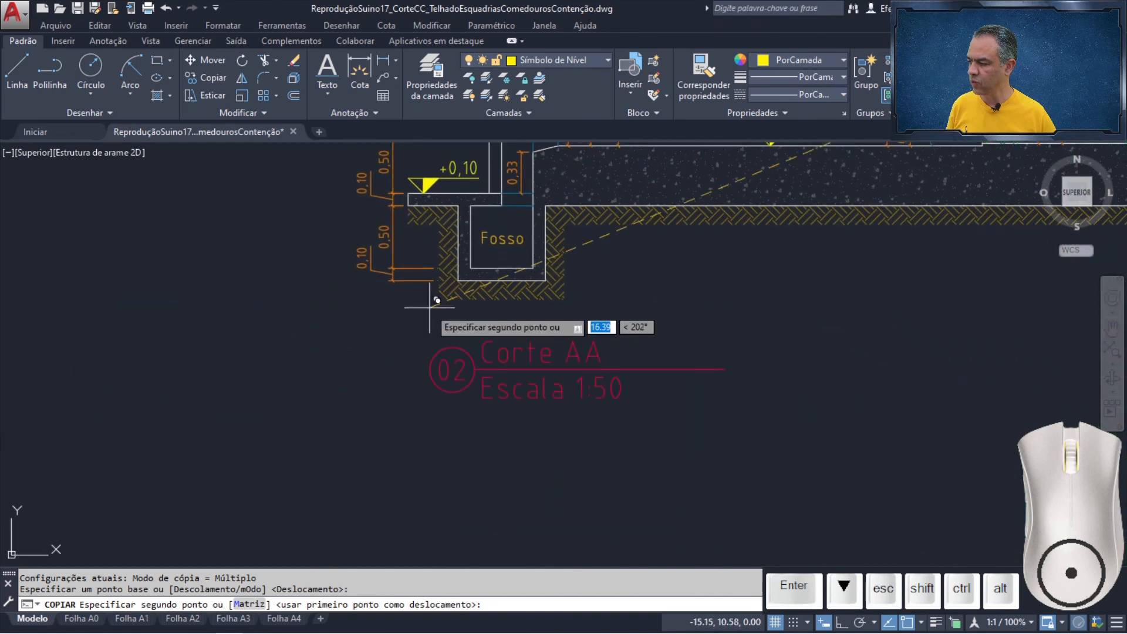
scroll(428, 307, "up", 2)
scroll(397, 294, "down", 2)
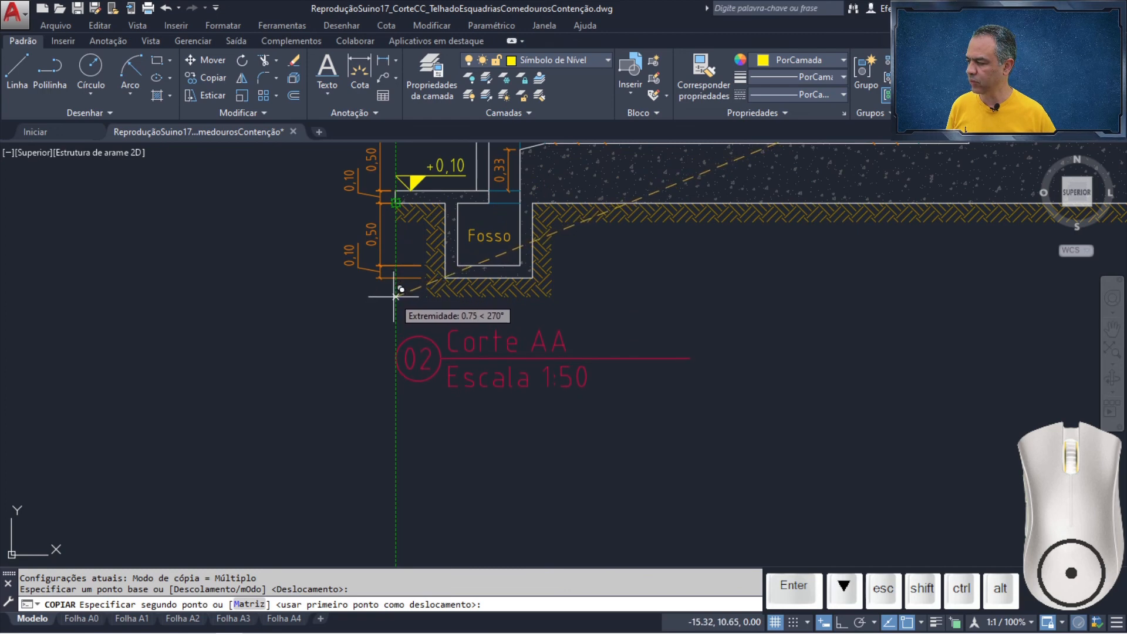
left_click(396, 295)
key("Return")
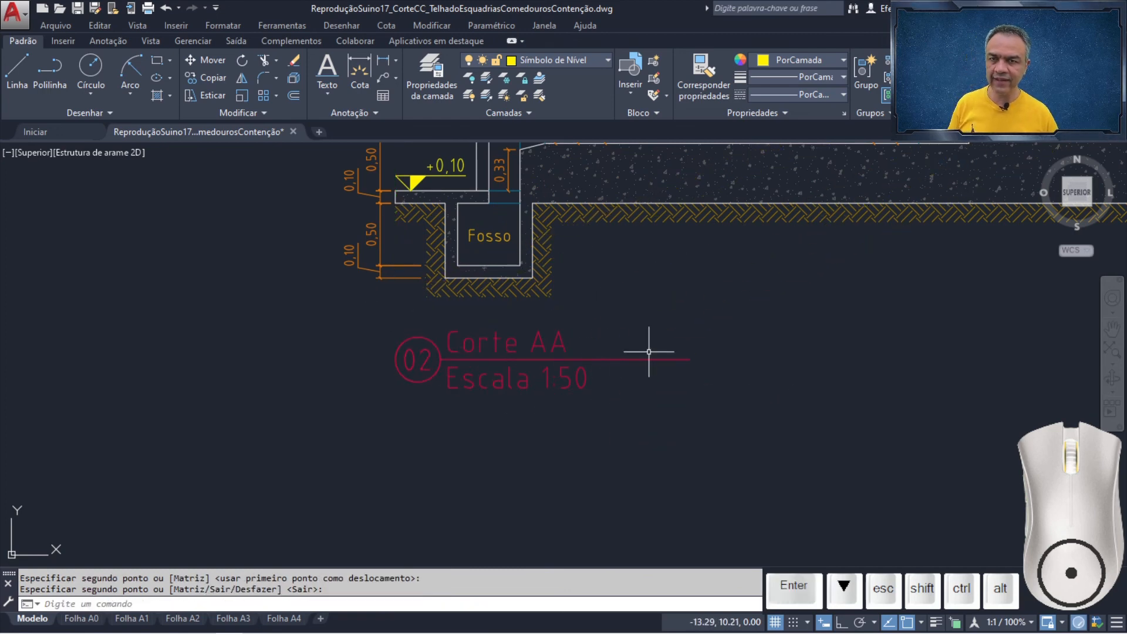
Step: Set the copied title's N attribute to 04 and its PLANTA attribute to Corte CC
double_click(597, 352)
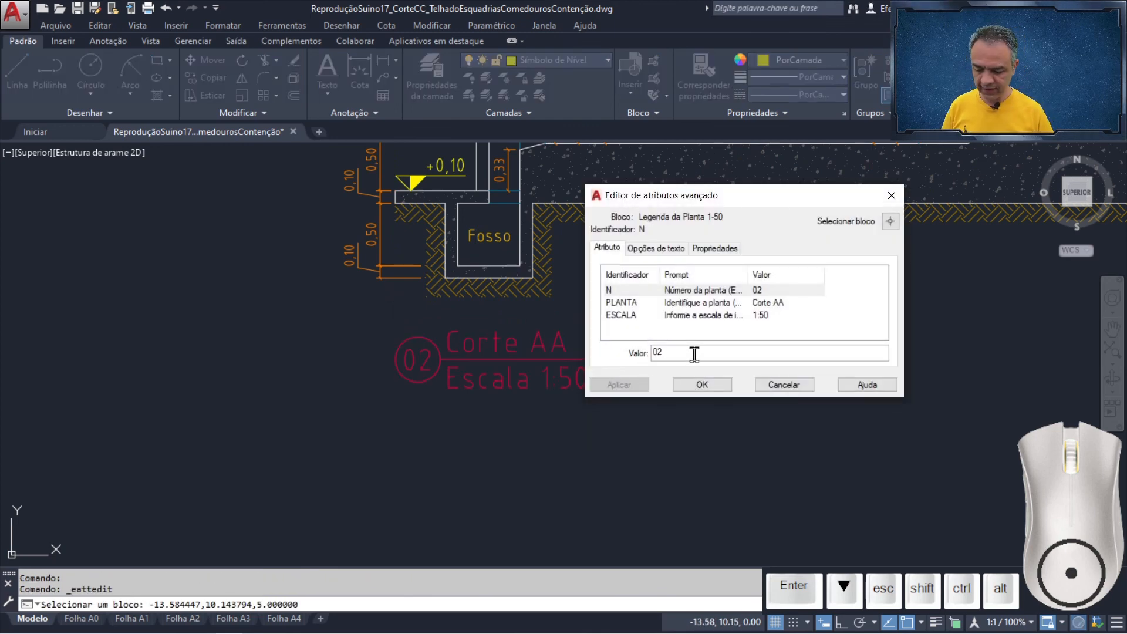
key("shift+Home")
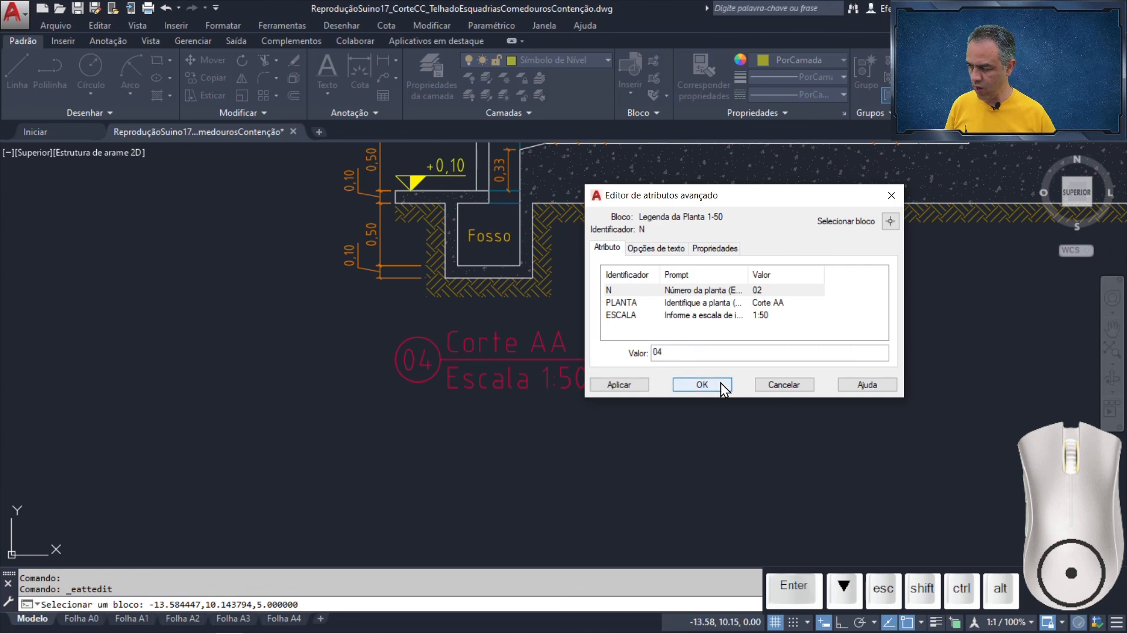
left_click(775, 305)
left_click(762, 347)
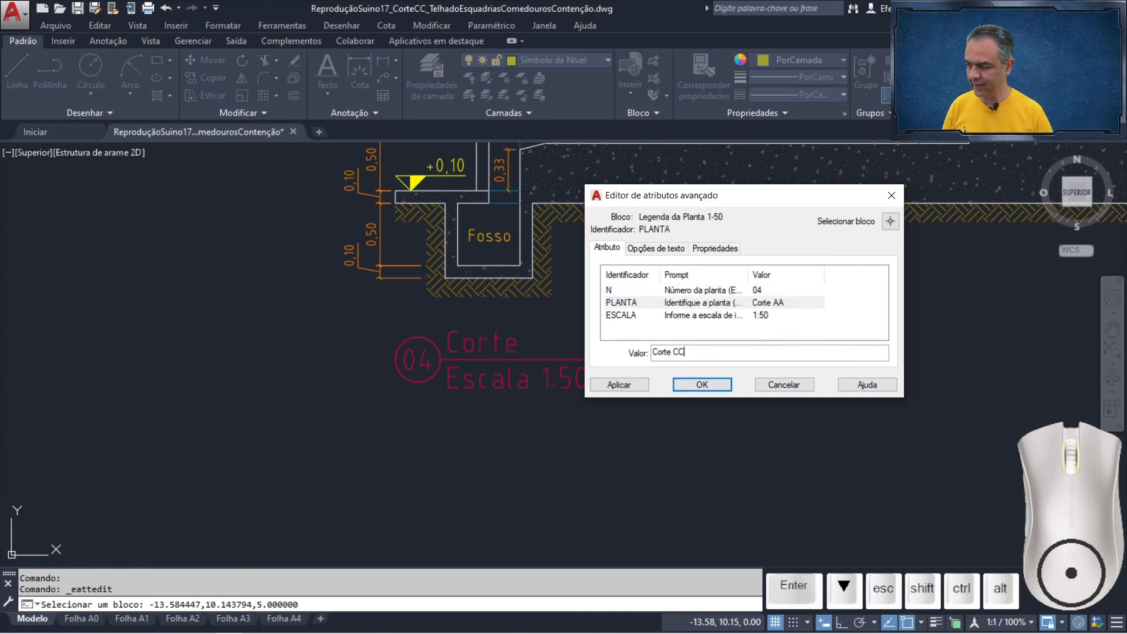
left_click(713, 387)
Step: Frame the whole Corte CC section, from roof ridge to title, with a zoom window to review its annotations
scroll(706, 381, "down", 2)
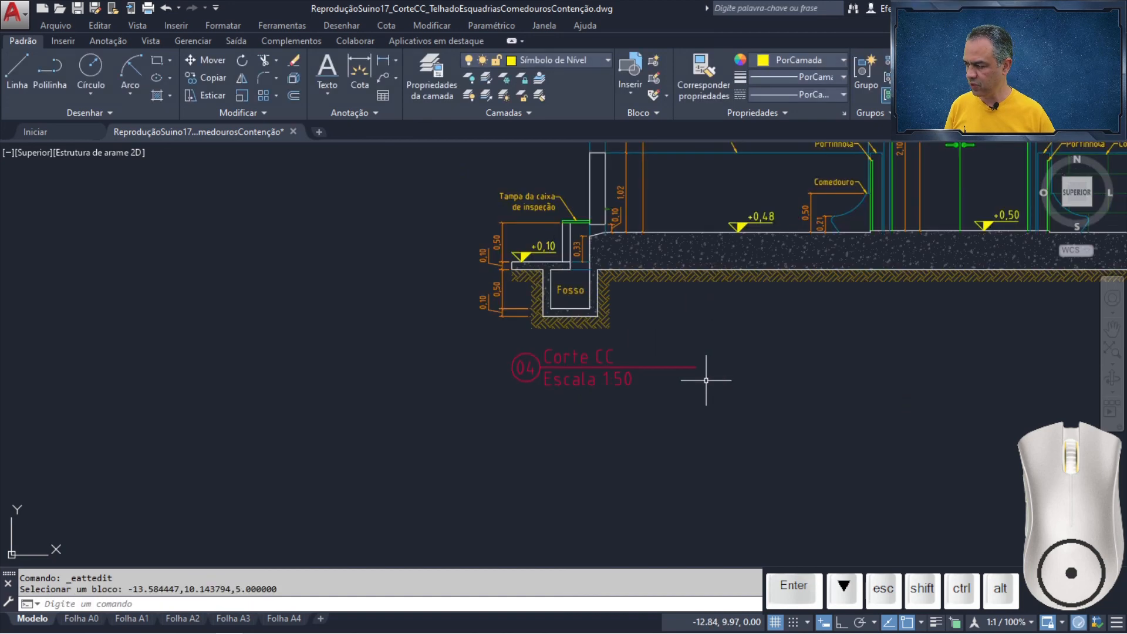
scroll(531, 384, "down", 2)
mouse_move(765, 321)
middle_mouse_down()
mouse_move(532, 384)
mouse_move(551, 380)
mouse_move(442, 440)
mouse_move(440, 458)
middle_mouse_up()
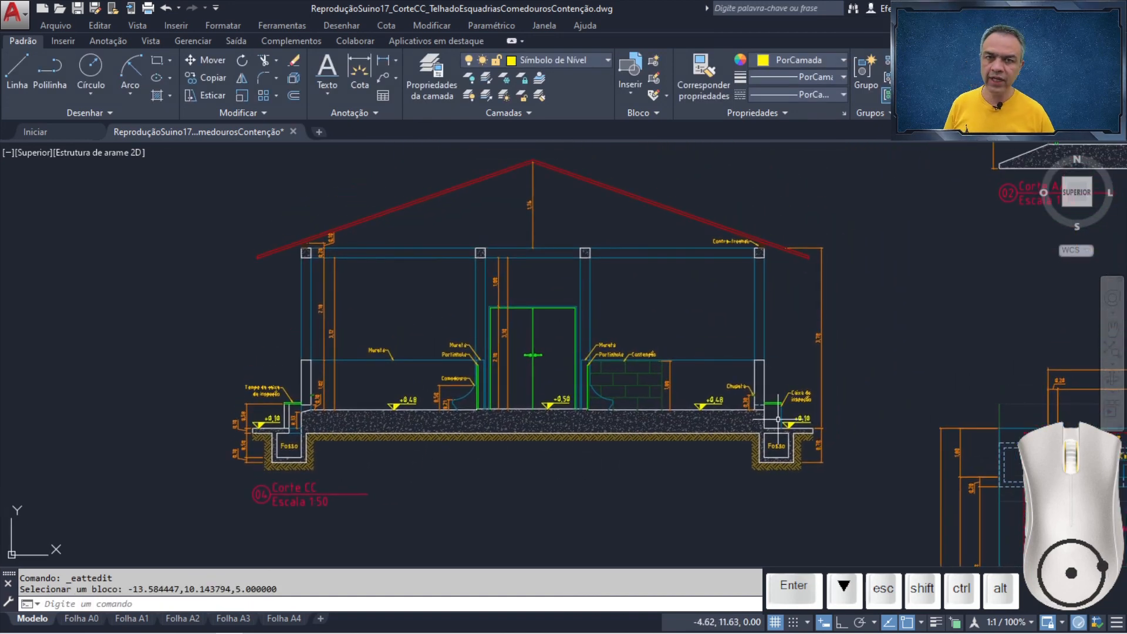
left_click(1113, 366)
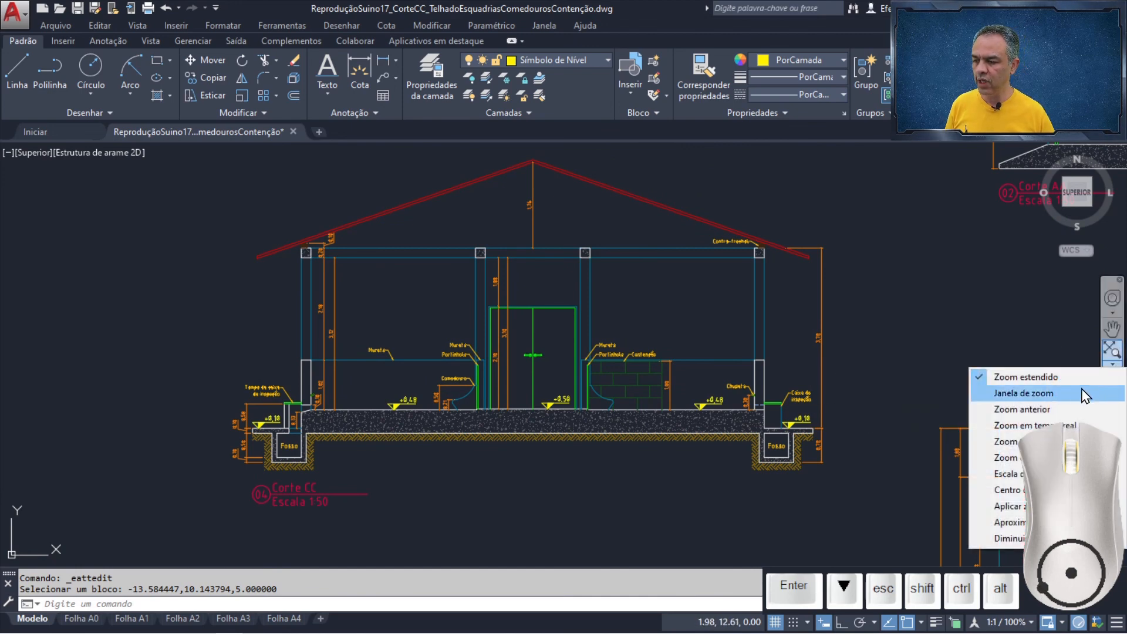
left_click(1024, 393)
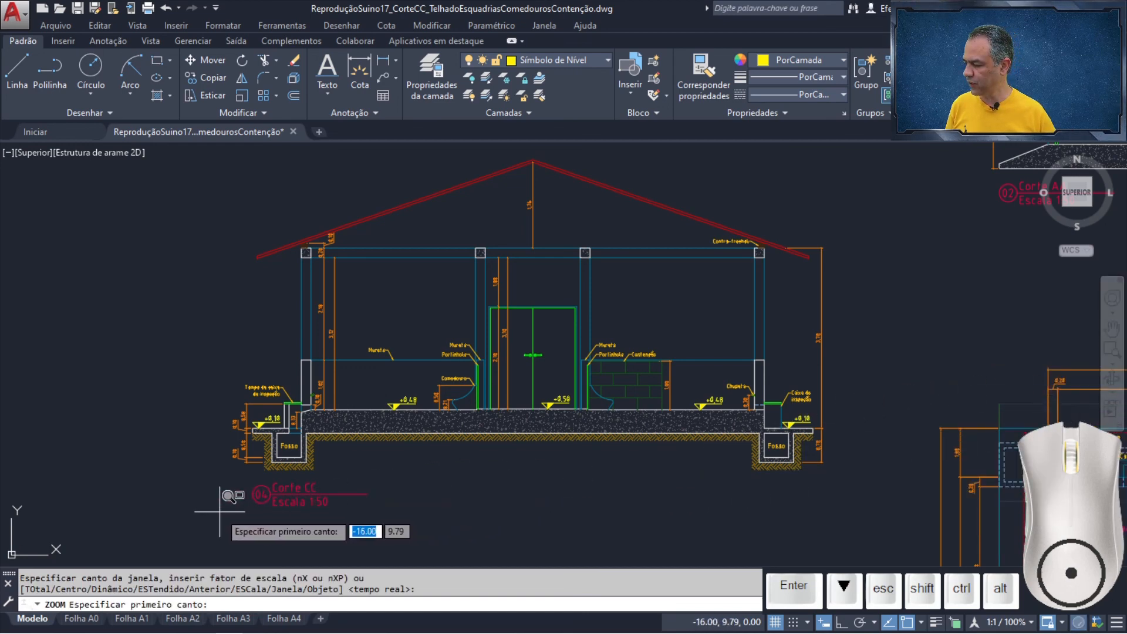
left_click(219, 517)
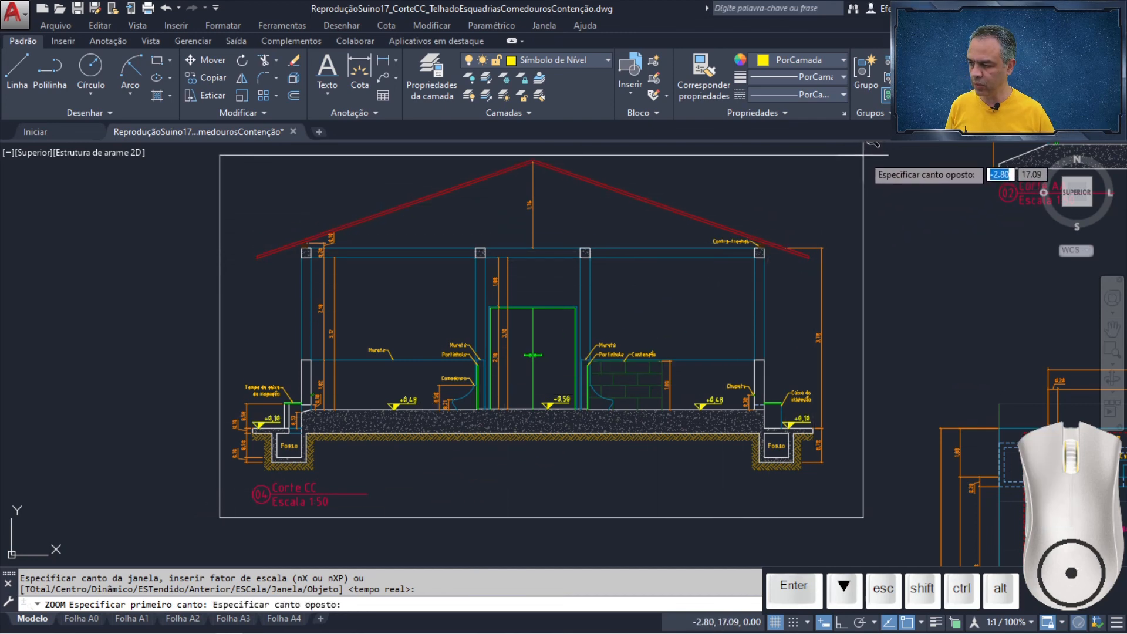
left_click(831, 155)
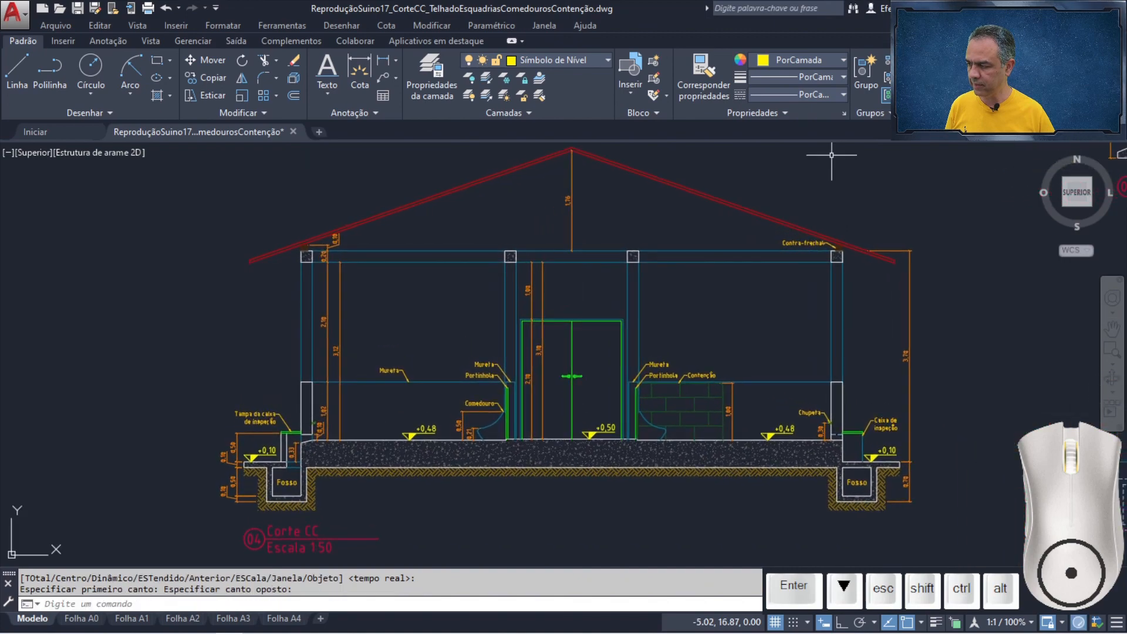